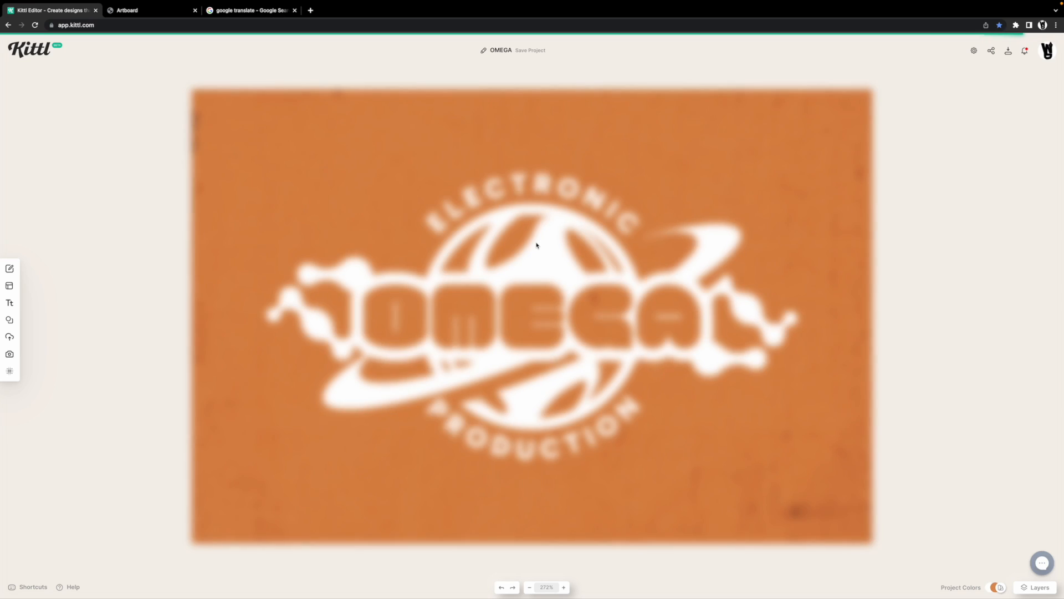
Replace the OMEGA lettering across the centre of the logo with BRAND
{"action": "left_click", "coordinate": [543, 310]}
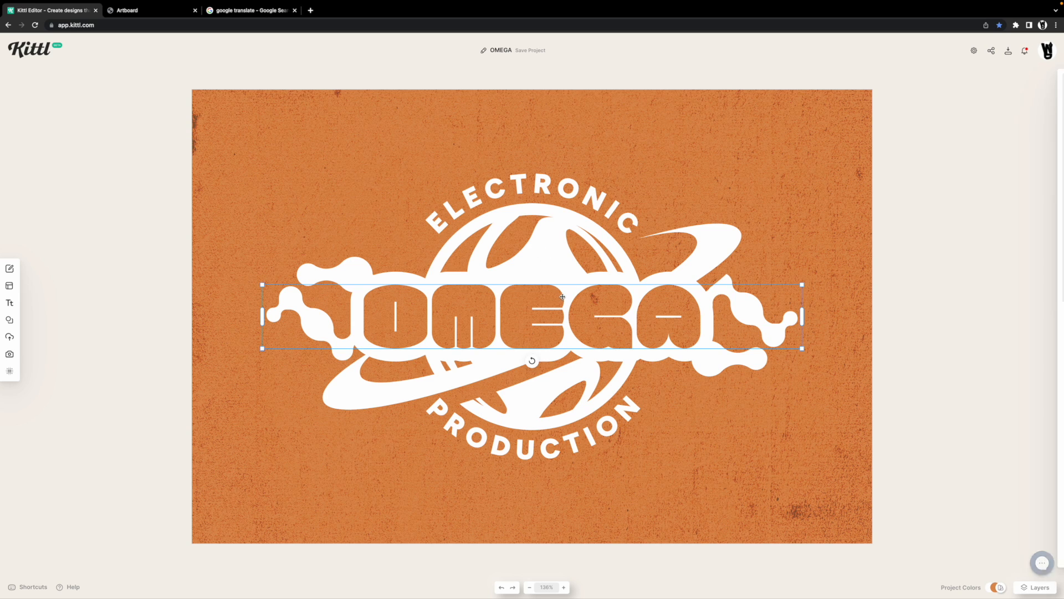
{"action": "left_click", "coordinate": [730, 324]}
{"action": "double_click", "coordinate": [677, 317]}
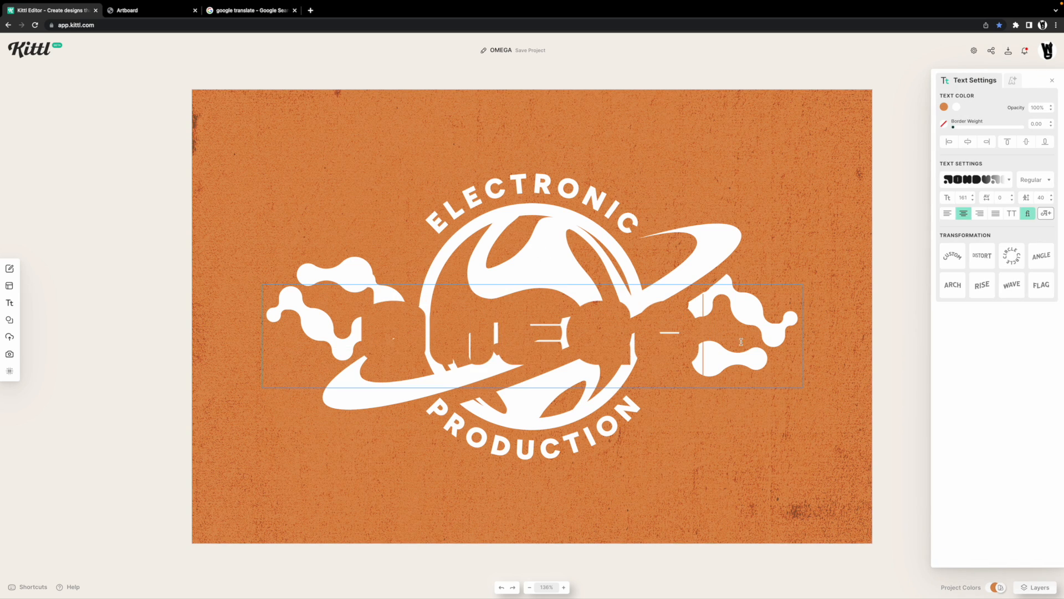
{"action": "left_click_drag", "start_coordinate": [666, 328], "coordinate": [237, 289]}
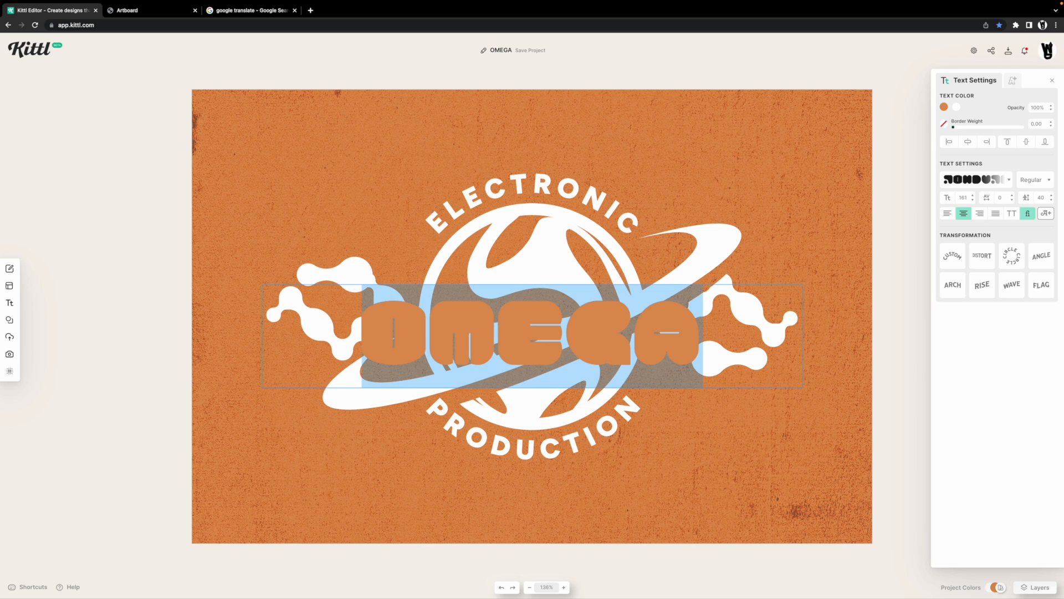
{"action": "type", "text": "BRAND"}
{"action": "key", "text": "Return"}
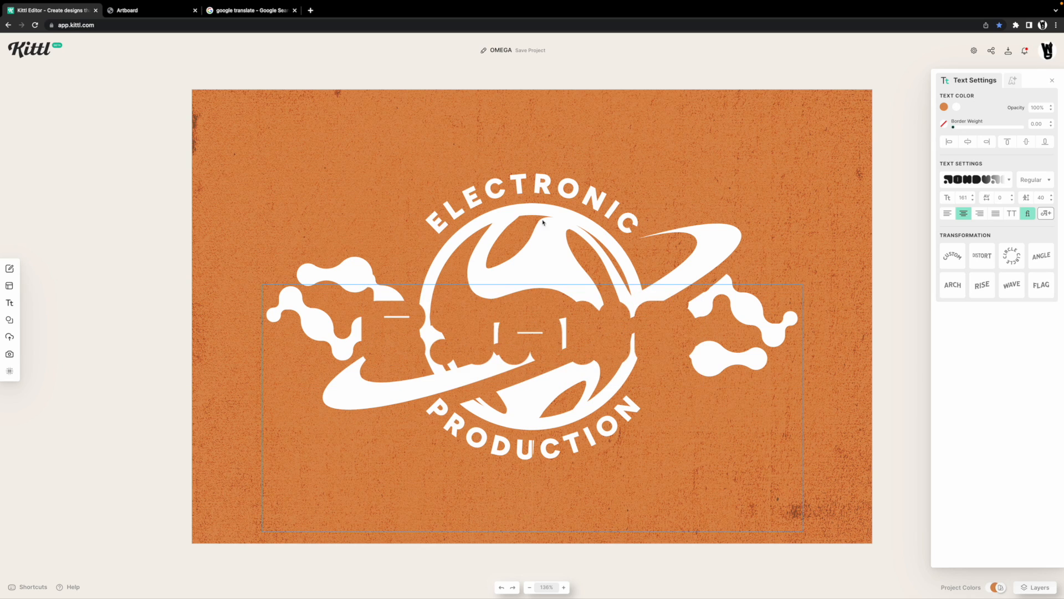
{"action": "key", "text": "BackSpace"}
{"action": "left_click", "coordinate": [669, 244]}
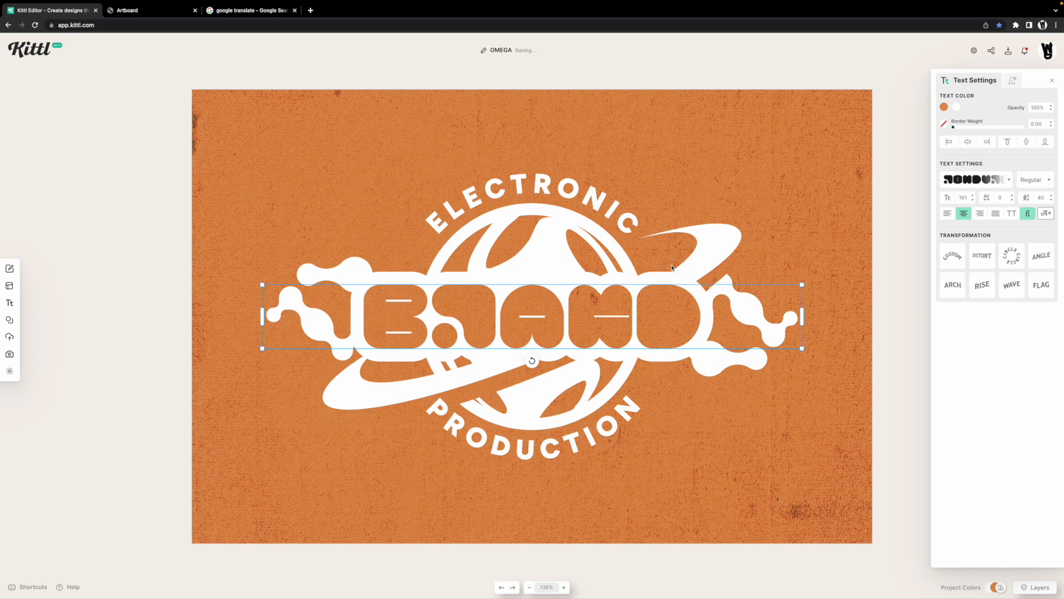
{"action": "left_click", "coordinate": [589, 233]}
{"action": "scroll", "coordinate": [589, 233], "scroll_direction": "right", "scroll_amount": 1}
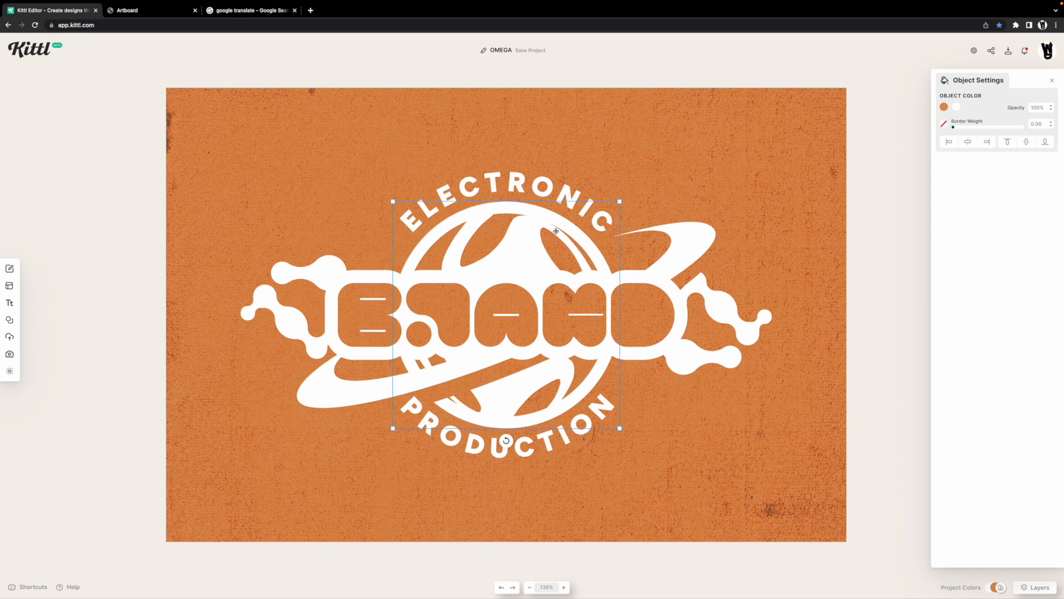
{"action": "scroll", "coordinate": [551, 232], "scroll_direction": "left", "scroll_amount": 1}
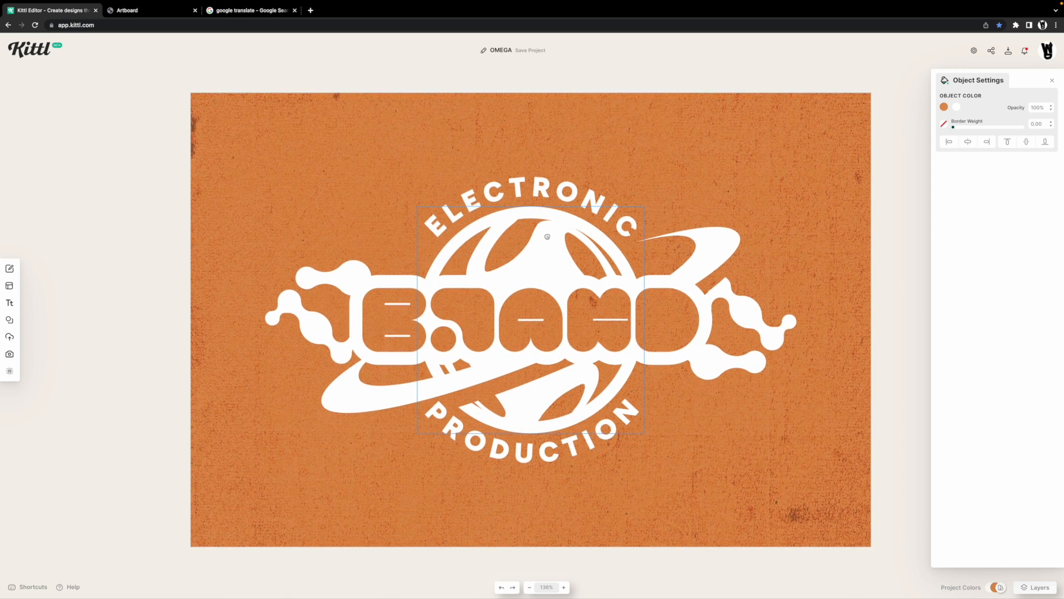
Leave the OMEGA design without staying to save, and open the account's My Projects dashboard
{"action": "left_click", "coordinate": [32, 56]}
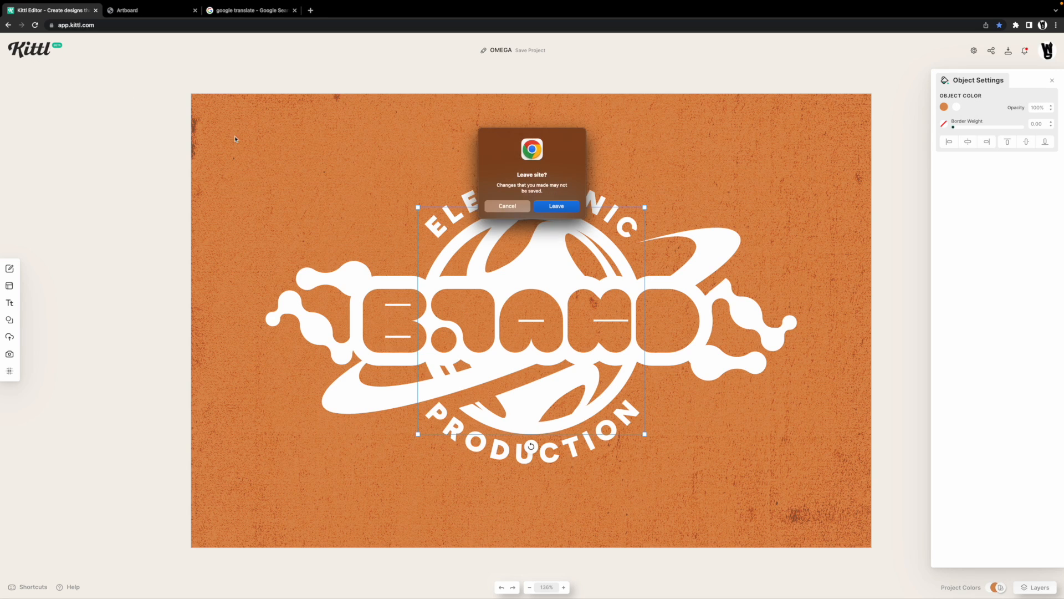
{"action": "left_click", "coordinate": [555, 206]}
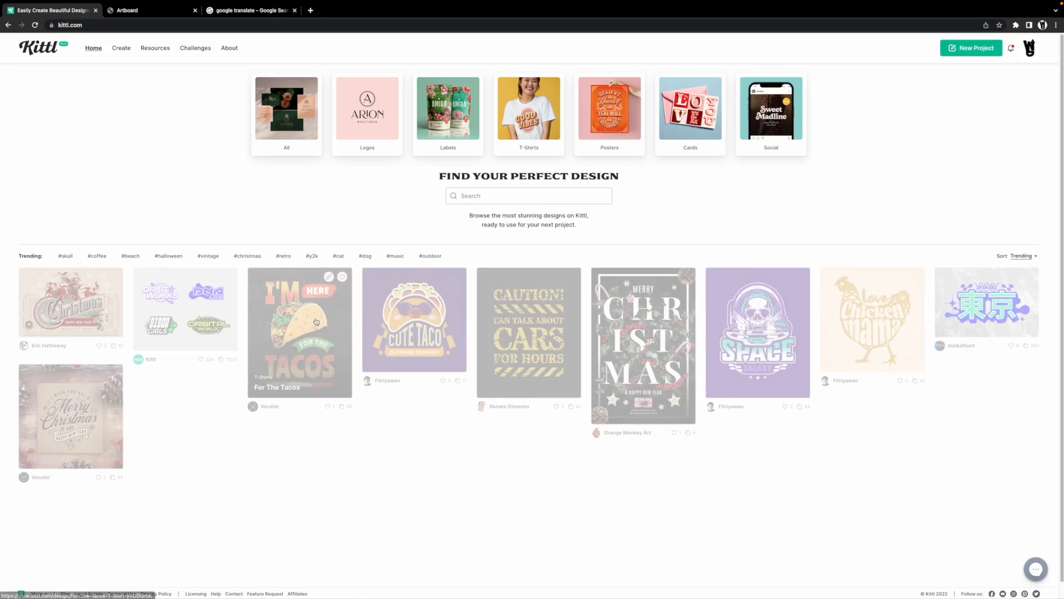
{"action": "left_click", "coordinate": [1029, 48]}
{"action": "left_click", "coordinate": [1013, 67]}
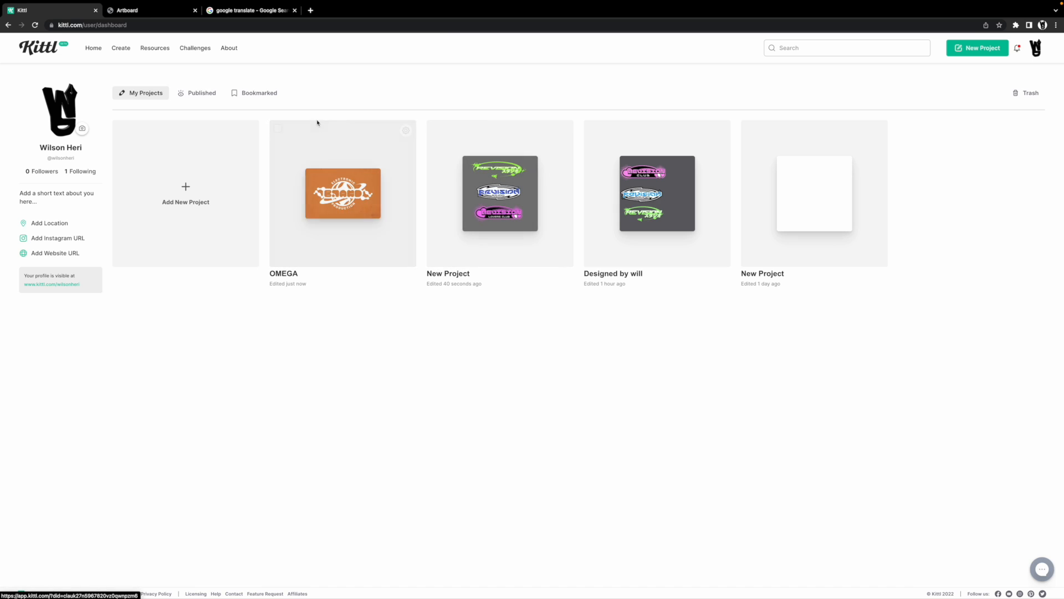
Delete the OMEGA project from My Projects
{"action": "left_click", "coordinate": [278, 128]}
{"action": "left_click", "coordinate": [593, 559]}
{"action": "left_click", "coordinate": [557, 353]}
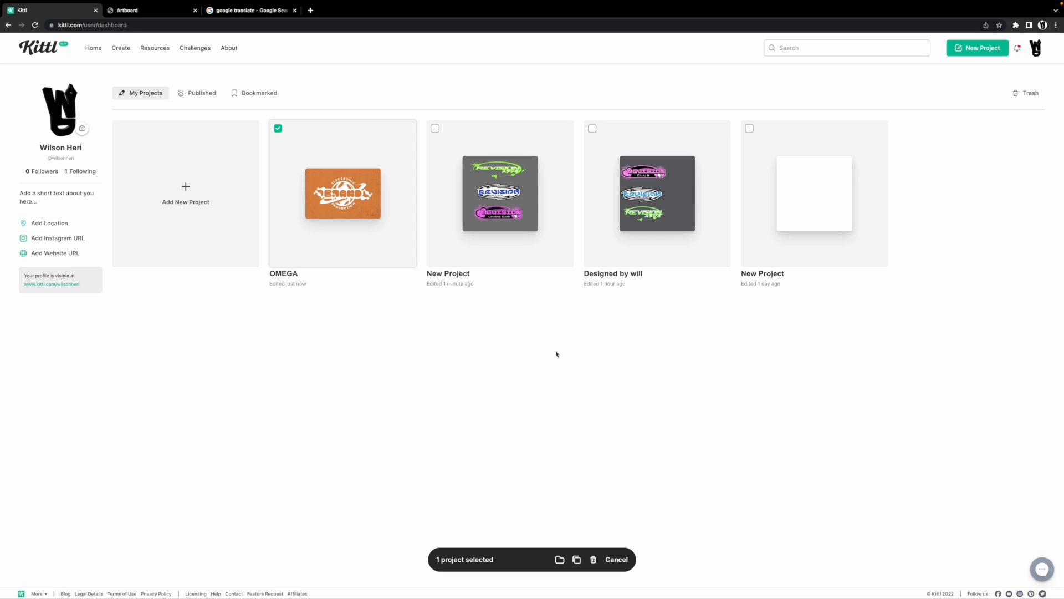
Open the Revision: The y2k Project design and change the red star logo's REVISION text to "brand"
{"action": "left_click", "coordinate": [412, 150]}
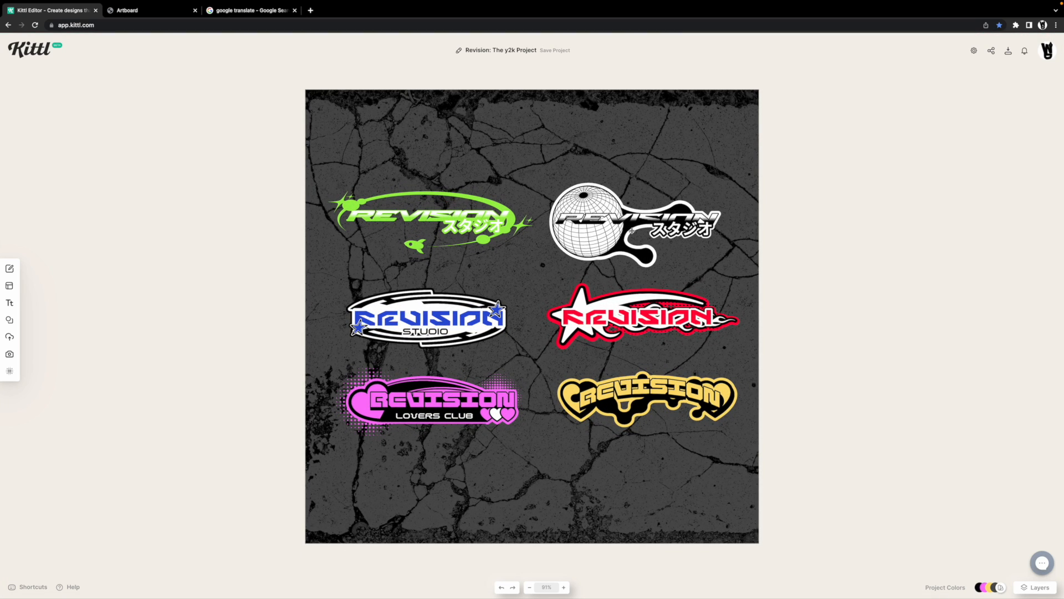
{"action": "left_click", "coordinate": [599, 322]}
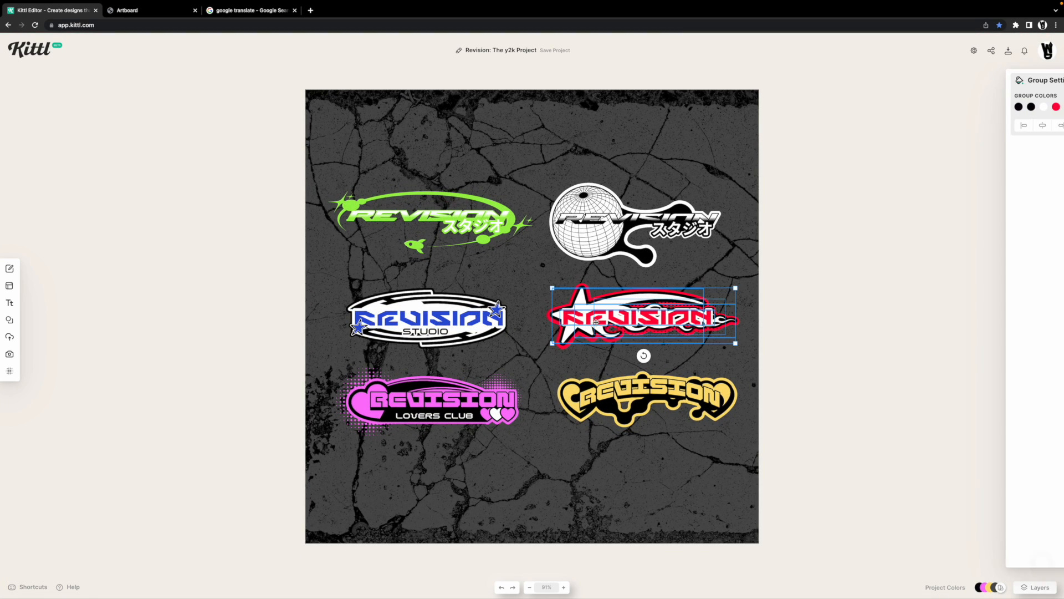
{"action": "left_click", "coordinate": [601, 321]}
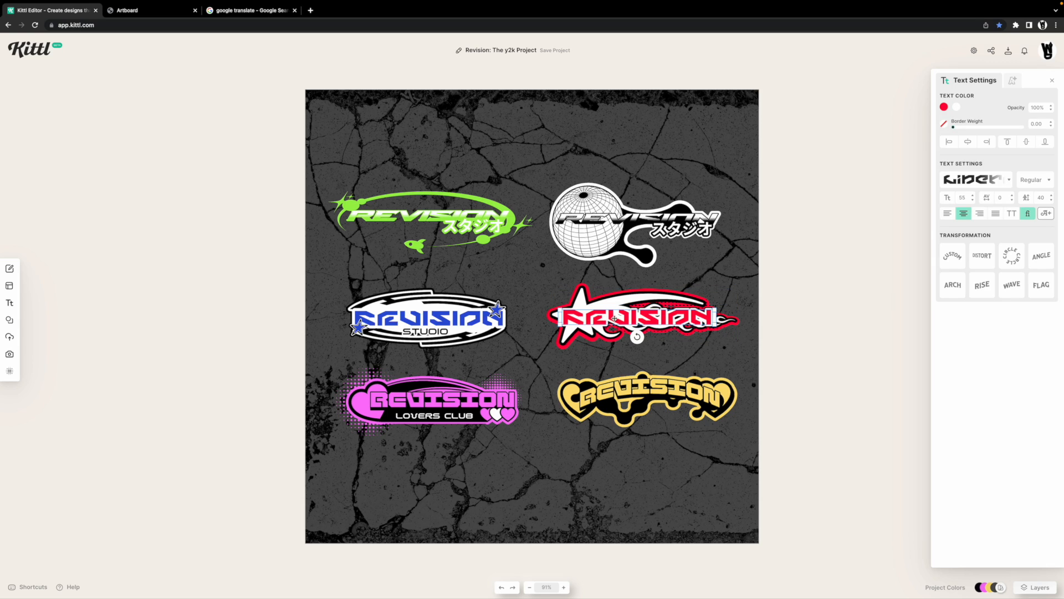
{"action": "double_click", "coordinate": [614, 319]}
{"action": "left_click_drag", "start_coordinate": [710, 319], "coordinate": [497, 303]}
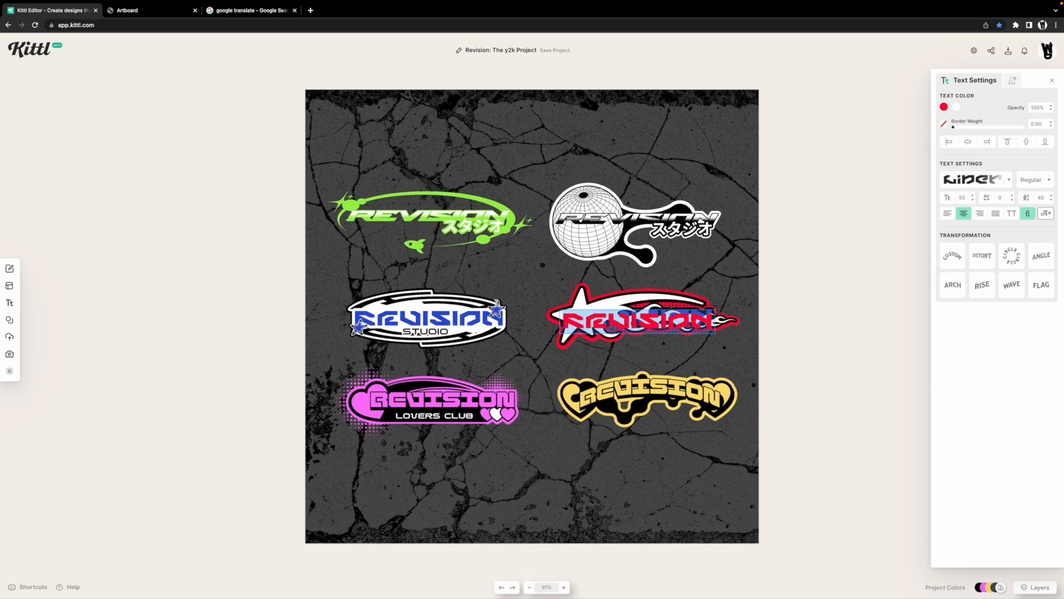
{"action": "type", "text": "brand"}
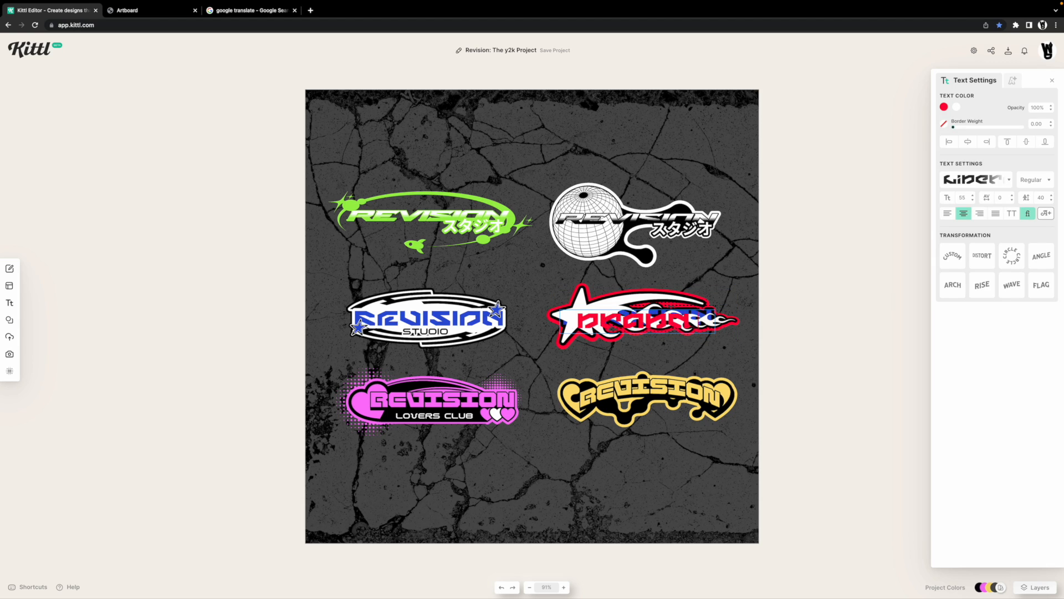
{"action": "key", "text": "BackSpace"}
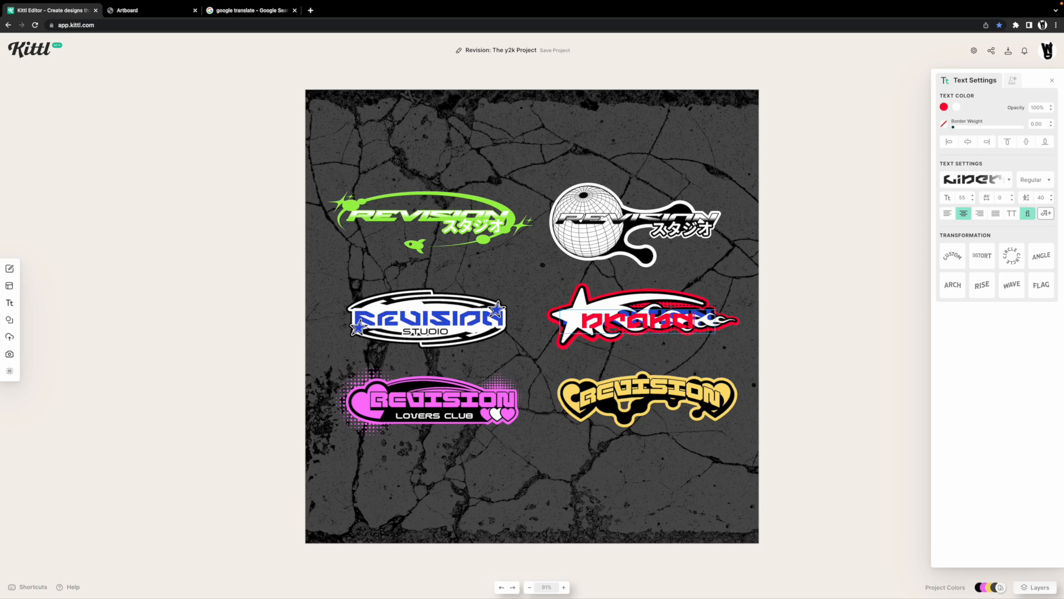
{"action": "key", "text": "Escape"}
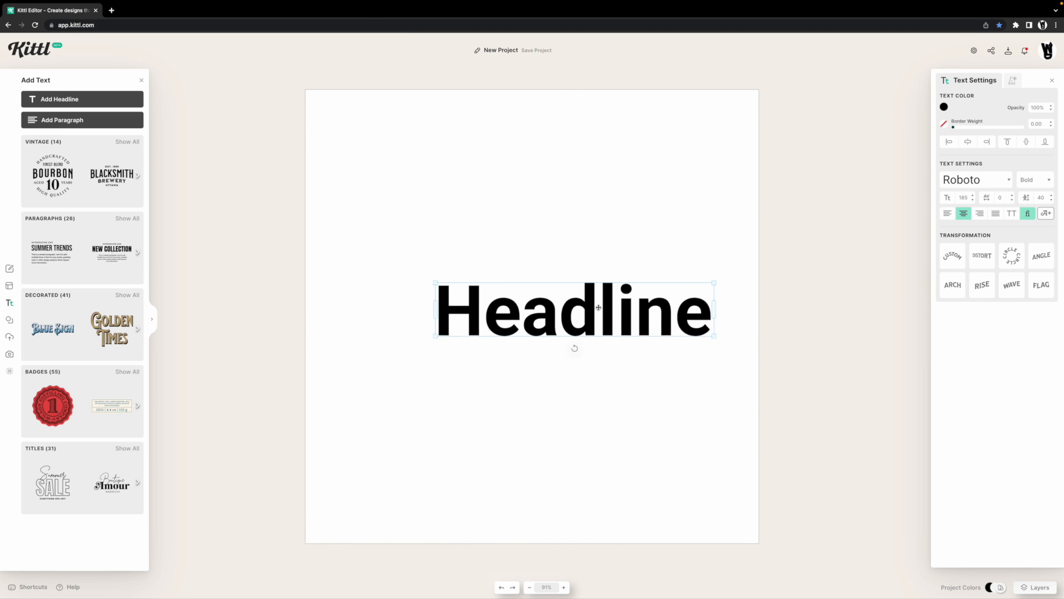
Move the Headline text to the upper part of the new project's artboard
{"action": "left_click_drag", "start_coordinate": [620, 318], "coordinate": [576, 232]}
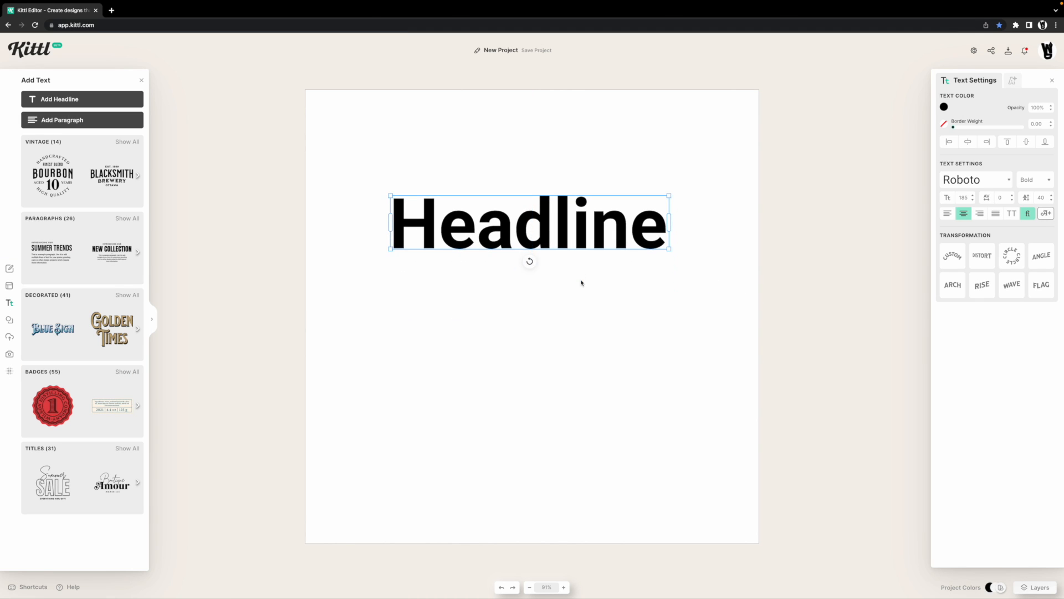
{"action": "left_click", "coordinate": [582, 283]}
{"action": "scroll", "coordinate": [560, 194], "scroll_direction": "up", "scroll_amount": 5}
{"action": "left_click_drag", "start_coordinate": [560, 194], "coordinate": [607, 204]}
{"action": "left_click", "coordinate": [607, 205]}
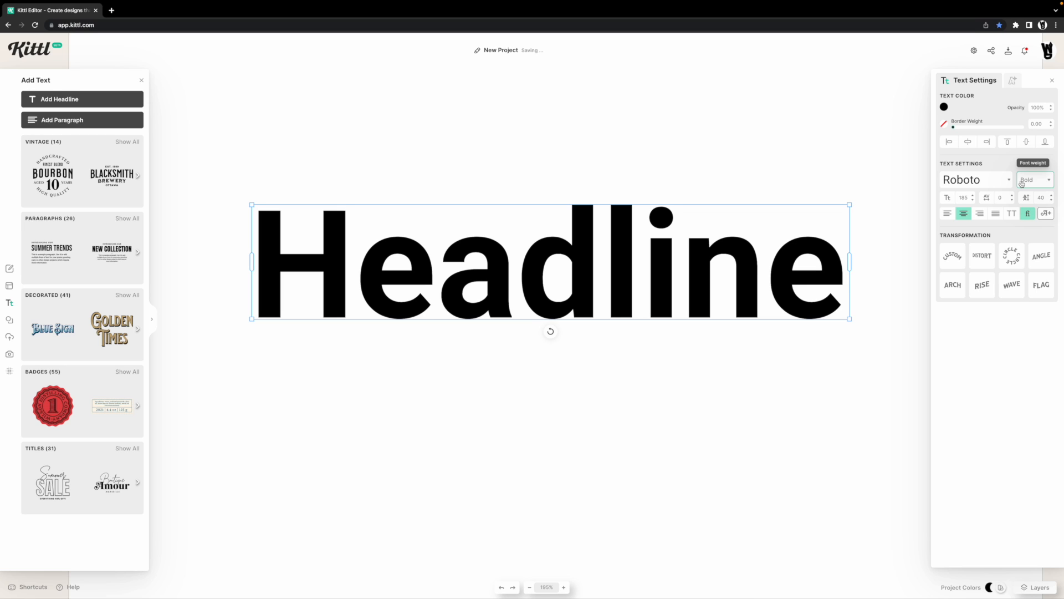
Change the Headline text's typeface to Draco
{"action": "left_click", "coordinate": [986, 185]}
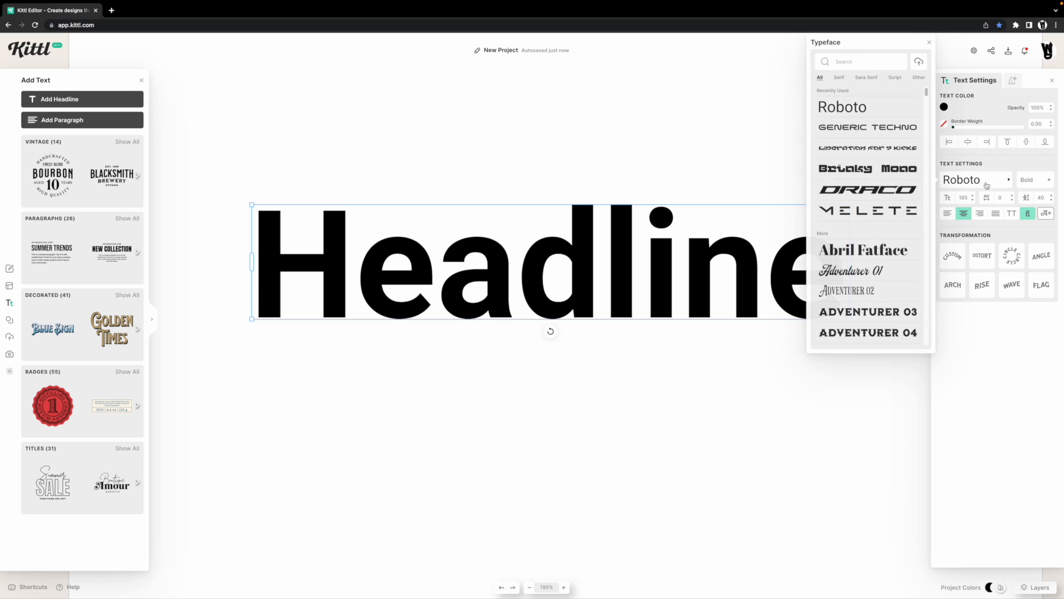
{"action": "left_click", "coordinate": [884, 188]}
{"action": "left_click", "coordinate": [488, 172]}
{"action": "scroll", "coordinate": [488, 172], "scroll_direction": "down", "scroll_amount": 10}
{"action": "scroll", "coordinate": [500, 233], "scroll_direction": "up", "scroll_amount": 4}
{"action": "left_click", "coordinate": [512, 378]}
{"action": "left_click_drag", "start_coordinate": [530, 392], "coordinate": [506, 271]}
{"action": "scroll", "coordinate": [507, 270], "scroll_direction": "up", "scroll_amount": 10}
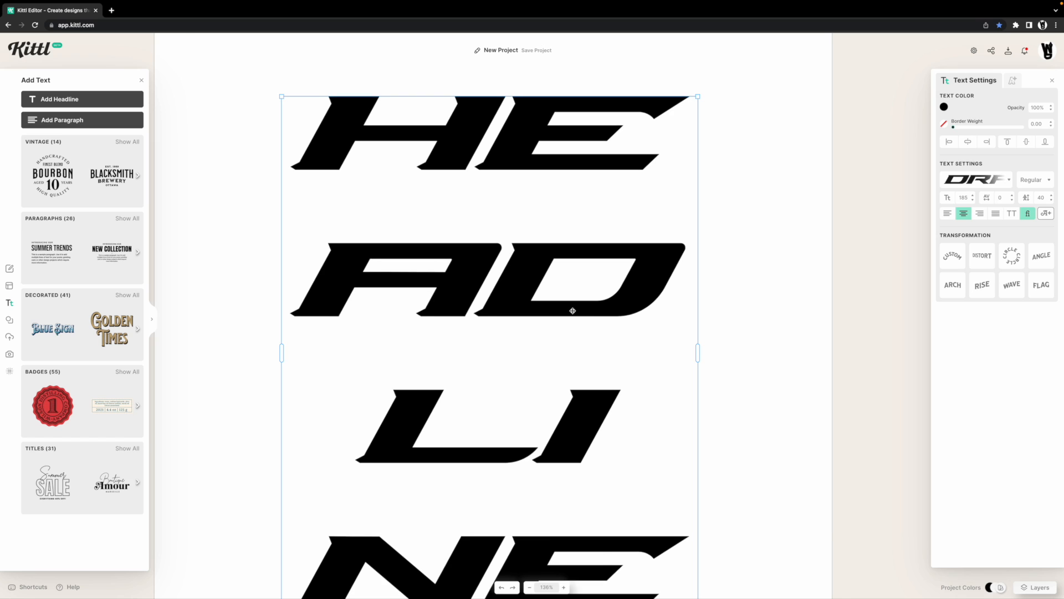
Shrink the headline text to font size 50 and reposition it in the upper half of the artboard
{"action": "scroll", "coordinate": [577, 319], "scroll_direction": "down", "scroll_amount": 1}
{"action": "left_click_drag", "start_coordinate": [585, 344], "coordinate": [593, 267]}
{"action": "left_click_drag", "start_coordinate": [697, 508], "coordinate": [459, 118]}
{"action": "left_click_drag", "start_coordinate": [439, 138], "coordinate": [440, 308]}
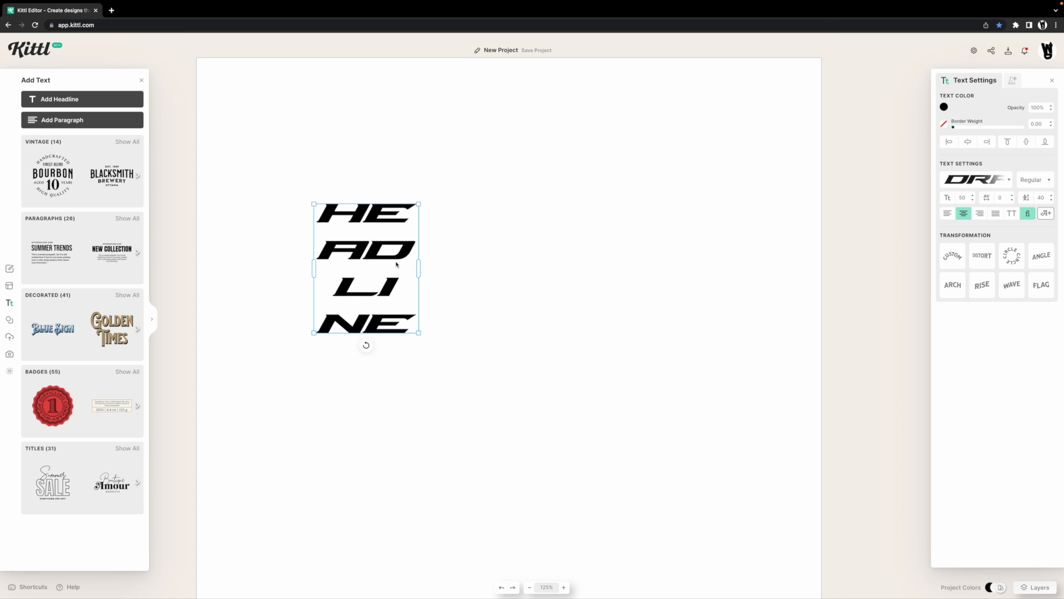
Widen the headline's text box until the word fits on one line, and centre it horizontally on the artboard
{"action": "left_click_drag", "start_coordinate": [421, 268], "coordinate": [651, 264]}
{"action": "scroll", "coordinate": [604, 266], "scroll_direction": "up", "scroll_amount": 2}
{"action": "left_click_drag", "start_coordinate": [561, 268], "coordinate": [589, 263]}
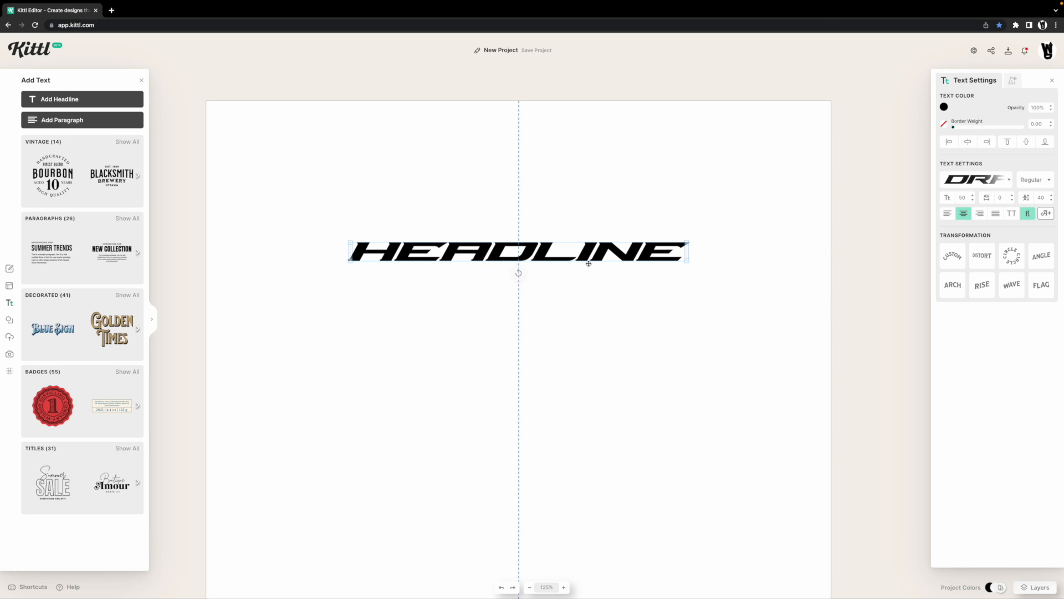
{"action": "left_click", "coordinate": [554, 297]}
Replace the HEADLINE text with REVISION and centre it again on the artboard
{"action": "left_click", "coordinate": [572, 261]}
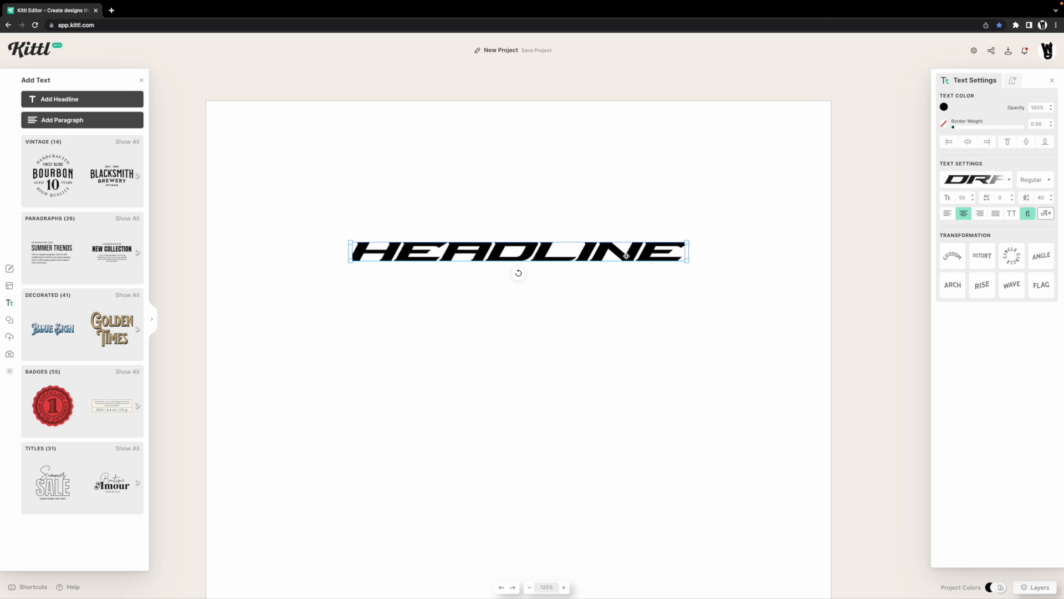
{"action": "double_click", "coordinate": [628, 255]}
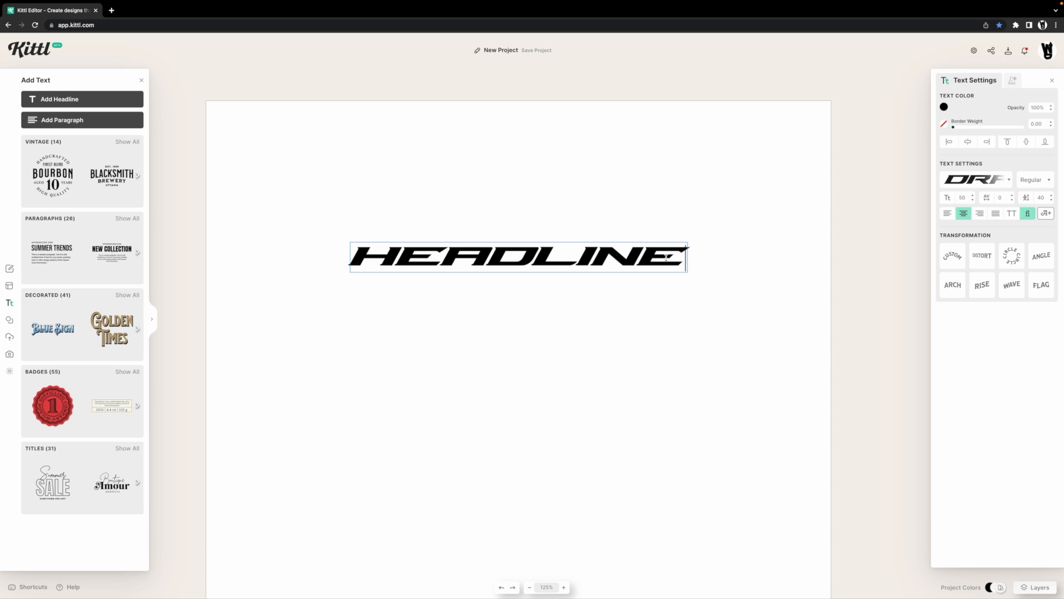
{"action": "double_click", "coordinate": [630, 257]}
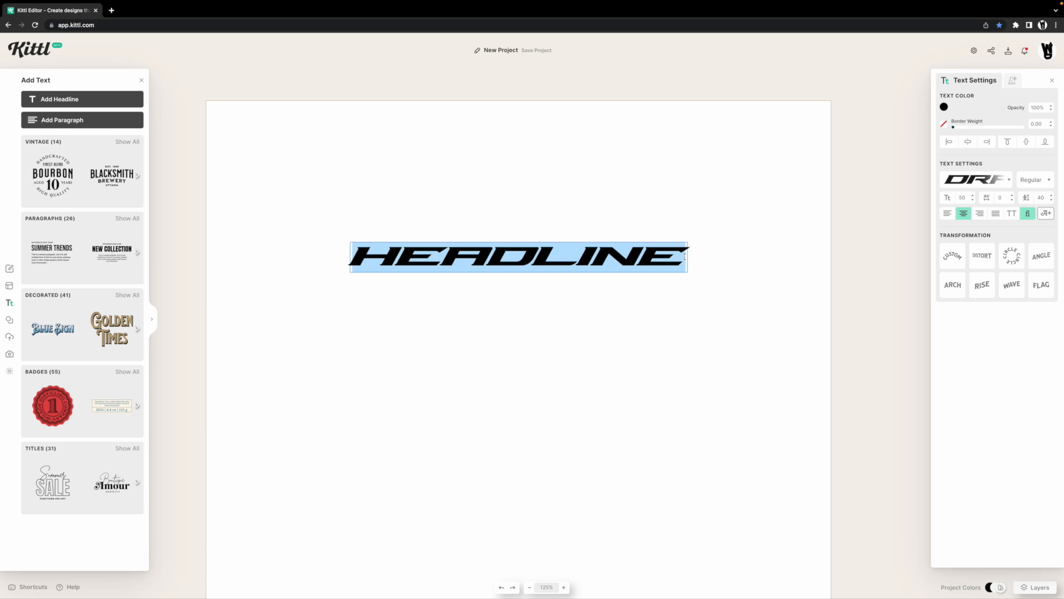
{"action": "type", "text": "REVISION"}
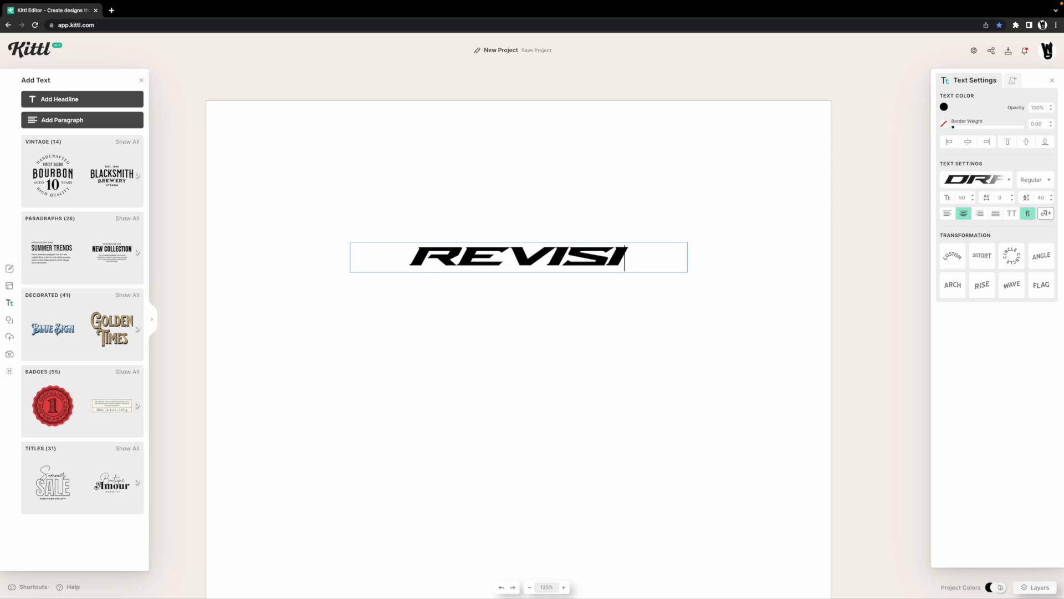
{"action": "key", "text": "Escape"}
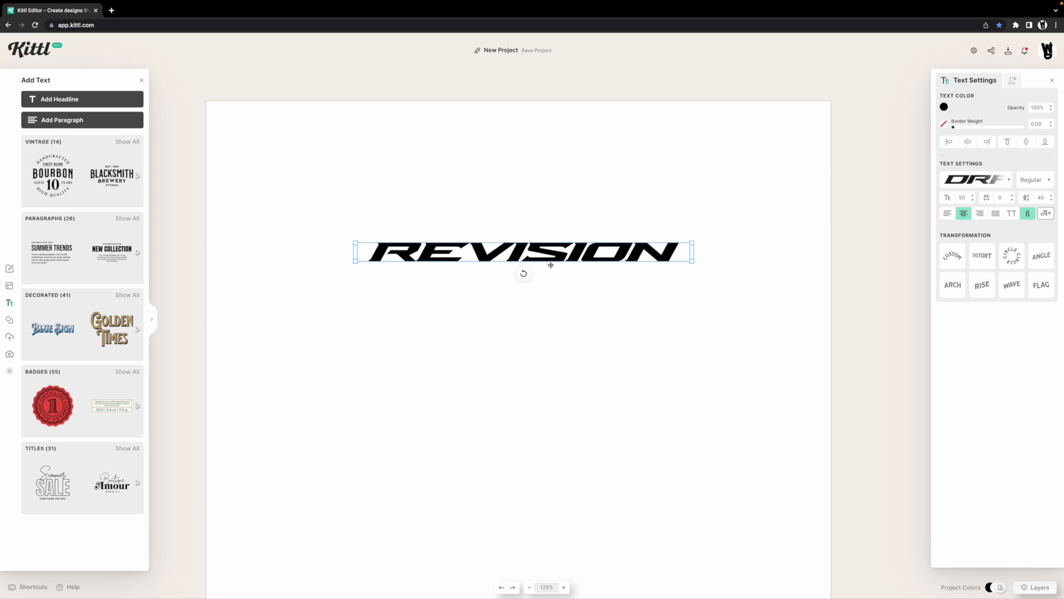
{"action": "left_click_drag", "start_coordinate": [567, 257], "coordinate": [563, 238]}
{"action": "left_click", "coordinate": [586, 284]}
{"action": "scroll", "coordinate": [582, 283], "scroll_direction": "up", "scroll_amount": 1}
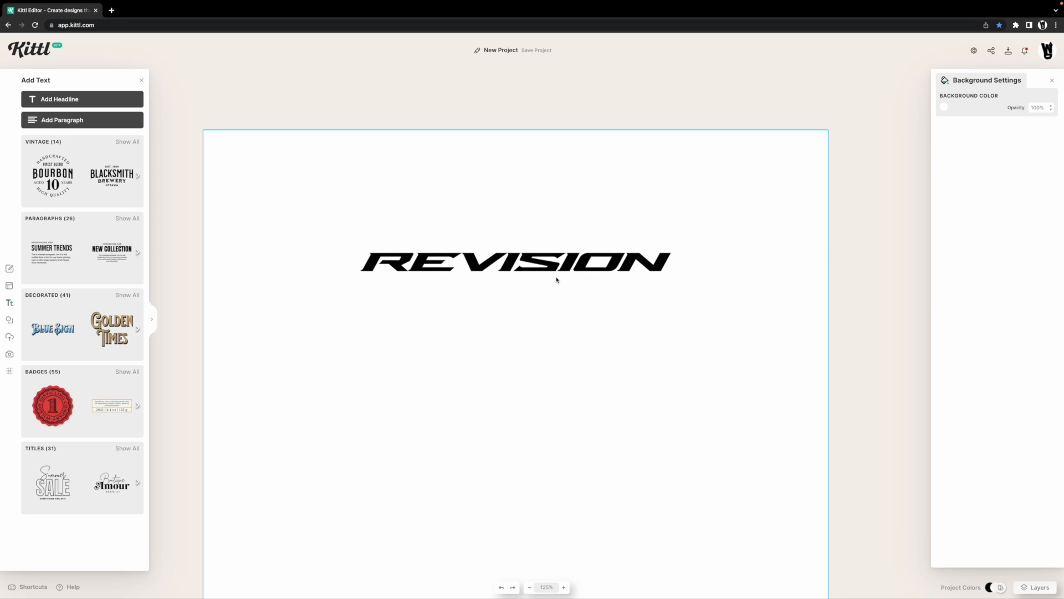
Apply the Block Shadow shading effect to the REVISION text
{"action": "left_click", "coordinate": [646, 259]}
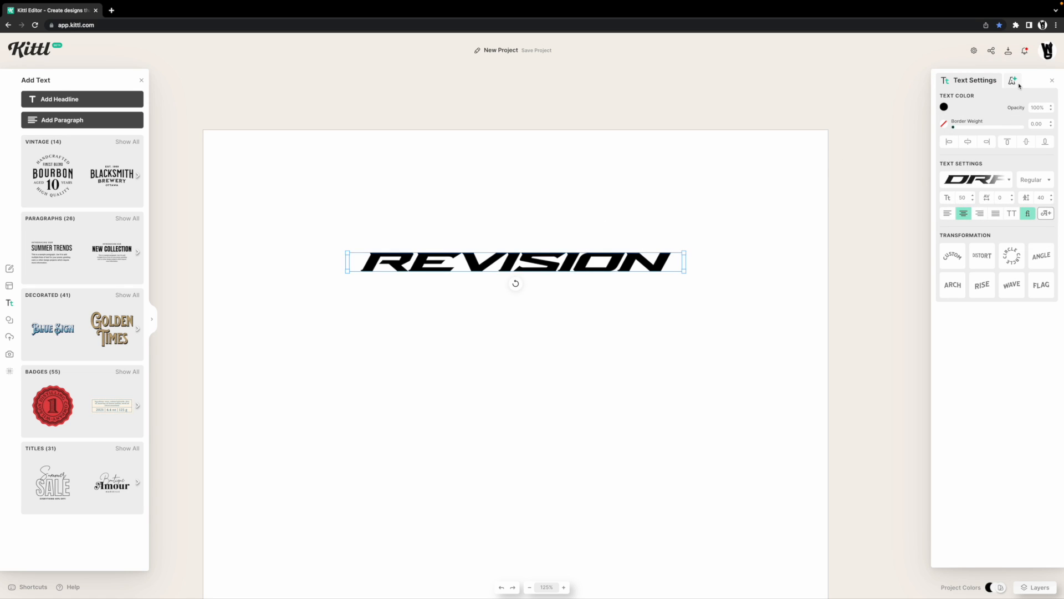
{"action": "left_click", "coordinate": [1012, 80]}
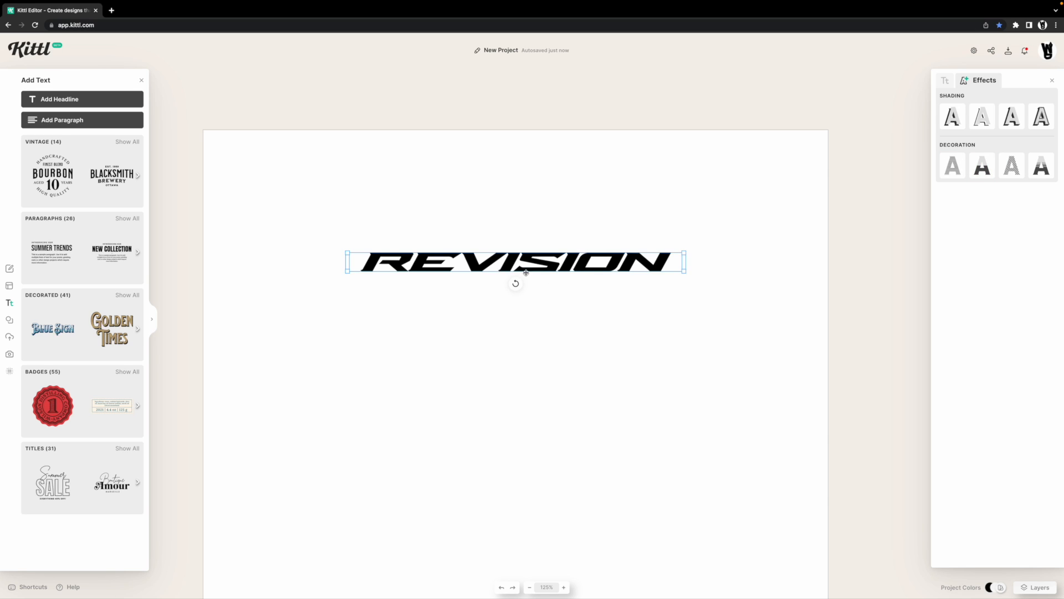
{"action": "left_click", "coordinate": [1007, 123]}
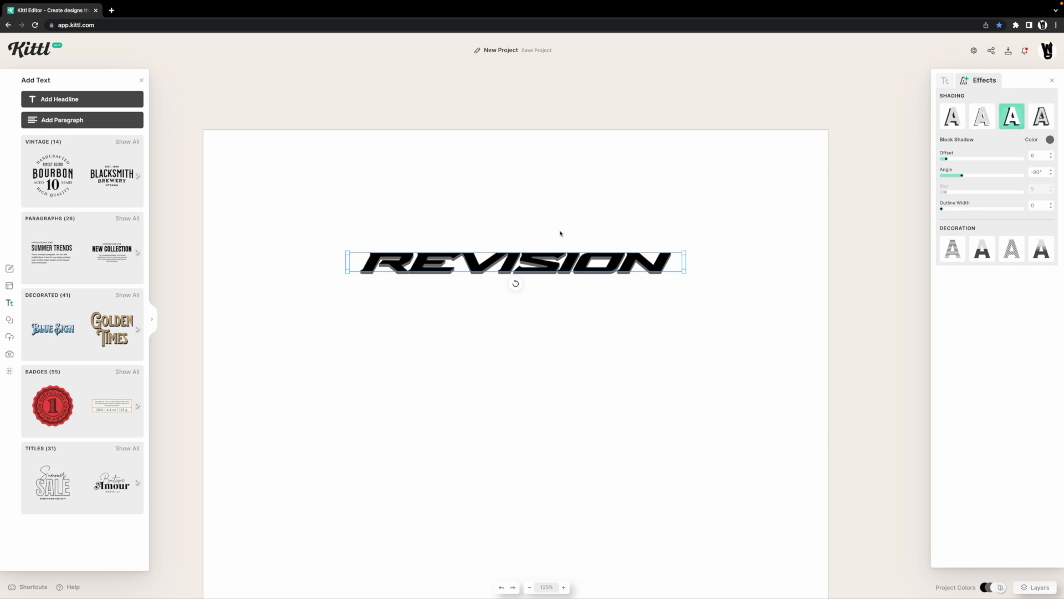
{"action": "scroll", "coordinate": [560, 239], "scroll_direction": "up", "scroll_amount": 5}
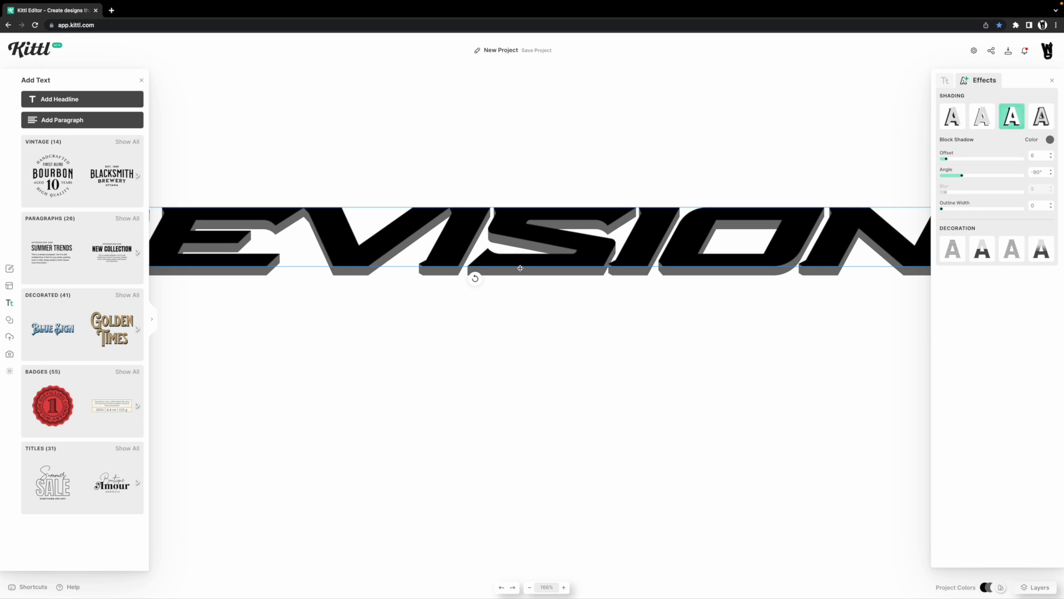
{"action": "scroll", "coordinate": [520, 268], "scroll_direction": "up", "scroll_amount": 10}
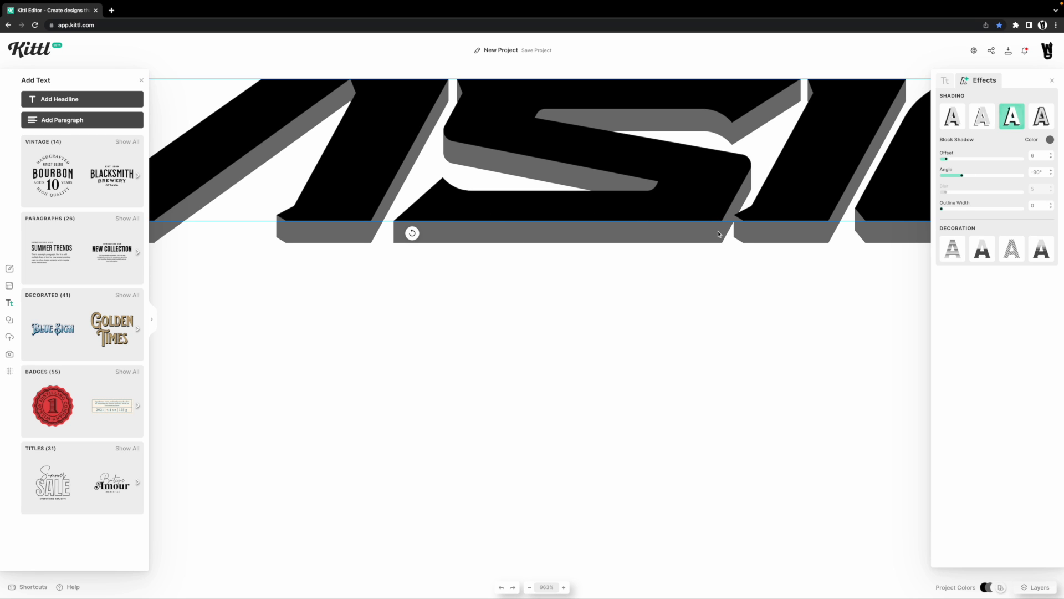
Set the REVISION text's block shadow to offset 0, angle -180° and outline width 6
{"action": "scroll", "coordinate": [741, 236], "scroll_direction": "right", "scroll_amount": 5}
{"action": "scroll", "coordinate": [626, 233], "scroll_direction": "right", "scroll_amount": 3}
{"action": "scroll", "coordinate": [577, 241], "scroll_direction": "down", "scroll_amount": 3}
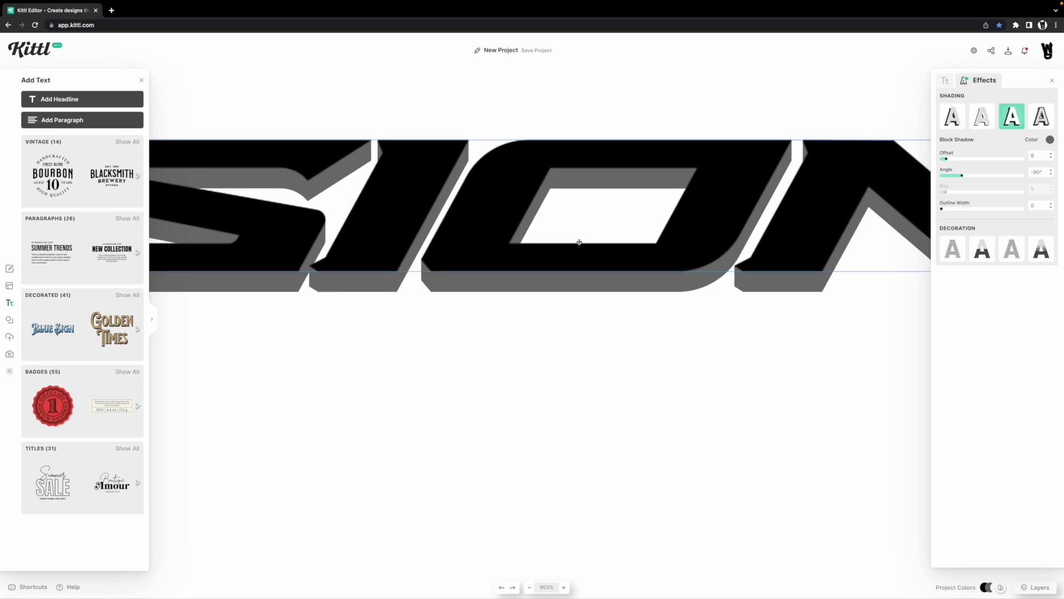
{"action": "scroll", "coordinate": [587, 241], "scroll_direction": "down", "scroll_amount": 2}
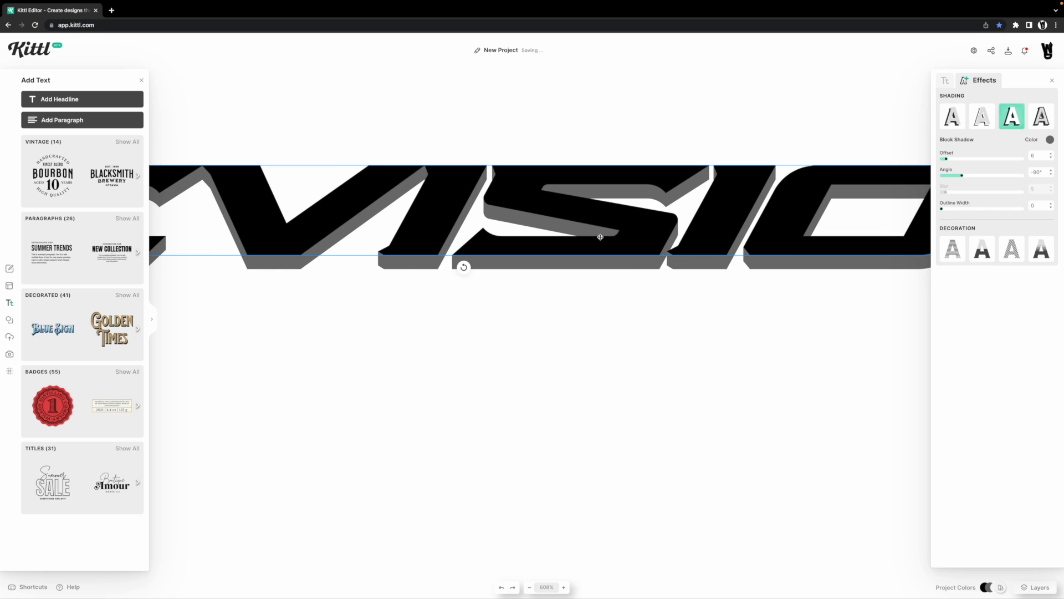
{"action": "scroll", "coordinate": [608, 216], "scroll_direction": "down", "scroll_amount": 2}
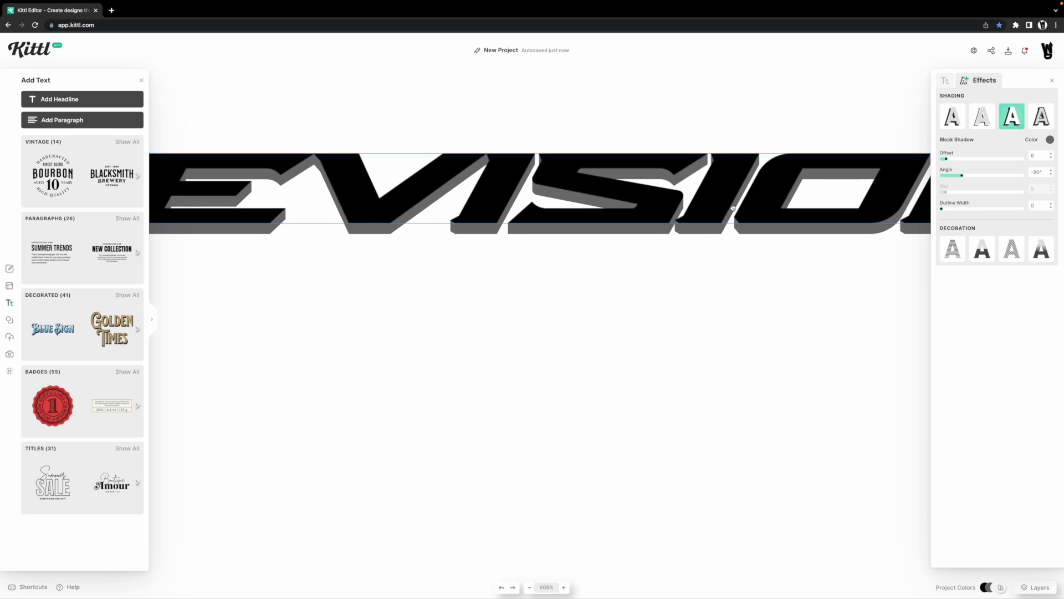
{"action": "scroll", "coordinate": [684, 247], "scroll_direction": "right", "scroll_amount": 3}
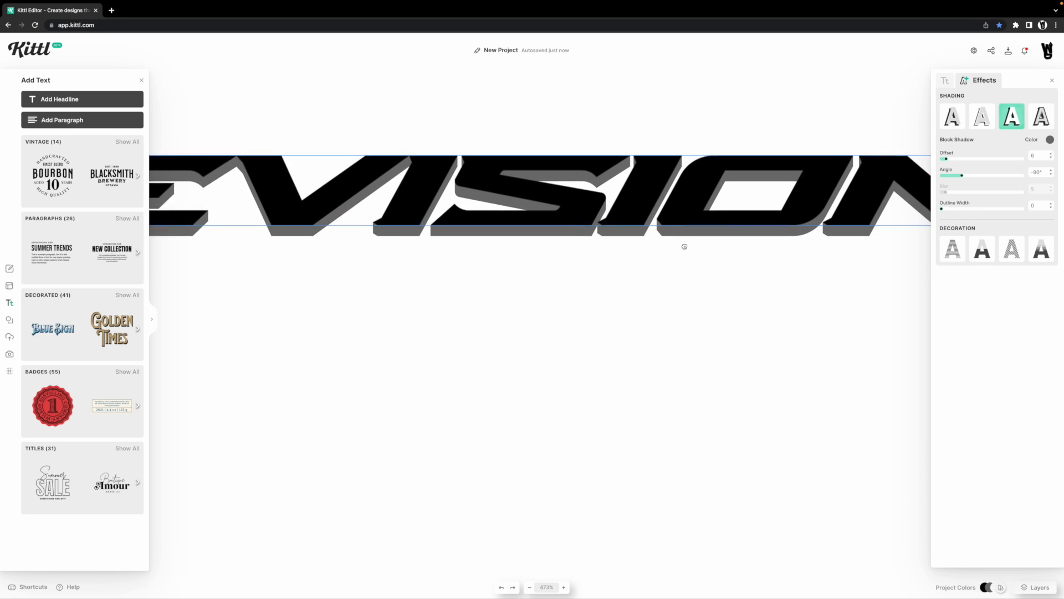
{"action": "scroll", "coordinate": [665, 244], "scroll_direction": "right", "scroll_amount": 2}
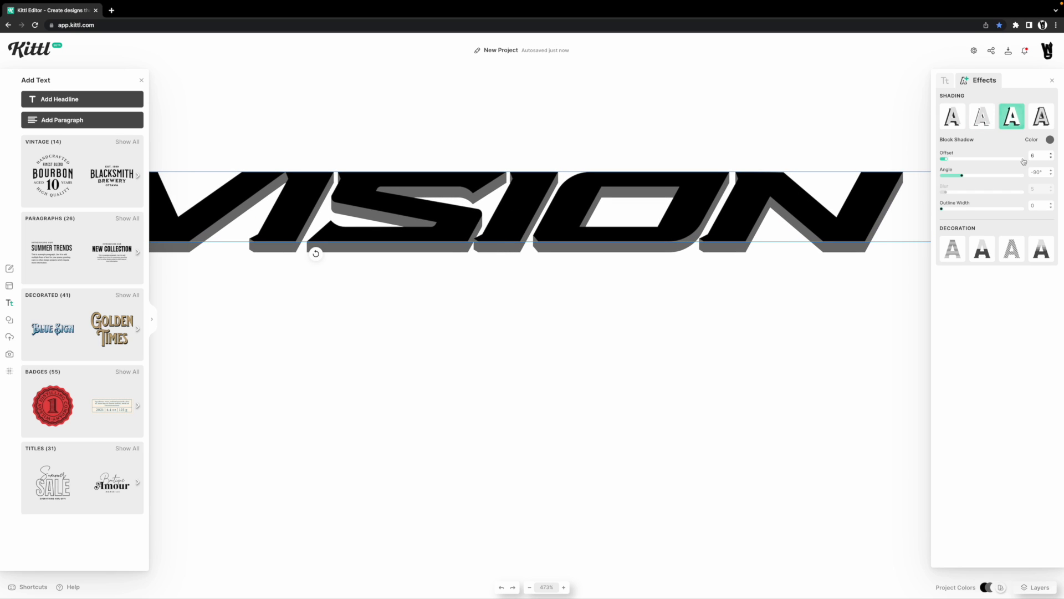
{"action": "left_click_drag", "start_coordinate": [944, 159], "coordinate": [940, 176]}
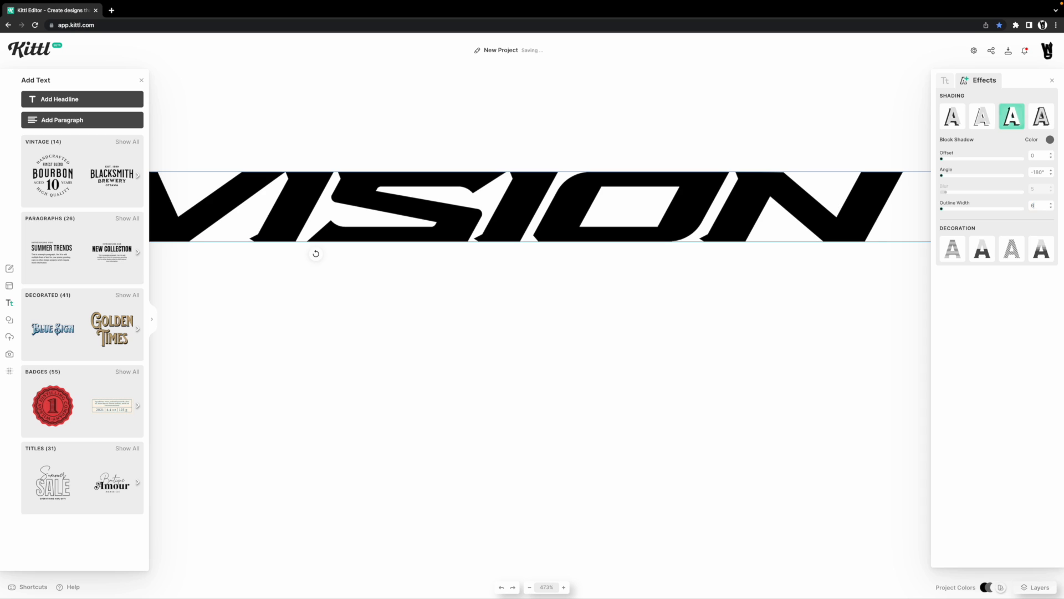
{"action": "left_click", "coordinate": [715, 297]}
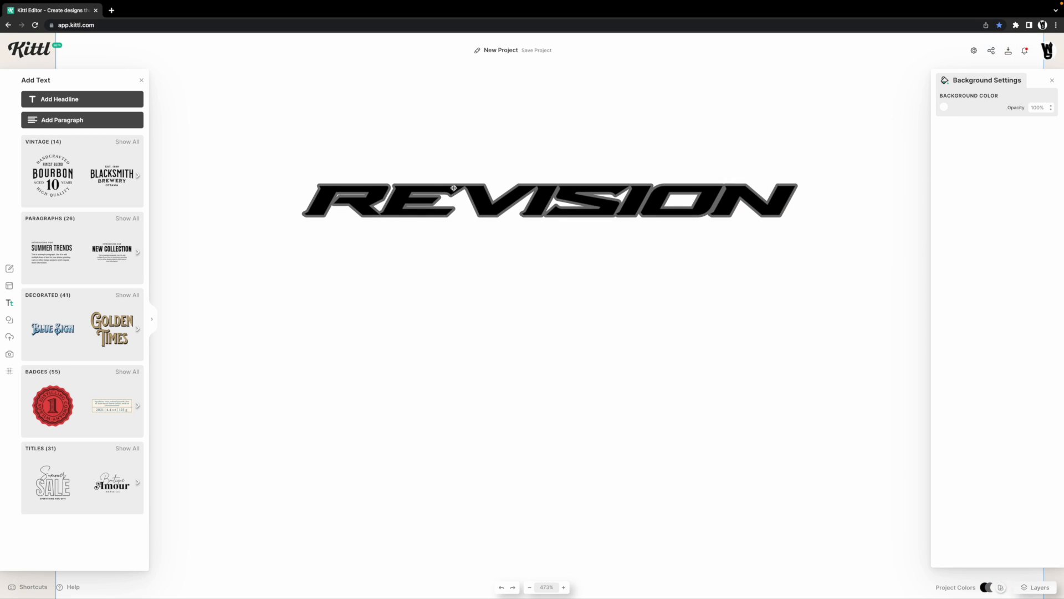
Apply the Fading Color Cut decoration to the REVISION text with weight 6% and distance 51%
{"action": "left_click", "coordinate": [509, 206]}
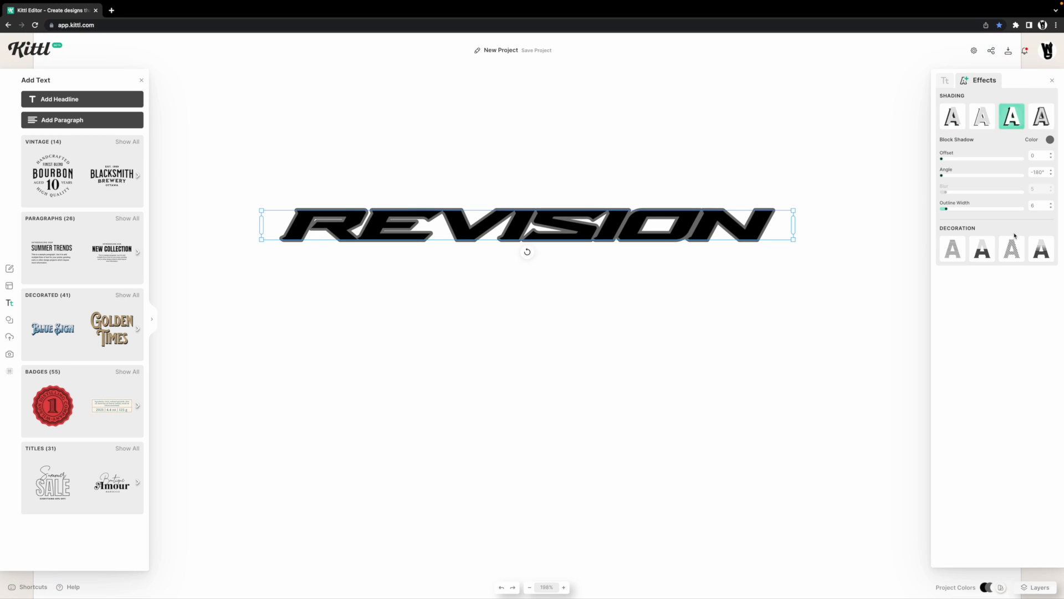
{"action": "left_click", "coordinate": [1041, 251]}
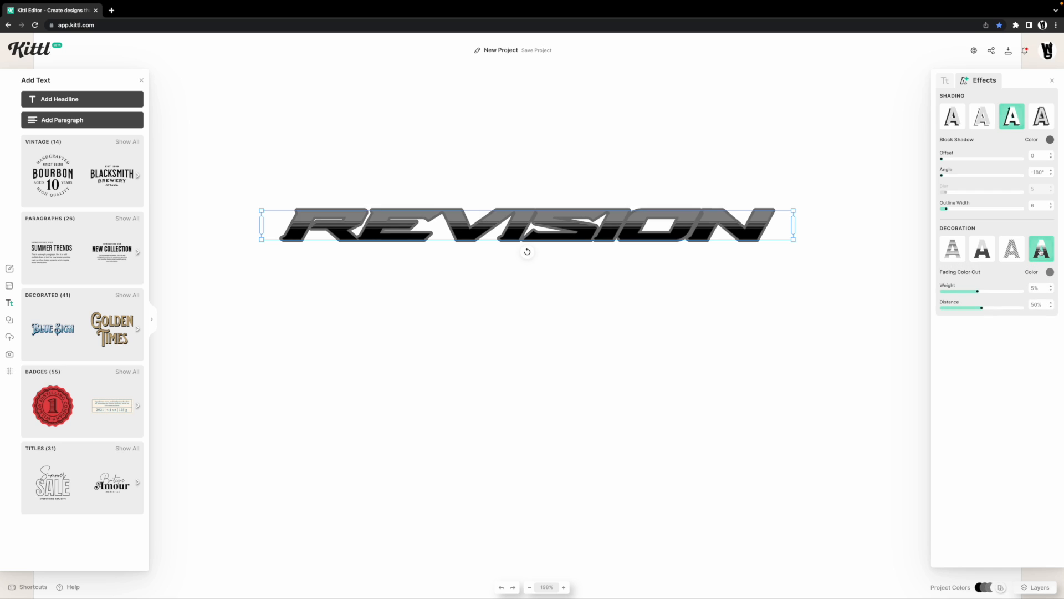
{"action": "left_click", "coordinate": [1042, 290]}
{"action": "type", "text": "6"}
{"action": "key", "text": "Return"}
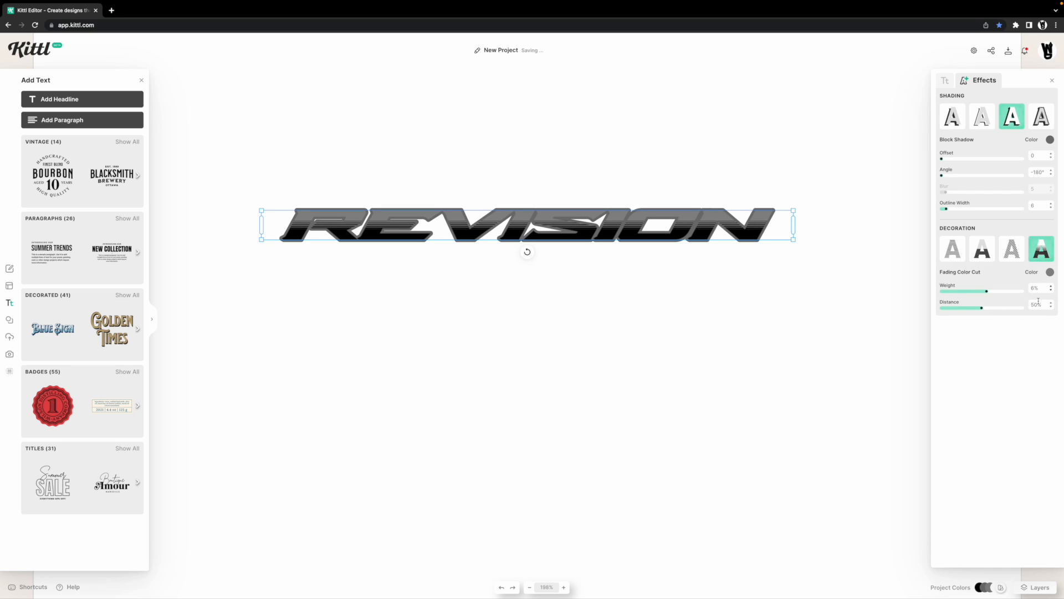
{"action": "left_click", "coordinate": [1048, 306]}
{"action": "type", "text": "51"}
{"action": "key", "text": "Return"}
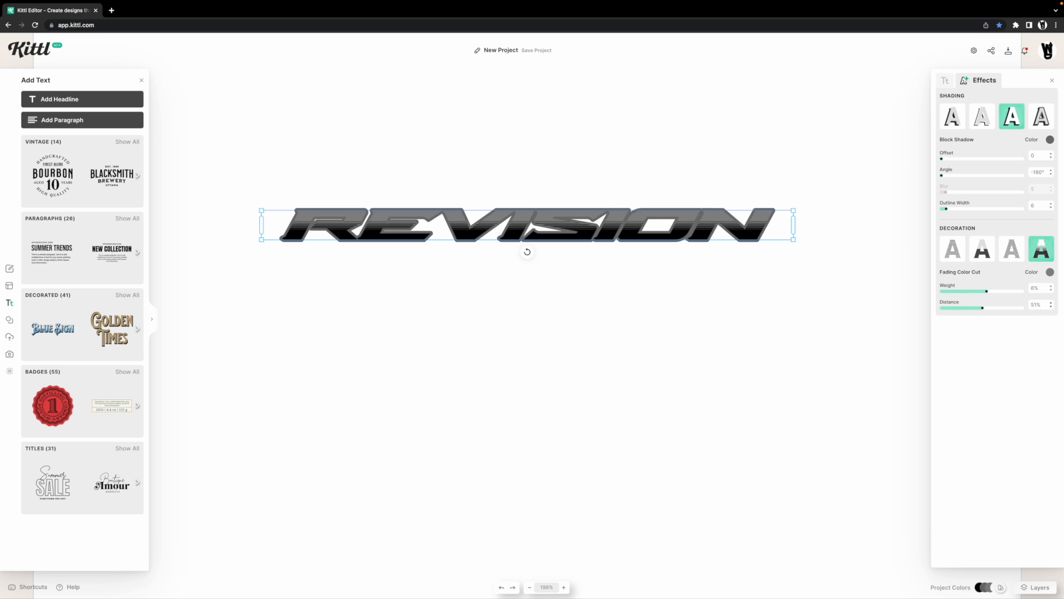
{"action": "left_click", "coordinate": [652, 315]}
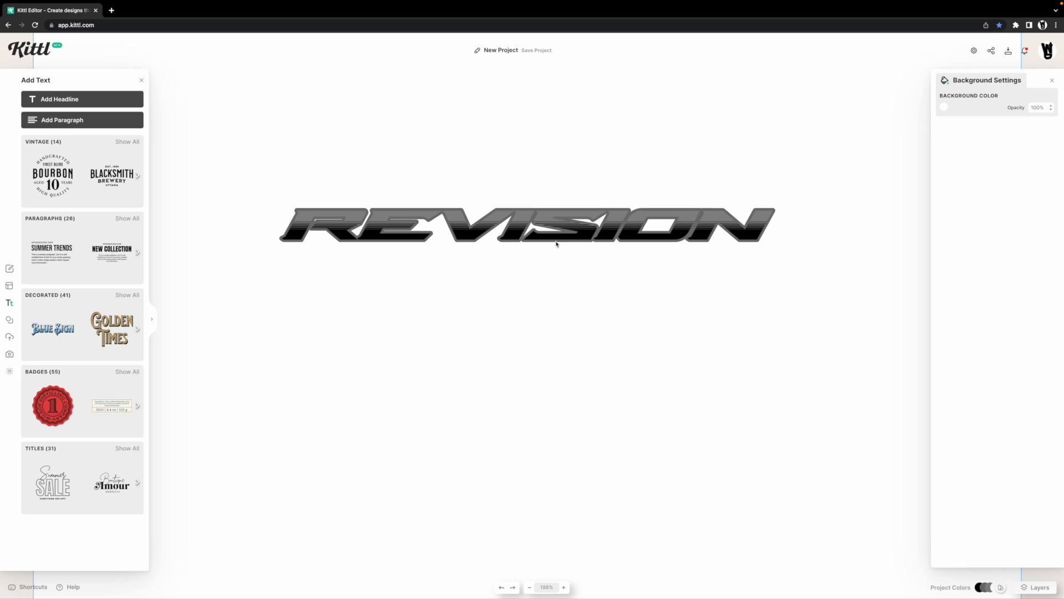
Reposition the REVISION text near the upper edge of the artboard
{"action": "left_click", "coordinate": [554, 237]}
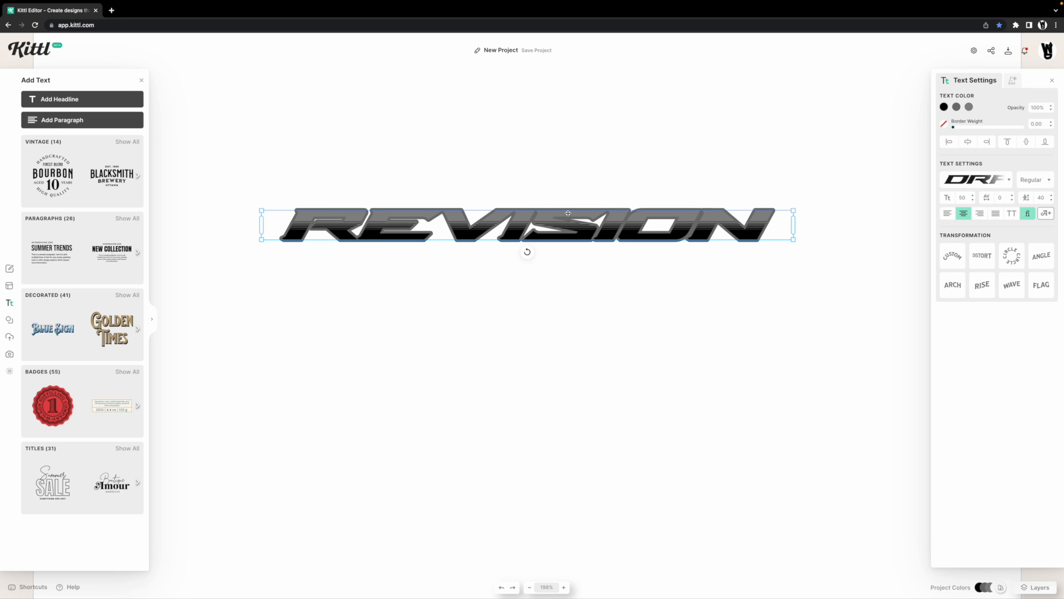
{"action": "scroll", "coordinate": [561, 217], "scroll_direction": "up", "scroll_amount": 1}
{"action": "left_click_drag", "start_coordinate": [554, 293], "coordinate": [536, 184]}
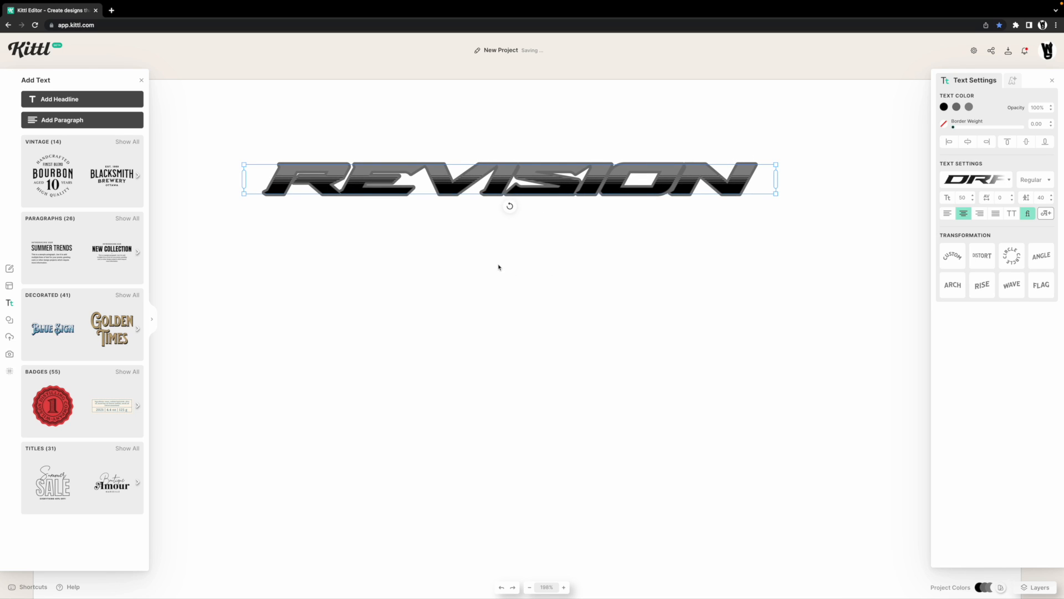
Open Google Translate in a new browser tab and translate the word Studio into Japanese
{"action": "left_click", "coordinate": [110, 13]}
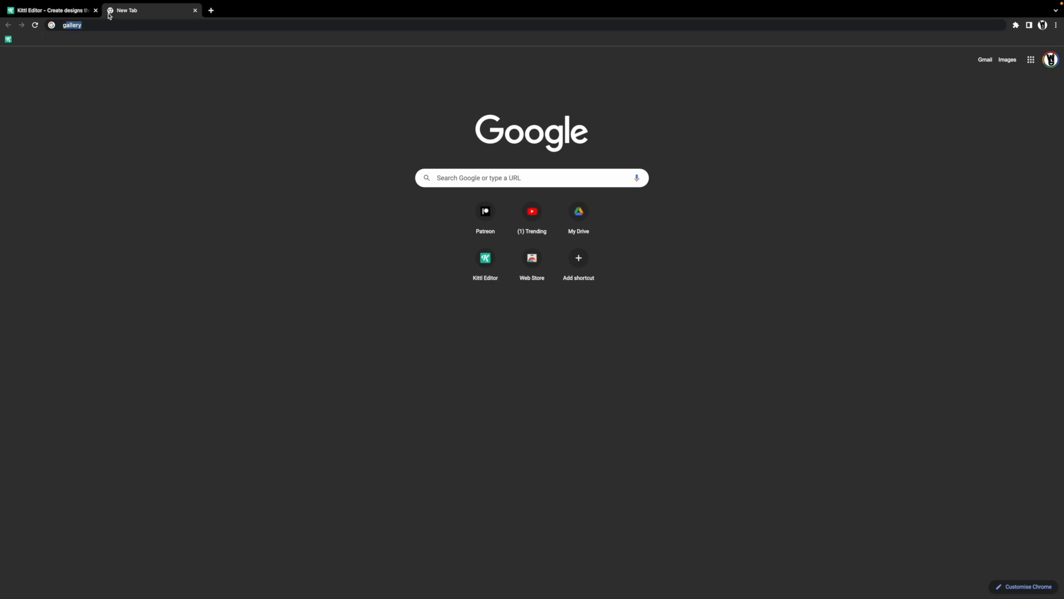
{"action": "type", "text": "google tra"}
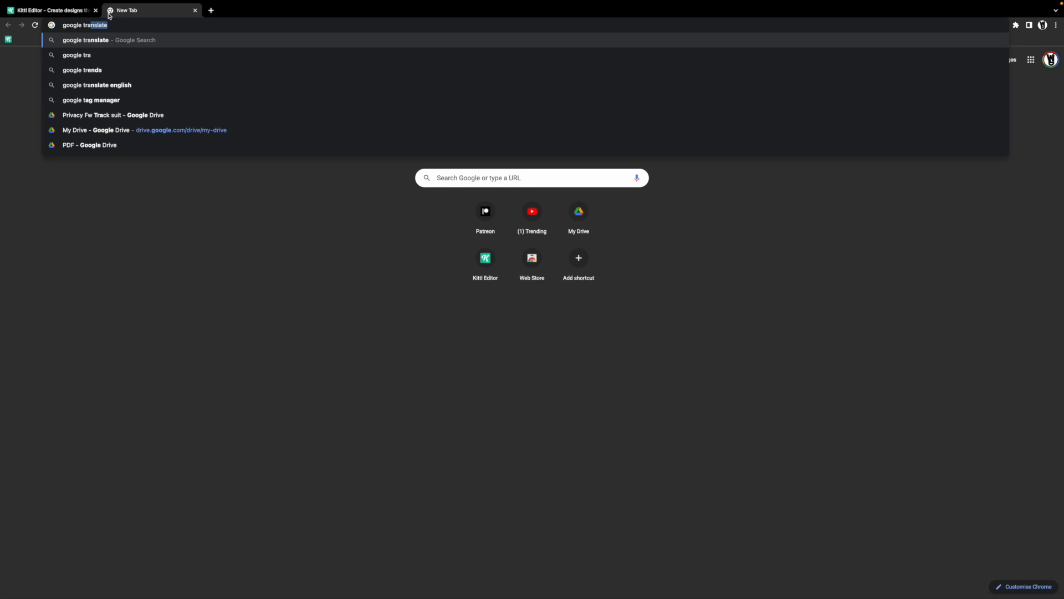
{"action": "key", "text": "Return"}
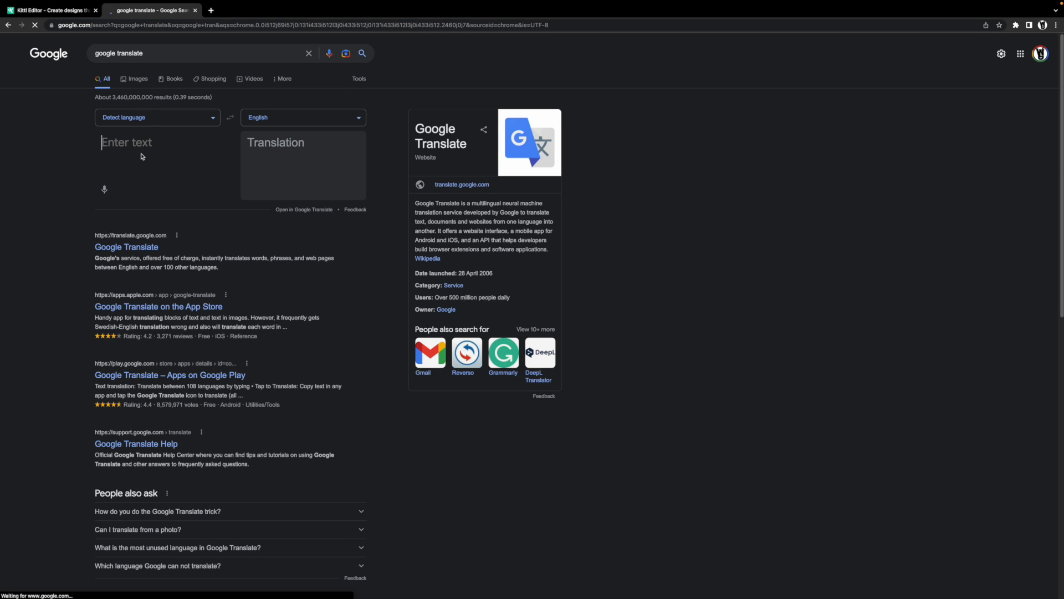
{"action": "type", "text": "Studio"}
{"action": "left_click", "coordinate": [269, 119]}
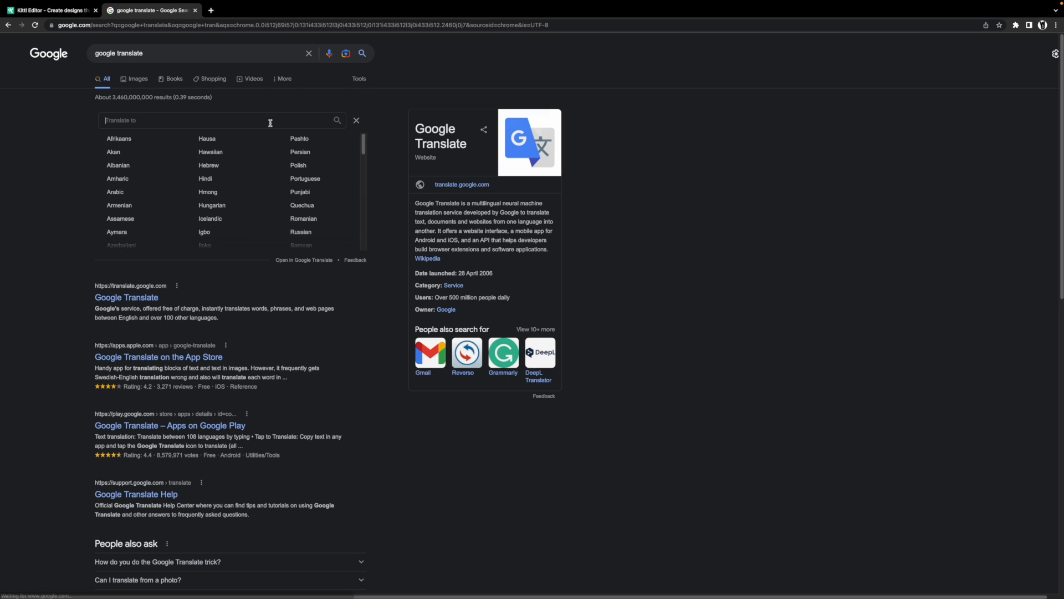
{"action": "type", "text": "jap"}
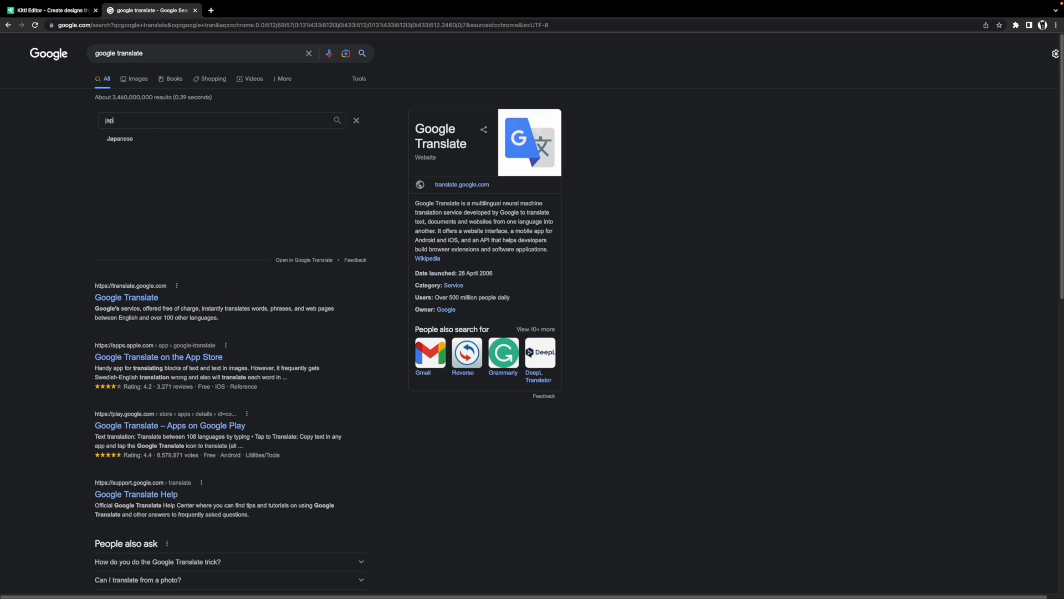
{"action": "left_click", "coordinate": [158, 142]}
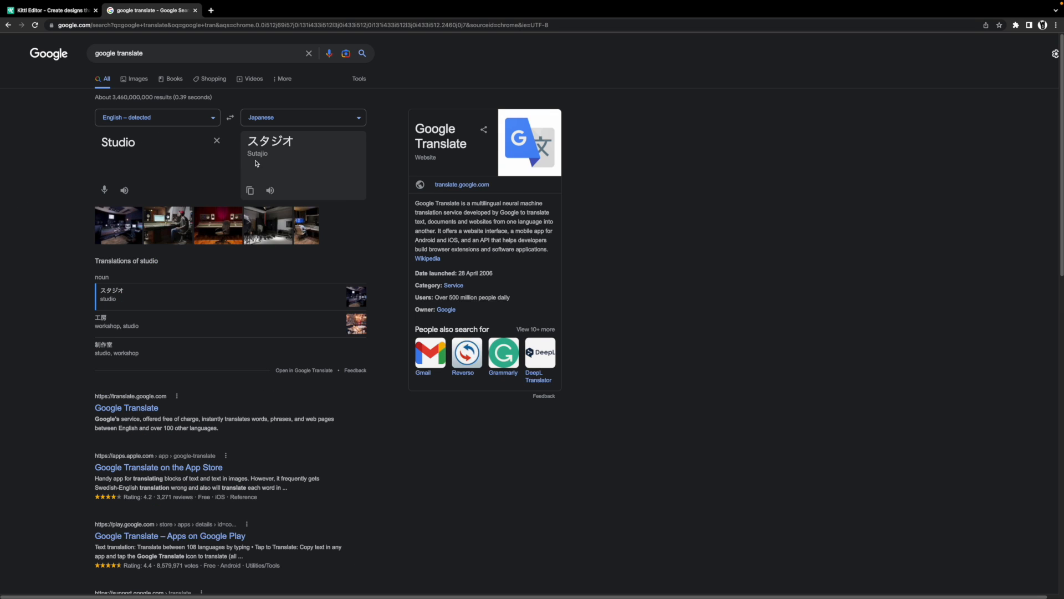
Switch back to the Kittl editor and add a new text element below REVISION reading スタジオ
{"action": "left_click", "coordinate": [65, 11]}
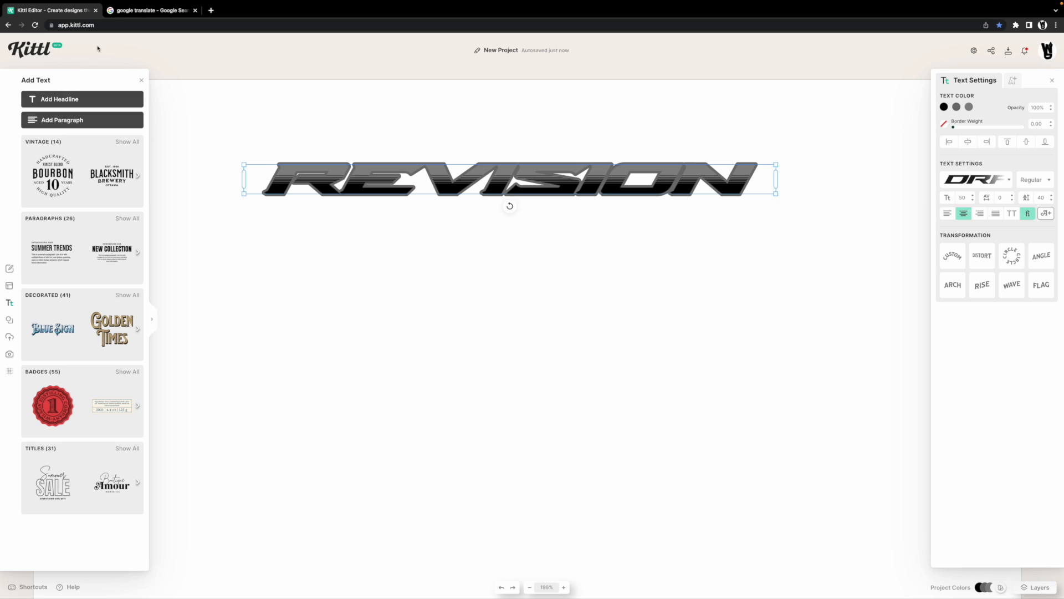
{"action": "left_click", "coordinate": [420, 284]}
{"action": "left_click_drag", "start_coordinate": [482, 247], "coordinate": [435, 271]}
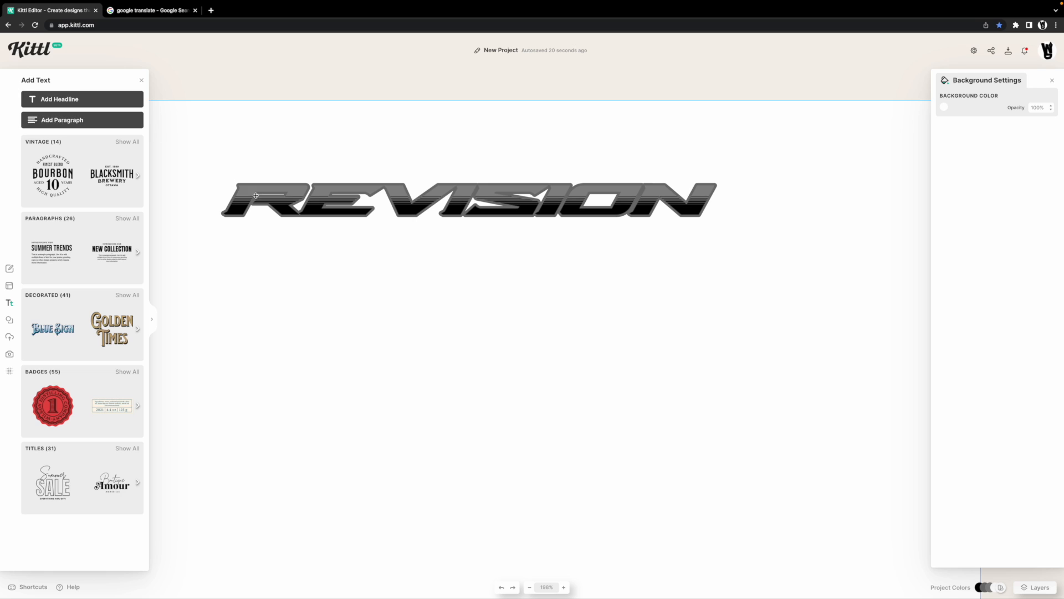
{"action": "key", "text": "t"}
{"action": "key", "text": "BackSpace"}
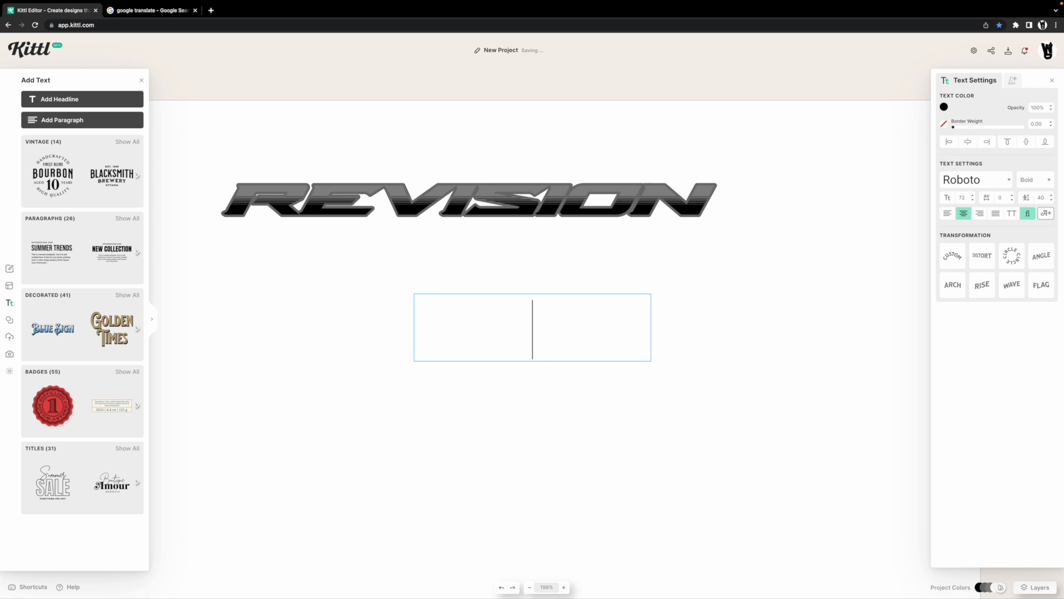
{"action": "key", "text": "ctrl+v"}
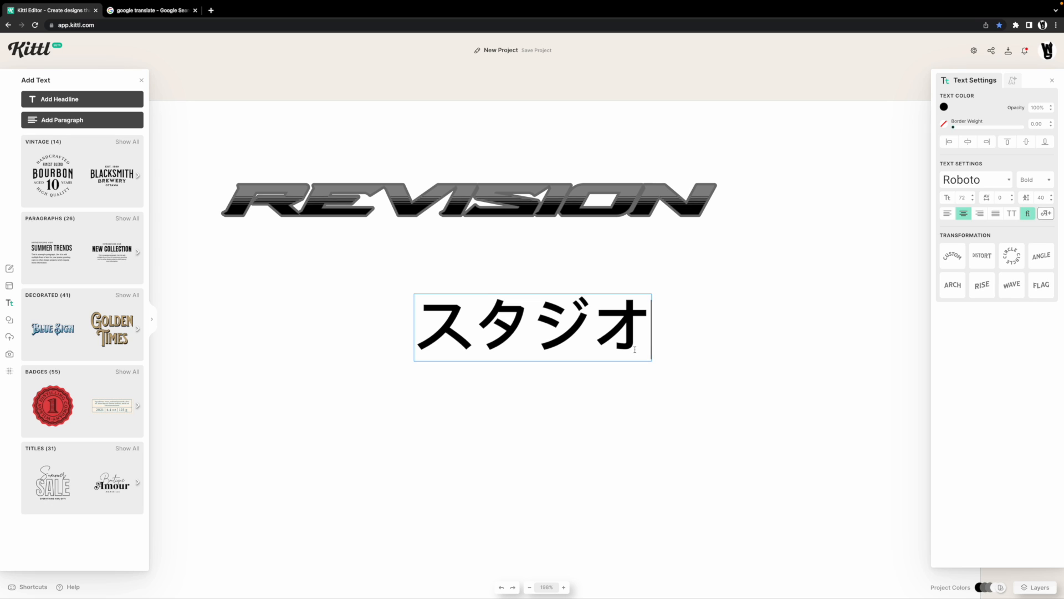
Set the スタジオ text's typeface to Noto Sans JP in Bold
{"action": "left_click", "coordinate": [975, 189]}
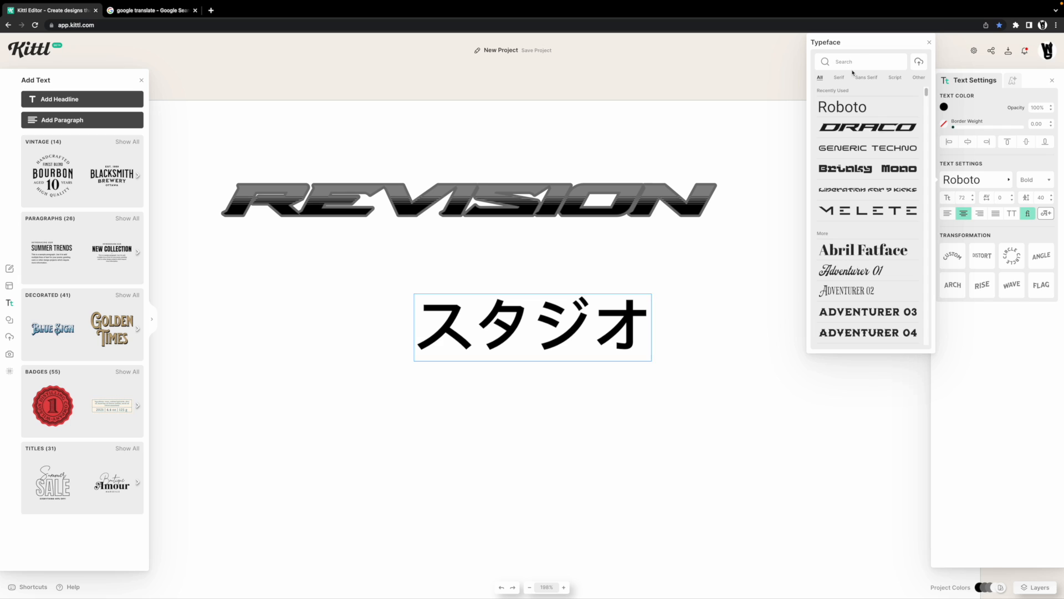
{"action": "type", "text": "nopti"}
{"action": "key", "text": "BackSpace"}
{"action": "type", "text": "t"}
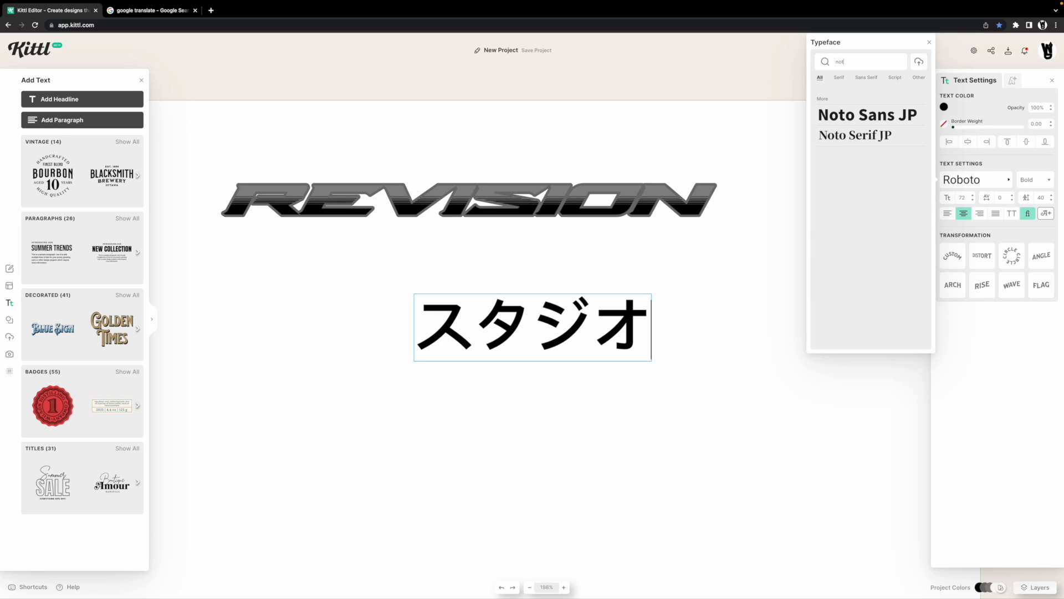
{"action": "left_click", "coordinate": [868, 115]}
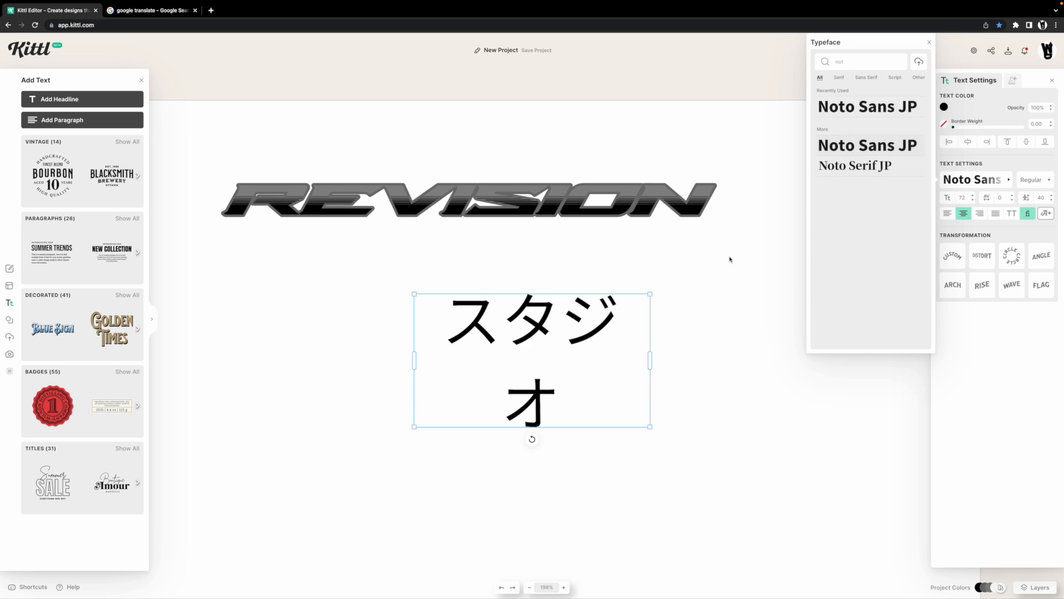
{"action": "left_click", "coordinate": [1025, 163]}
{"action": "left_click", "coordinate": [1053, 183]}
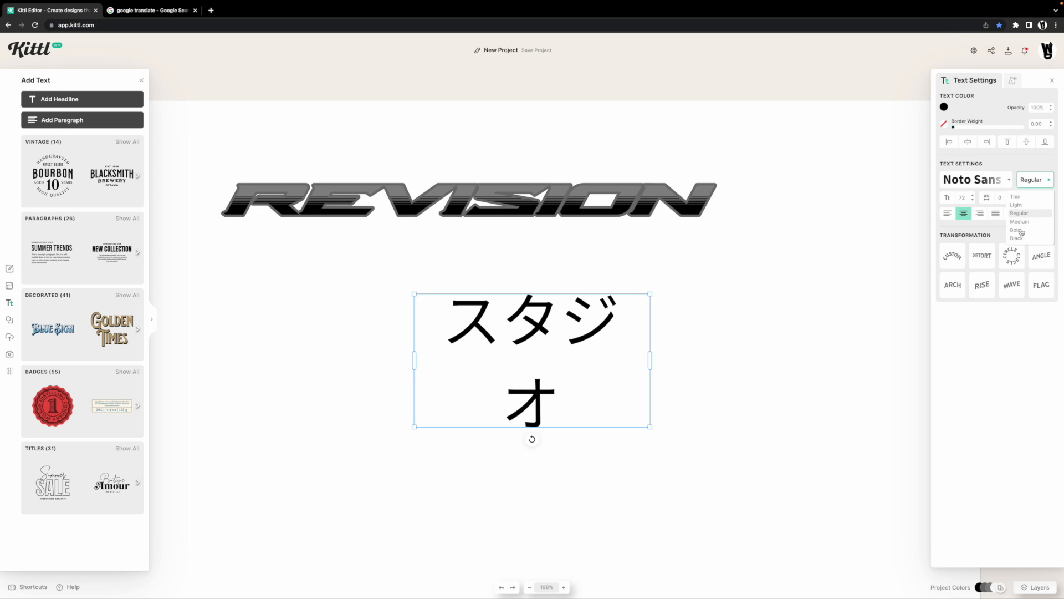
{"action": "left_click", "coordinate": [1022, 231]}
Fit the スタジオ text on one line at font size 49 and place it overlapping the underside of REVISION's last letters
{"action": "left_click_drag", "start_coordinate": [652, 360], "coordinate": [697, 231]}
{"action": "scroll", "coordinate": [696, 231], "scroll_direction": "up", "scroll_amount": 5}
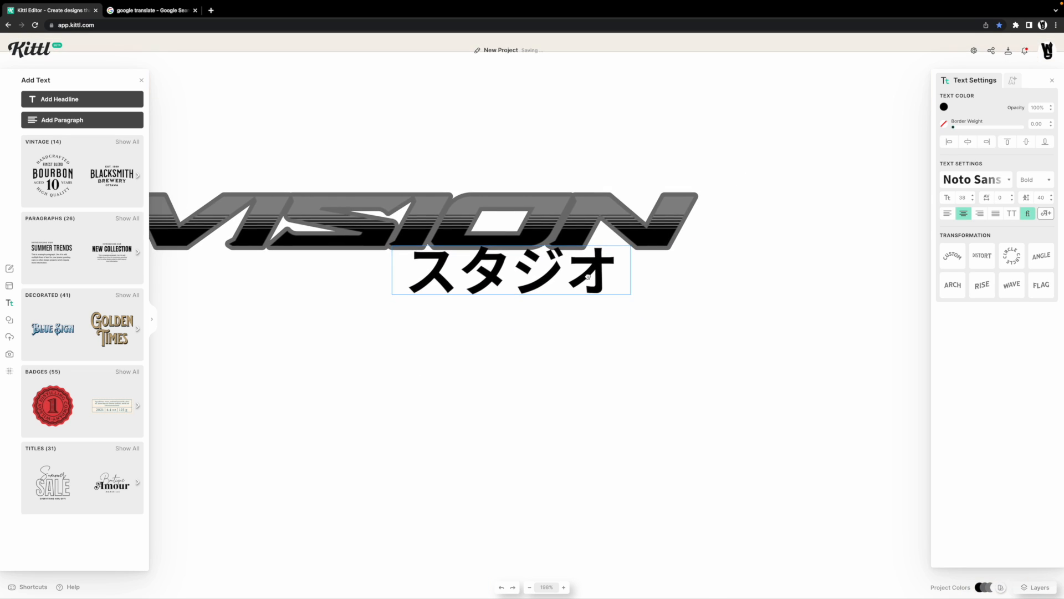
{"action": "left_click_drag", "start_coordinate": [611, 303], "coordinate": [654, 312]}
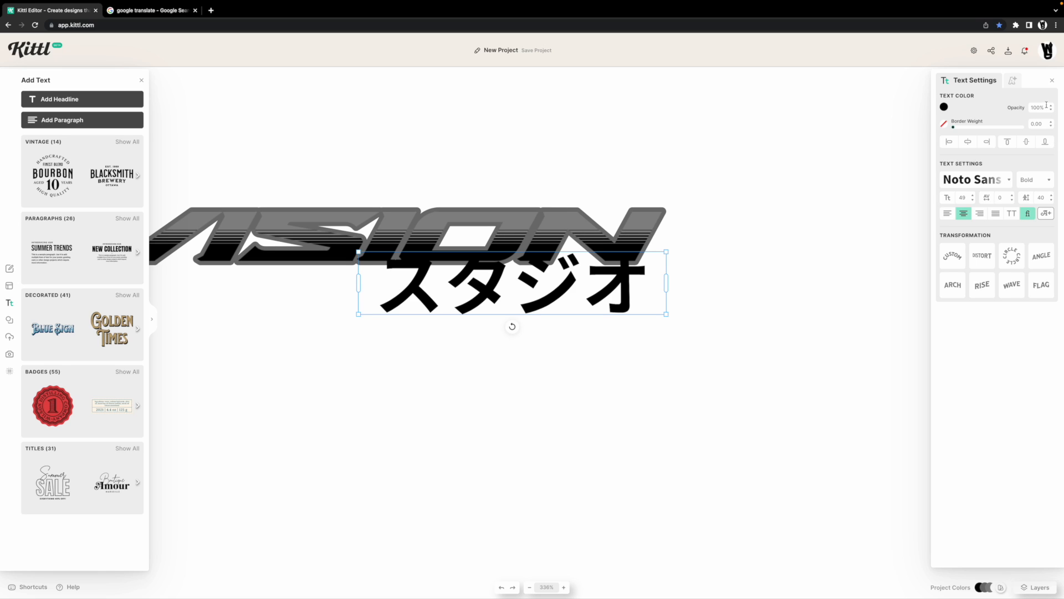
Apply Block Shadow shading to the スタジオ text with offset 0, angle -180° and outline width 11
{"action": "left_click", "coordinate": [1011, 82]}
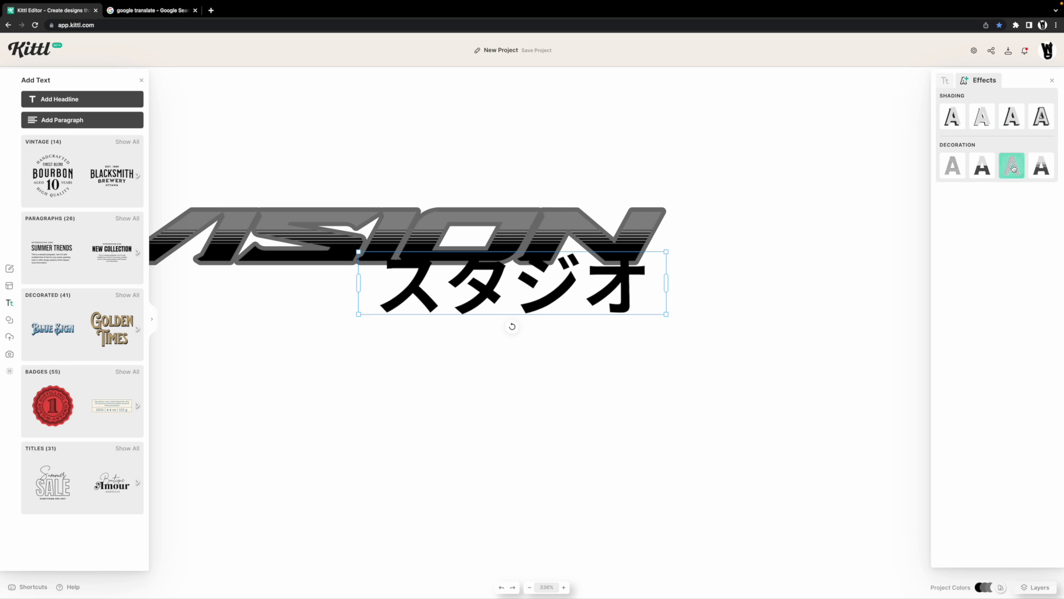
{"action": "left_click", "coordinate": [1007, 123]}
{"action": "left_click_drag", "start_coordinate": [949, 160], "coordinate": [888, 173]}
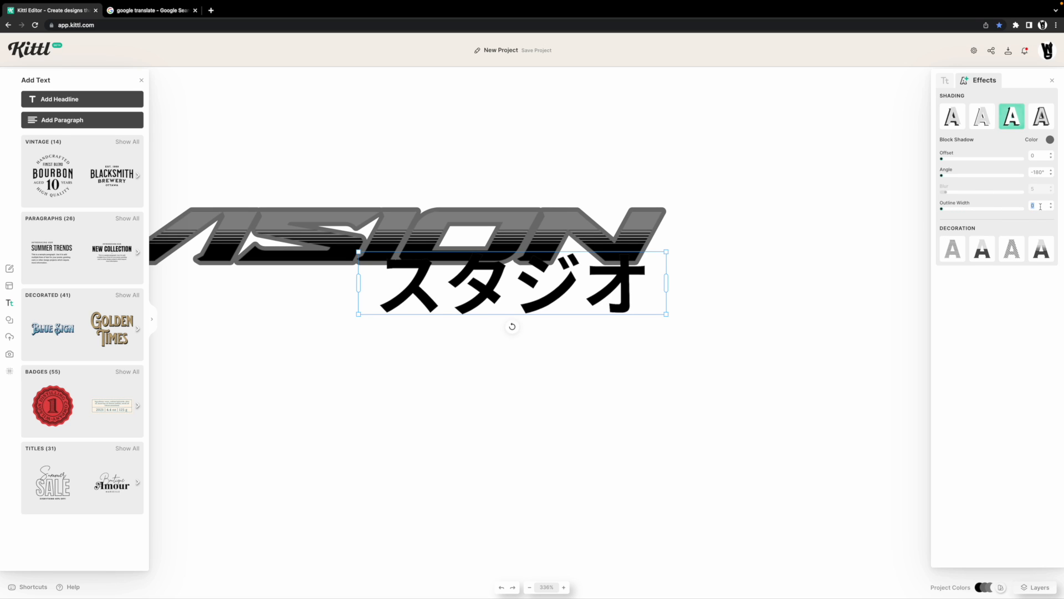
{"action": "key", "text": "Return"}
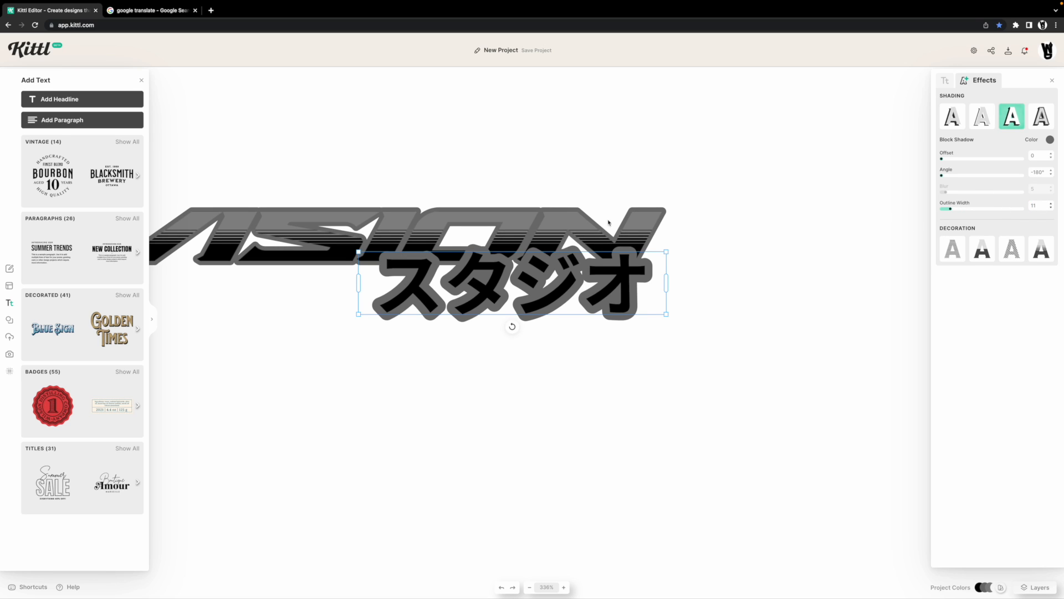
{"action": "left_click_drag", "start_coordinate": [555, 276], "coordinate": [555, 276]}
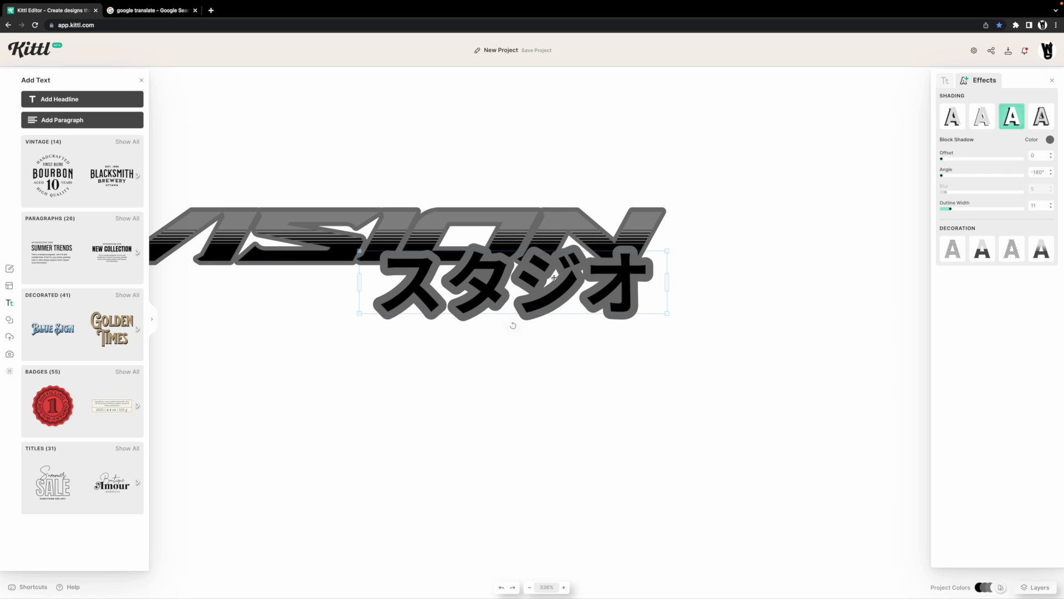
Select the REVISION and スタジオ texts together and move them lower on the artboard
{"action": "left_click", "coordinate": [389, 149]}
{"action": "scroll", "coordinate": [390, 150], "scroll_direction": "down", "scroll_amount": 5}
{"action": "left_click_drag", "start_coordinate": [318, 118], "coordinate": [745, 252]}
{"action": "scroll", "coordinate": [715, 371], "scroll_direction": "up", "scroll_amount": 3}
{"action": "left_click", "coordinate": [714, 366]}
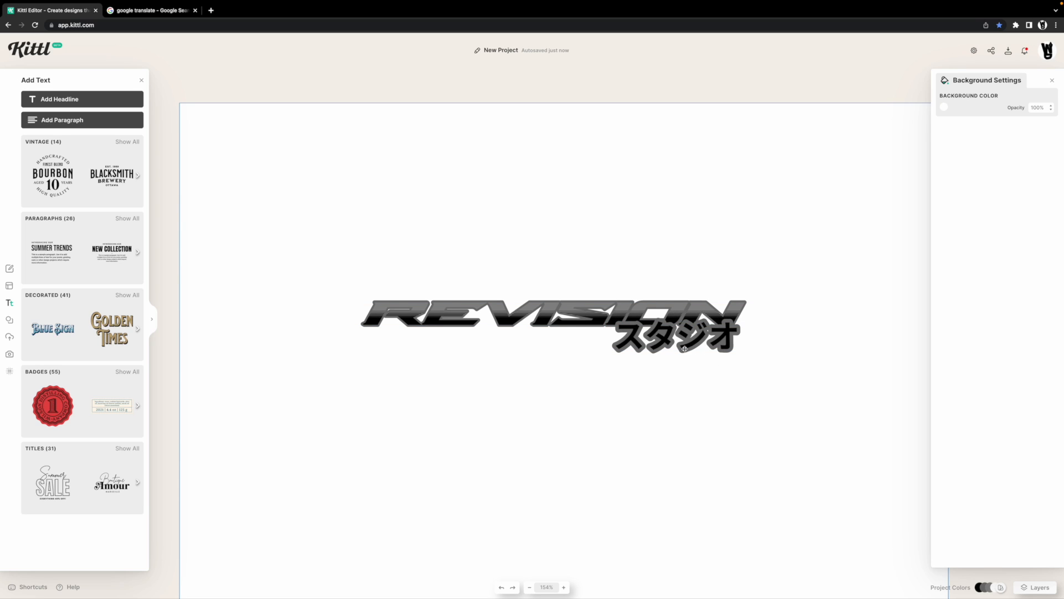
Add the elliptical ring with solid dots along its band from the Y2K abstract elements to the artboard
{"action": "left_click", "coordinate": [10, 322]}
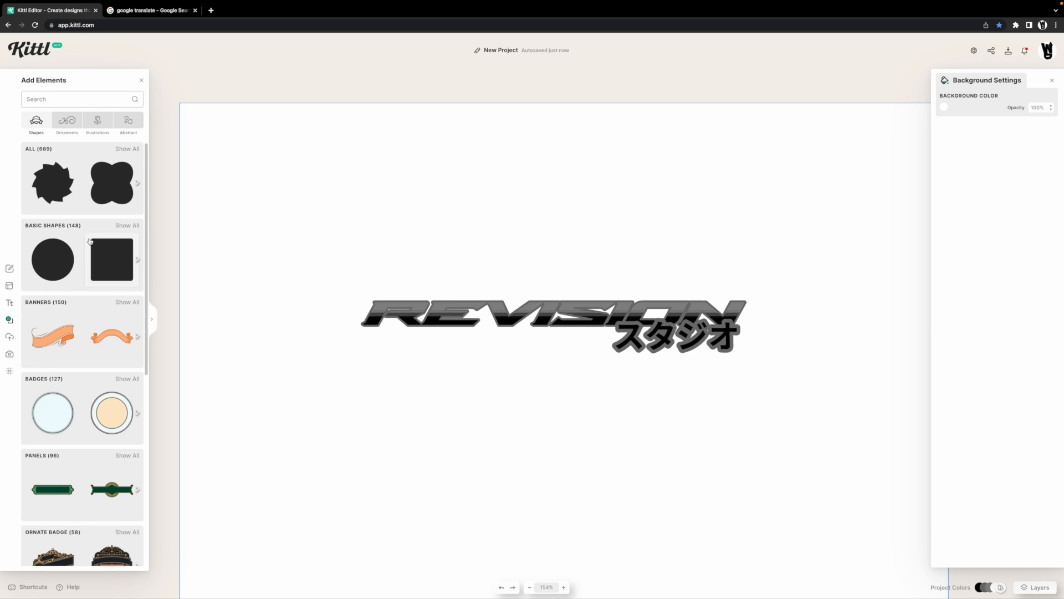
{"action": "left_click", "coordinate": [127, 126]}
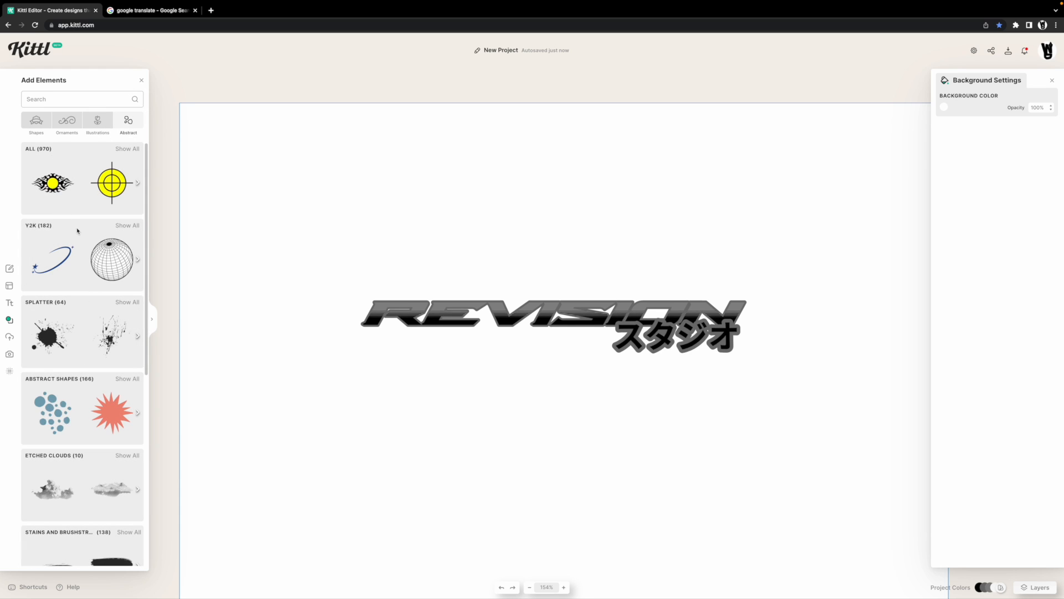
{"action": "left_click", "coordinate": [124, 227]}
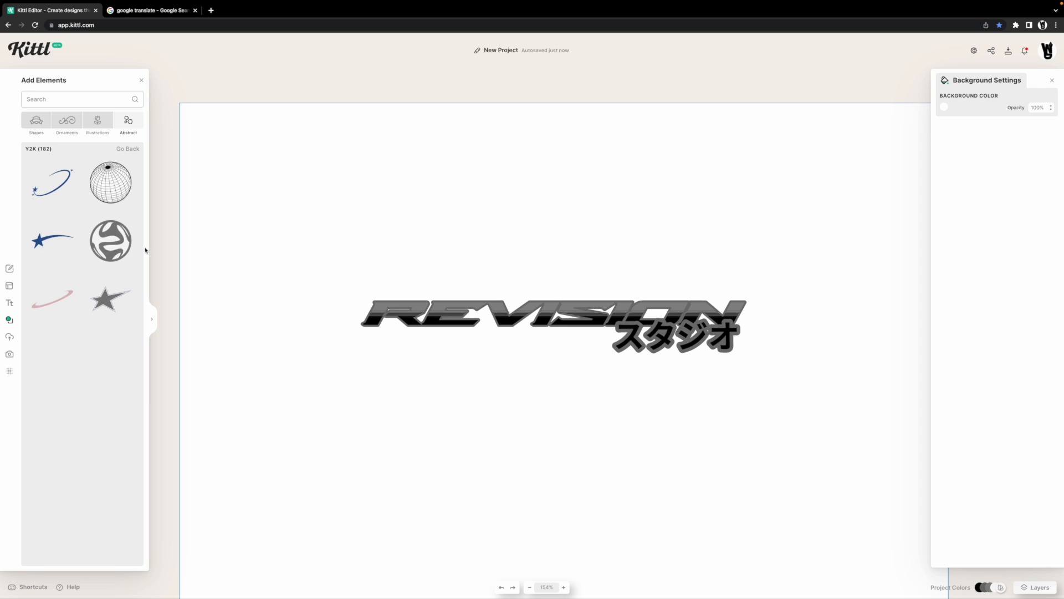
{"action": "scroll", "coordinate": [75, 251], "scroll_direction": "down", "scroll_amount": 8}
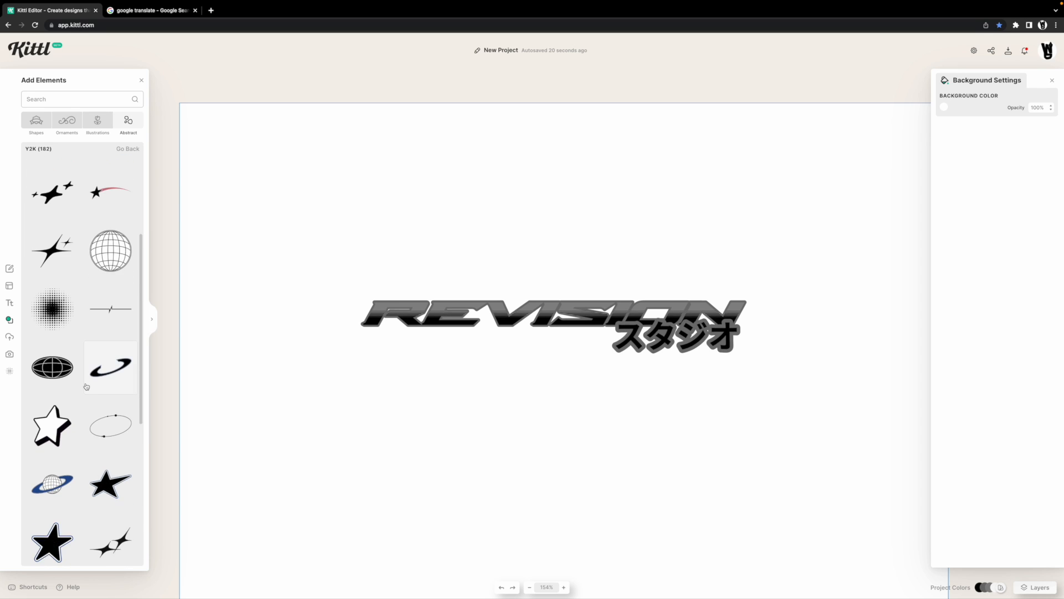
{"action": "scroll", "coordinate": [85, 386], "scroll_direction": "down", "scroll_amount": 5}
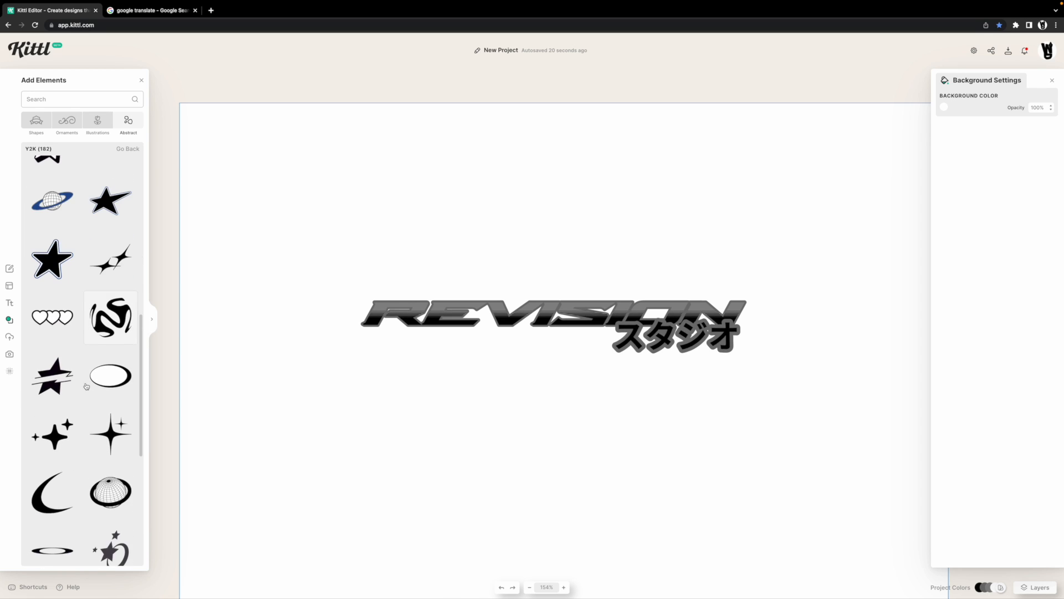
{"action": "scroll", "coordinate": [86, 386], "scroll_direction": "down", "scroll_amount": 2}
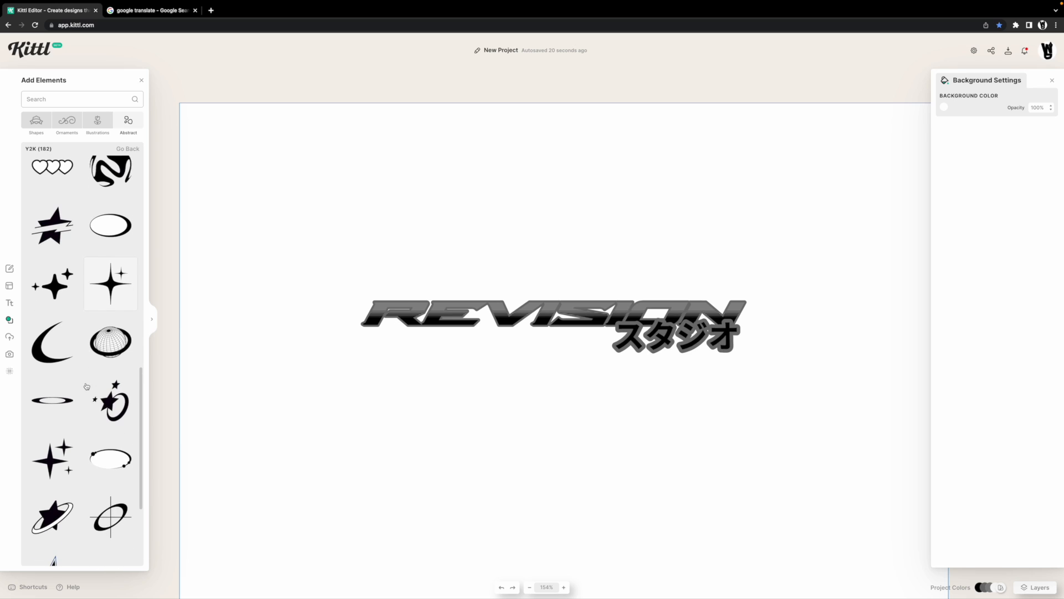
{"action": "left_click", "coordinate": [122, 461]}
{"action": "scroll", "coordinate": [85, 386], "scroll_direction": "down", "scroll_amount": 3}
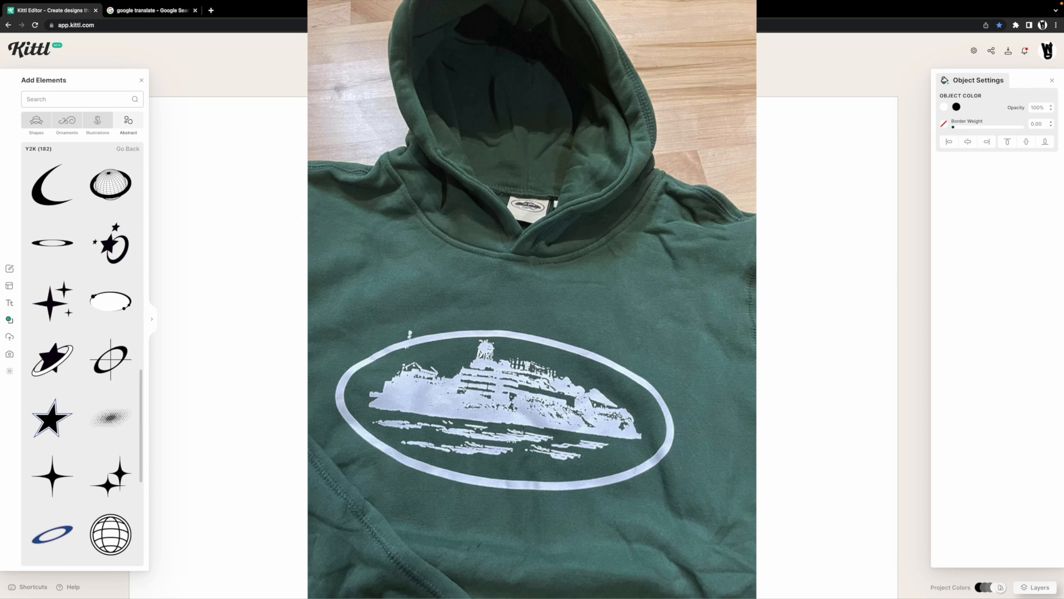
Stretch the ring wide enough to encircle the REVISION and スタジオ texts and send it to the back
{"action": "left_click_drag", "start_coordinate": [582, 368], "coordinate": [713, 375]}
{"action": "left_click_drag", "start_coordinate": [331, 377], "coordinate": [301, 375]}
{"action": "left_click_drag", "start_coordinate": [541, 358], "coordinate": [589, 349]}
{"action": "right_click", "coordinate": [555, 334]}
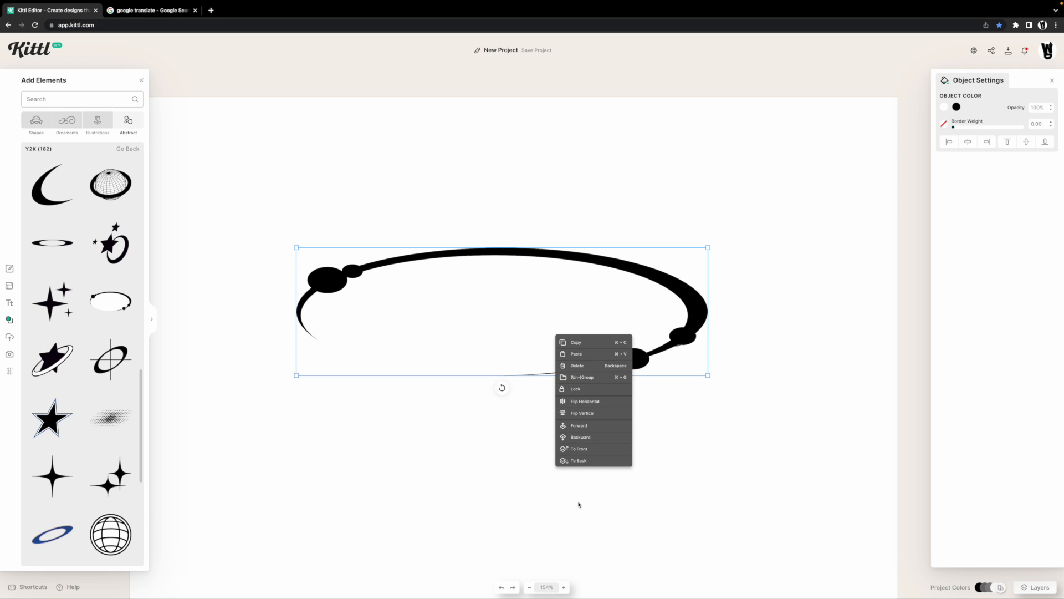
{"action": "left_click", "coordinate": [593, 463]}
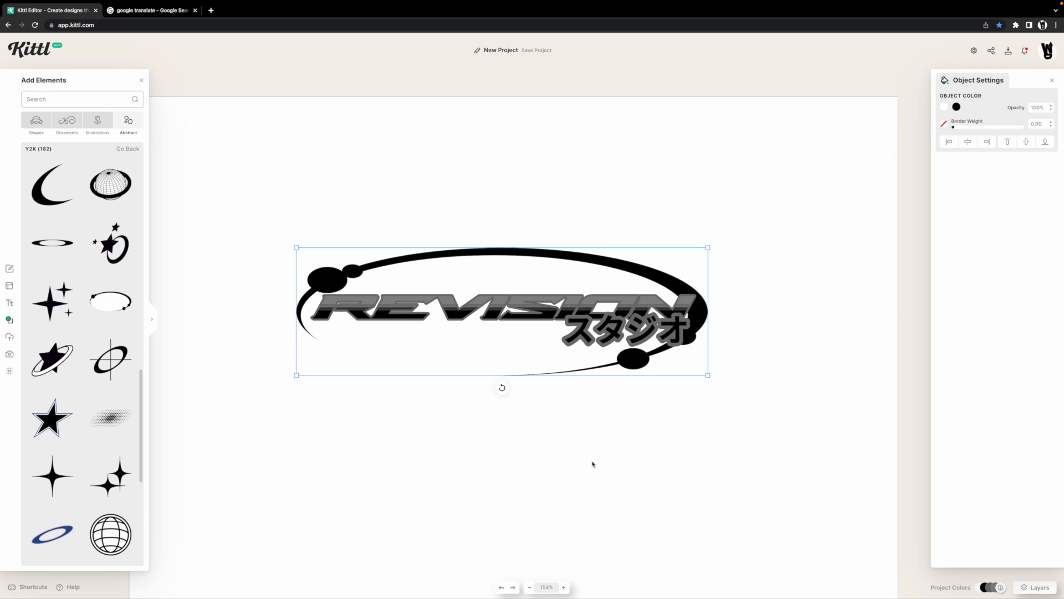
{"action": "right_click", "coordinate": [603, 272]}
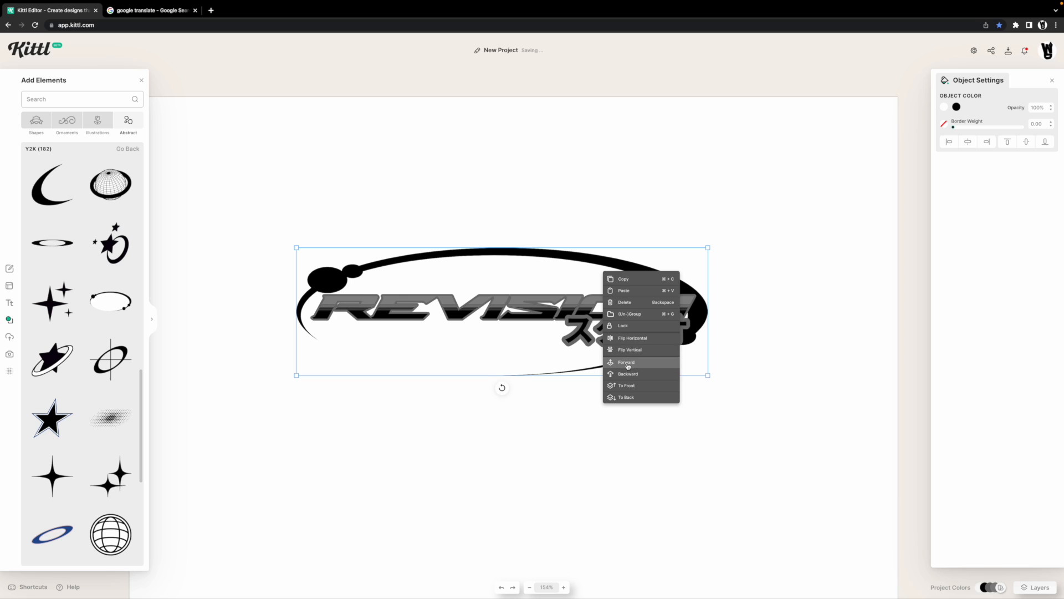
{"action": "left_click", "coordinate": [567, 429]}
{"action": "scroll", "coordinate": [570, 416], "scroll_direction": "up", "scroll_amount": 1}
{"action": "scroll", "coordinate": [570, 415], "scroll_direction": "right", "scroll_amount": 1}
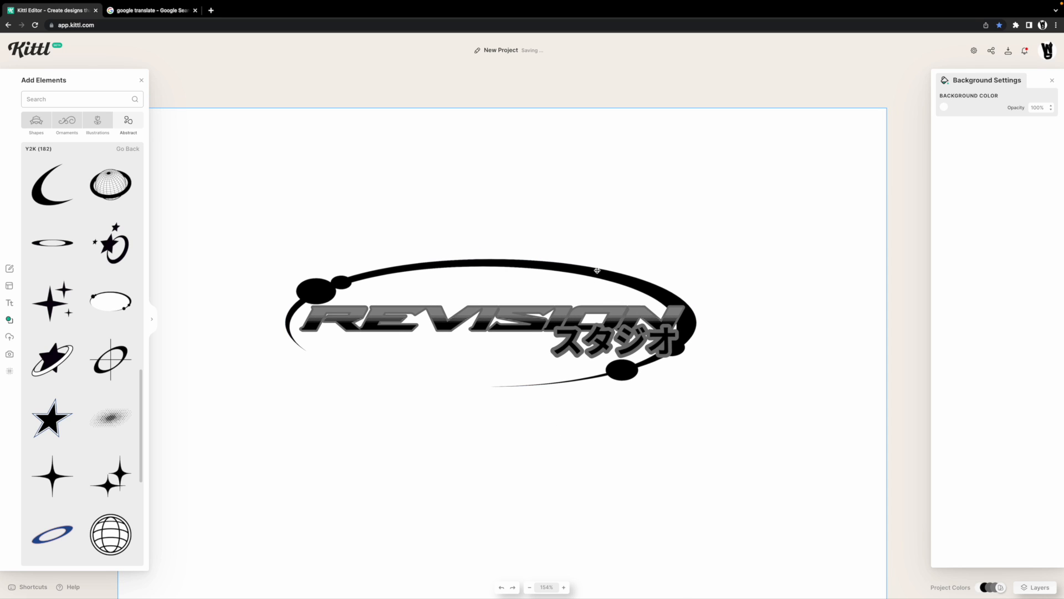
Remove the ring's white fill so only its black shape has a colour
{"action": "left_click", "coordinate": [597, 271]}
{"action": "left_click_drag", "start_coordinate": [724, 197], "coordinate": [760, 173]}
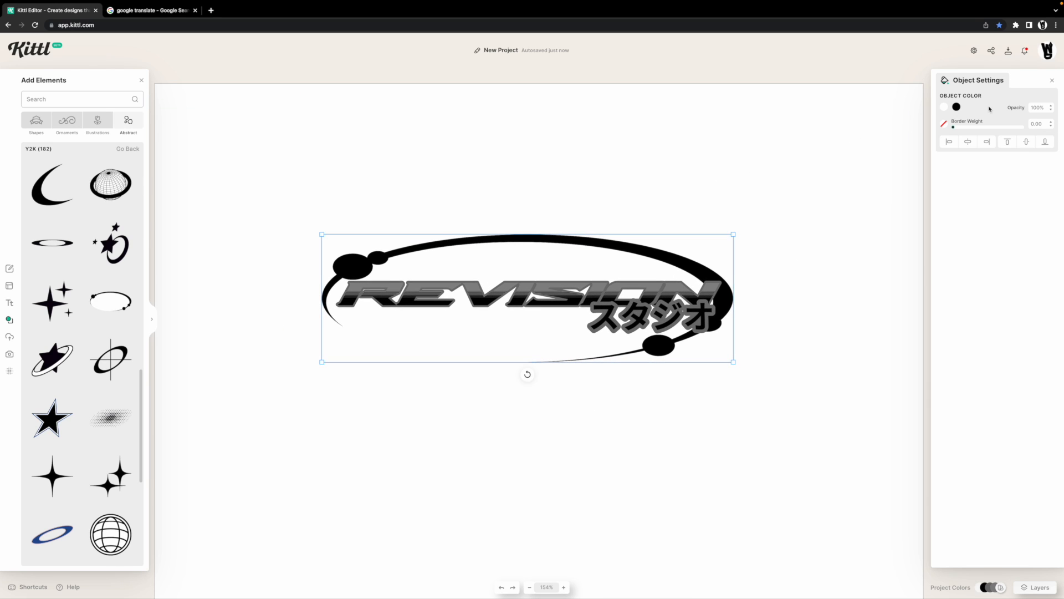
{"action": "left_click", "coordinate": [944, 107]}
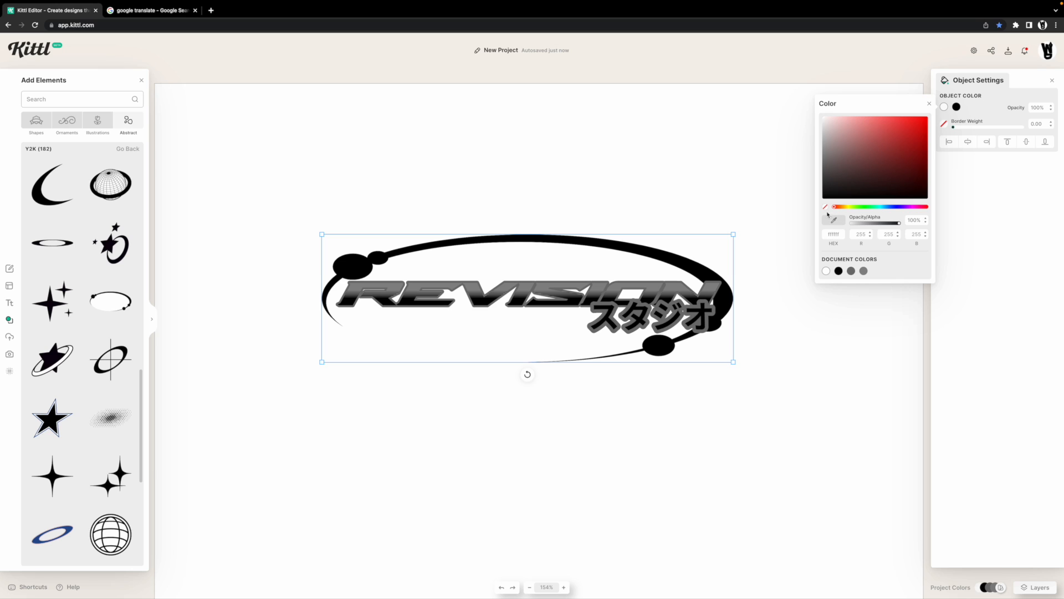
{"action": "left_click", "coordinate": [513, 183]}
Change the artboard's background colour to a muted coral red
{"action": "scroll", "coordinate": [514, 183], "scroll_direction": "down", "scroll_amount": 5}
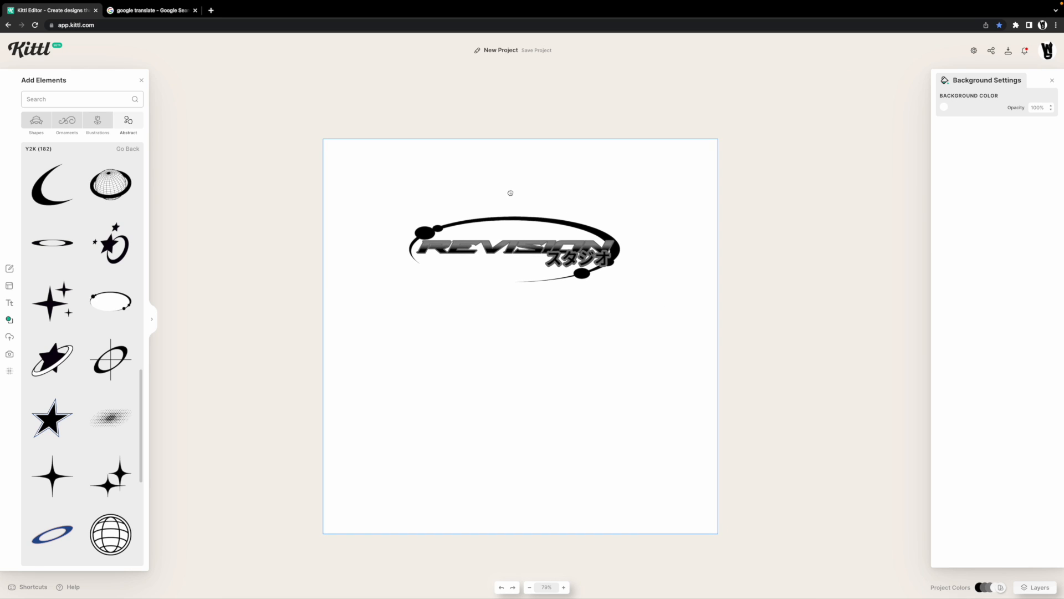
{"action": "scroll", "coordinate": [564, 238], "scroll_direction": "up", "scroll_amount": 5}
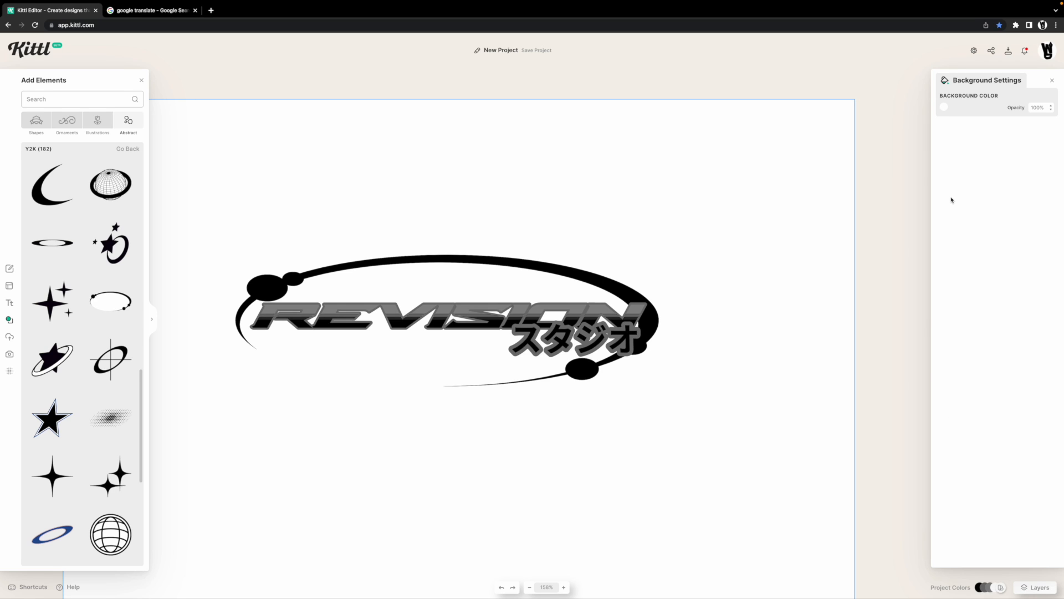
{"action": "scroll", "coordinate": [687, 168], "scroll_direction": "left", "scroll_amount": 2}
{"action": "scroll", "coordinate": [687, 167], "scroll_direction": "down", "scroll_amount": 2}
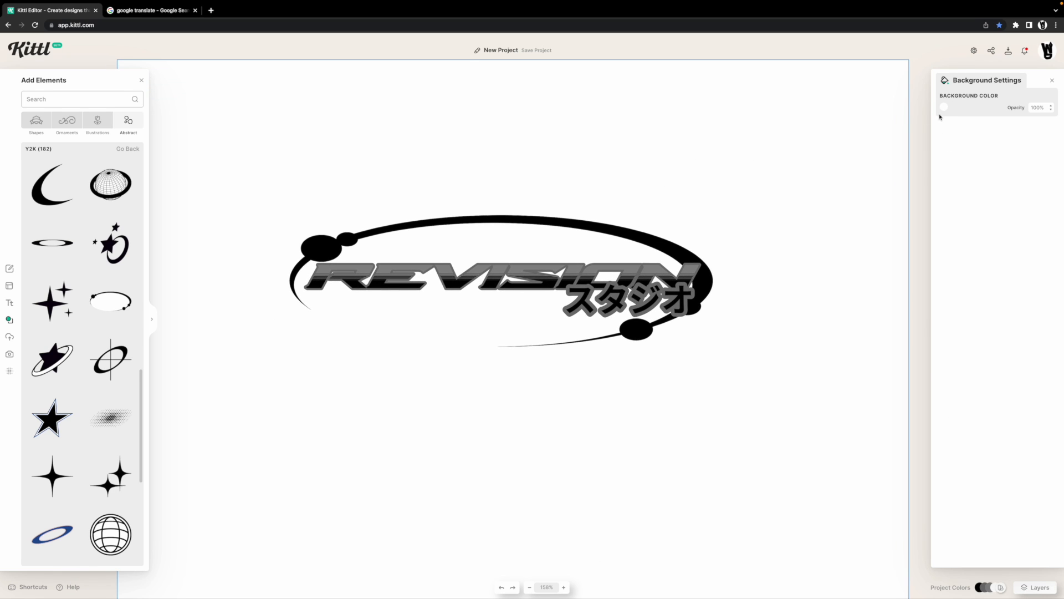
{"action": "left_click", "coordinate": [944, 108]}
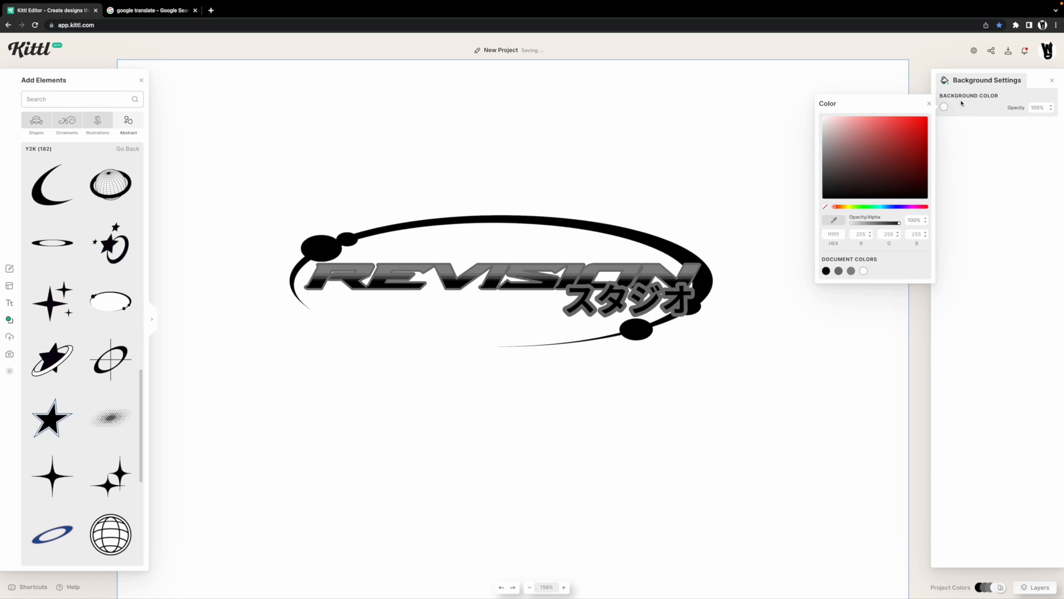
{"action": "left_click", "coordinate": [877, 128]}
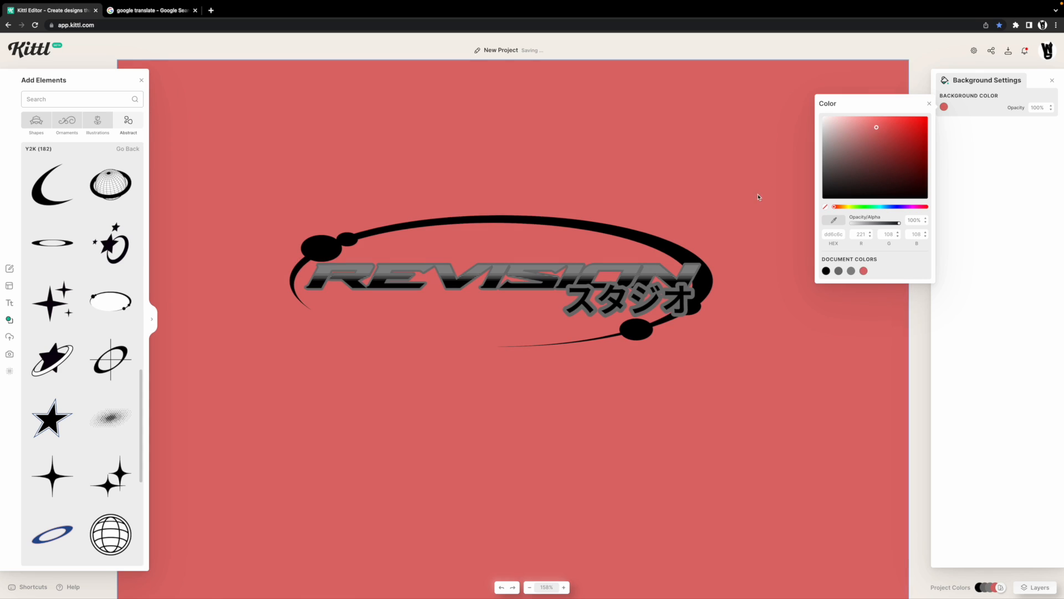
{"action": "left_click", "coordinate": [694, 191]}
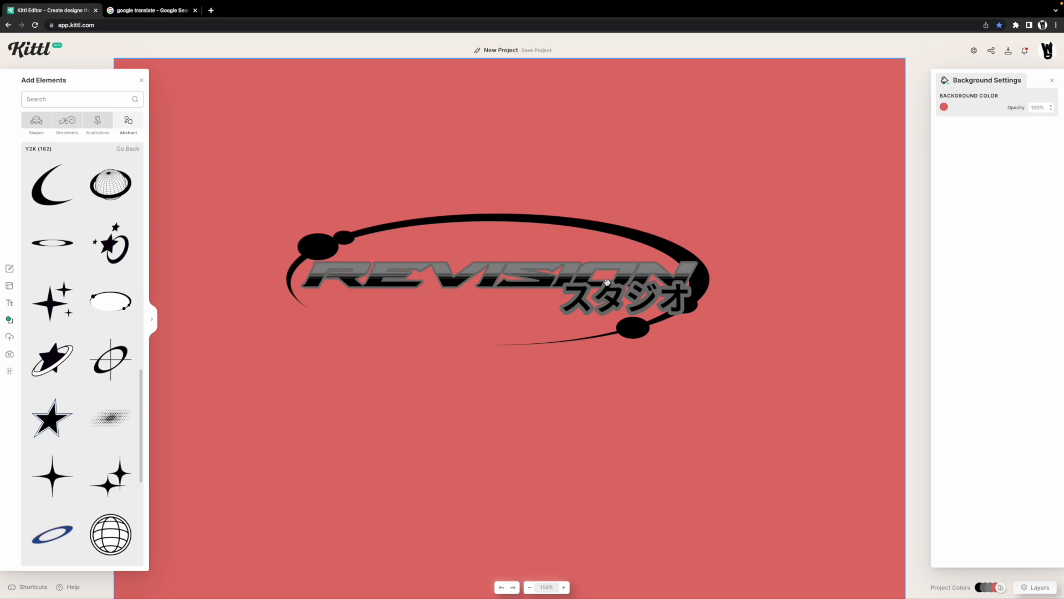
Examine the ring and lettering up close and from afar against the red background
{"action": "left_click_drag", "start_coordinate": [361, 253], "coordinate": [369, 268]}
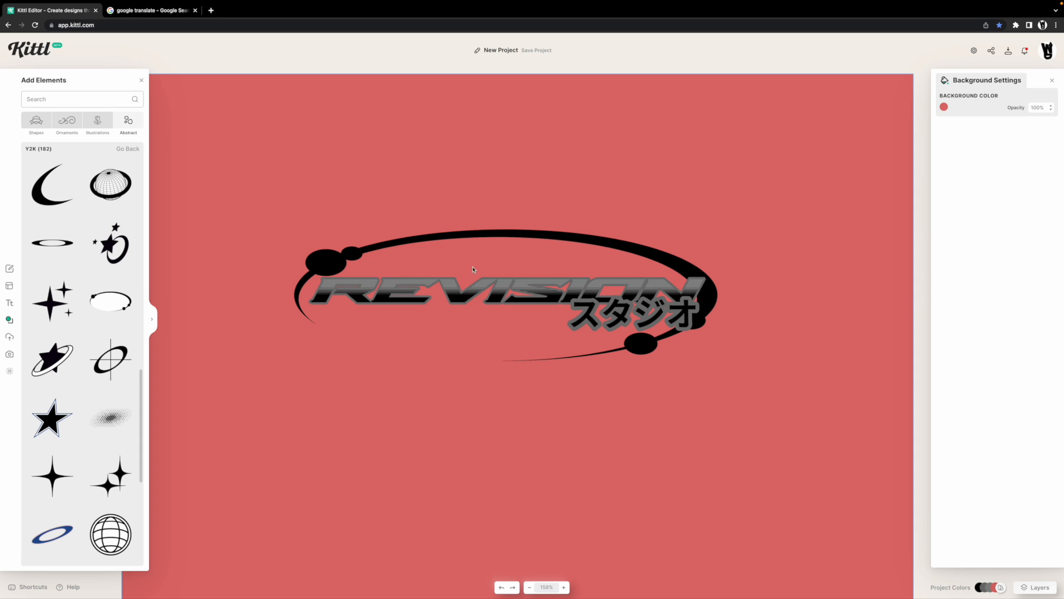
{"action": "scroll", "coordinate": [339, 266], "scroll_direction": "up", "scroll_amount": 5}
{"action": "left_click", "coordinate": [337, 263]}
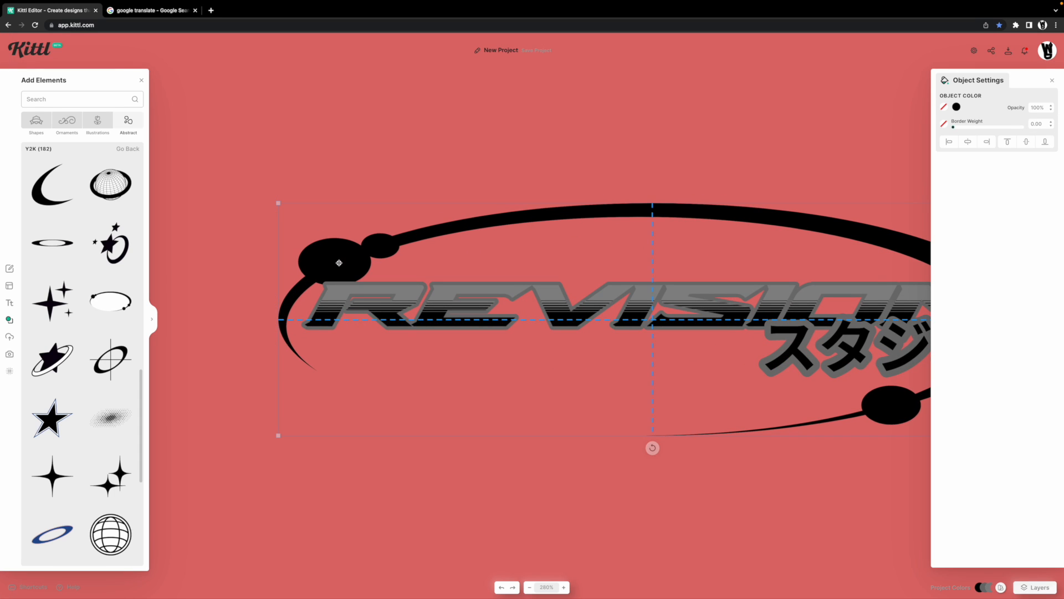
{"action": "scroll", "coordinate": [329, 264], "scroll_direction": "right", "scroll_amount": 5}
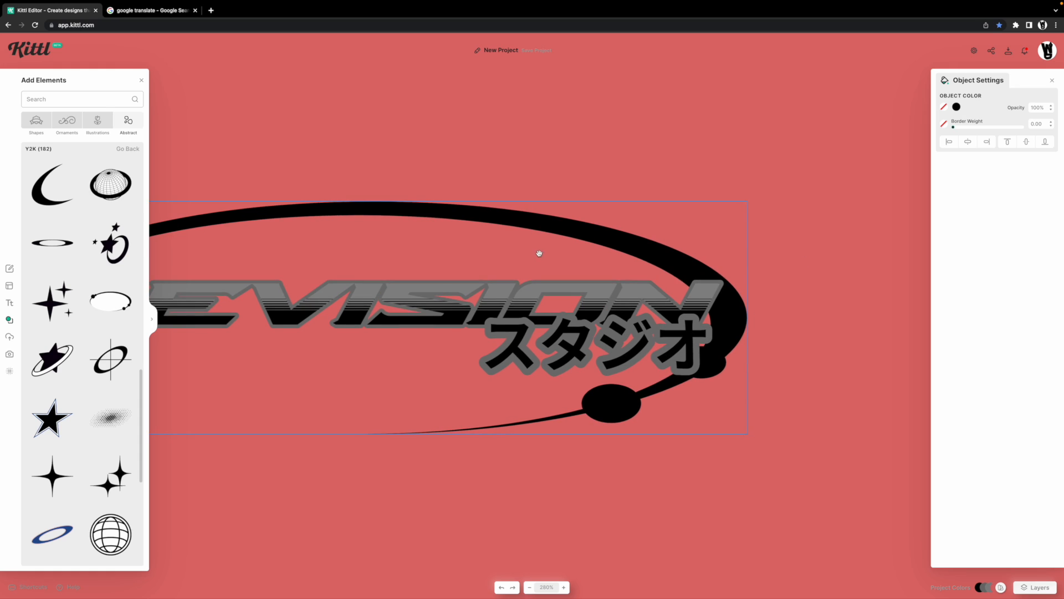
{"action": "left_click", "coordinate": [460, 120]}
{"action": "scroll", "coordinate": [437, 166], "scroll_direction": "left", "scroll_amount": 5}
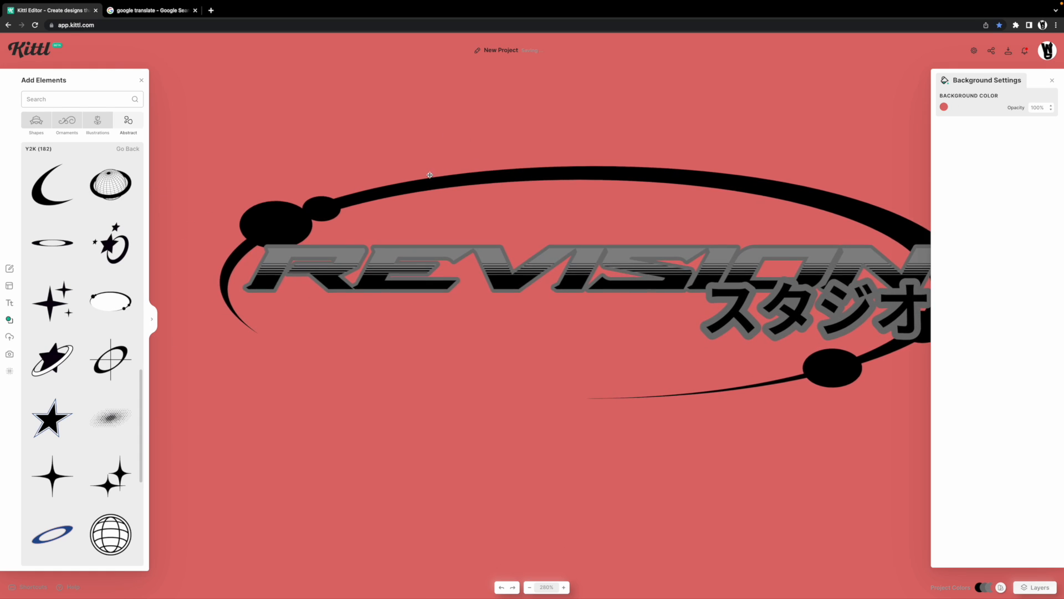
{"action": "scroll", "coordinate": [440, 194], "scroll_direction": "down", "scroll_amount": 10}
{"action": "scroll", "coordinate": [499, 160], "scroll_direction": "up", "scroll_amount": 10}
{"action": "scroll", "coordinate": [506, 149], "scroll_direction": "down", "scroll_amount": 6}
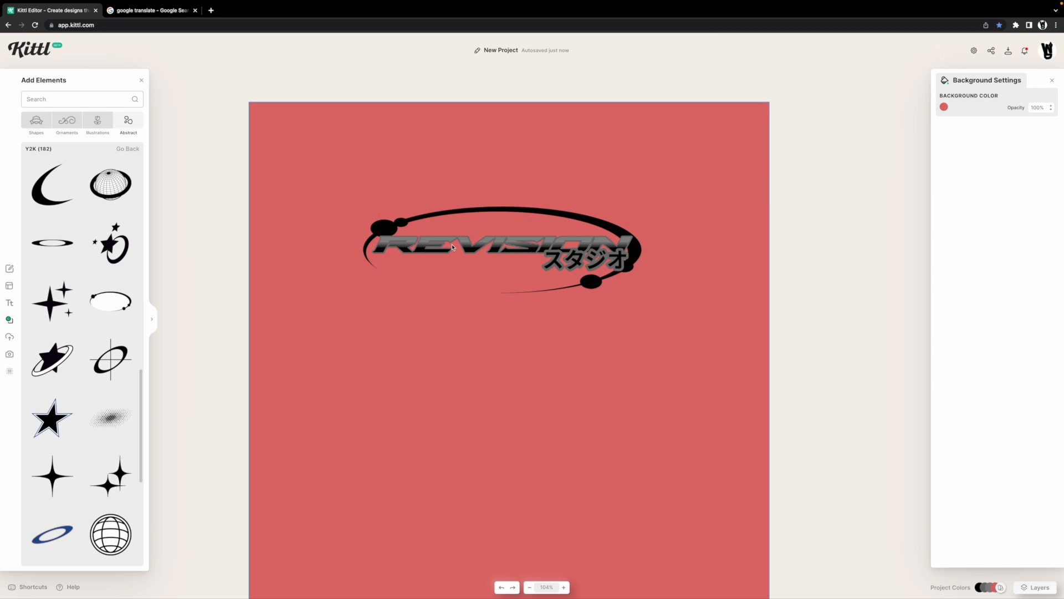
{"action": "scroll", "coordinate": [453, 247], "scroll_direction": "up", "scroll_amount": 5}
{"action": "scroll", "coordinate": [568, 229], "scroll_direction": "down", "scroll_amount": 5}
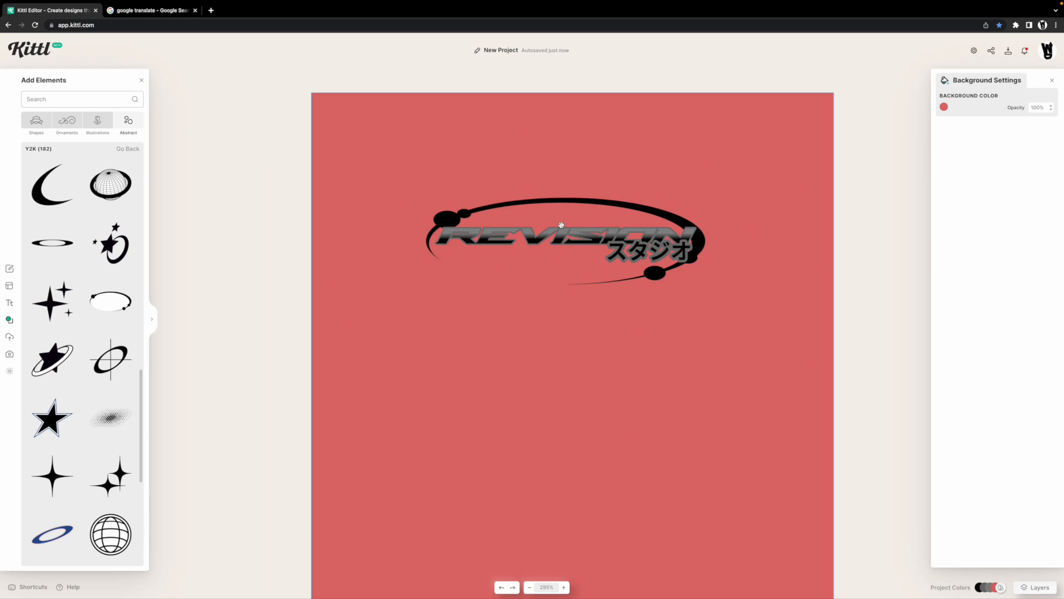
{"action": "left_click_drag", "start_coordinate": [561, 225], "coordinate": [548, 239]}
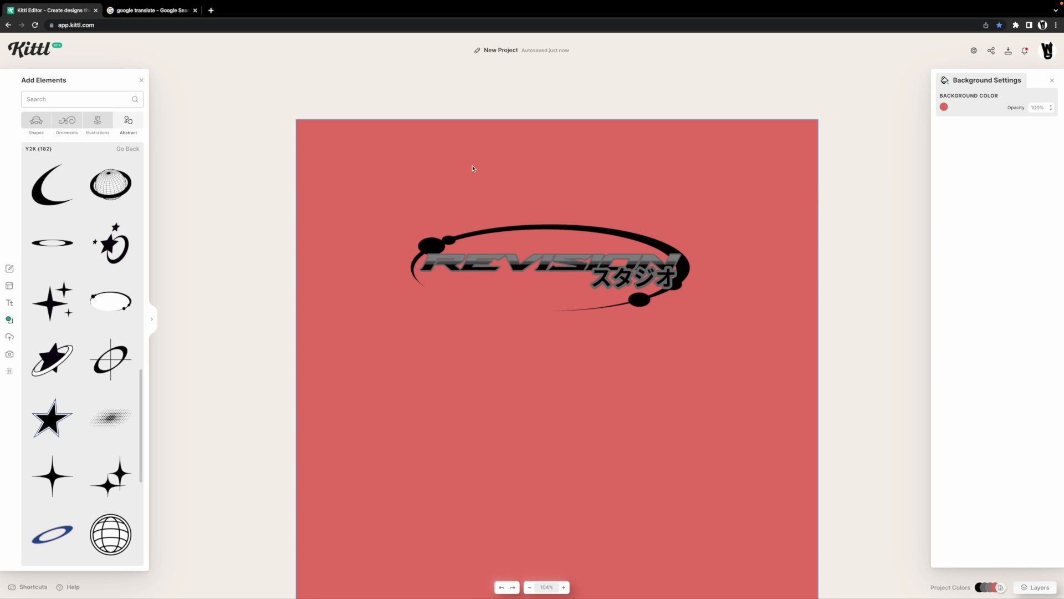
Search the elements for "rocket ship", add the solid rocket and place it small and sideways at the ring's thin lower tip
{"action": "left_click", "coordinate": [73, 94]}
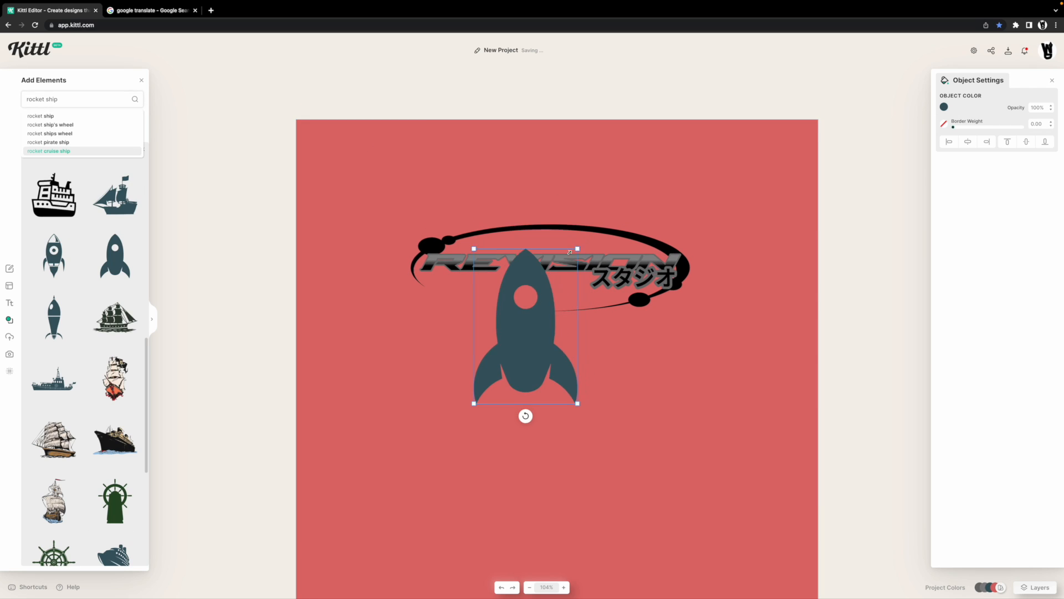
{"action": "mouse_move", "coordinate": [578, 245]}
{"action": "left_mouse_down"}
{"action": "mouse_move", "coordinate": [494, 366]}
{"action": "mouse_move", "coordinate": [577, 266]}
{"action": "mouse_move", "coordinate": [562, 254]}
{"action": "left_mouse_up"}
{"action": "scroll", "coordinate": [494, 367], "scroll_direction": "down", "scroll_amount": 1}
{"action": "scroll", "coordinate": [493, 367], "scroll_direction": "up", "scroll_amount": 3}
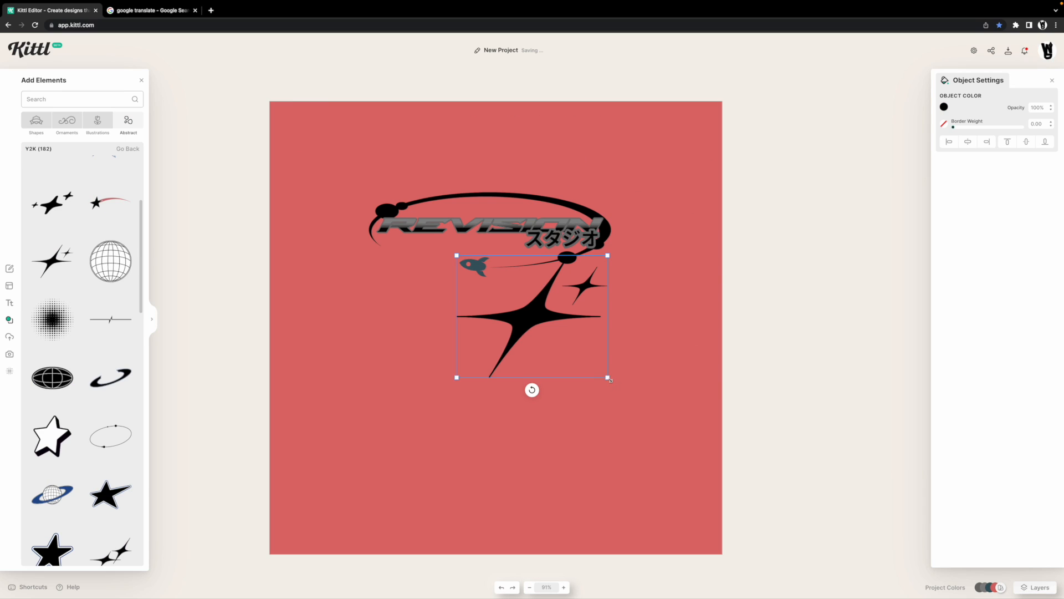
Shrink the Y2K four-pointed double sparkle and place it at the ring's thick right end beside スタジオ
{"action": "left_click_drag", "start_coordinate": [608, 379], "coordinate": [493, 285]}
{"action": "scroll", "coordinate": [494, 285], "scroll_direction": "up", "scroll_amount": 3}
{"action": "left_click_drag", "start_coordinate": [393, 350], "coordinate": [683, 287]}
{"action": "scroll", "coordinate": [622, 281], "scroll_direction": "up", "scroll_amount": 4}
{"action": "scroll", "coordinate": [683, 286], "scroll_direction": "down", "scroll_amount": 3}
{"action": "scroll", "coordinate": [683, 286], "scroll_direction": "down", "scroll_amount": 3}
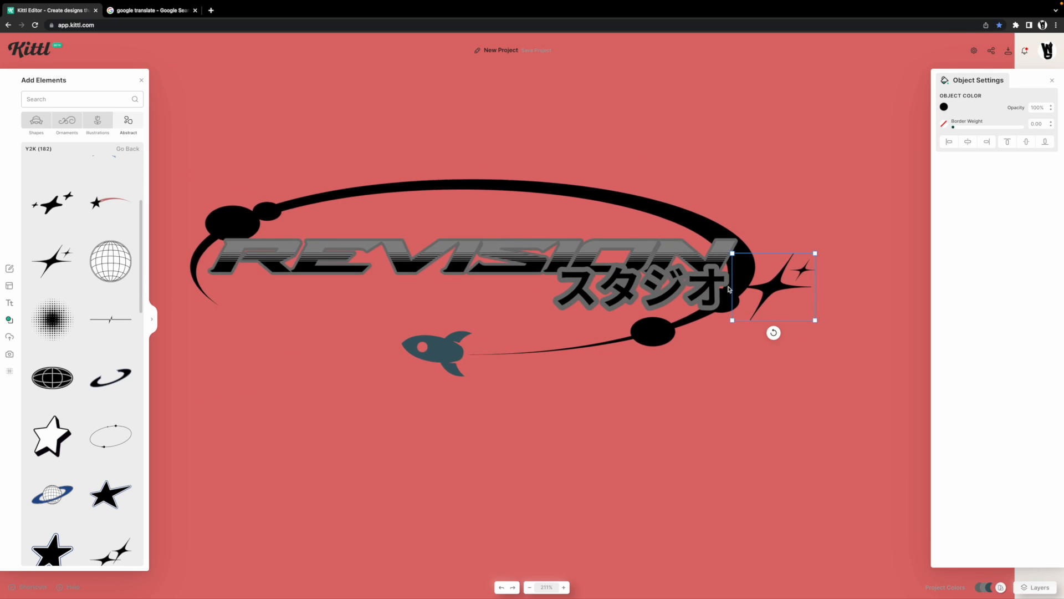
Place a copy of the sparkle at the ring's upper-left dots and fine-tune both sparkles' positions
{"action": "left_click_drag", "start_coordinate": [759, 288], "coordinate": [358, 236]}
{"action": "left_click", "coordinate": [789, 321]}
{"action": "left_click_drag", "start_coordinate": [757, 287], "coordinate": [749, 286]}
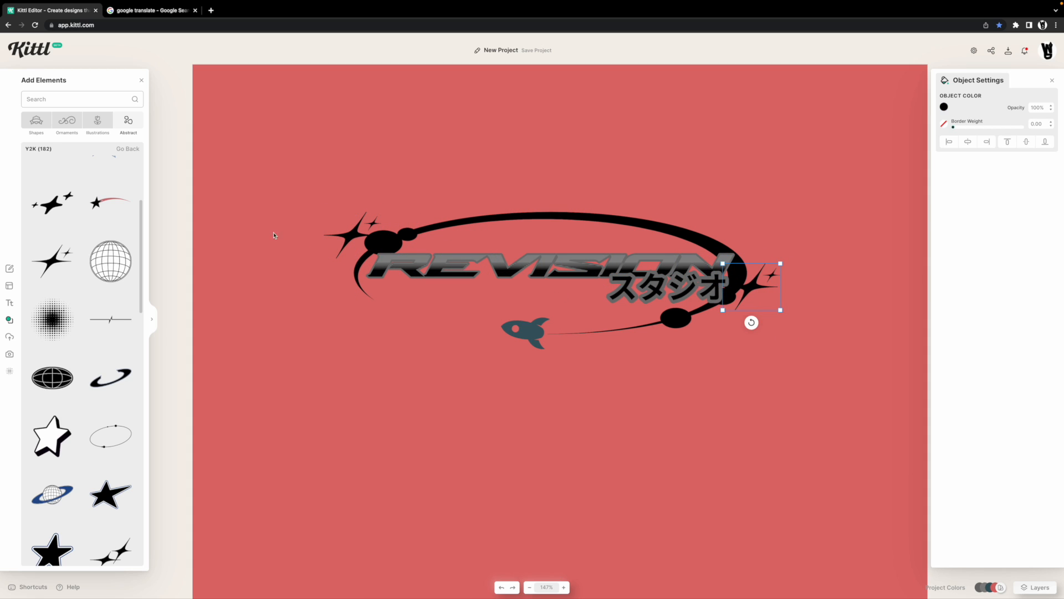
{"action": "scroll", "coordinate": [380, 242], "scroll_direction": "up", "scroll_amount": 6}
{"action": "mouse_move", "coordinate": [399, 260]}
{"action": "left_mouse_down"}
{"action": "mouse_move", "coordinate": [419, 273]}
{"action": "mouse_move", "coordinate": [419, 263]}
{"action": "left_mouse_up"}
{"action": "left_click", "coordinate": [385, 221]}
{"action": "scroll", "coordinate": [365, 228], "scroll_direction": "down", "scroll_amount": 3}
{"action": "left_click_drag", "start_coordinate": [365, 228], "coordinate": [336, 204]}
{"action": "scroll", "coordinate": [337, 204], "scroll_direction": "down", "scroll_amount": 3}
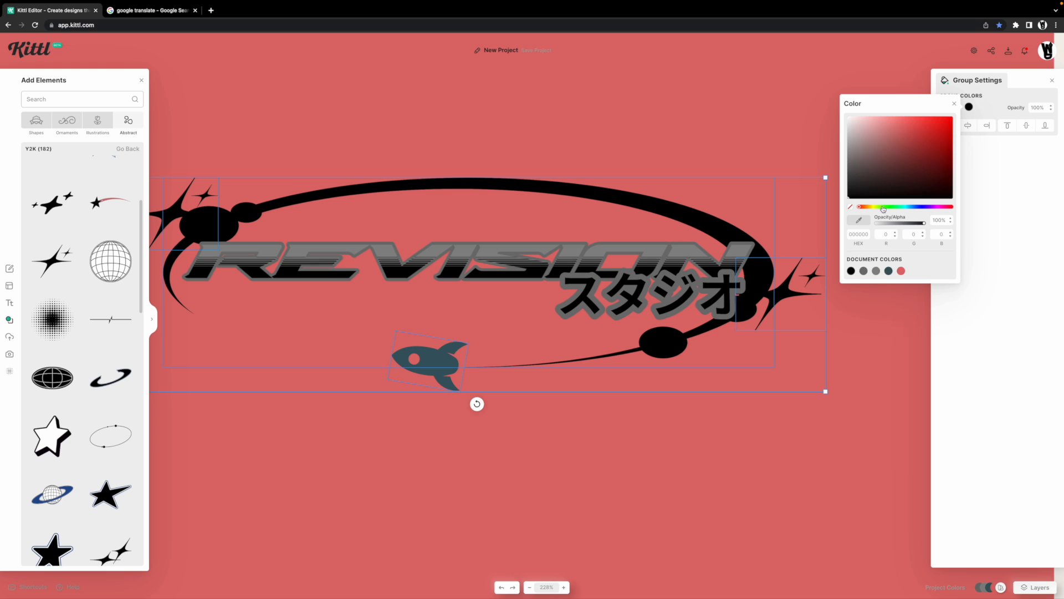
Recolour the black ring and both sparkles together to a bright lime green
{"action": "left_click", "coordinate": [883, 208]}
{"action": "left_click", "coordinate": [920, 120]}
{"action": "left_click", "coordinate": [660, 471]}
Set the REVISION text's shadow outline to the lime green document colour 9cf24c
{"action": "left_click_drag", "start_coordinate": [526, 437], "coordinate": [545, 426]}
{"action": "left_click_drag", "start_coordinate": [298, 215], "coordinate": [349, 213]}
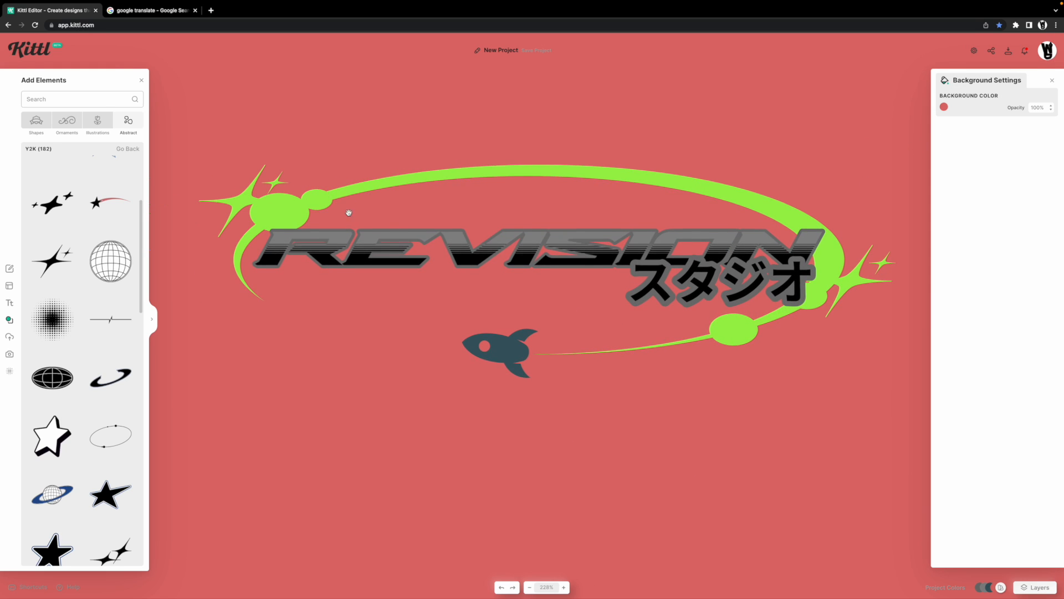
{"action": "scroll", "coordinate": [467, 202], "scroll_direction": "up", "scroll_amount": 3}
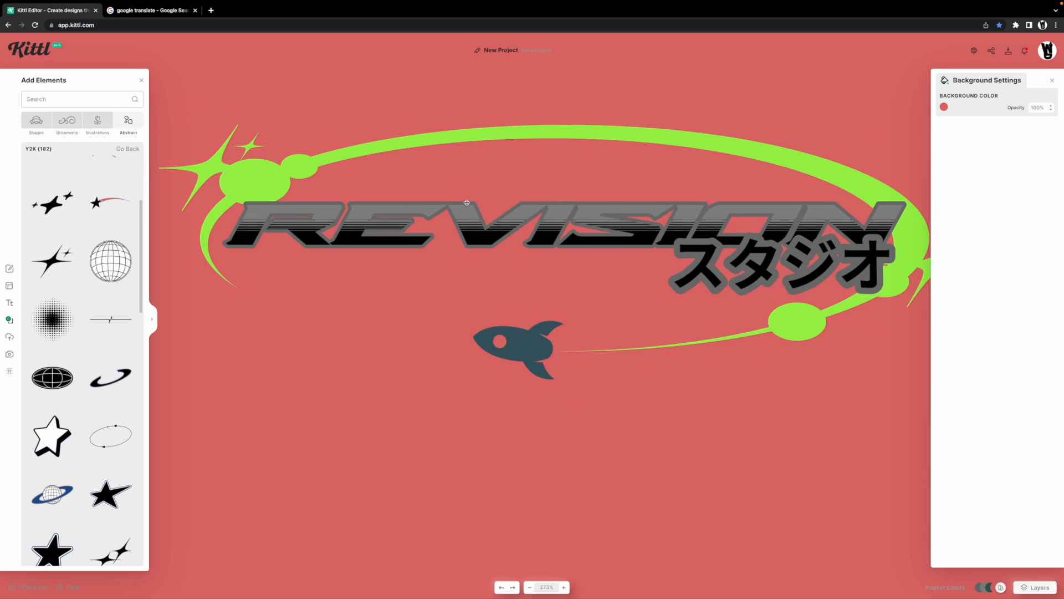
{"action": "left_click", "coordinate": [468, 202]}
{"action": "scroll", "coordinate": [594, 253], "scroll_direction": "right", "scroll_amount": 2}
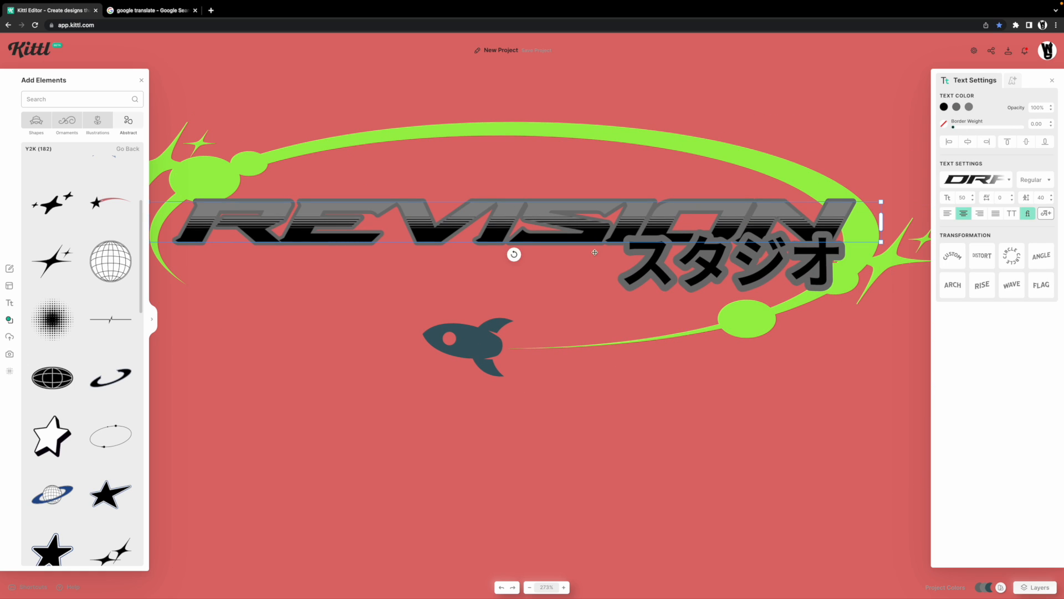
{"action": "left_click", "coordinate": [956, 107]}
{"action": "left_click", "coordinate": [838, 271]}
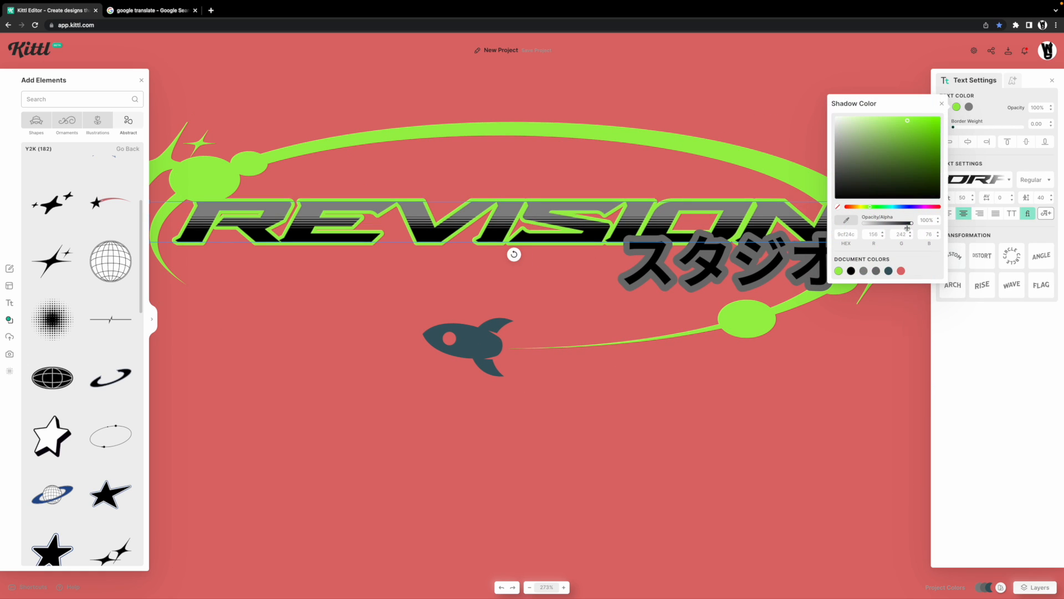
Set the REVISION text's decoration colour to the lime green document colour
{"action": "left_click", "coordinate": [971, 110]}
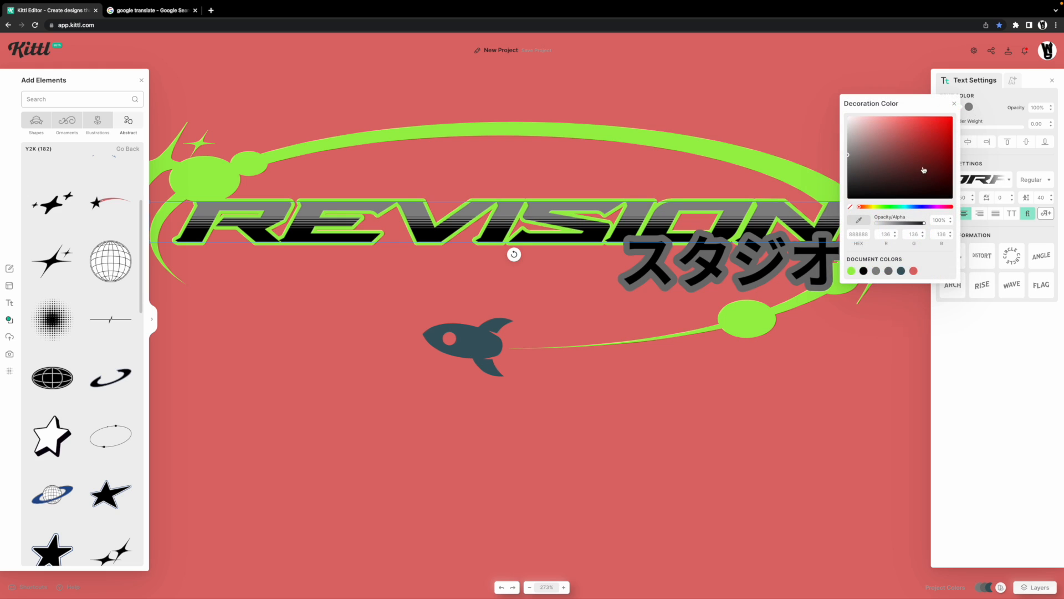
{"action": "left_click", "coordinate": [852, 271]}
{"action": "left_click", "coordinate": [746, 318]}
{"action": "left_click_drag", "start_coordinate": [660, 327], "coordinate": [695, 310]}
{"action": "scroll", "coordinate": [696, 310], "scroll_direction": "down", "scroll_amount": 10}
{"action": "scroll", "coordinate": [654, 288], "scroll_direction": "up", "scroll_amount": 8}
{"action": "left_click_drag", "start_coordinate": [617, 284], "coordinate": [520, 281]}
Keep REVISION's shadow lime green and set its decoration colour to white (ffffff)
{"action": "left_click", "coordinate": [520, 281]}
{"action": "left_click", "coordinate": [957, 107]}
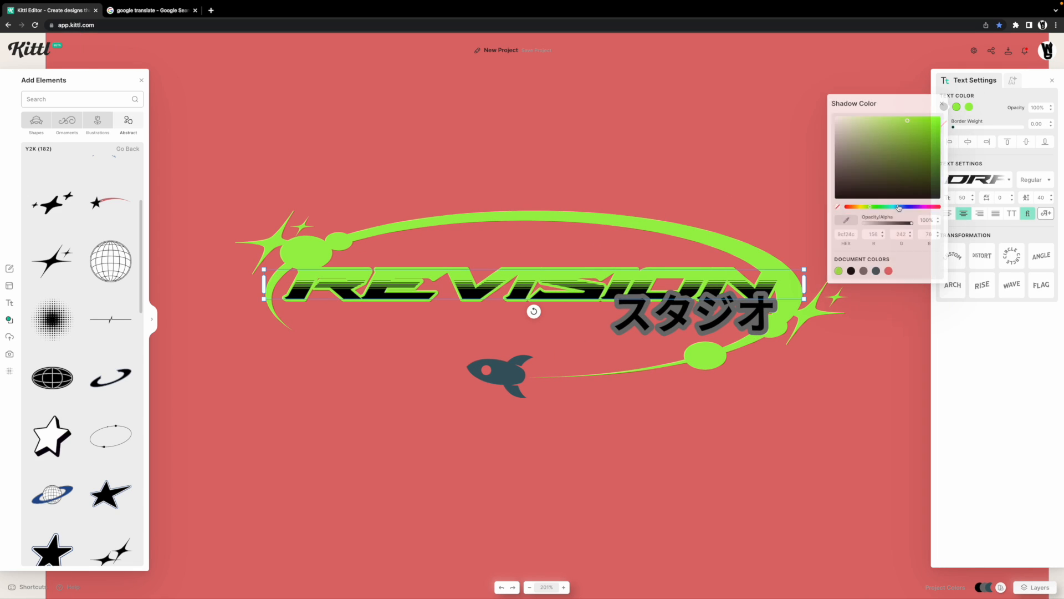
{"action": "left_click_drag", "start_coordinate": [873, 172], "coordinate": [835, 117]}
{"action": "left_click", "coordinate": [839, 271]}
{"action": "mouse_move", "coordinate": [1047, 51]}
{"action": "left_click", "coordinate": [998, 113]}
{"action": "key", "text": "Escape"}
{"action": "left_click", "coordinate": [956, 106]}
{"action": "left_click_drag", "start_coordinate": [869, 172], "coordinate": [840, 114]}
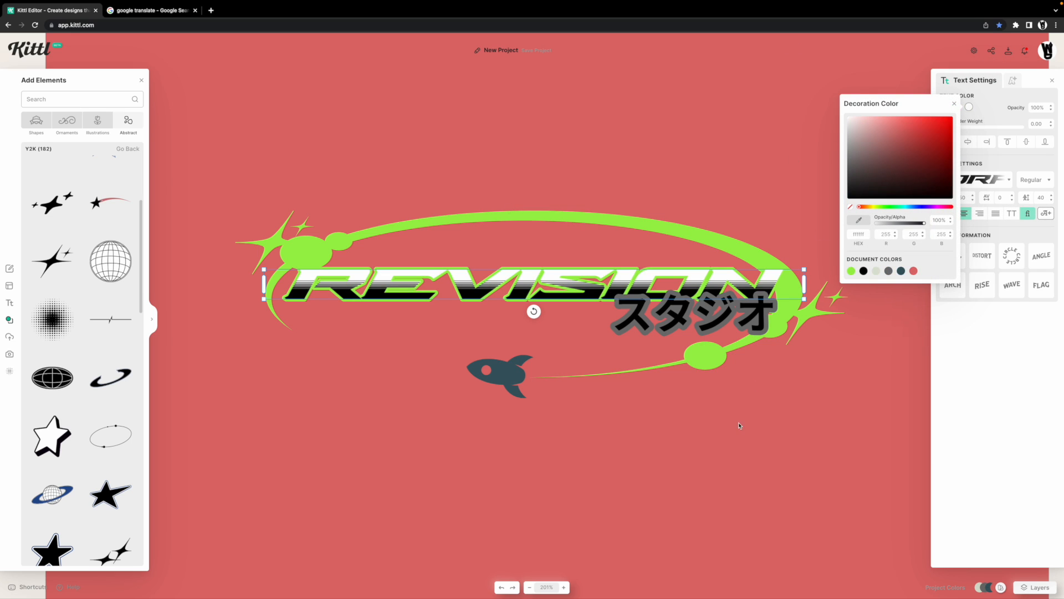
{"action": "left_click", "coordinate": [741, 428]}
{"action": "left_click_drag", "start_coordinate": [672, 266], "coordinate": [631, 262]}
Recolour the black fill of the REVISION letters to the lime green document colour
{"action": "left_click", "coordinate": [537, 289]}
{"action": "left_click", "coordinate": [956, 107]}
{"action": "left_click", "coordinate": [839, 271]}
{"action": "left_click", "coordinate": [771, 391]}
Set the shadow outline of the スタジオ text to the lime green document colour
{"action": "scroll", "coordinate": [518, 290], "scroll_direction": "left", "scroll_amount": 1}
{"action": "scroll", "coordinate": [514, 233], "scroll_direction": "right", "scroll_amount": 1}
{"action": "scroll", "coordinate": [554, 266], "scroll_direction": "down", "scroll_amount": 1}
{"action": "scroll", "coordinate": [598, 289], "scroll_direction": "right", "scroll_amount": 1}
{"action": "left_click", "coordinate": [617, 289]}
{"action": "left_click", "coordinate": [956, 107]}
{"action": "left_click", "coordinate": [840, 272]}
{"action": "left_click", "coordinate": [715, 369]}
Recolour the rocket below the lettering to the lime green document colour
{"action": "scroll", "coordinate": [710, 369], "scroll_direction": "left", "scroll_amount": 1}
{"action": "scroll", "coordinate": [665, 363], "scroll_direction": "down", "scroll_amount": 1}
{"action": "left_click", "coordinate": [502, 327]}
{"action": "left_click", "coordinate": [945, 107]}
{"action": "left_click", "coordinate": [826, 271]}
Set the fill colour of the スタジオ text to white
{"action": "left_click", "coordinate": [760, 269]}
{"action": "left_click", "coordinate": [944, 106]}
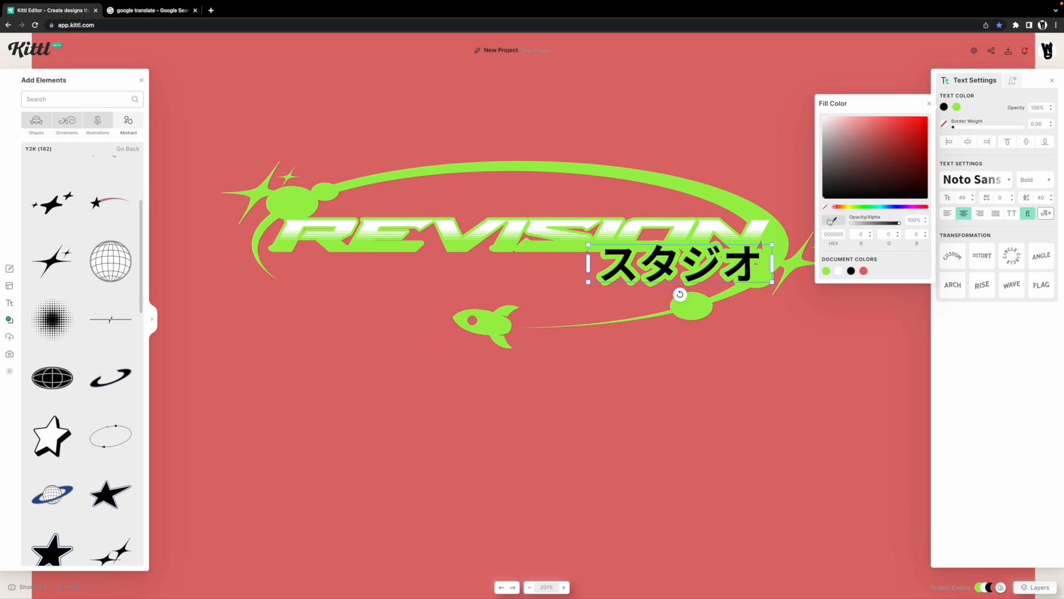
{"action": "left_click", "coordinate": [839, 271]}
{"action": "left_click", "coordinate": [767, 350]}
{"action": "scroll", "coordinate": [554, 293], "scroll_direction": "down", "scroll_amount": 5}
Select all the logo elements together and move them down to the middle of the artboard
{"action": "left_click", "coordinate": [571, 303]}
{"action": "scroll", "coordinate": [543, 303], "scroll_direction": "up", "scroll_amount": 4}
{"action": "scroll", "coordinate": [444, 260], "scroll_direction": "left", "scroll_amount": 3}
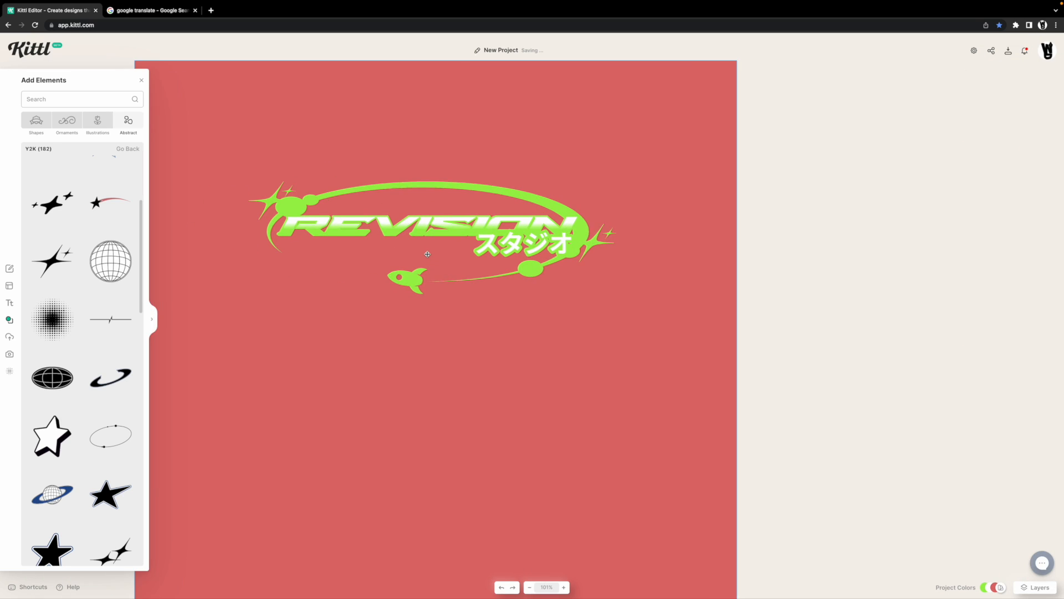
{"action": "scroll", "coordinate": [427, 255], "scroll_direction": "left", "scroll_amount": 1}
{"action": "left_click_drag", "start_coordinate": [261, 168], "coordinate": [659, 327]}
{"action": "scroll", "coordinate": [469, 334], "scroll_direction": "down", "scroll_amount": 1}
{"action": "left_click_drag", "start_coordinate": [478, 183], "coordinate": [469, 382]}
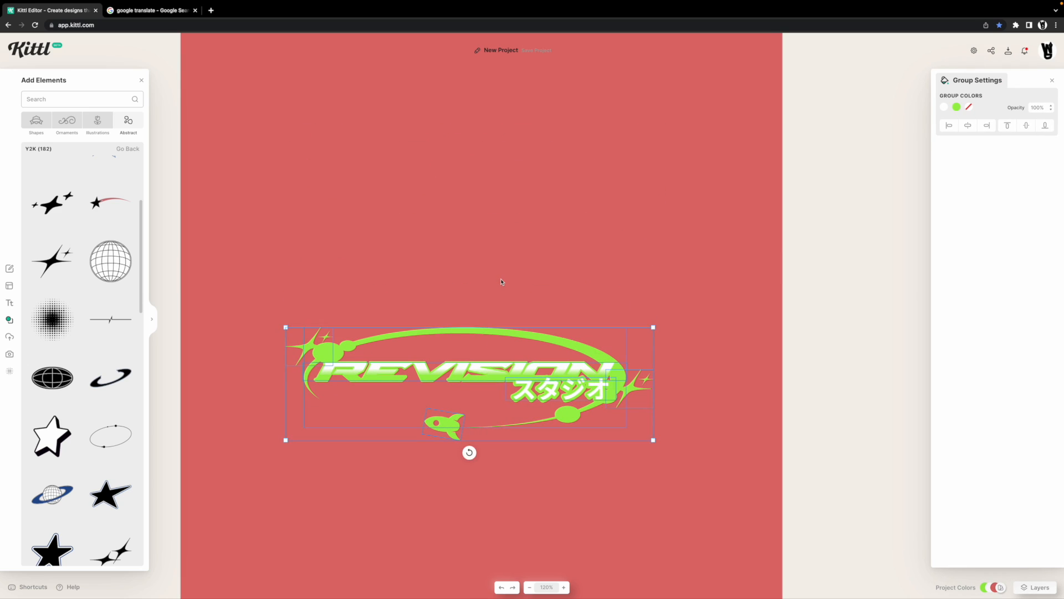
{"action": "left_click", "coordinate": [501, 281]}
{"action": "scroll", "coordinate": [481, 345], "scroll_direction": "down", "scroll_amount": 1}
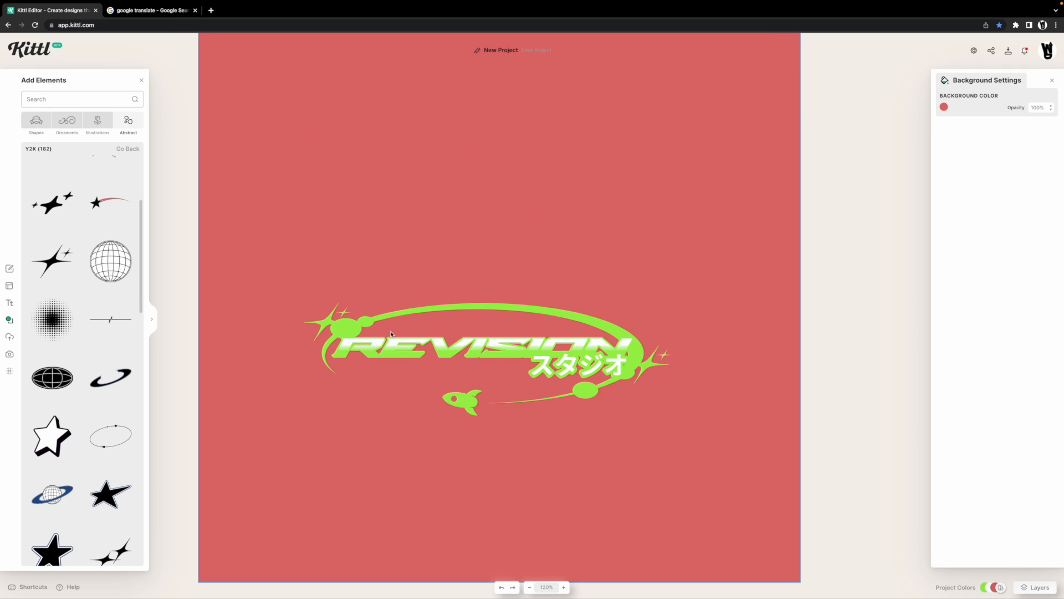
Move the sparkle at the ring's right end slightly further outward, away from スタジオ
{"action": "scroll", "coordinate": [625, 369], "scroll_direction": "up", "scroll_amount": 3}
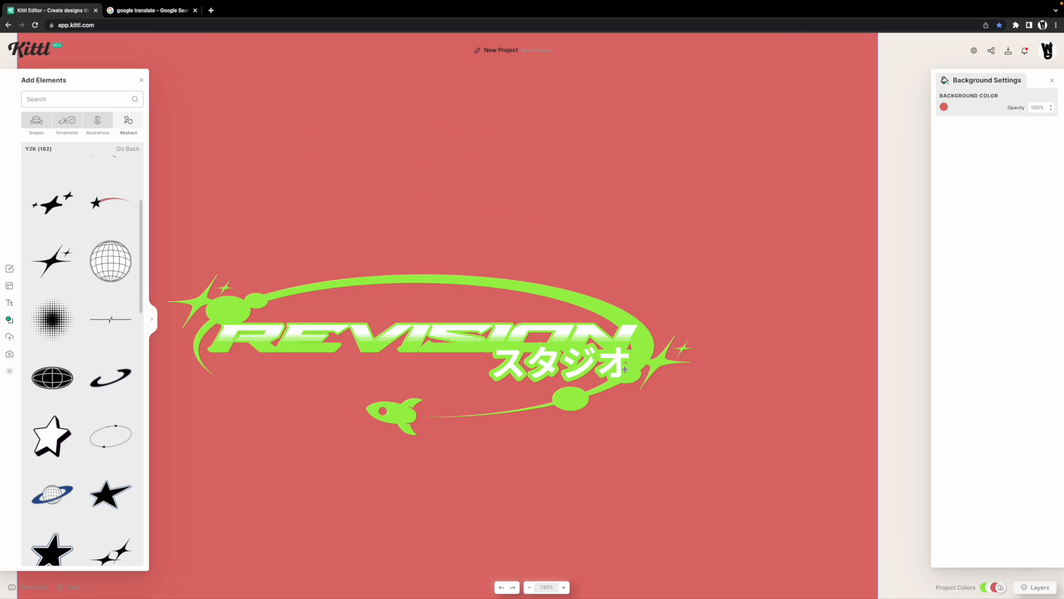
{"action": "left_click_drag", "start_coordinate": [662, 363], "coordinate": [675, 363]}
{"action": "left_click", "coordinate": [650, 359]}
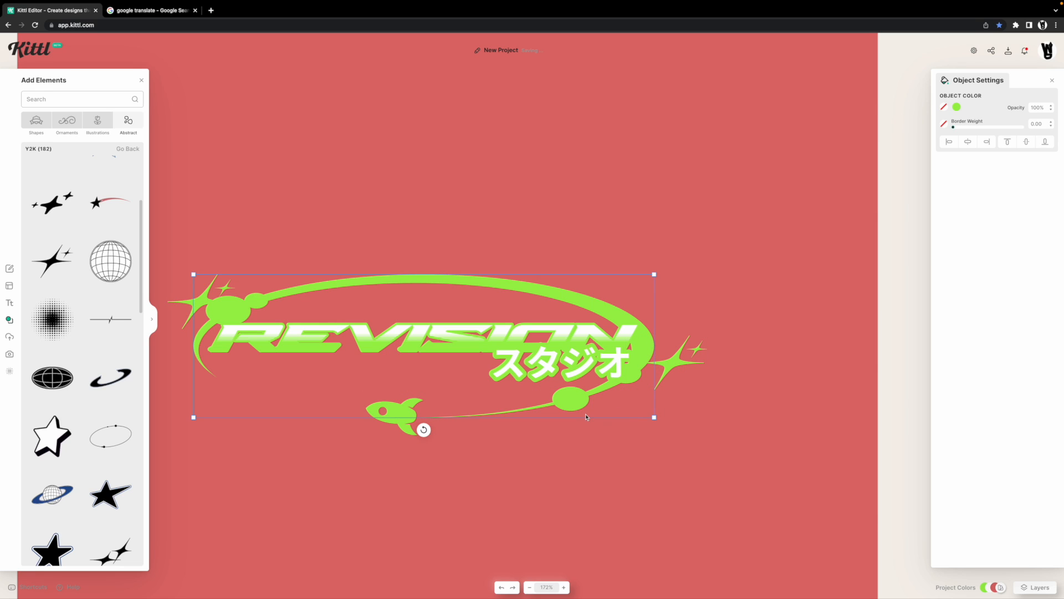
Enlarge the スタジオ text to size 56 and position it just beneath the right half of REVISION
{"action": "left_click", "coordinate": [562, 377]}
{"action": "scroll", "coordinate": [566, 398], "scroll_direction": "up", "scroll_amount": 3}
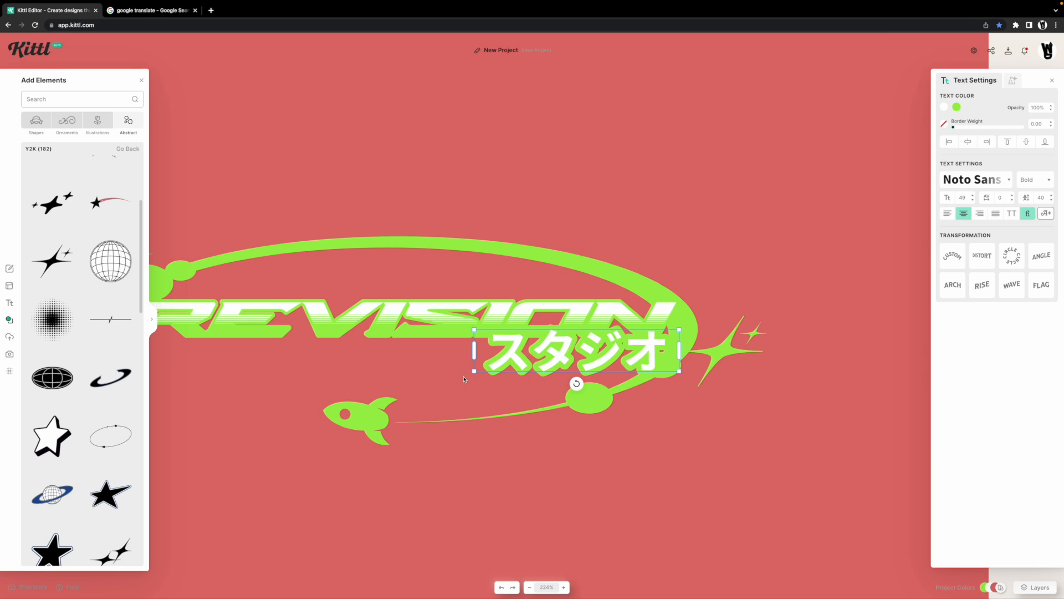
{"action": "scroll", "coordinate": [460, 380], "scroll_direction": "left", "scroll_amount": 1}
{"action": "left_click_drag", "start_coordinate": [506, 367], "coordinate": [480, 373]}
{"action": "left_click_drag", "start_coordinate": [661, 356], "coordinate": [658, 350]}
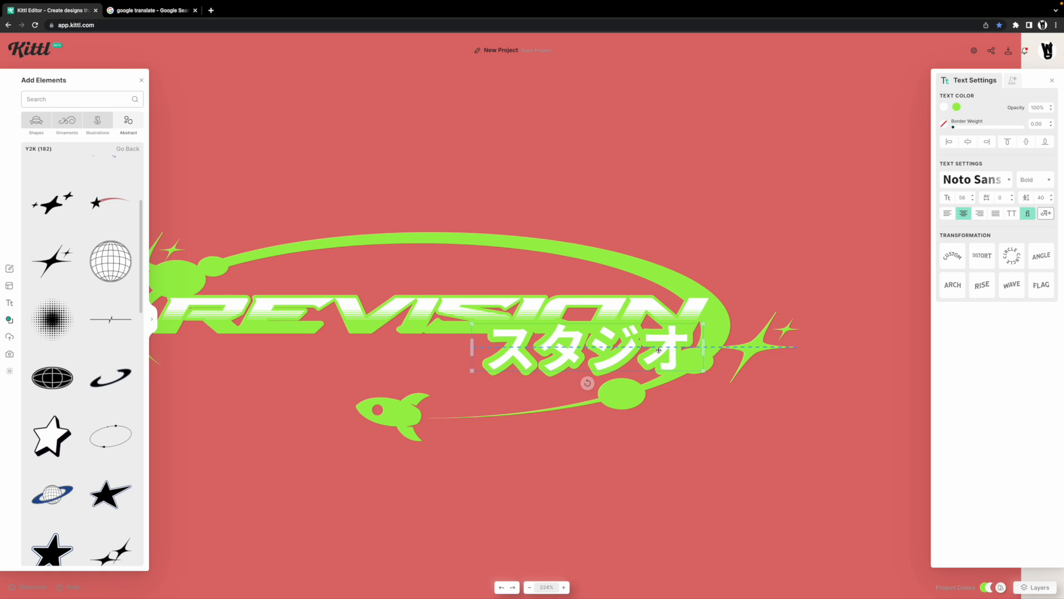
{"action": "left_click", "coordinate": [740, 404]}
{"action": "left_click", "coordinate": [742, 342]}
{"action": "left_click_drag", "start_coordinate": [634, 432], "coordinate": [679, 385]}
{"action": "scroll", "coordinate": [679, 385], "scroll_direction": "down", "scroll_amount": 2}
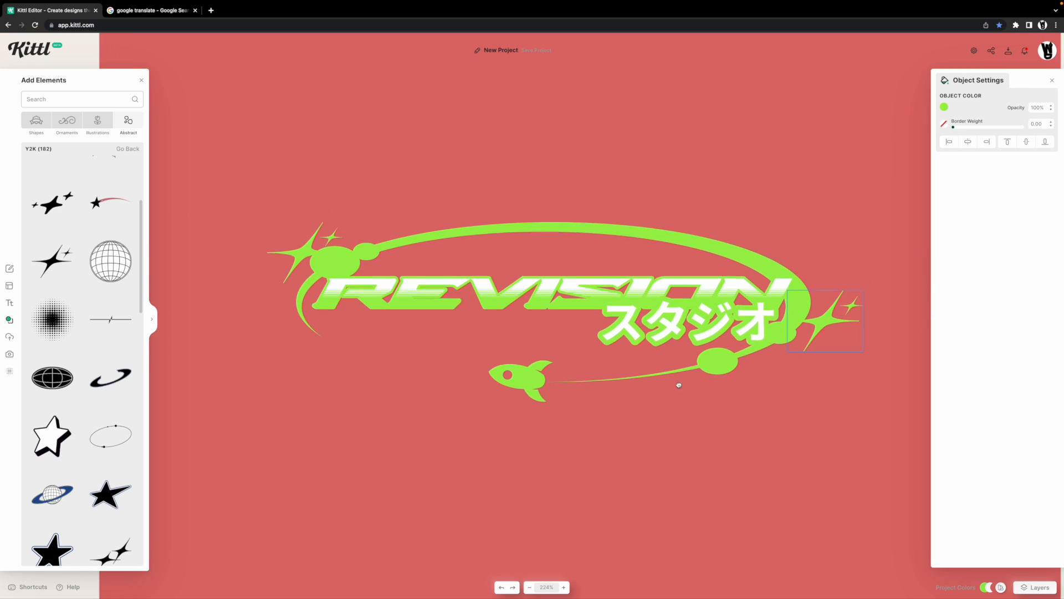
Group the logo elements near the artboard's top edge and change the background colour to dark grey
{"action": "left_click", "coordinate": [373, 194]}
{"action": "scroll", "coordinate": [375, 196], "scroll_direction": "down", "scroll_amount": 5}
{"action": "left_click_drag", "start_coordinate": [378, 197], "coordinate": [370, 347]}
{"action": "scroll", "coordinate": [388, 259], "scroll_direction": "up", "scroll_amount": 4}
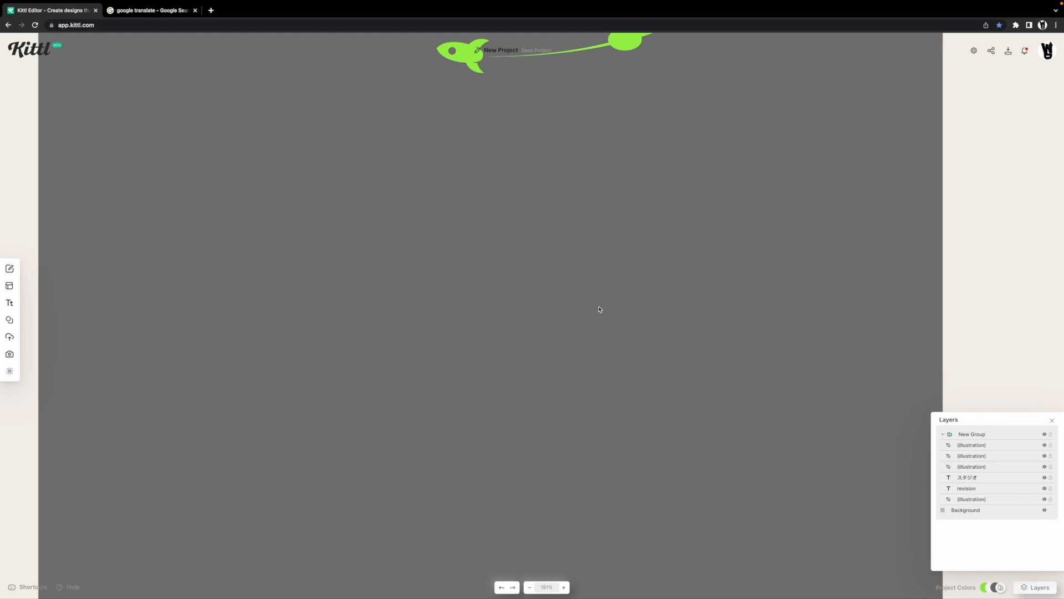
{"action": "scroll", "coordinate": [601, 309], "scroll_direction": "down", "scroll_amount": 5}
{"action": "scroll", "coordinate": [599, 308], "scroll_direction": "up", "scroll_amount": 6}
{"action": "scroll", "coordinate": [553, 299], "scroll_direction": "down", "scroll_amount": 4}
{"action": "scroll", "coordinate": [612, 190], "scroll_direction": "up", "scroll_amount": 2}
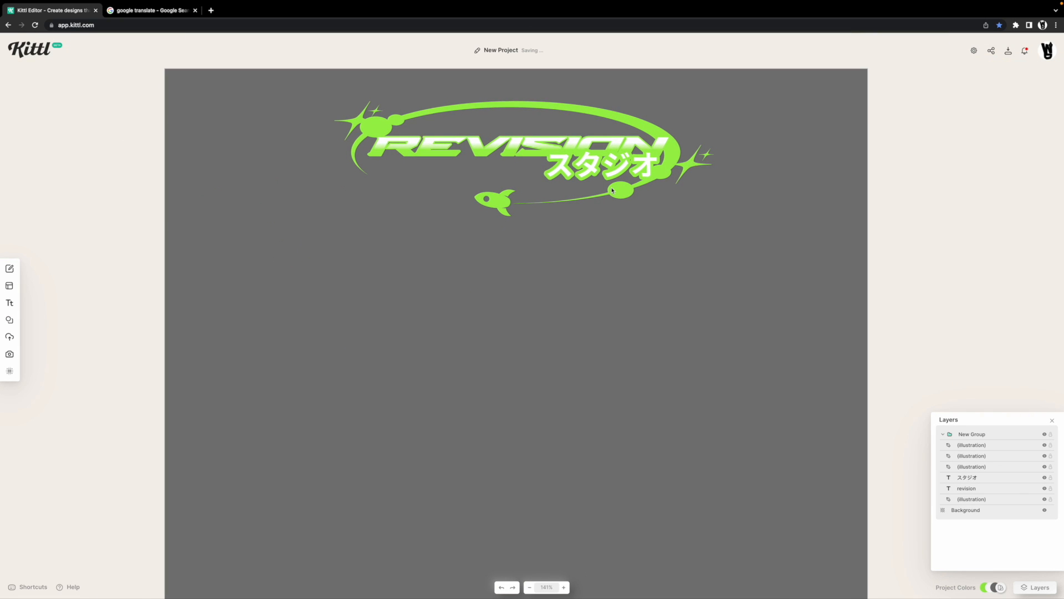
Add a new headline below the finished logo and replace its text with REVISION
{"action": "left_click", "coordinate": [9, 302]}
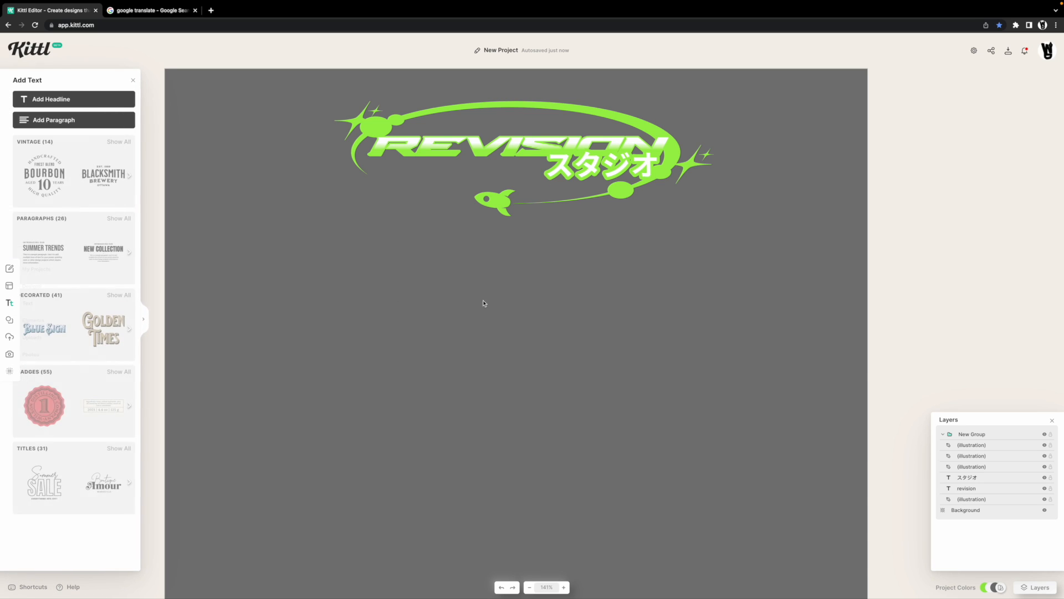
{"action": "left_click", "coordinate": [82, 98]}
{"action": "left_click", "coordinate": [579, 338]}
{"action": "left_click_drag", "start_coordinate": [613, 325], "coordinate": [452, 303]}
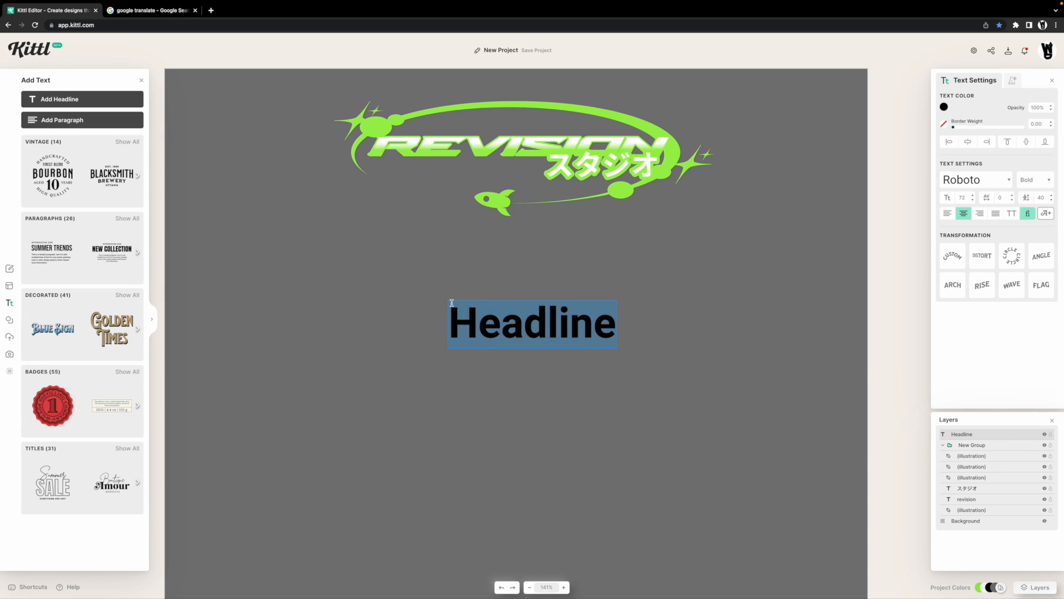
{"action": "type", "text": "REVS"}
{"action": "type", "text": "IS"}
{"action": "key", "text": "BackSpace"}
{"action": "key", "text": "BackSpace"}
{"action": "key", "text": "BackSpace"}
{"action": "key", "text": "BackSpace"}
{"action": "key", "text": "BackSpace"}
{"action": "key", "text": "BackSpace"}
{"action": "type", "text": "REVISION"}
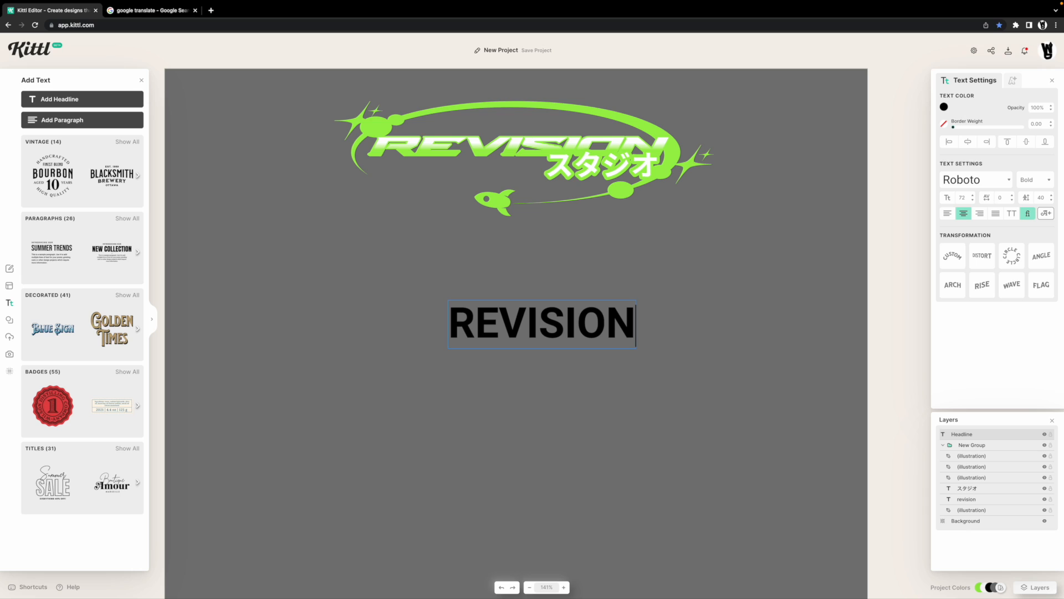
{"action": "key", "text": "Escape"}
Set the new REVISION headline in the angular Liber techno typeface and widen its box so it fits one line
{"action": "left_click_drag", "start_coordinate": [618, 341], "coordinate": [642, 356]}
{"action": "left_click_drag", "start_coordinate": [574, 305], "coordinate": [564, 332]}
{"action": "left_click", "coordinate": [651, 373]}
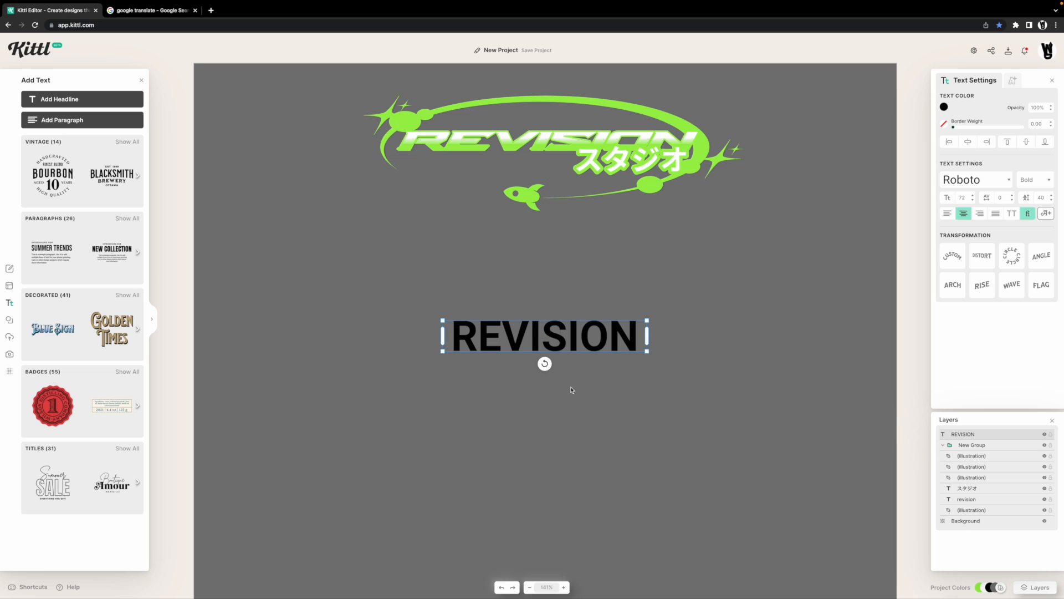
{"action": "left_click", "coordinate": [983, 181]}
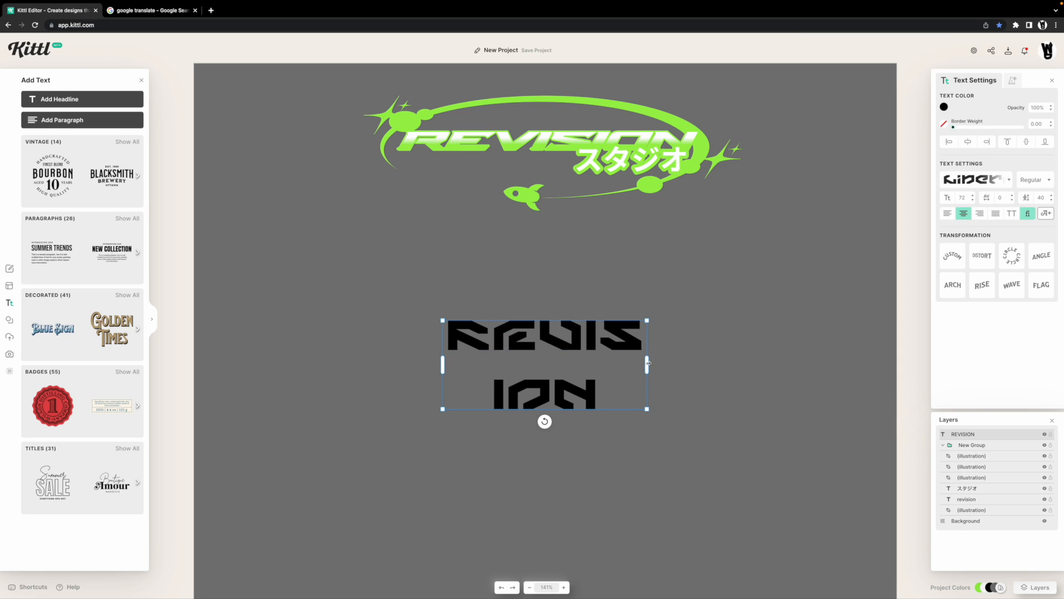
{"action": "left_click_drag", "start_coordinate": [648, 363], "coordinate": [758, 347]}
{"action": "left_click", "coordinate": [728, 394]}
Scale the new REVISION headline down to size 66 and tighten its text box around the word
{"action": "left_click_drag", "start_coordinate": [669, 347], "coordinate": [617, 345]}
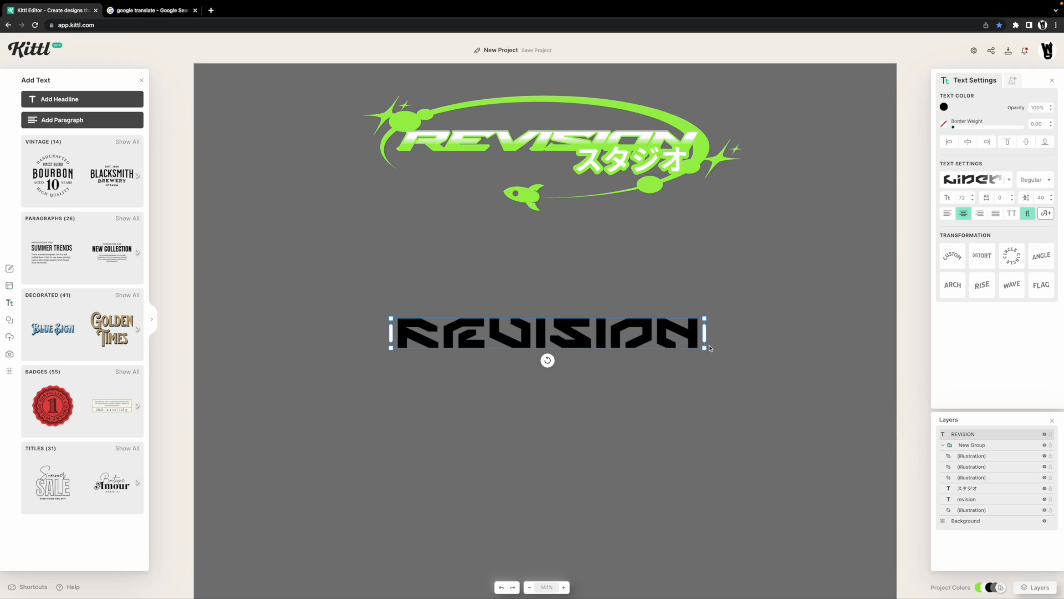
{"action": "left_click_drag", "start_coordinate": [705, 351], "coordinate": [672, 343]}
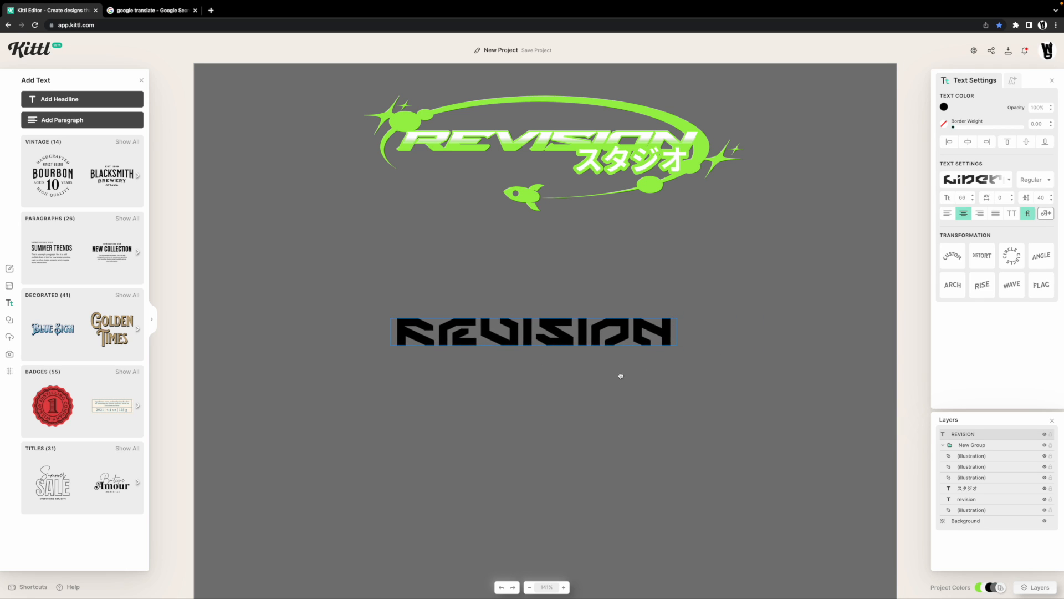
{"action": "left_click_drag", "start_coordinate": [619, 373], "coordinate": [683, 387]}
{"action": "left_click", "coordinate": [720, 374]}
{"action": "left_click", "coordinate": [576, 331]}
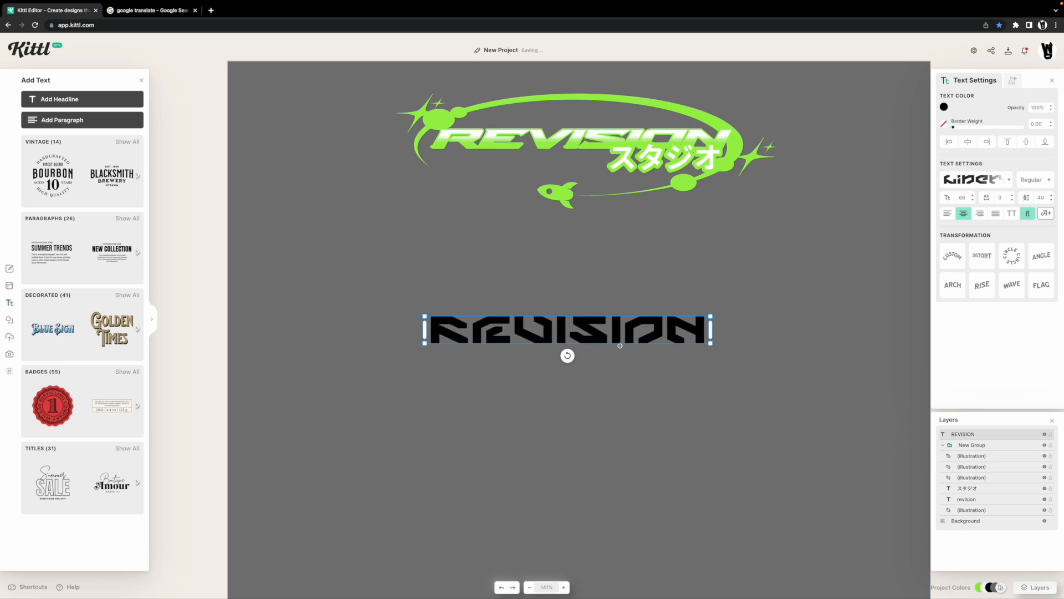
Add another headline and set its typeface to Generic Techno
{"action": "left_click", "coordinate": [682, 301]}
{"action": "key", "text": "t"}
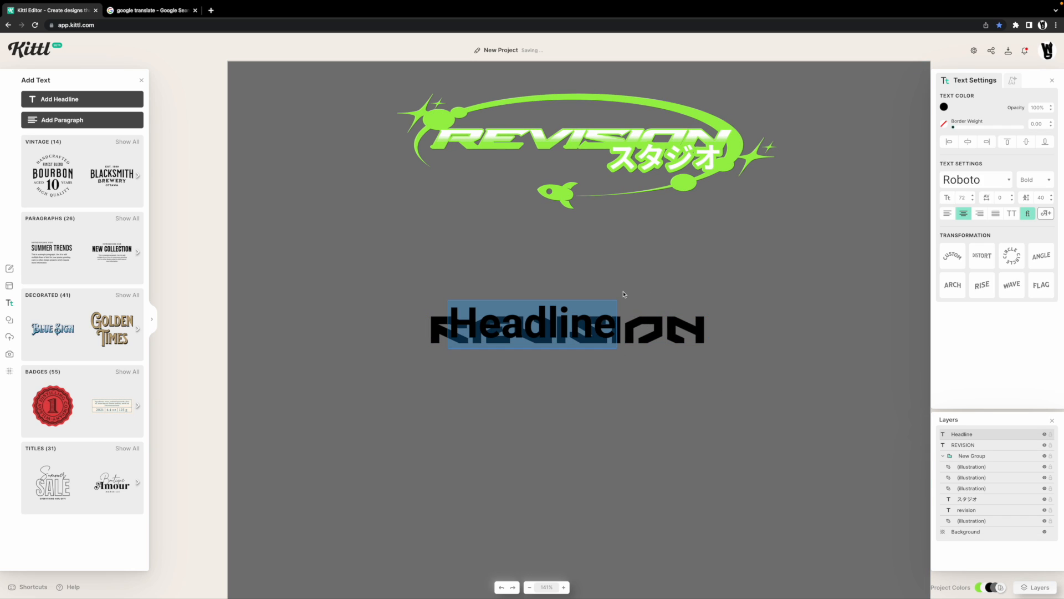
{"action": "left_click", "coordinate": [1012, 185]}
{"action": "left_click", "coordinate": [1012, 187]}
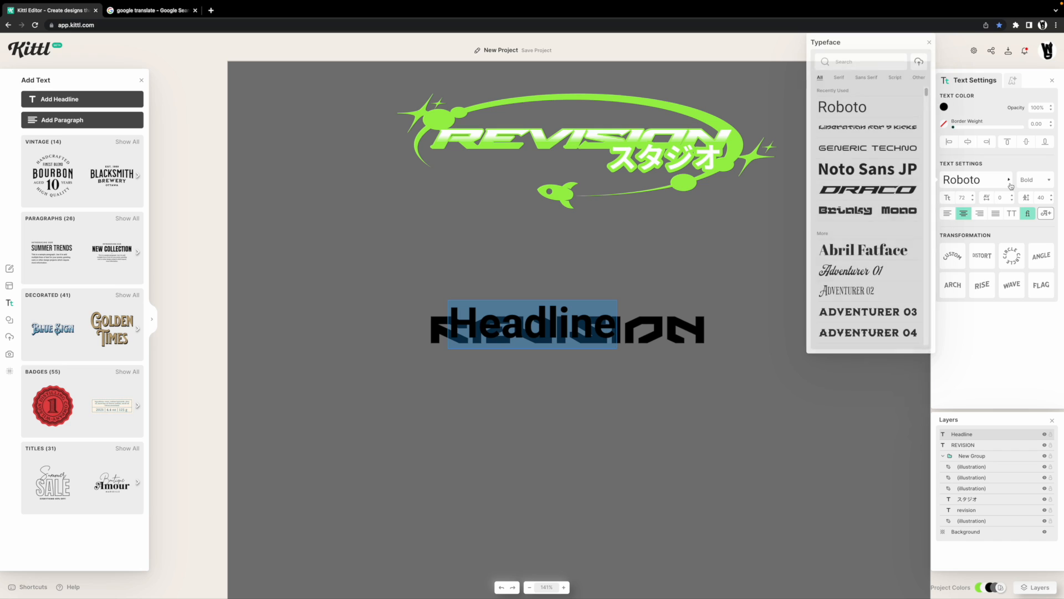
{"action": "left_click", "coordinate": [865, 148]}
{"action": "left_click", "coordinate": [562, 339]}
{"action": "left_click", "coordinate": [540, 427]}
{"action": "double_click", "coordinate": [542, 430]}
{"action": "left_click", "coordinate": [546, 429]}
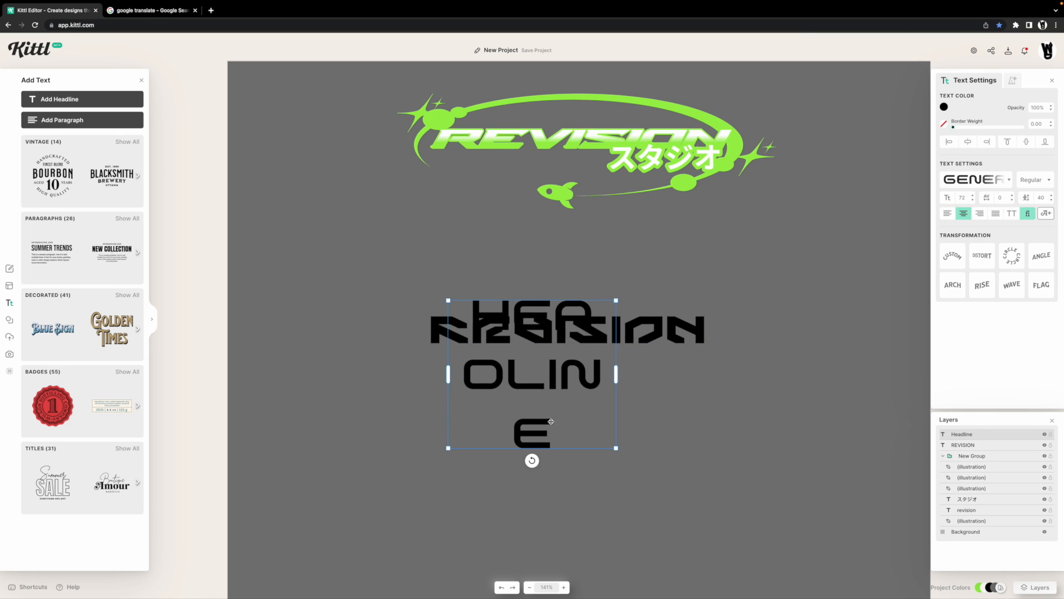
Widen the second headline's box, move it below REVISION and replace its text with STUDIO
{"action": "left_click_drag", "start_coordinate": [617, 375], "coordinate": [839, 363]}
{"action": "left_click_drag", "start_coordinate": [784, 318], "coordinate": [705, 464]}
{"action": "double_click", "coordinate": [705, 464]}
{"action": "key", "text": "ctrl+a"}
{"action": "type", "text": "STUDIO"}
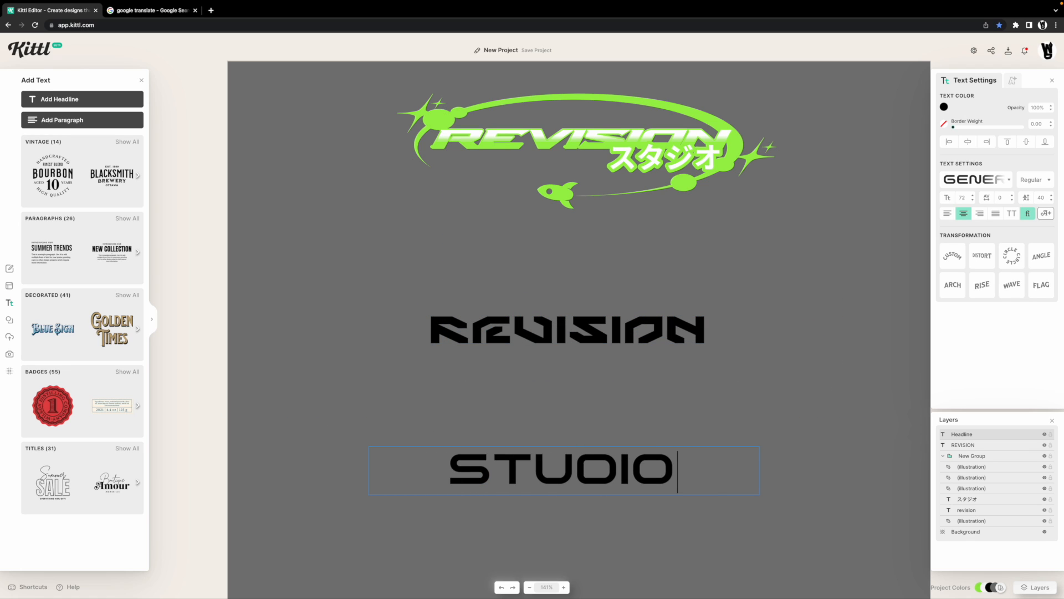
Shrink STUDIO to size 27 and place it centred directly beneath the new REVISION headline
{"action": "key", "text": "Escape"}
{"action": "left_click", "coordinate": [763, 465]}
{"action": "double_click", "coordinate": [694, 464]}
{"action": "left_click", "coordinate": [788, 443]}
{"action": "double_click", "coordinate": [658, 466]}
{"action": "left_click", "coordinate": [771, 503]}
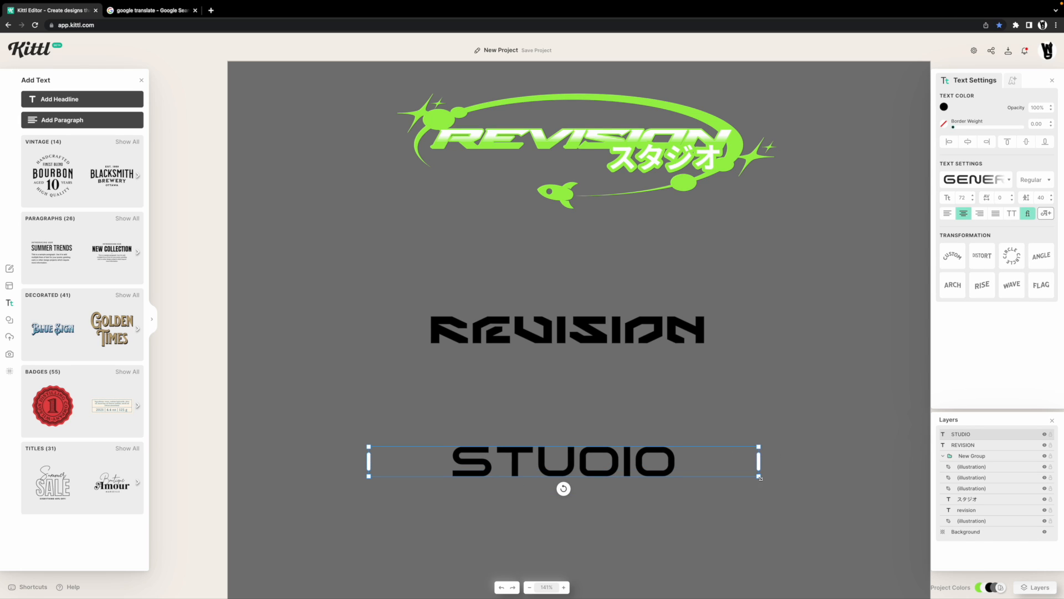
{"action": "left_click_drag", "start_coordinate": [760, 477], "coordinate": [381, 433]}
{"action": "left_click", "coordinate": [571, 492]}
{"action": "left_click_drag", "start_coordinate": [439, 449], "coordinate": [571, 360]}
Apply a Block Shadow to the new REVISION headline with offset 0, angle -180° and a thick outline width
{"action": "left_click", "coordinate": [601, 322]}
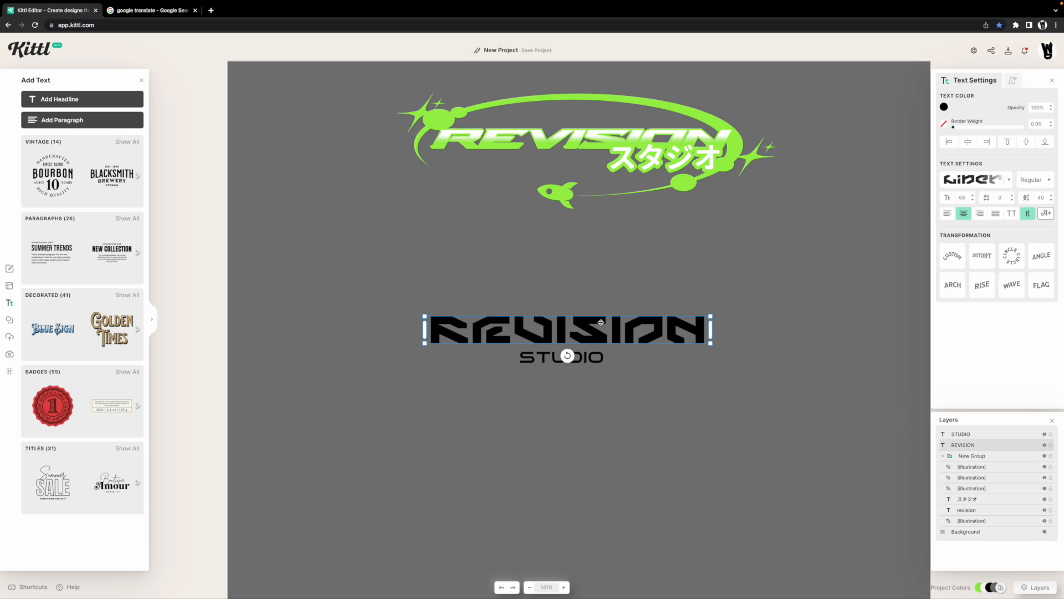
{"action": "left_click", "coordinate": [1014, 83]}
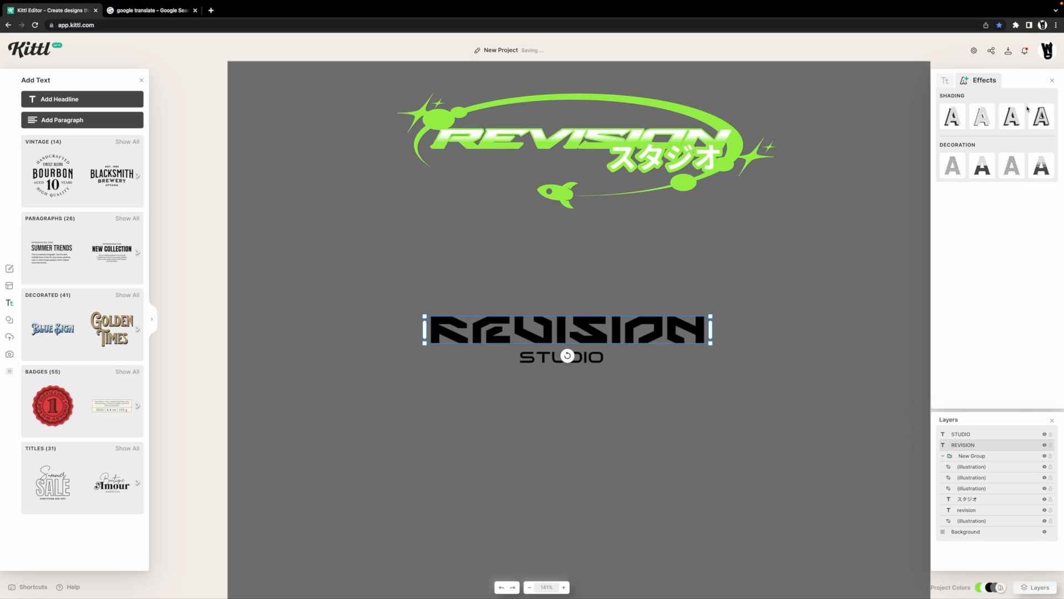
{"action": "left_click", "coordinate": [1013, 116]}
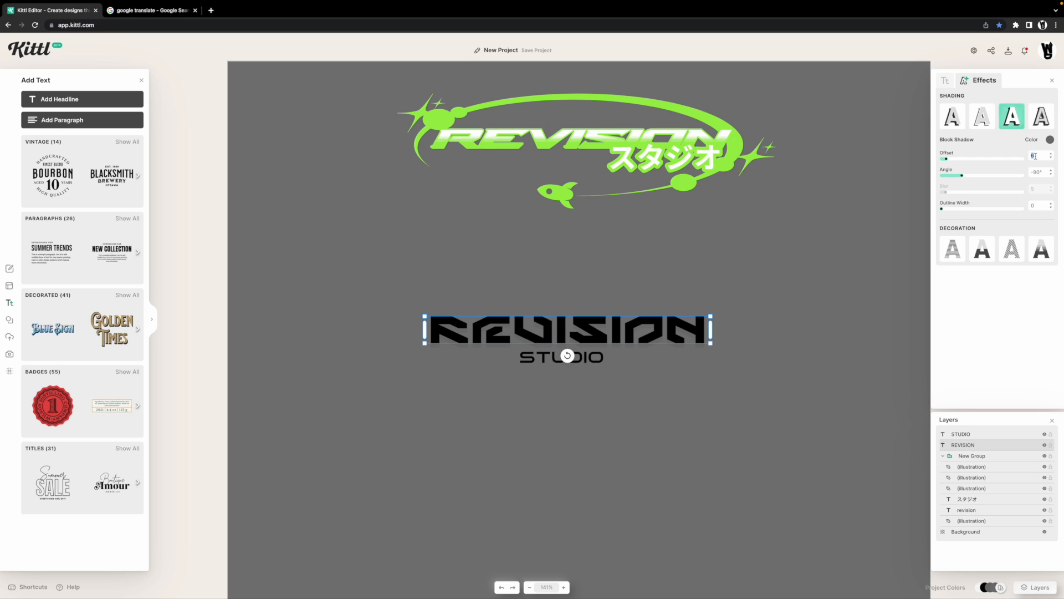
{"action": "left_click", "coordinate": [1042, 175]}
{"action": "type", "text": "-"}
{"action": "left_click", "coordinate": [1042, 206]}
{"action": "scroll", "coordinate": [585, 345], "scroll_direction": "up", "scroll_amount": 4}
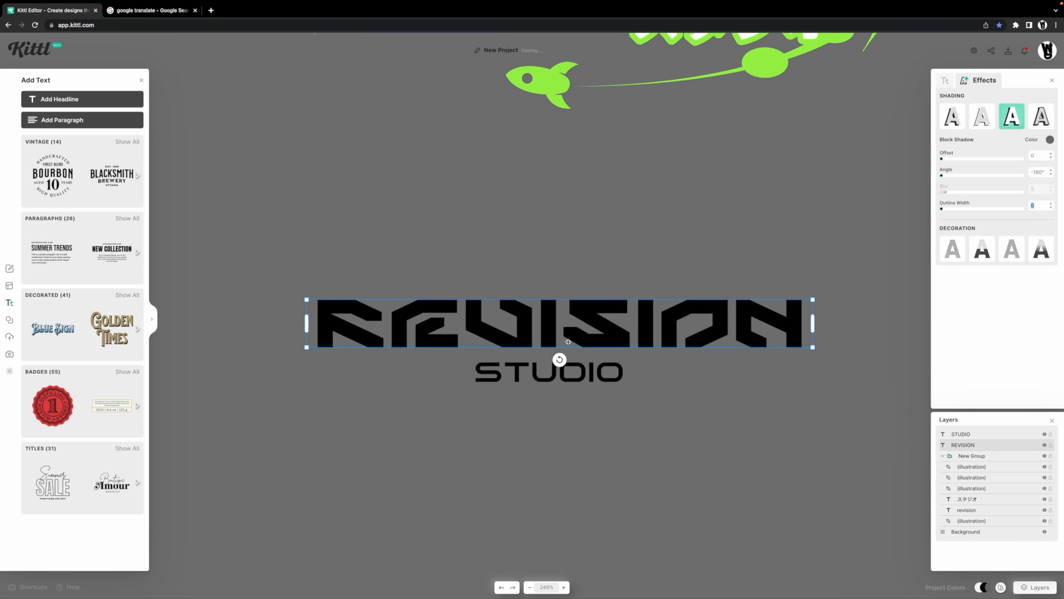
{"action": "key", "text": "Return"}
Set the block shadow colour of the new REVISION headline to white (ffffff)
{"action": "left_click", "coordinate": [1050, 140]}
{"action": "left_click_drag", "start_coordinate": [973, 192], "coordinate": [925, 147]}
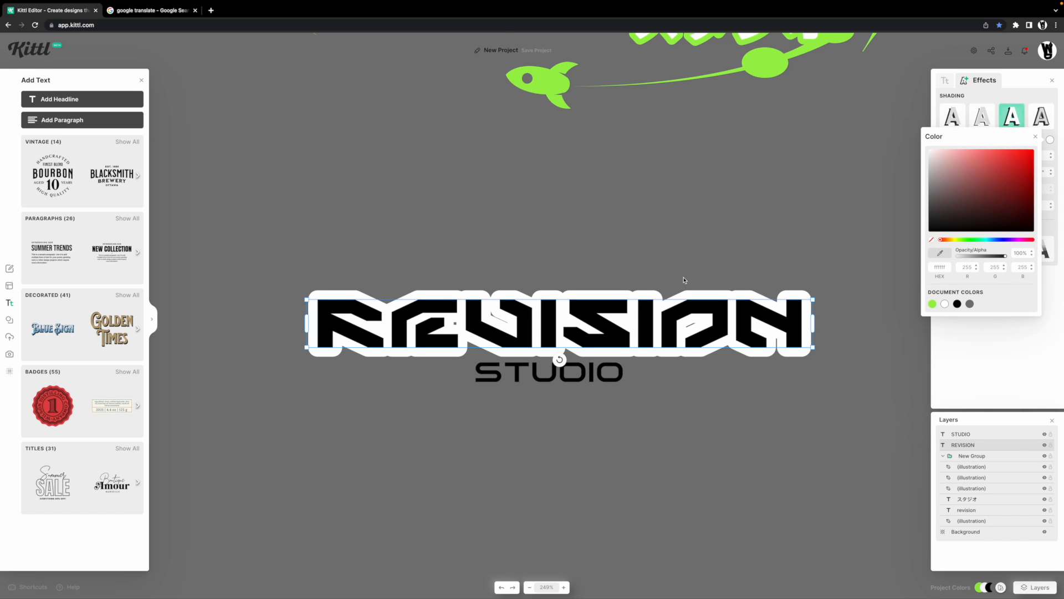
{"action": "scroll", "coordinate": [684, 280], "scroll_direction": "down", "scroll_amount": 2}
Apply a Block Shadow to STUDIO, configured as an even outline around the letters
{"action": "left_click", "coordinate": [574, 331]}
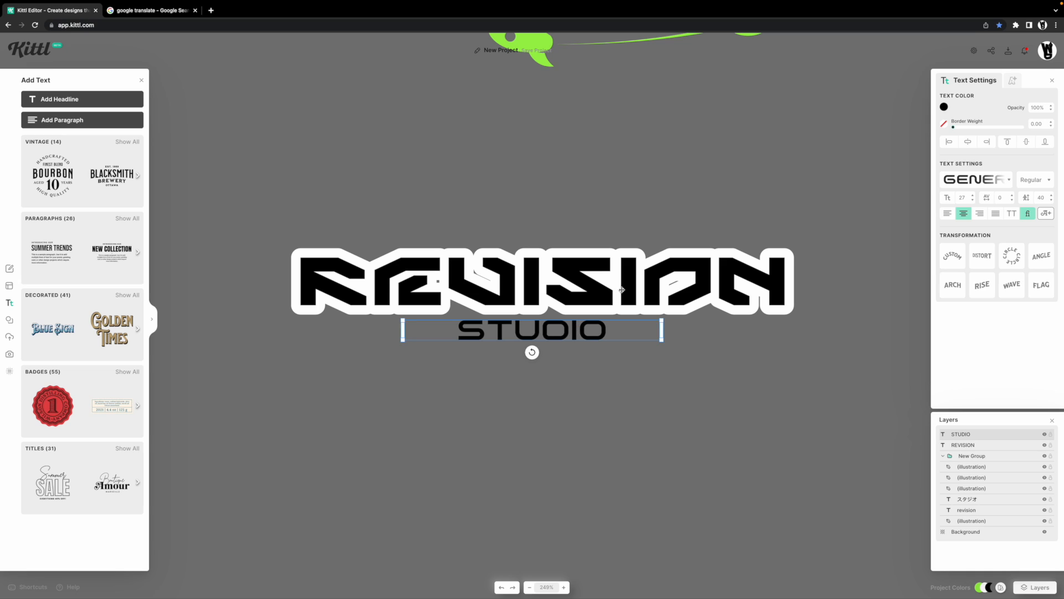
{"action": "left_click", "coordinate": [622, 290]}
{"action": "left_click", "coordinate": [563, 336]}
{"action": "left_click", "coordinate": [1013, 81]}
{"action": "left_click", "coordinate": [1012, 117]}
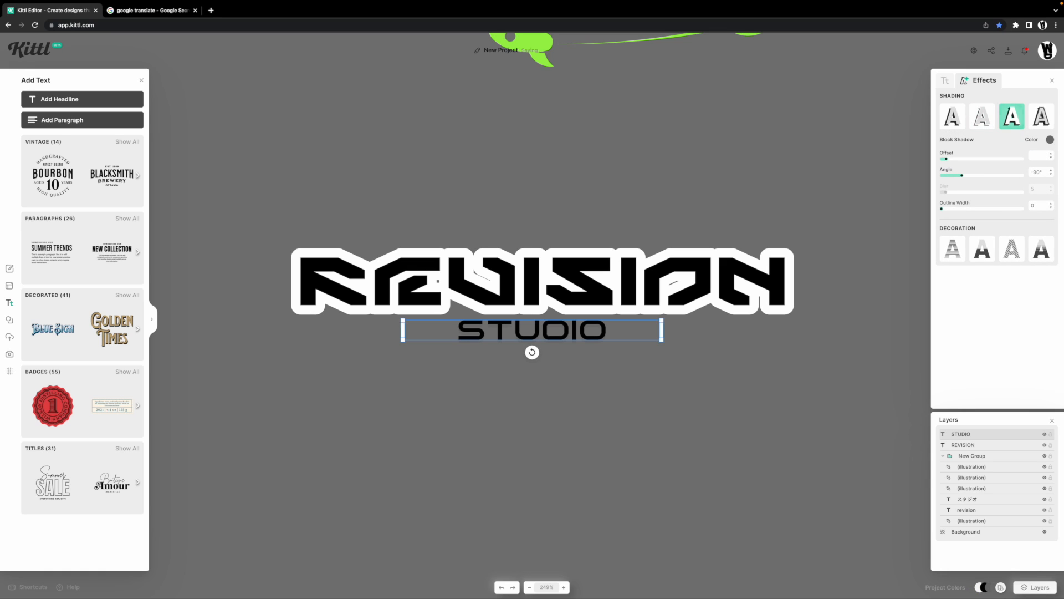
{"action": "double_click", "coordinate": [1038, 173]}
{"action": "left_click_drag", "start_coordinate": [963, 174], "coordinate": [920, 186]}
Set the block shadow colour of STUDIO to white
{"action": "left_click", "coordinate": [1050, 139]}
{"action": "left_click_drag", "start_coordinate": [987, 184], "coordinate": [924, 145]}
{"action": "left_click", "coordinate": [691, 396]}
{"action": "scroll", "coordinate": [691, 396], "scroll_direction": "left", "scroll_amount": 1}
{"action": "scroll", "coordinate": [615, 326], "scroll_direction": "up", "scroll_amount": 2}
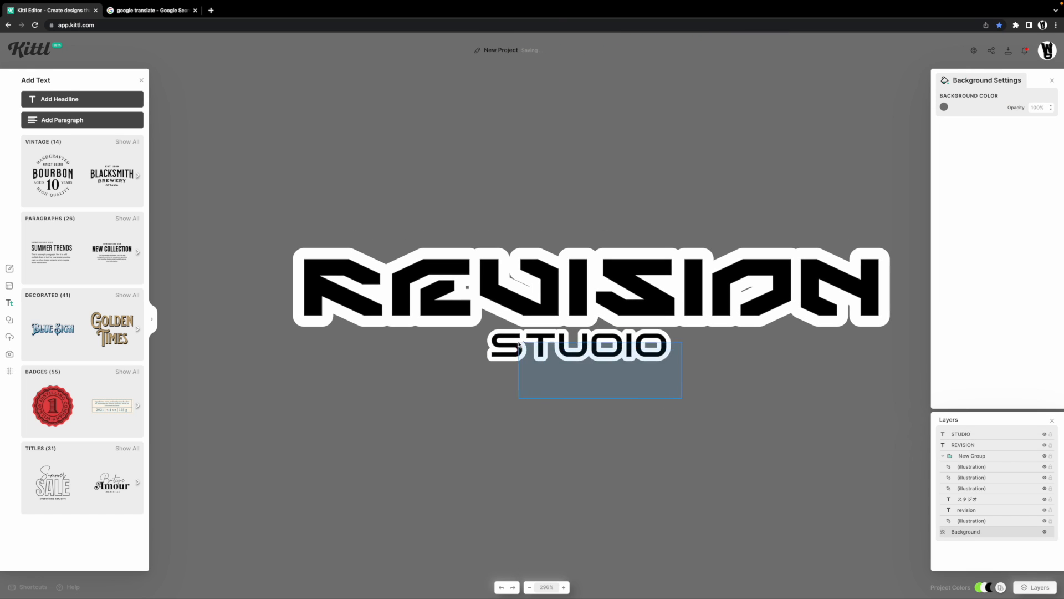
Move STUDIO slightly up so it sits closer beneath the REVISION headline
{"action": "left_click", "coordinate": [543, 341]}
{"action": "left_click_drag", "start_coordinate": [569, 350], "coordinate": [570, 347]}
{"action": "left_click", "coordinate": [603, 381]}
Change the fill colour of the new REVISION headline to a strong medium blue
{"action": "left_click", "coordinate": [630, 271]}
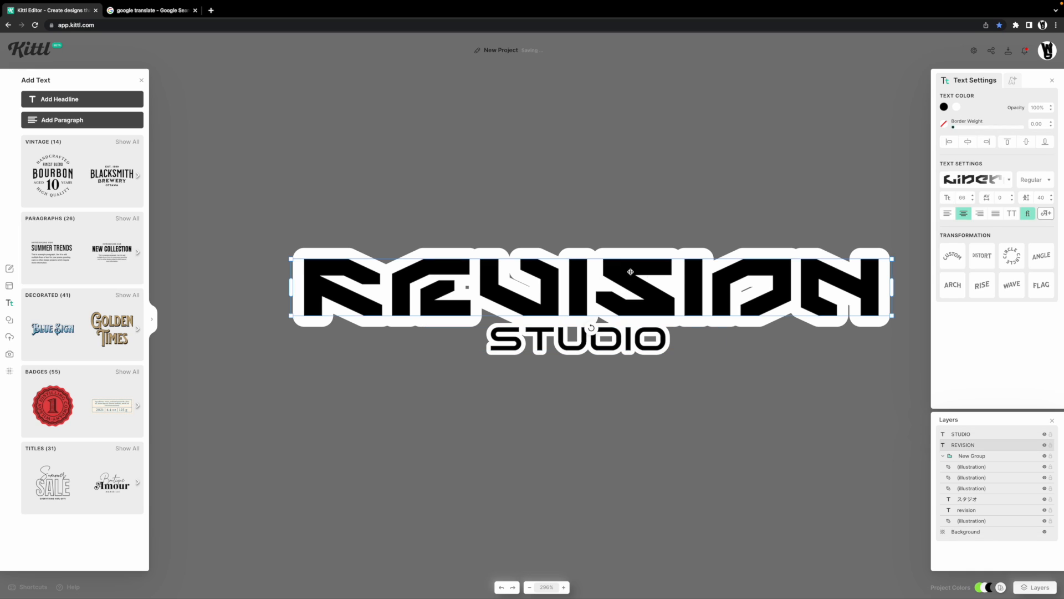
{"action": "left_click", "coordinate": [944, 107]}
{"action": "left_click", "coordinate": [894, 207]}
{"action": "mouse_move", "coordinate": [907, 149]}
{"action": "left_mouse_down"}
{"action": "mouse_move", "coordinate": [915, 121]}
{"action": "mouse_move", "coordinate": [897, 124]}
{"action": "mouse_move", "coordinate": [907, 132]}
{"action": "left_mouse_up"}
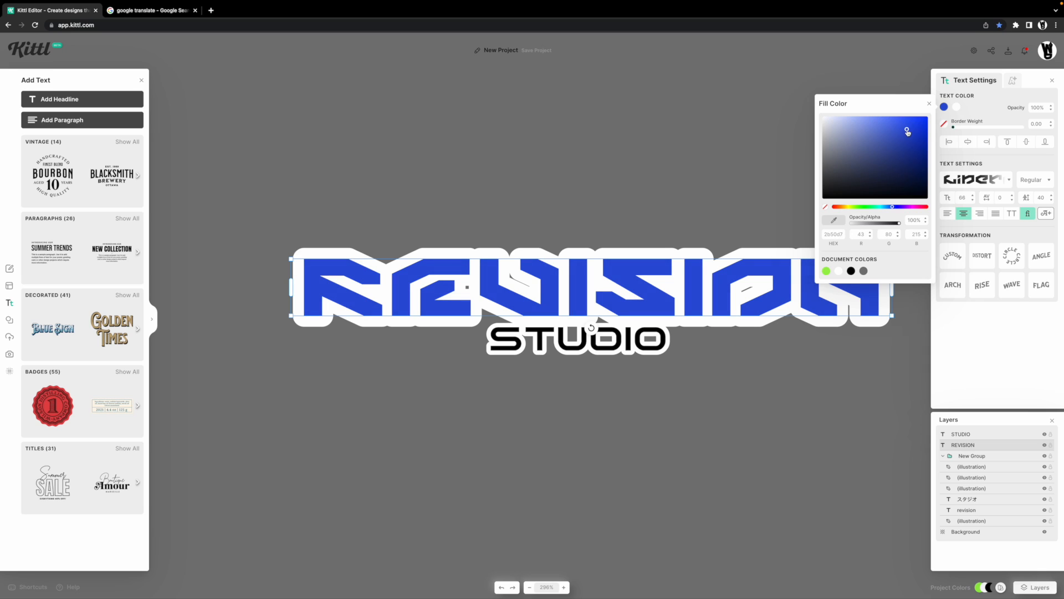
{"action": "left_click", "coordinate": [660, 173]}
Select the blue REVISION headline and the STUDIO text together
{"action": "scroll", "coordinate": [636, 149], "scroll_direction": "down", "scroll_amount": 10}
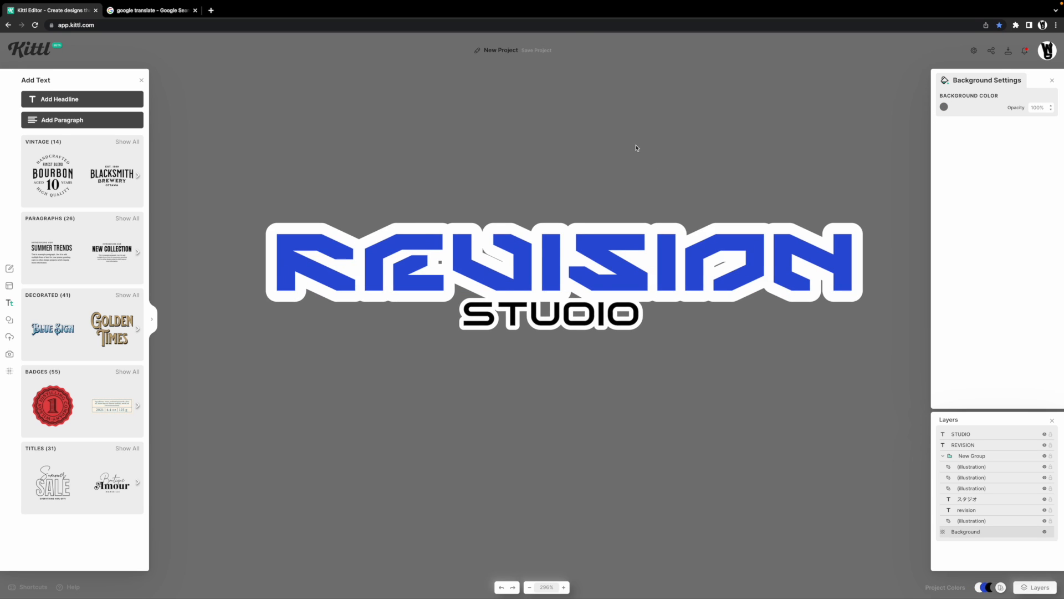
{"action": "scroll", "coordinate": [611, 188], "scroll_direction": "up", "scroll_amount": 2}
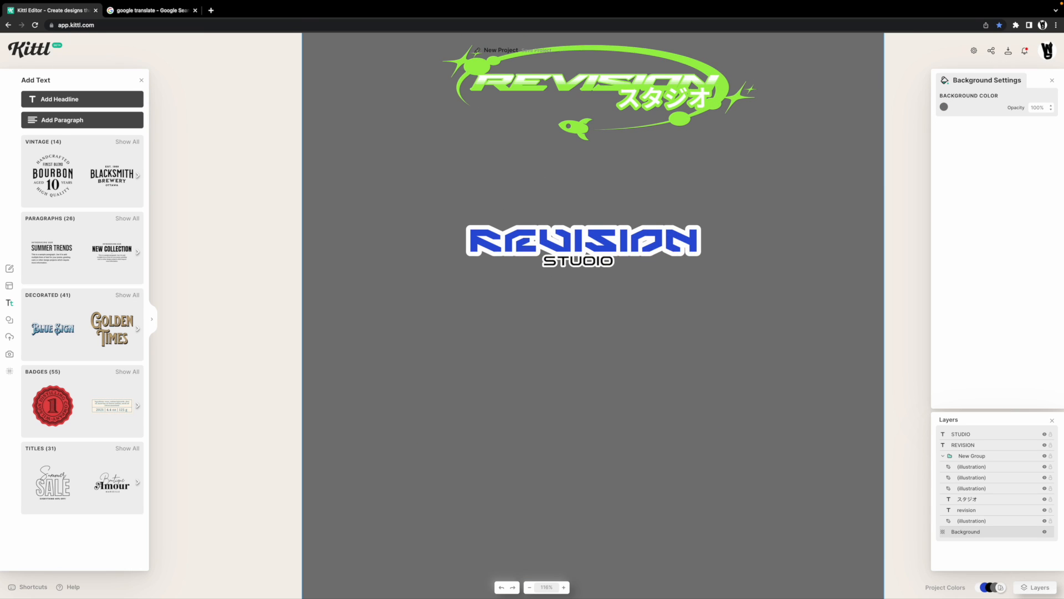
{"action": "left_click", "coordinate": [601, 255]}
{"action": "scroll", "coordinate": [602, 258], "scroll_direction": "up", "scroll_amount": 5}
{"action": "scroll", "coordinate": [615, 314], "scroll_direction": "down", "scroll_amount": 1}
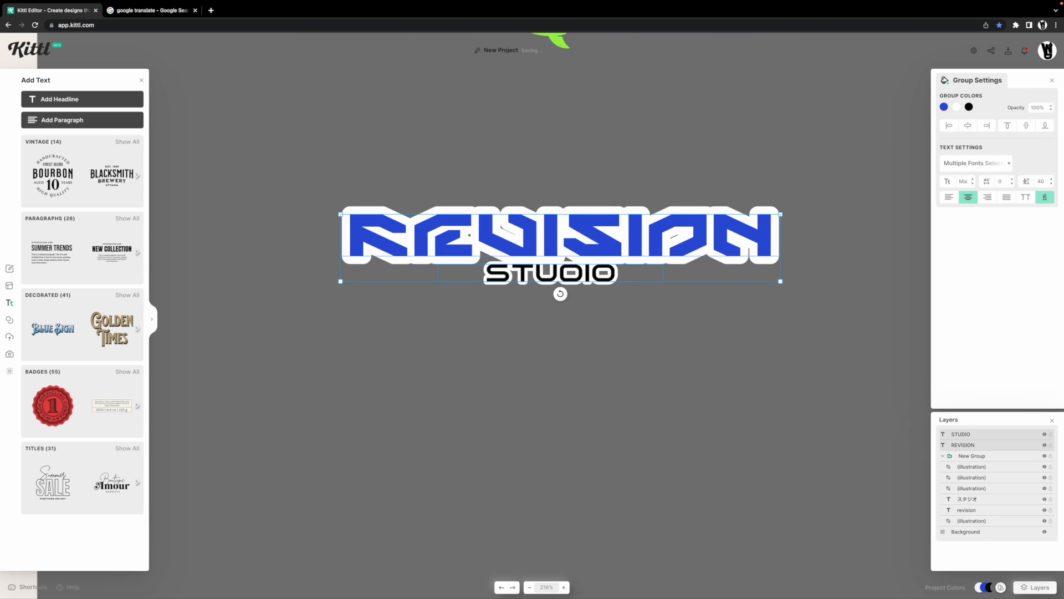
Insert the black segmented arc illustration from the abstract Y2K elements collection
{"action": "left_click", "coordinate": [10, 319]}
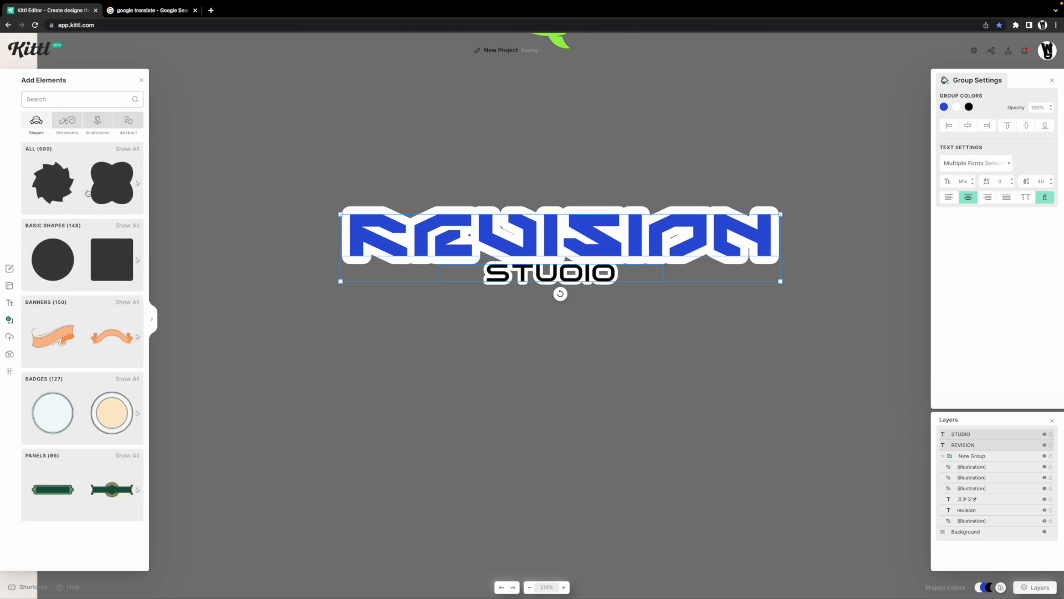
{"action": "left_click", "coordinate": [135, 127]}
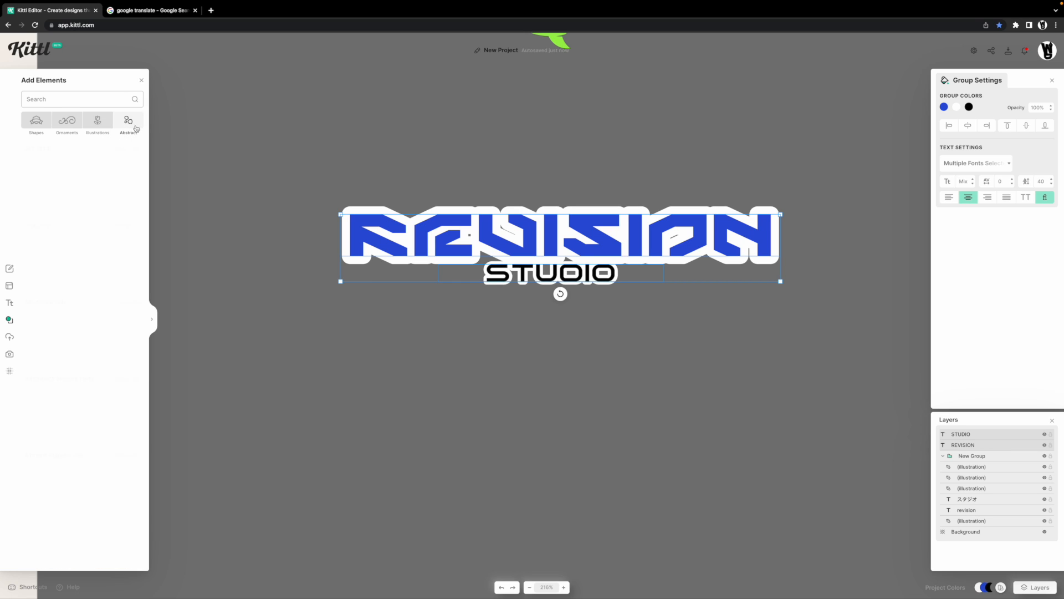
{"action": "left_click", "coordinate": [124, 226]}
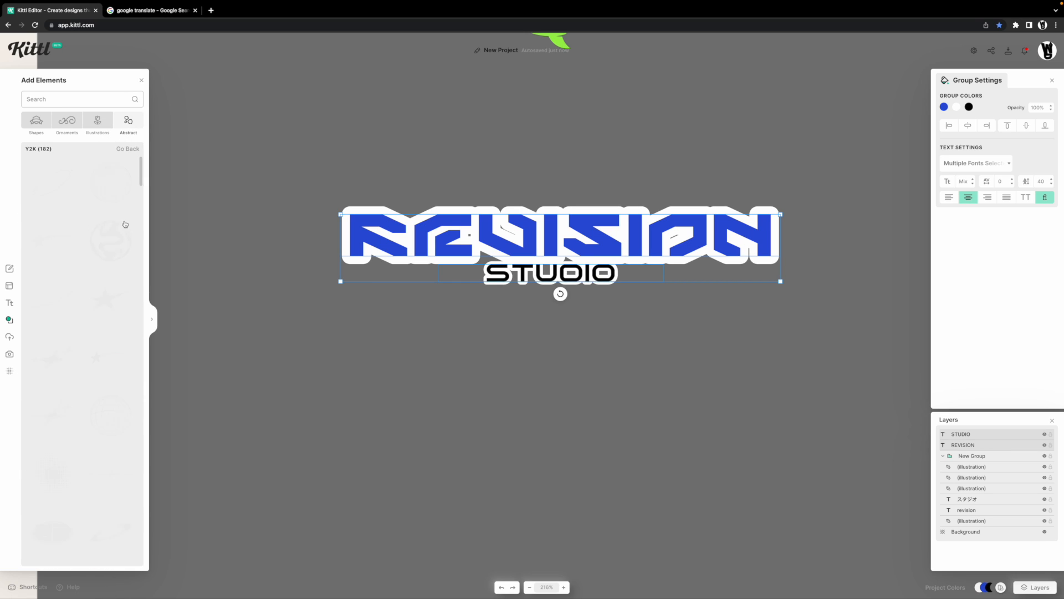
{"action": "scroll", "coordinate": [105, 255], "scroll_direction": "down", "scroll_amount": 5}
{"action": "scroll", "coordinate": [99, 273], "scroll_direction": "down", "scroll_amount": 4}
{"action": "scroll", "coordinate": [99, 274], "scroll_direction": "down", "scroll_amount": 7}
{"action": "scroll", "coordinate": [100, 272], "scroll_direction": "down", "scroll_amount": 5}
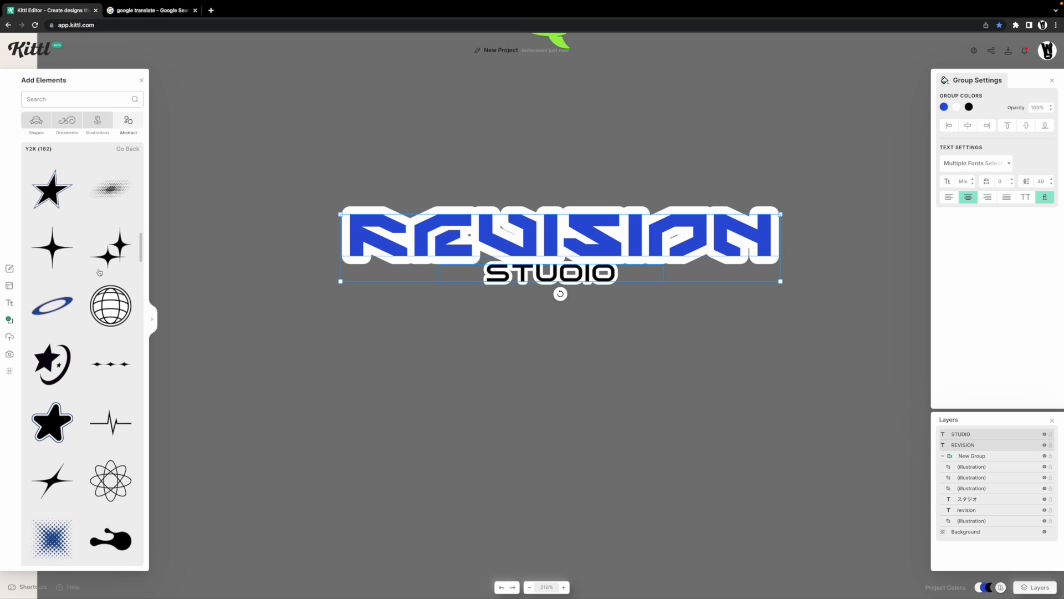
{"action": "scroll", "coordinate": [99, 272], "scroll_direction": "down", "scroll_amount": 13}
{"action": "scroll", "coordinate": [99, 272], "scroll_direction": "down", "scroll_amount": 8}
{"action": "left_click", "coordinate": [110, 345]}
Stretch the segmented arc into a wide, flat shape and place it directly above the blue REVISION headline
{"action": "left_click_drag", "start_coordinate": [671, 358], "coordinate": [670, 247]}
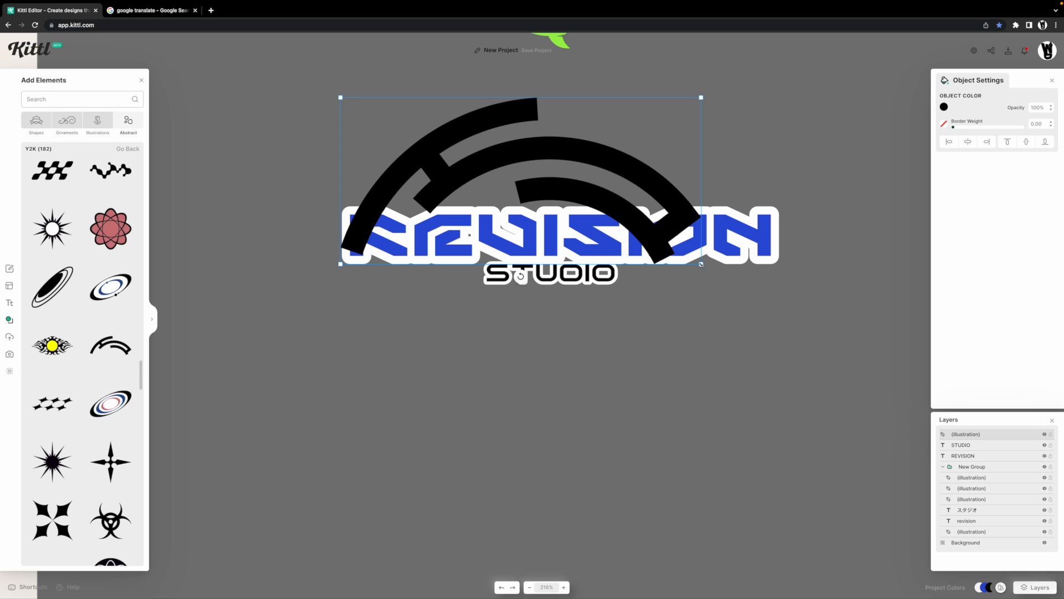
{"action": "left_click_drag", "start_coordinate": [701, 265], "coordinate": [706, 192]}
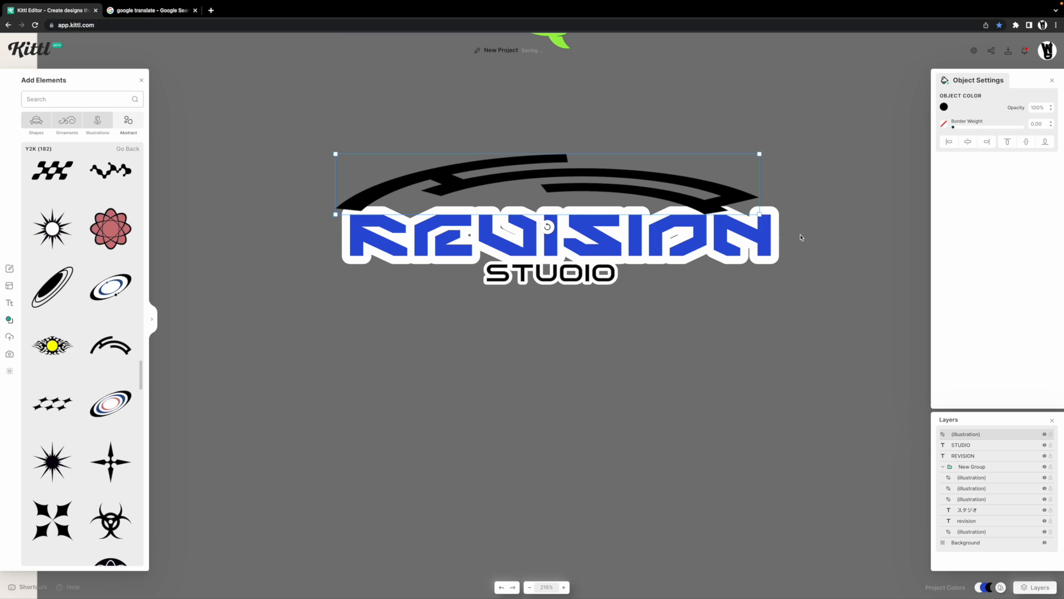
{"action": "left_click_drag", "start_coordinate": [615, 188], "coordinate": [610, 189]}
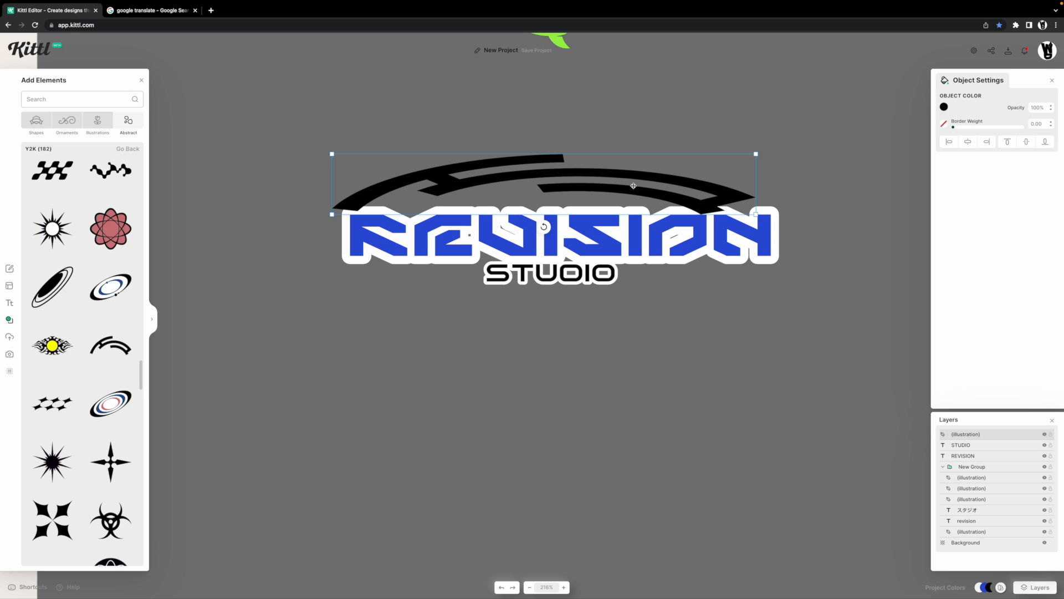
Give the segmented arc a white border with a border weight of 12
{"action": "left_click", "coordinate": [1044, 123]}
{"action": "type", "text": "12"}
{"action": "key", "text": "Return"}
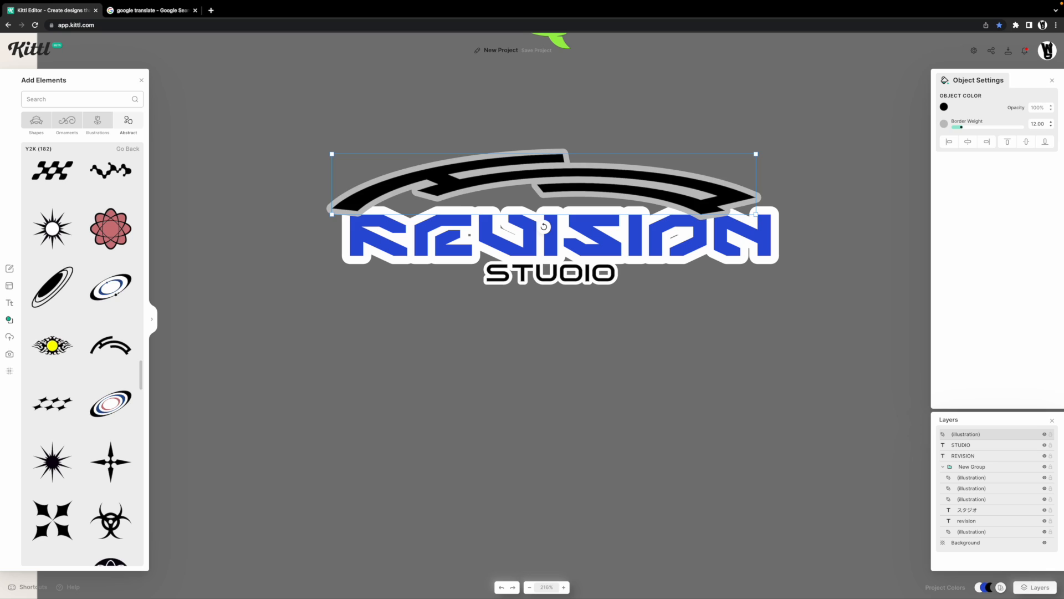
{"action": "left_click", "coordinate": [944, 124]}
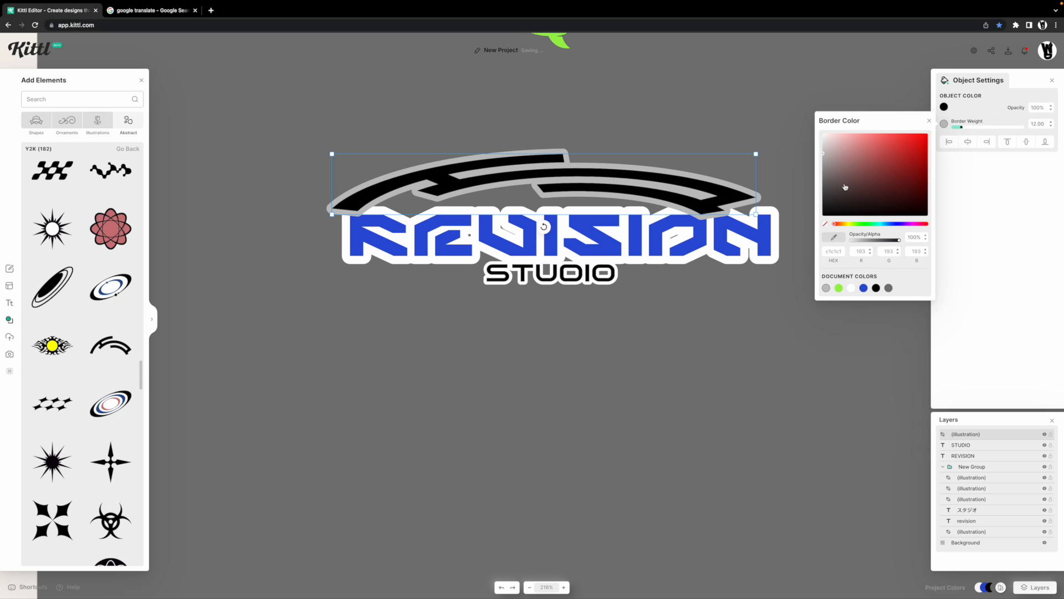
{"action": "left_click_drag", "start_coordinate": [845, 186], "coordinate": [824, 134]}
{"action": "left_click", "coordinate": [756, 127]}
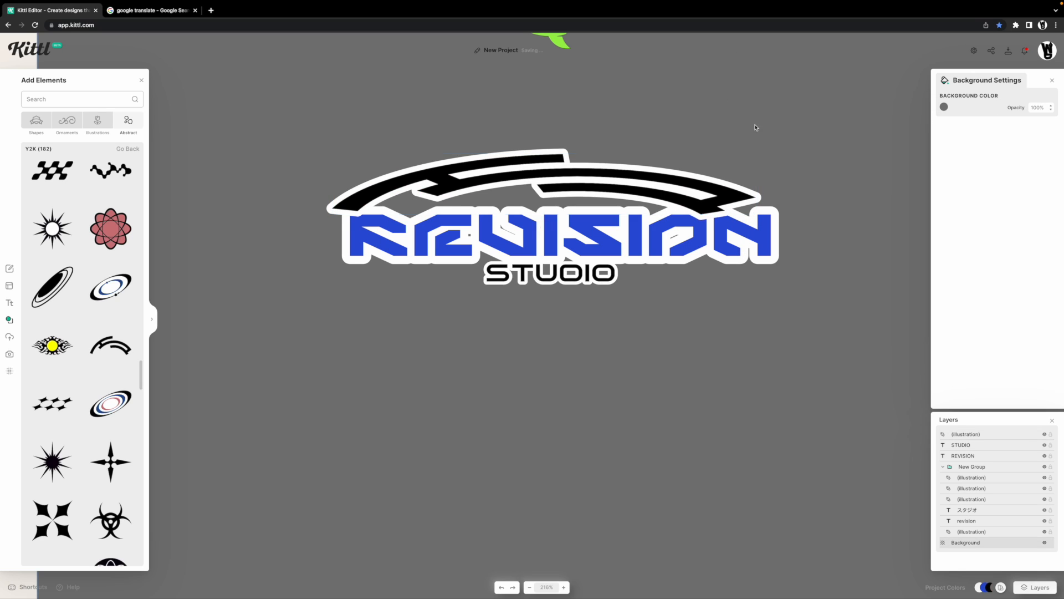
Send the segmented arc to the back so it sits behind the REVISION and STUDIO texts
{"action": "left_click", "coordinate": [660, 174]}
{"action": "right_click", "coordinate": [621, 190]}
{"action": "left_click", "coordinate": [640, 315]}
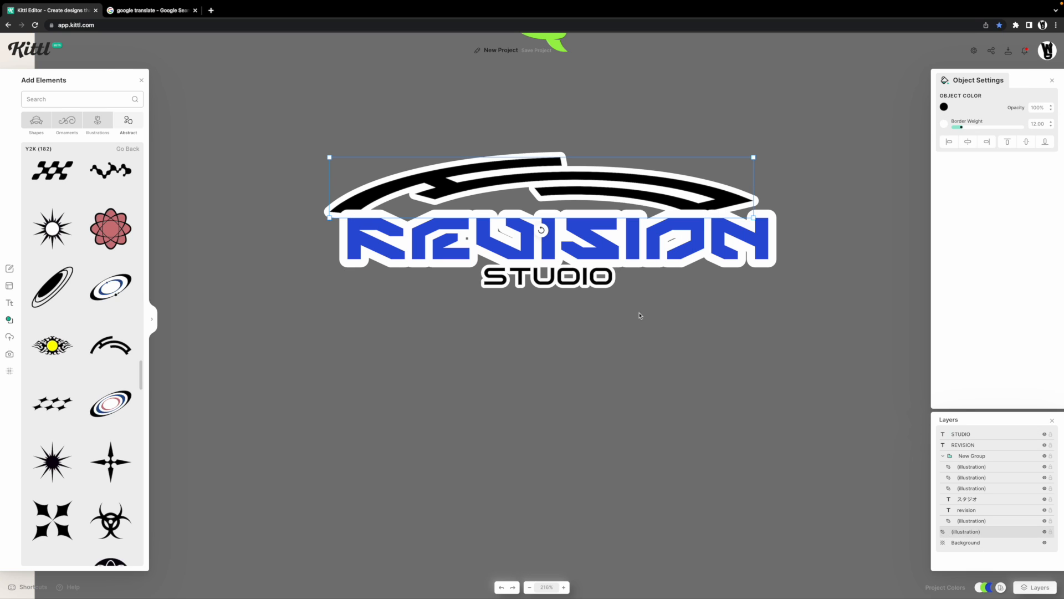
{"action": "left_click", "coordinate": [660, 339]}
{"action": "left_click", "coordinate": [680, 232]}
{"action": "scroll", "coordinate": [683, 231], "scroll_direction": "down", "scroll_amount": 3}
{"action": "key", "text": "super+d"}
{"action": "left_click_drag", "start_coordinate": [635, 259], "coordinate": [632, 386]}
{"action": "key", "text": "Delete"}
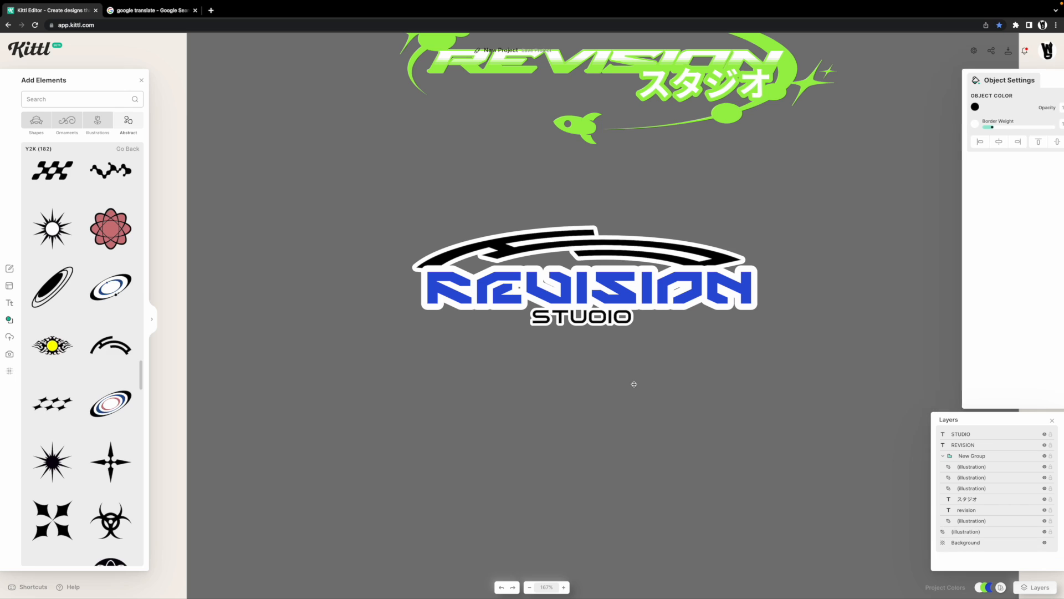
Duplicate the segmented arc, rotate the copy by half a turn and place it beneath STUDIO to close the oval
{"action": "left_click", "coordinate": [614, 249]}
{"action": "key", "text": "super+d"}
{"action": "left_click_drag", "start_coordinate": [614, 249], "coordinate": [609, 346]}
{"action": "left_click_drag", "start_coordinate": [577, 382], "coordinate": [585, 316]}
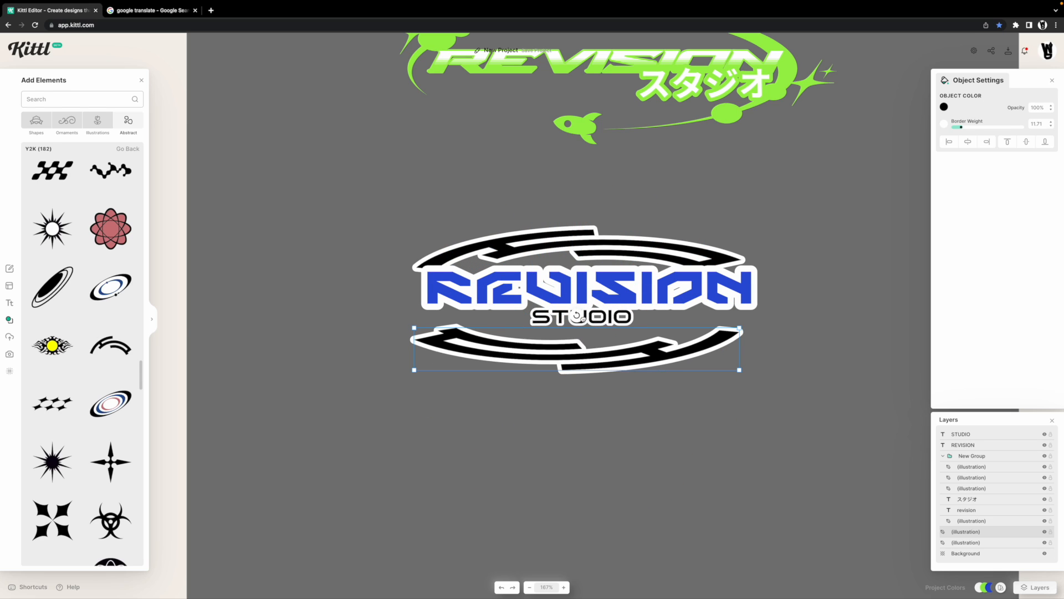
{"action": "scroll", "coordinate": [577, 316], "scroll_direction": "up", "scroll_amount": 5}
{"action": "left_click_drag", "start_coordinate": [550, 393], "coordinate": [553, 374]}
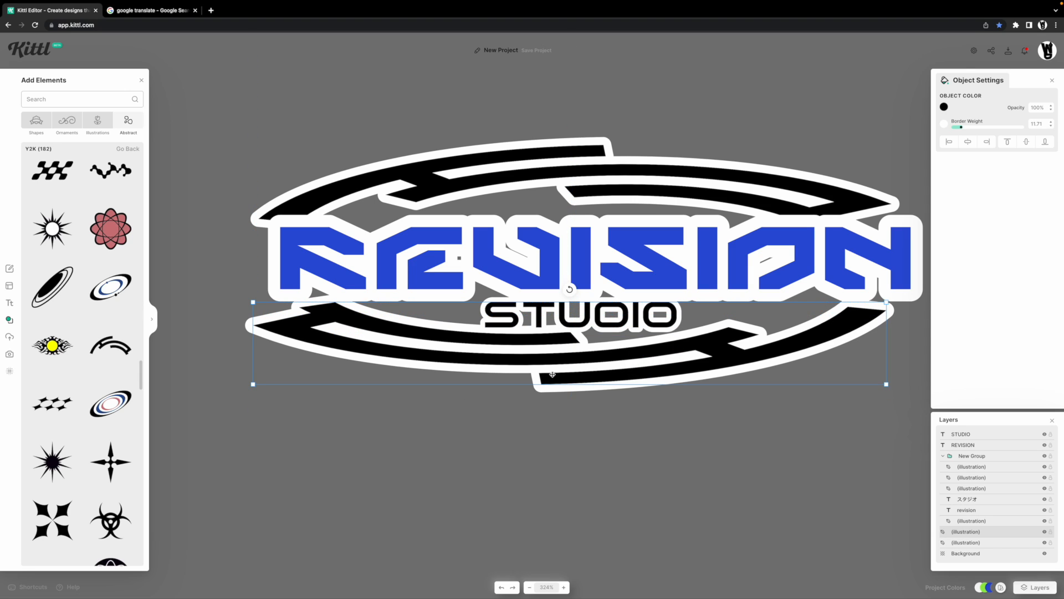
Try flipping the lower arc horizontally, and undo the flip
{"action": "right_click", "coordinate": [565, 364]}
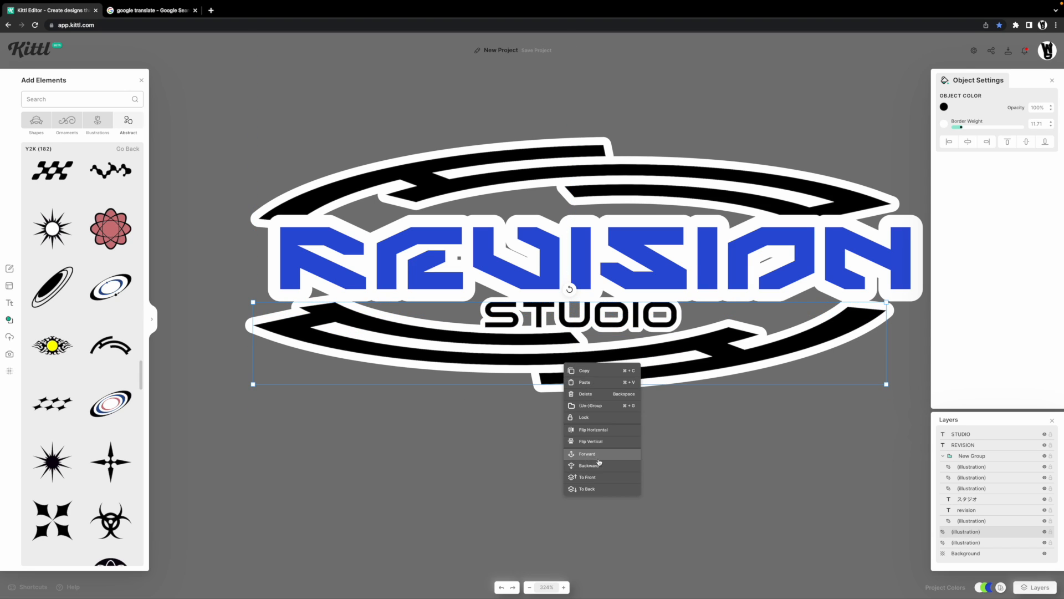
{"action": "left_click", "coordinate": [591, 431]}
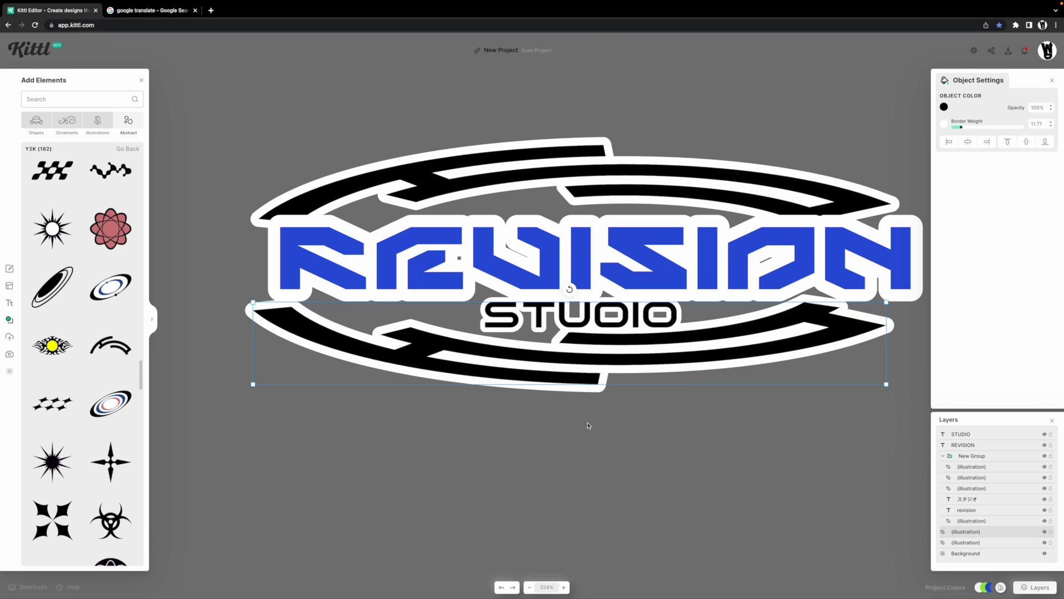
{"action": "scroll", "coordinate": [558, 399], "scroll_direction": "down", "scroll_amount": 2}
{"action": "key", "text": "ctrl+z"}
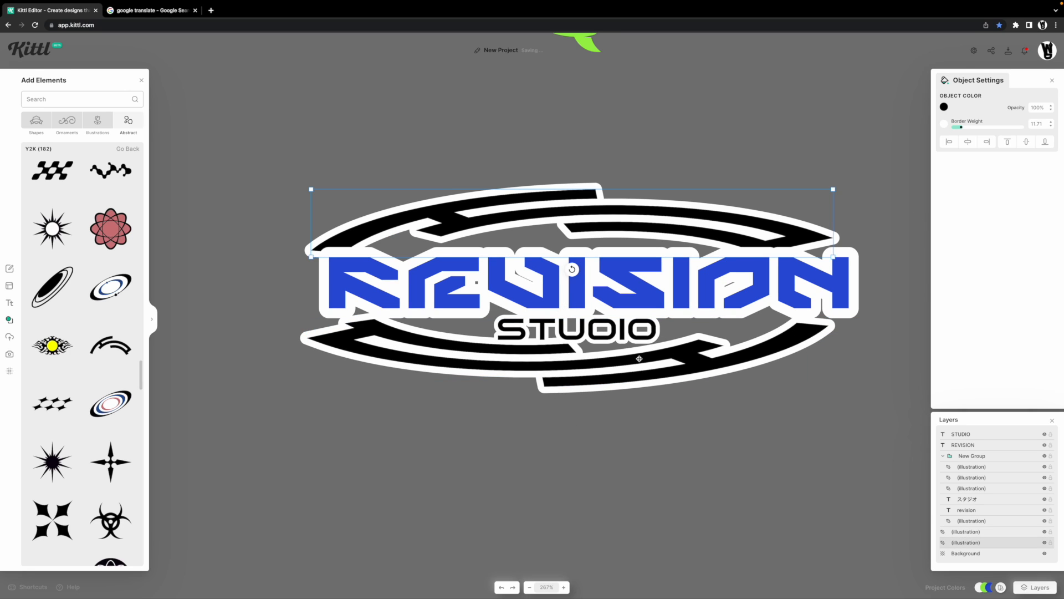
{"action": "left_click", "coordinate": [698, 401]}
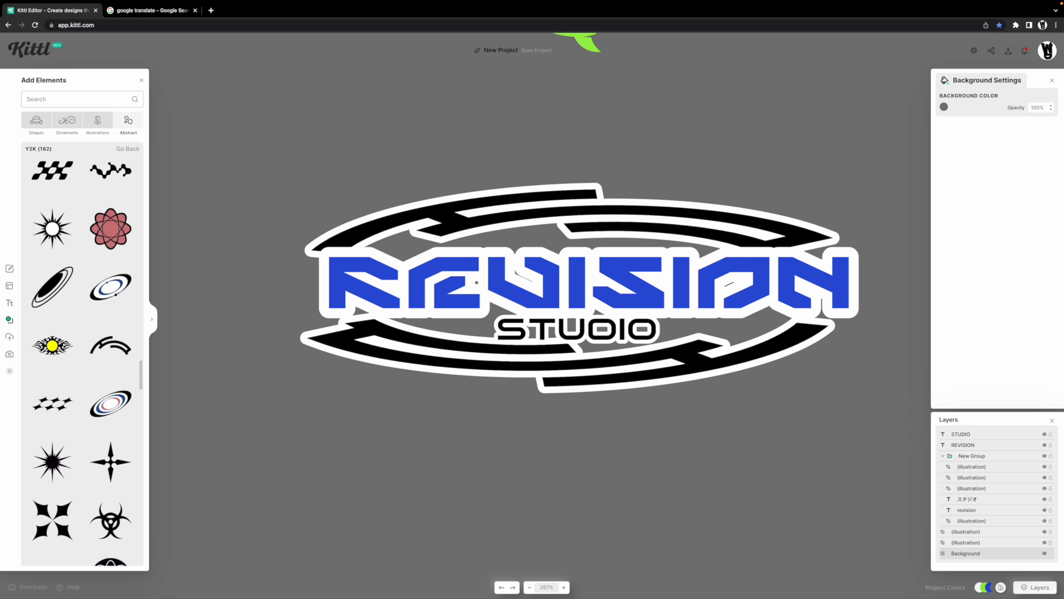
{"action": "left_click_drag", "start_coordinate": [696, 438], "coordinate": [633, 392]}
{"action": "left_click", "coordinate": [580, 326]}
{"action": "left_click", "coordinate": [614, 416]}
{"action": "left_click_drag", "start_coordinate": [520, 404], "coordinate": [592, 388]}
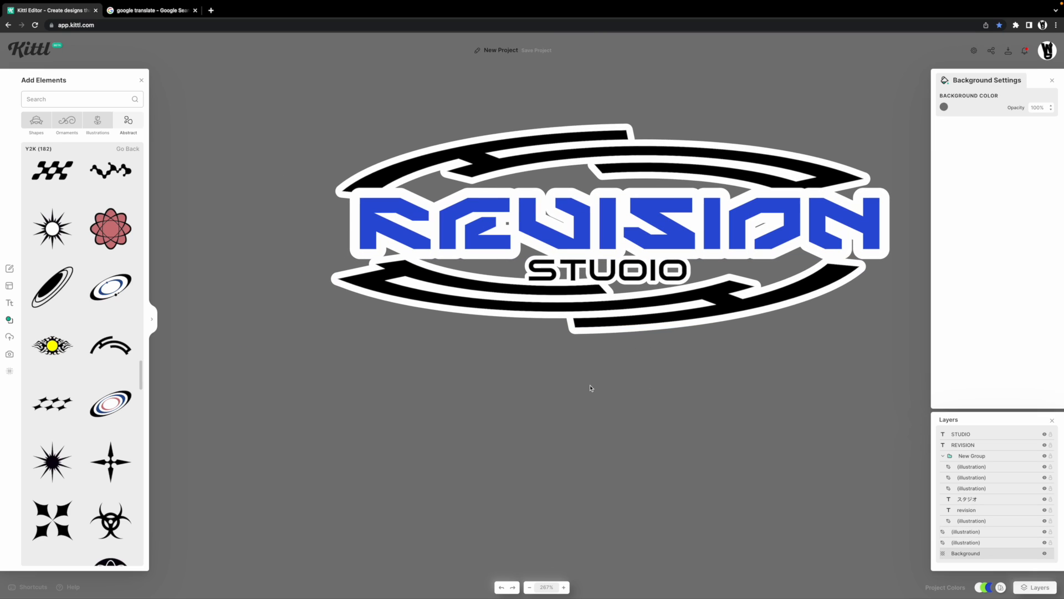
Search the elements for "stars" and insert the black five-pointed star with white and blue outlines
{"action": "left_click", "coordinate": [99, 98]}
{"action": "type", "text": "STAR"}
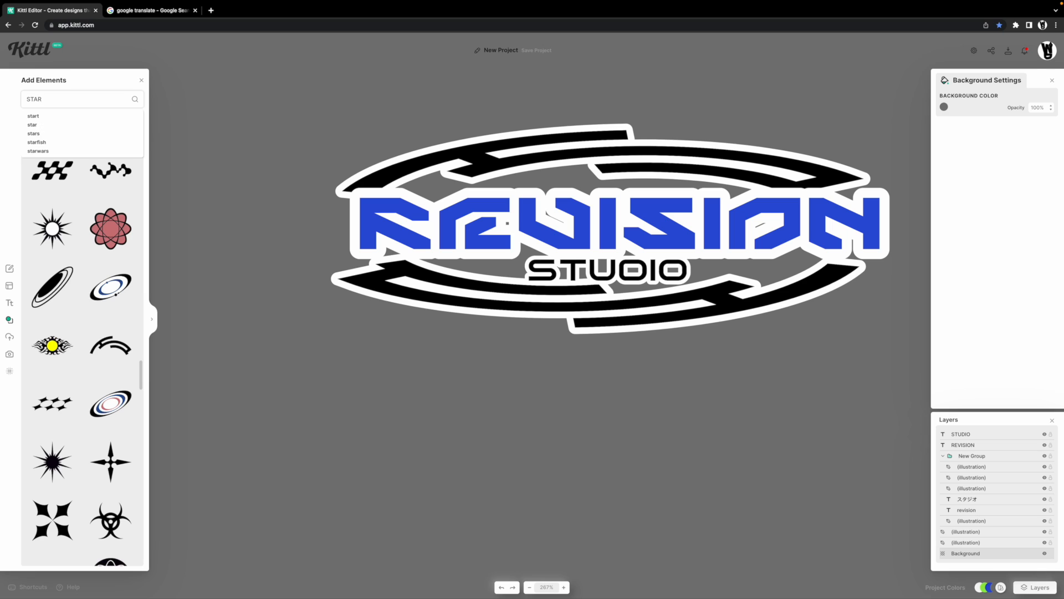
{"action": "key", "text": "Return"}
{"action": "key", "text": "Down"}
{"action": "key", "text": "Return"}
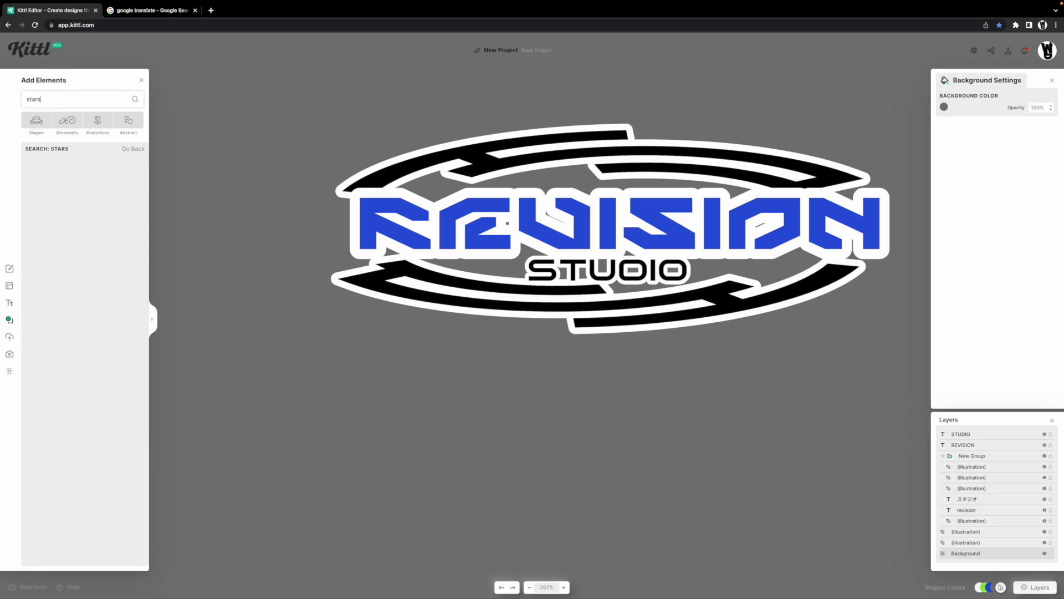
{"action": "scroll", "coordinate": [97, 223], "scroll_direction": "down", "scroll_amount": 4}
{"action": "scroll", "coordinate": [96, 223], "scroll_direction": "up", "scroll_amount": 2}
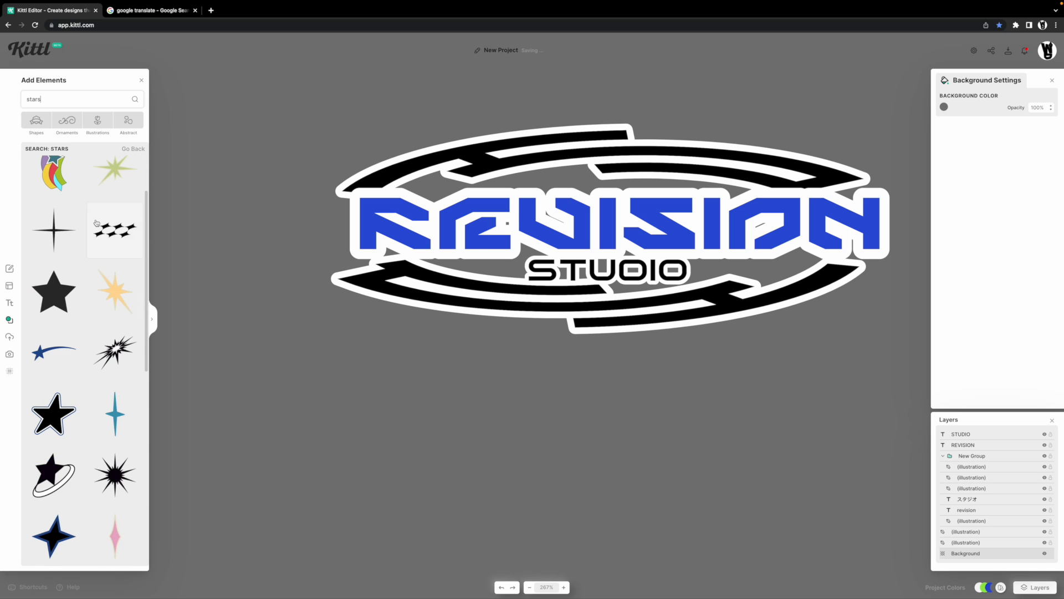
{"action": "left_click", "coordinate": [54, 414]}
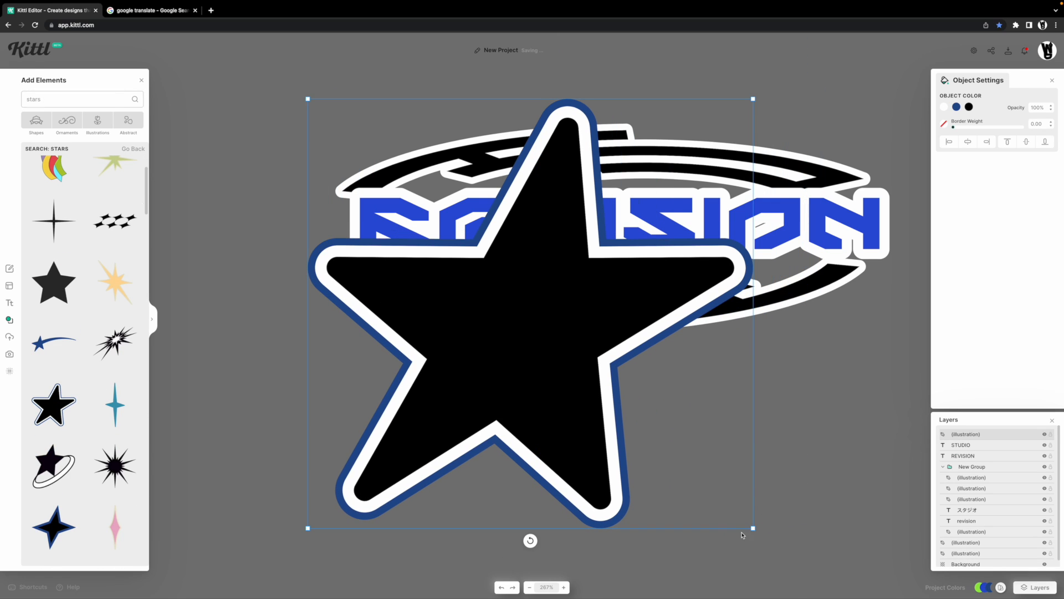
Scale the outlined star down and place it on the empty grey area below the right half of the logo
{"action": "left_click_drag", "start_coordinate": [754, 528], "coordinate": [554, 416]}
{"action": "left_click_drag", "start_coordinate": [754, 527], "coordinate": [438, 224]}
{"action": "left_click_drag", "start_coordinate": [377, 170], "coordinate": [722, 431]}
{"action": "scroll", "coordinate": [723, 431], "scroll_direction": "right", "scroll_amount": 5}
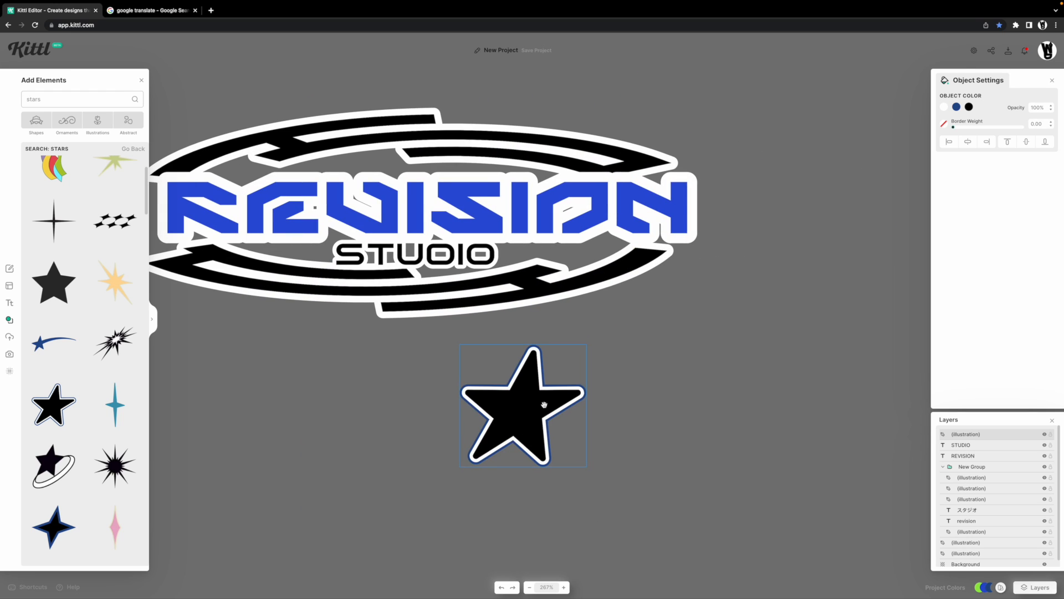
{"action": "left_click_drag", "start_coordinate": [544, 404], "coordinate": [599, 379]}
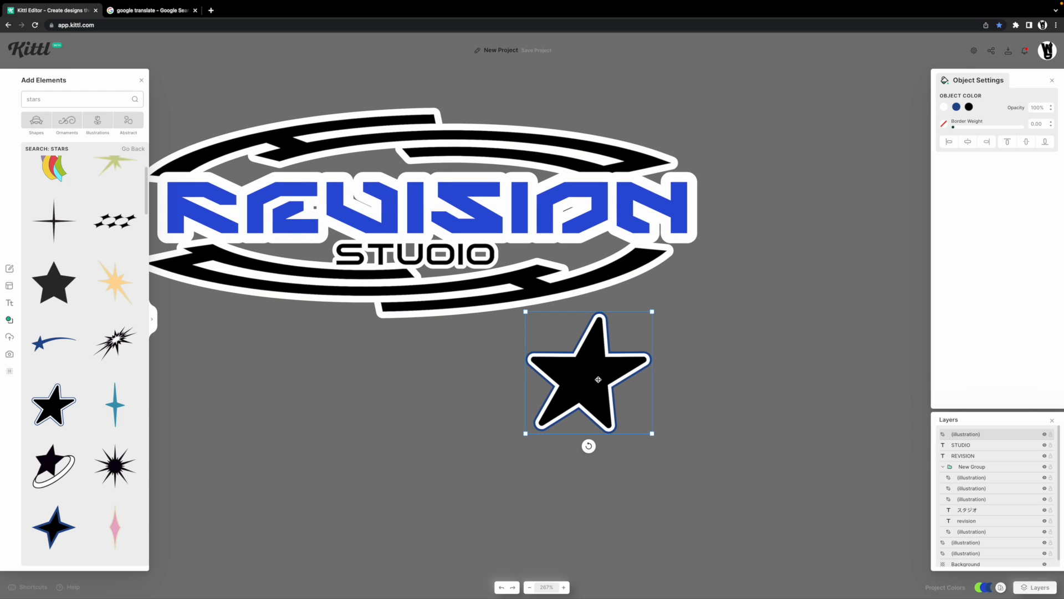
Remove the blue outline colour from the star, keeping its black fill and white outline
{"action": "left_click", "coordinate": [945, 109]}
{"action": "left_click", "coordinate": [956, 107]}
{"action": "left_click", "coordinate": [839, 207]}
{"action": "left_click", "coordinate": [717, 355]}
Duplicate the star, shrink the copy and place it inside the original star
{"action": "scroll", "coordinate": [596, 361], "scroll_direction": "up", "scroll_amount": 3}
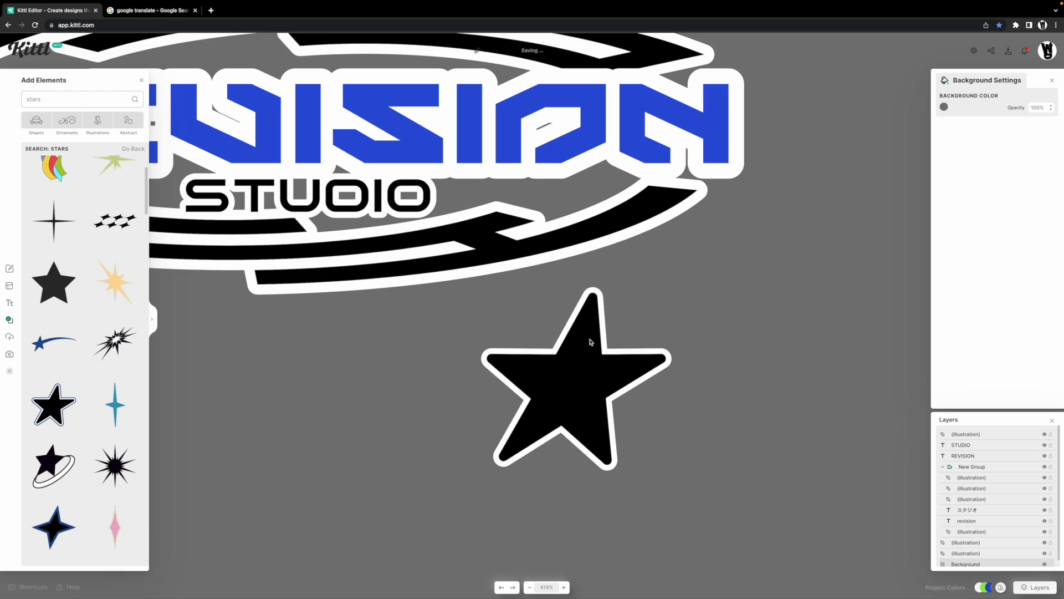
{"action": "left_click", "coordinate": [569, 427]}
{"action": "left_click_drag", "start_coordinate": [569, 423], "coordinate": [636, 398]}
{"action": "left_click_drag", "start_coordinate": [732, 455], "coordinate": [643, 368]}
{"action": "left_click_drag", "start_coordinate": [591, 341], "coordinate": [606, 375]}
Align the two stars with each other, enlarging the inner star slightly and centring it within the outer one
{"action": "left_click", "coordinate": [549, 411]}
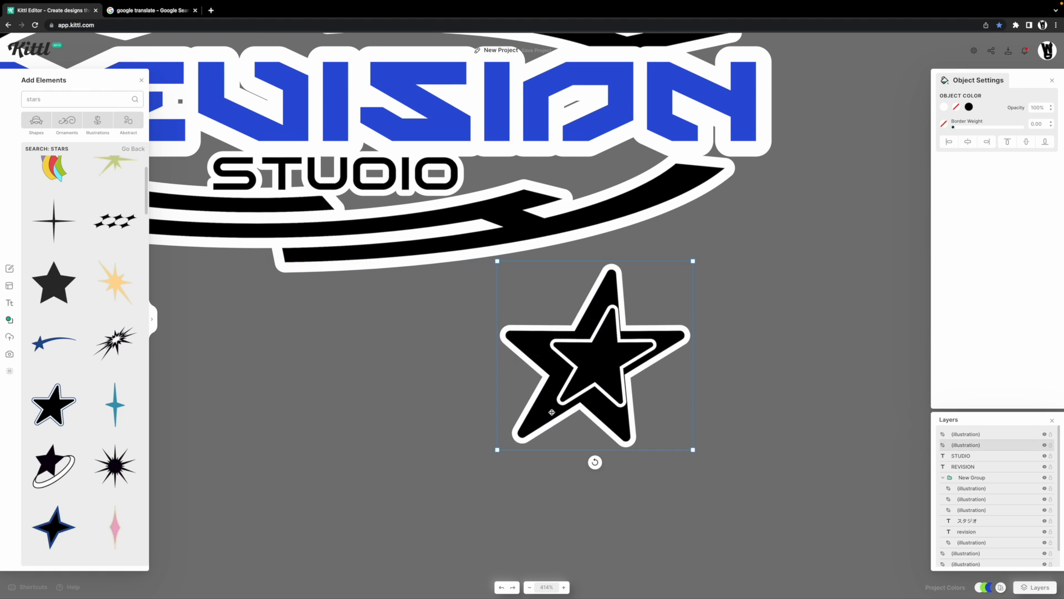
{"action": "left_click", "coordinate": [641, 399]}
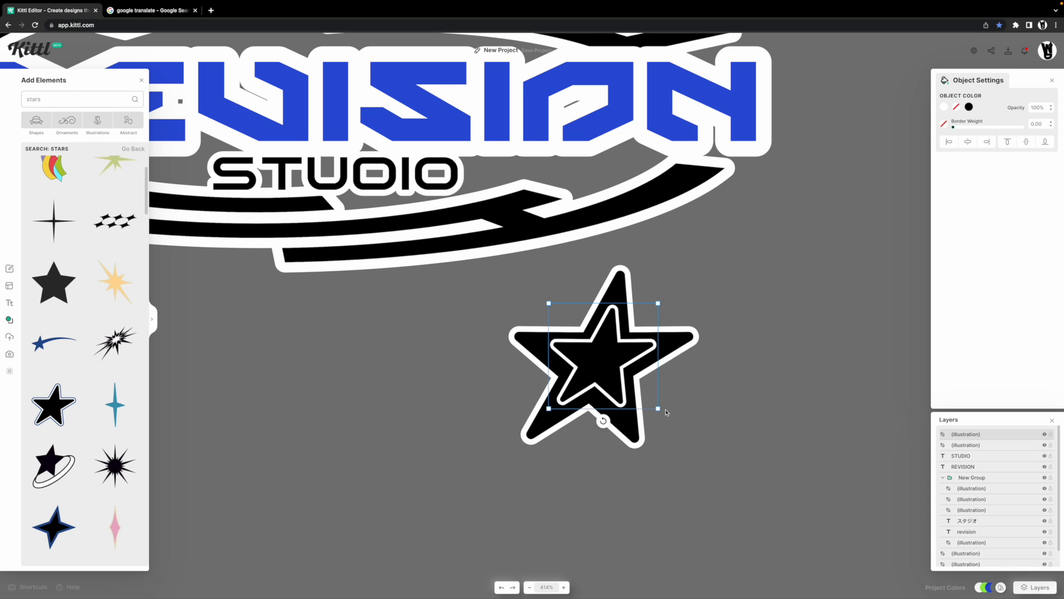
{"action": "scroll", "coordinate": [570, 320], "scroll_direction": "up", "scroll_amount": 5}
{"action": "left_click_drag", "start_coordinate": [618, 370], "coordinate": [624, 376]}
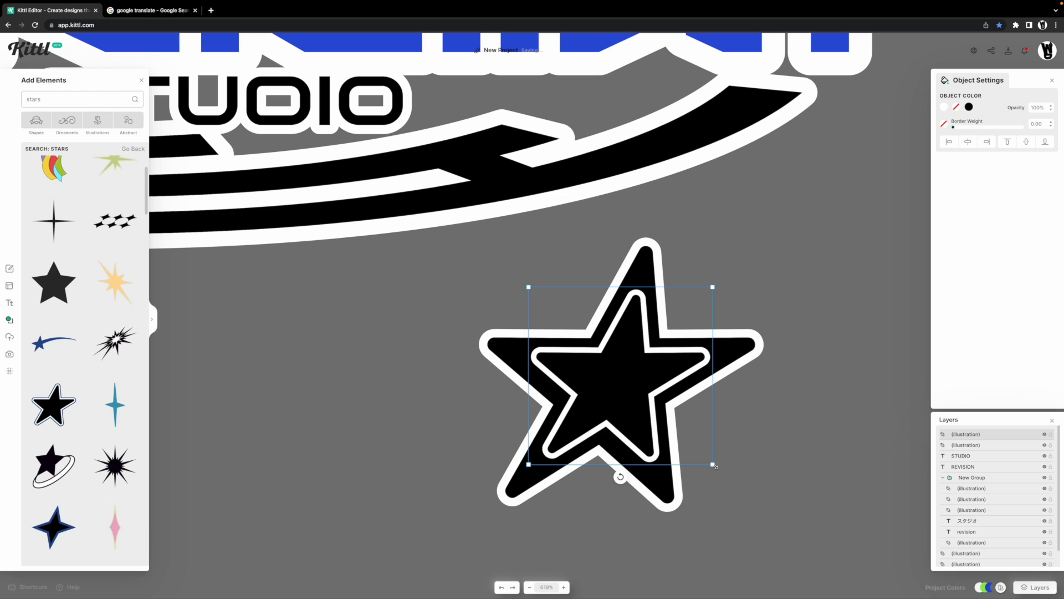
{"action": "left_click_drag", "start_coordinate": [716, 467], "coordinate": [723, 474]}
{"action": "left_click_drag", "start_coordinate": [635, 415], "coordinate": [631, 410]}
{"action": "scroll", "coordinate": [675, 404], "scroll_direction": "right", "scroll_amount": 1}
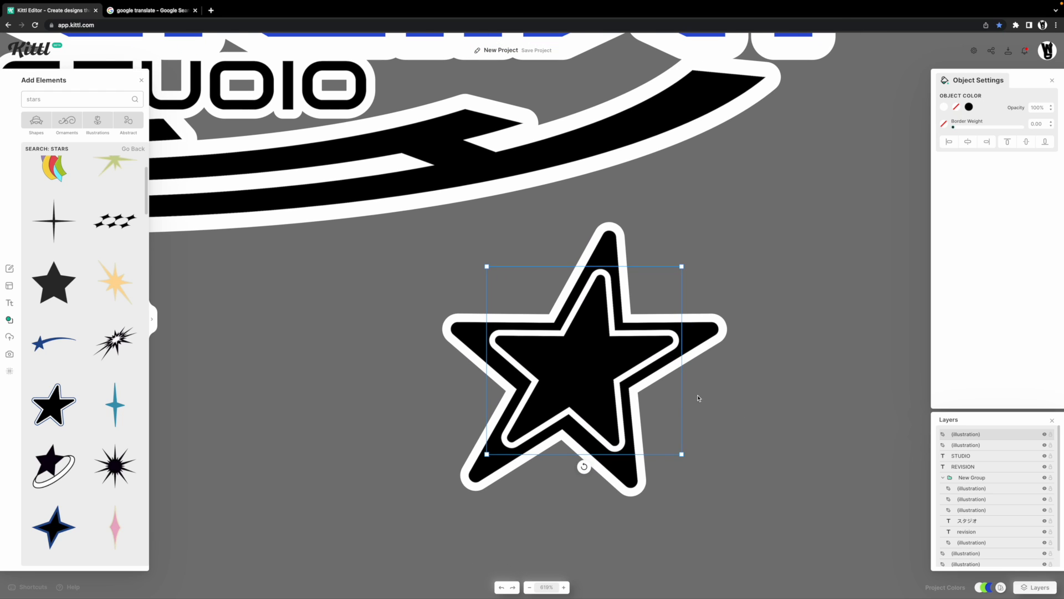
Recolour the inner star's fill from the palette to the same blue as the REVISION lettering
{"action": "left_click", "coordinate": [970, 107]}
{"action": "left_click", "coordinate": [888, 271]}
{"action": "left_click", "coordinate": [676, 240]}
{"action": "scroll", "coordinate": [640, 212], "scroll_direction": "down", "scroll_amount": 3}
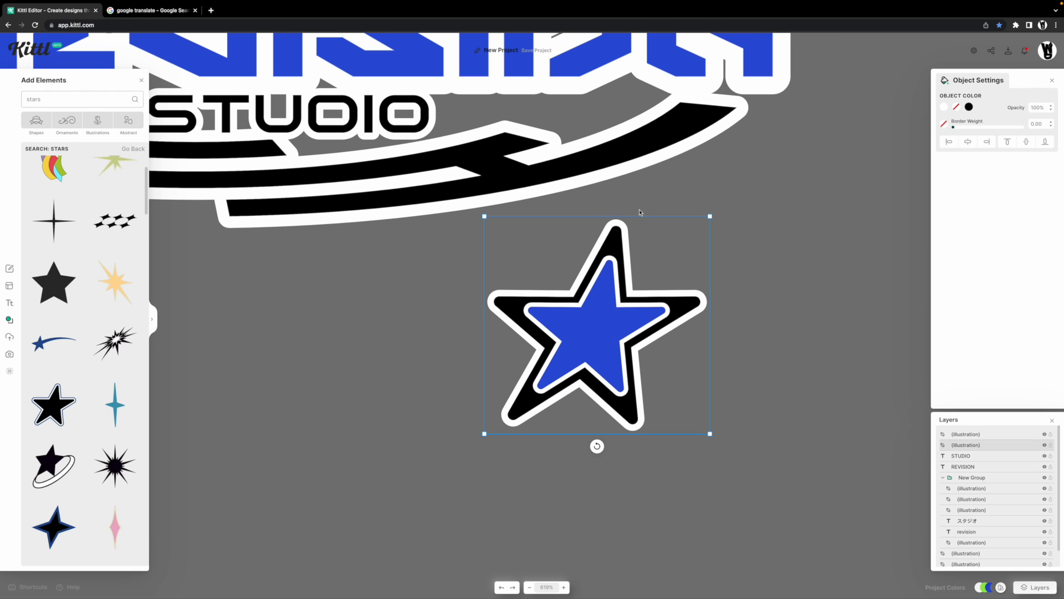
Group the outer and inner stars together and name the group star
{"action": "left_click", "coordinate": [708, 251]}
{"action": "scroll", "coordinate": [708, 251], "scroll_direction": "down", "scroll_amount": 5}
{"action": "scroll", "coordinate": [713, 256], "scroll_direction": "up", "scroll_amount": 3}
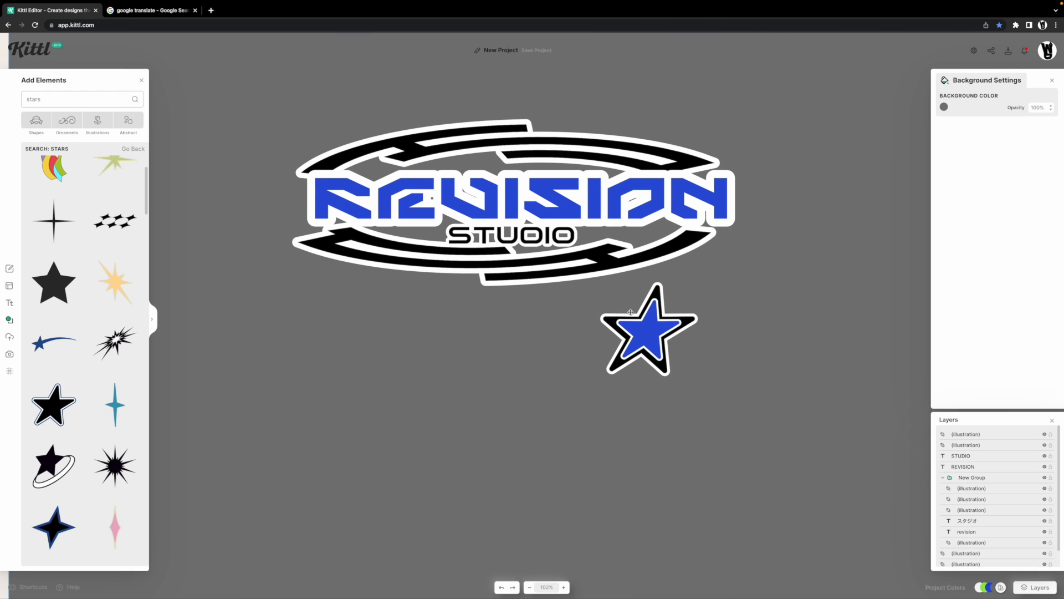
{"action": "left_click", "coordinate": [645, 313]}
{"action": "scroll", "coordinate": [648, 307], "scroll_direction": "up", "scroll_amount": 4}
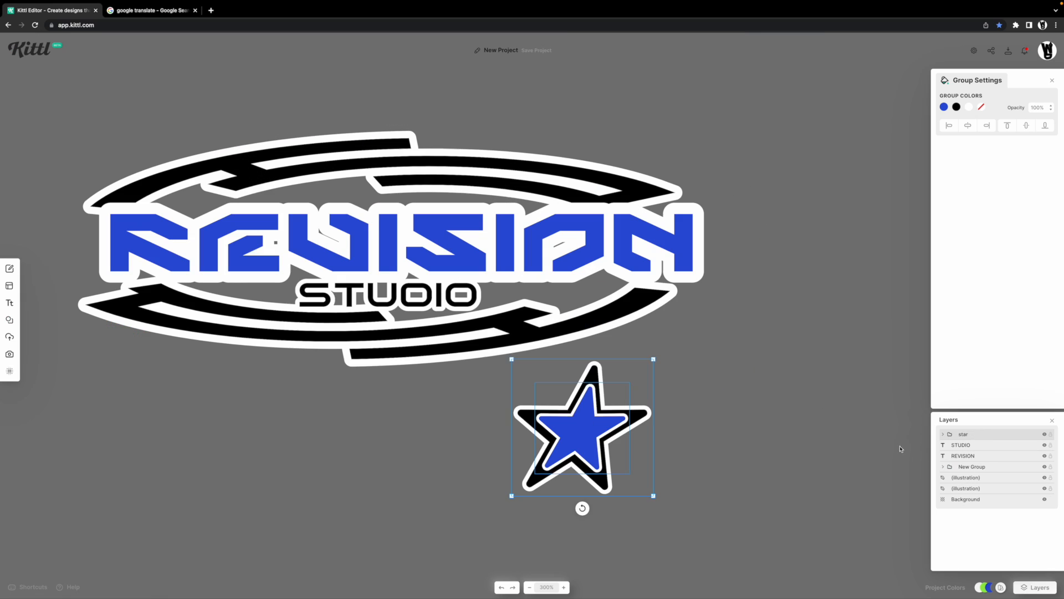
Move the star group onto the upper corner of the final N in REVISION and scale it down
{"action": "left_click", "coordinate": [729, 437]}
{"action": "left_click", "coordinate": [577, 424]}
{"action": "left_click_drag", "start_coordinate": [577, 424], "coordinate": [689, 208]}
{"action": "scroll", "coordinate": [706, 189], "scroll_direction": "up", "scroll_amount": 2}
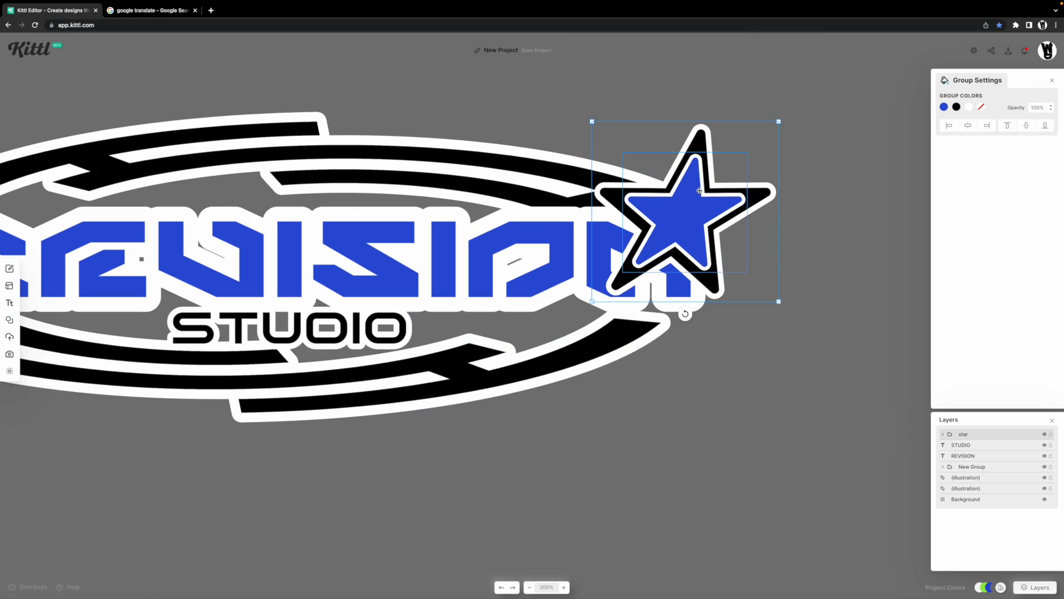
{"action": "left_click_drag", "start_coordinate": [778, 302], "coordinate": [729, 253]}
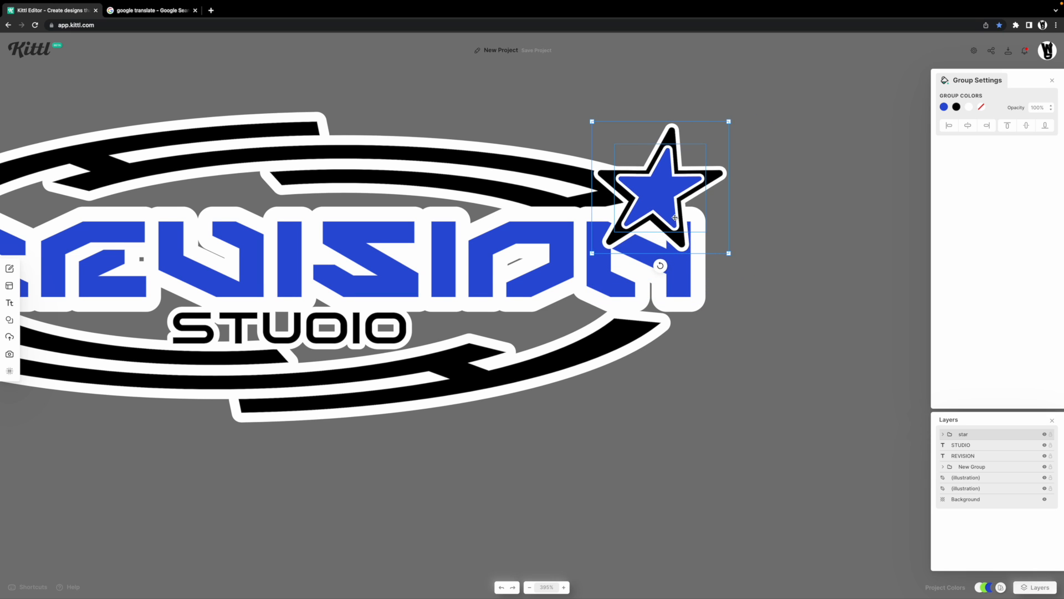
Shrink the star further and adjust its position where the upper arc's end meets the final N
{"action": "scroll", "coordinate": [675, 218], "scroll_direction": "up", "scroll_amount": 4}
{"action": "scroll", "coordinate": [647, 237], "scroll_direction": "up", "scroll_amount": 5}
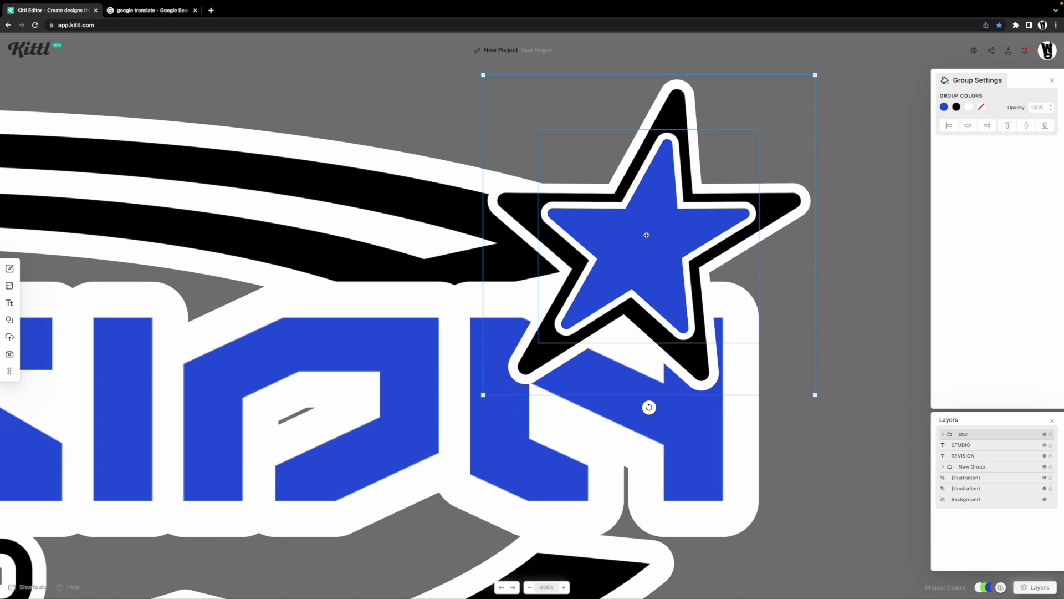
{"action": "left_click_drag", "start_coordinate": [637, 237], "coordinate": [659, 294]}
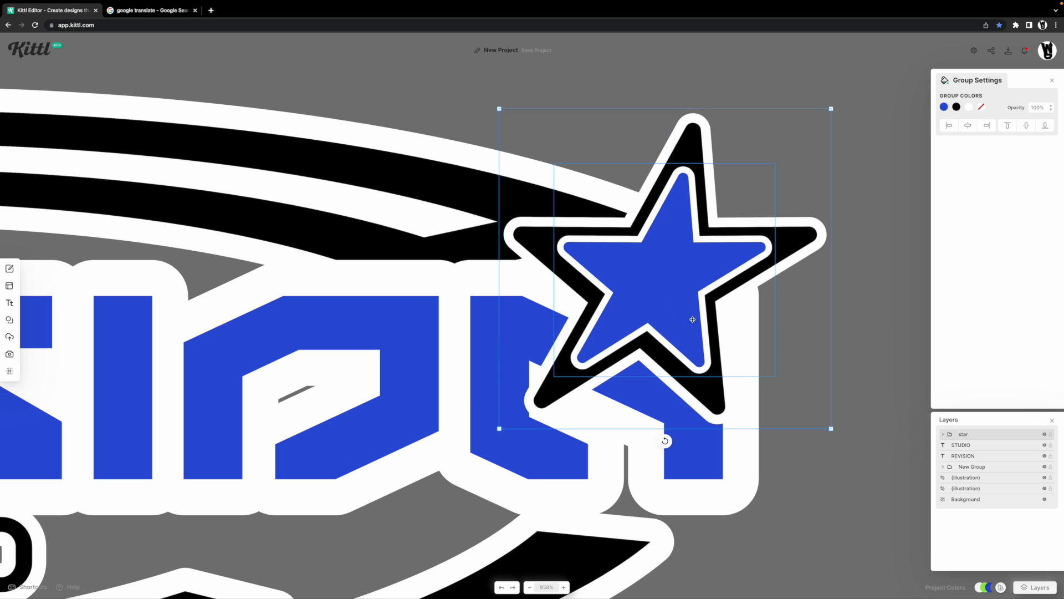
{"action": "left_click_drag", "start_coordinate": [832, 435], "coordinate": [784, 387]}
{"action": "left_click_drag", "start_coordinate": [640, 259], "coordinate": [643, 310]}
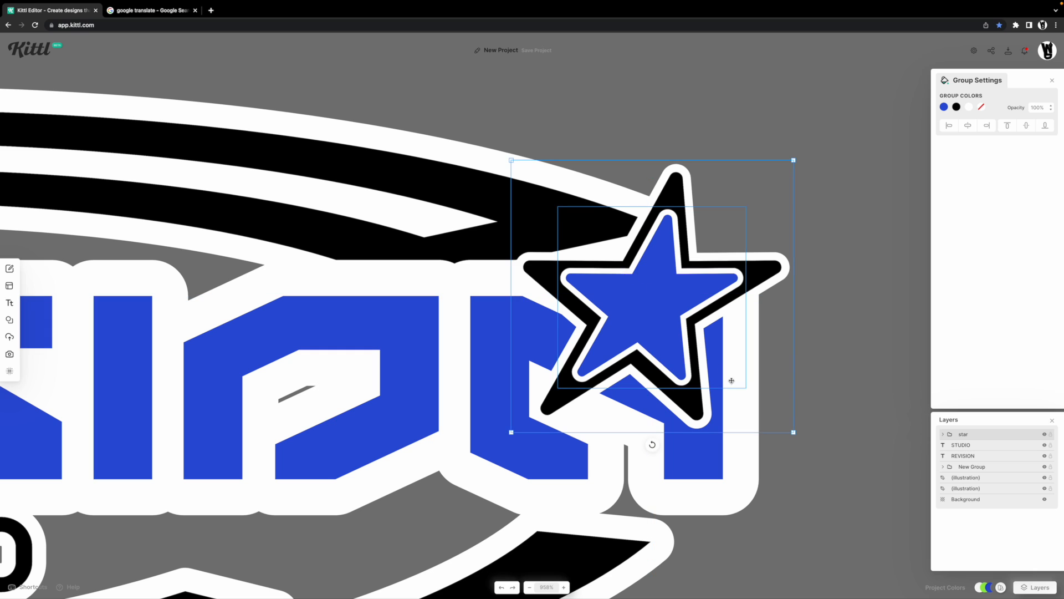
{"action": "left_click_drag", "start_coordinate": [794, 432], "coordinate": [743, 392]}
{"action": "left_click_drag", "start_coordinate": [605, 314], "coordinate": [623, 314]}
{"action": "left_click", "coordinate": [796, 219]}
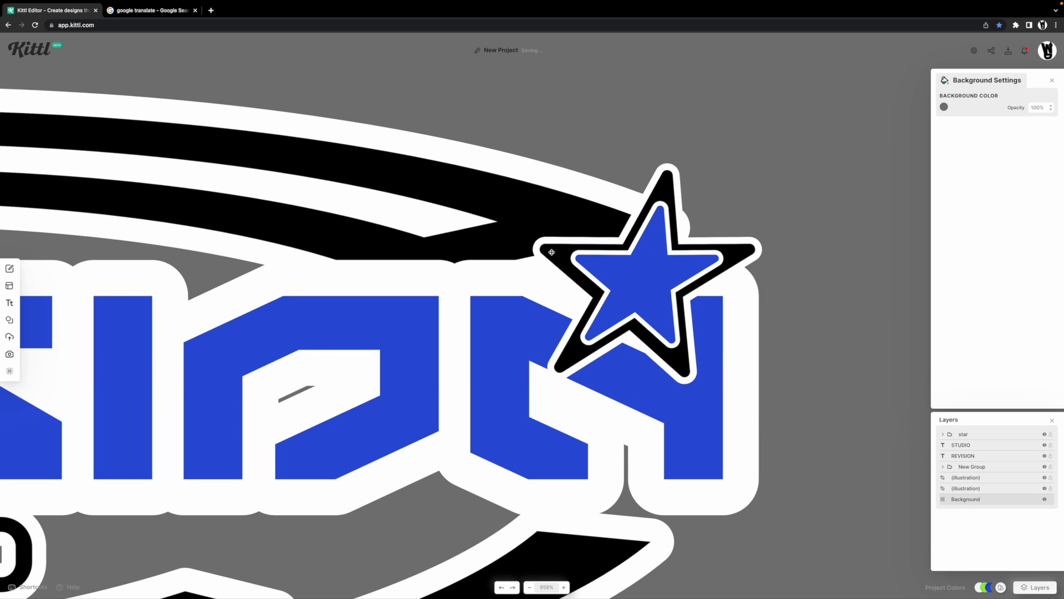
Duplicate the star group and place the copy over the lower corner of the R, where the lower arc begins
{"action": "scroll", "coordinate": [554, 229], "scroll_direction": "down", "scroll_amount": 10}
{"action": "scroll", "coordinate": [509, 236], "scroll_direction": "up", "scroll_amount": 5}
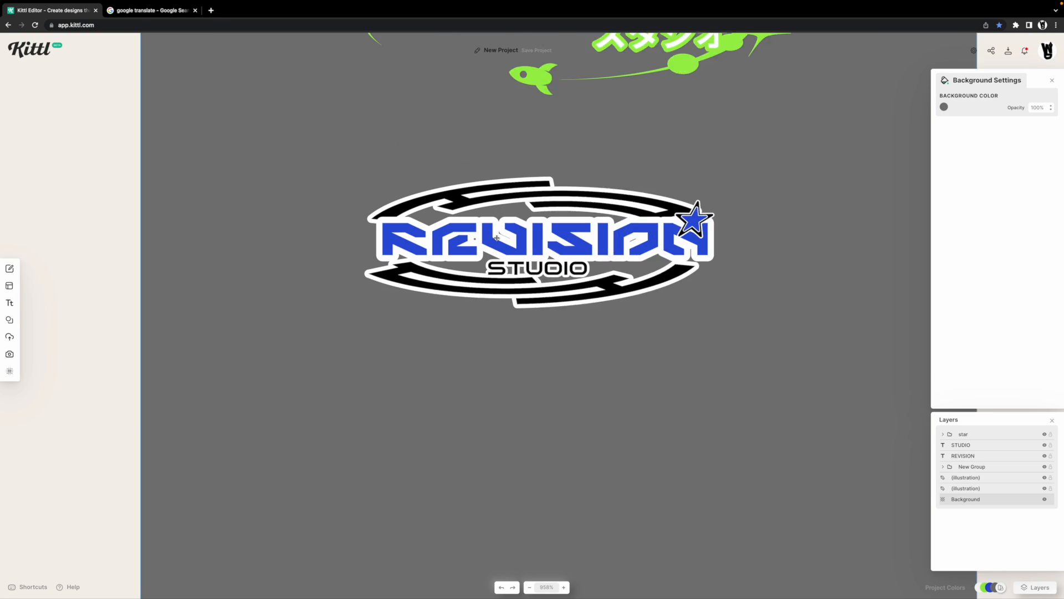
{"action": "left_click_drag", "start_coordinate": [551, 248], "coordinate": [605, 279]}
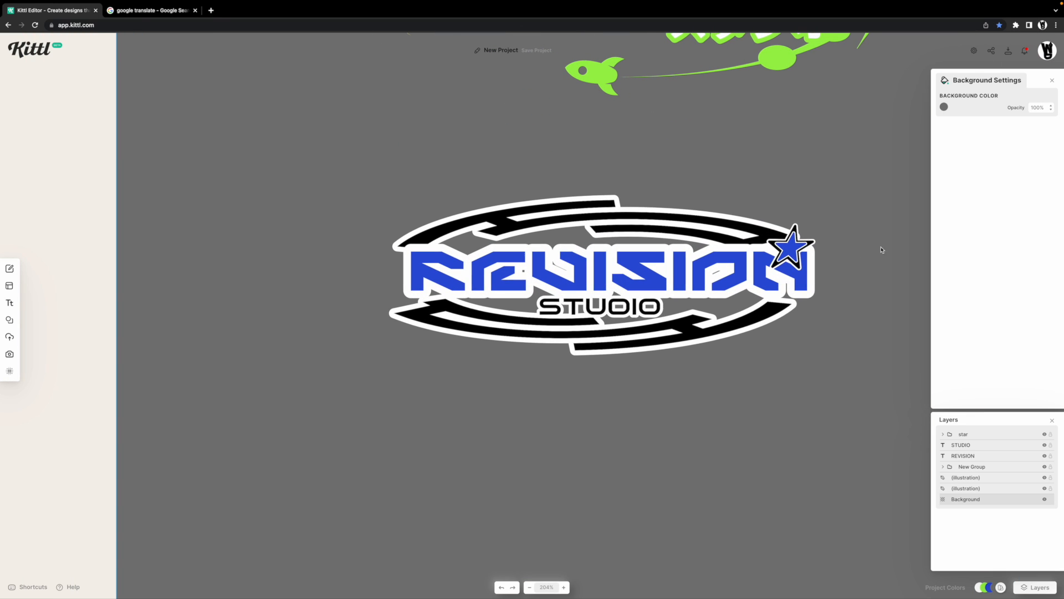
{"action": "left_click", "coordinate": [794, 242]}
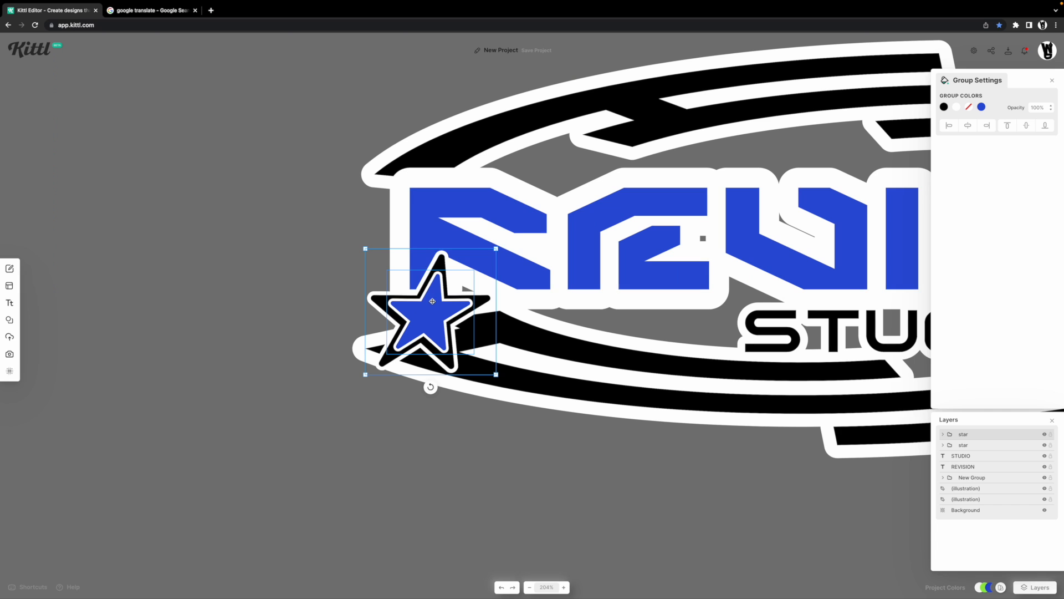
{"action": "left_click_drag", "start_coordinate": [432, 316], "coordinate": [436, 295]}
{"action": "scroll", "coordinate": [437, 295], "scroll_direction": "up", "scroll_amount": 2}
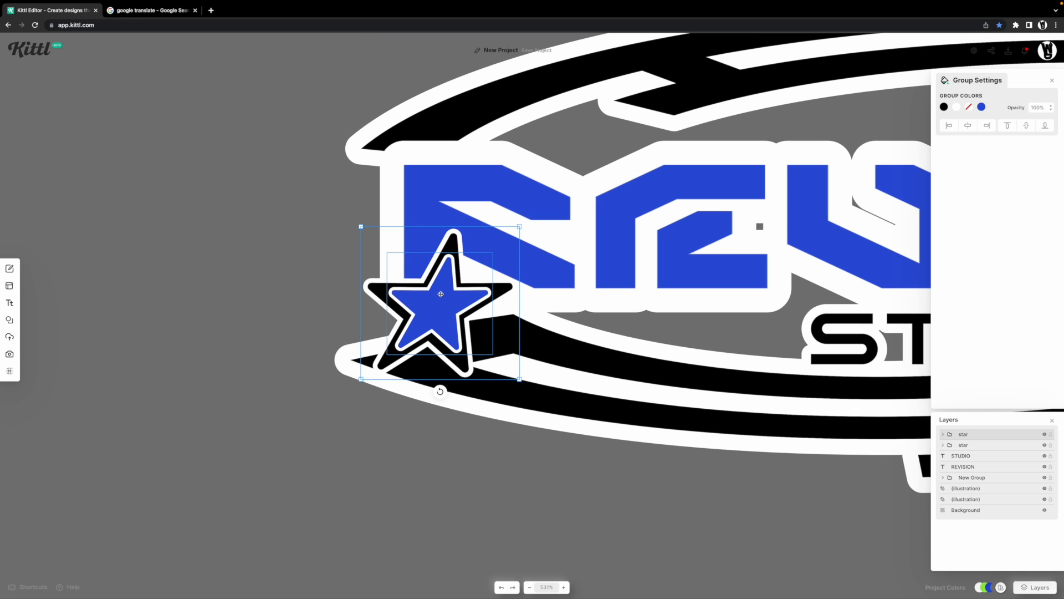
{"action": "left_click_drag", "start_coordinate": [439, 295], "coordinate": [441, 296]}
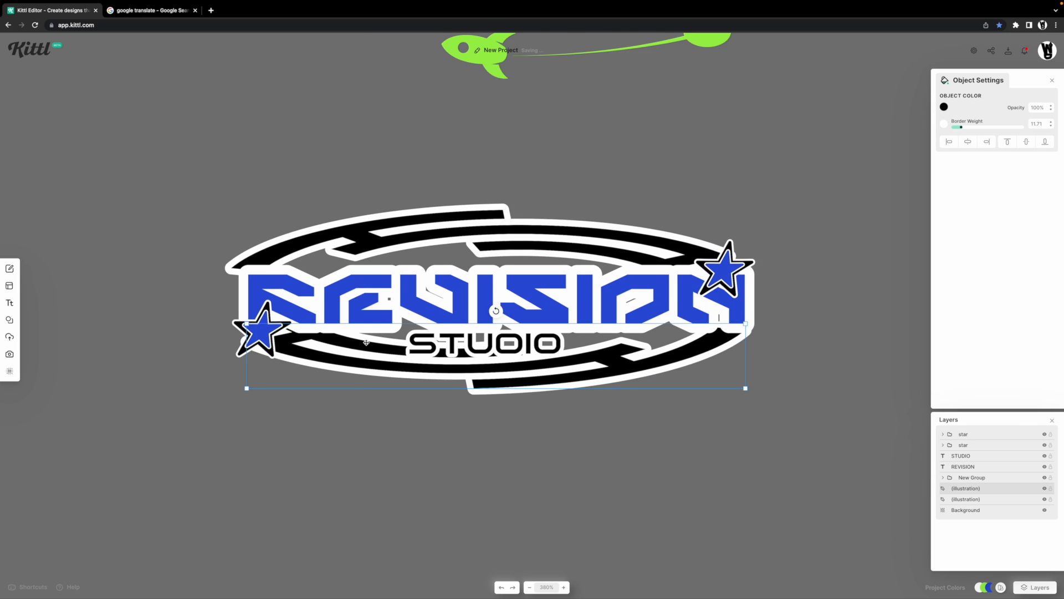
Examine the overall logo with both stars in place, viewing it from several zoom levels
{"action": "scroll", "coordinate": [366, 342], "scroll_direction": "down", "scroll_amount": 3}
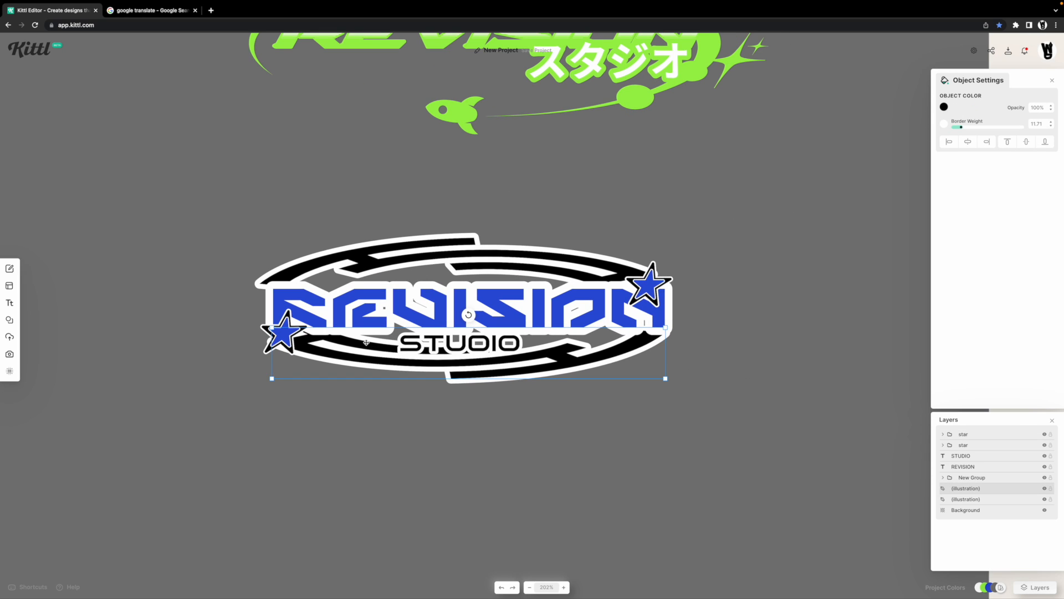
{"action": "left_click", "coordinate": [565, 440]}
{"action": "scroll", "coordinate": [571, 360], "scroll_direction": "up", "scroll_amount": 1}
{"action": "scroll", "coordinate": [459, 259], "scroll_direction": "up", "scroll_amount": 2}
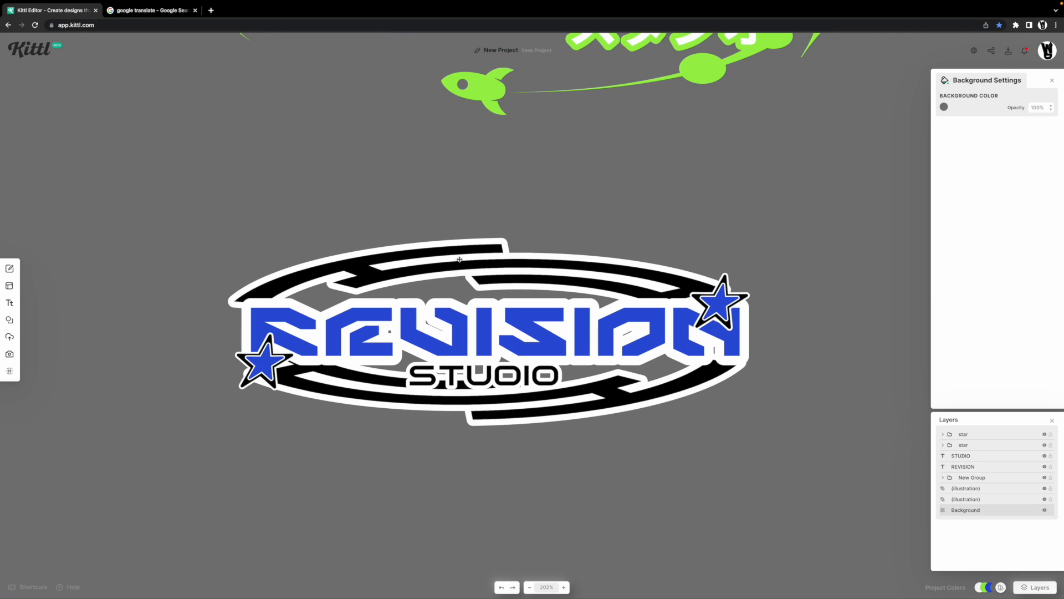
{"action": "left_click", "coordinate": [485, 273]}
{"action": "left_click", "coordinate": [533, 232]}
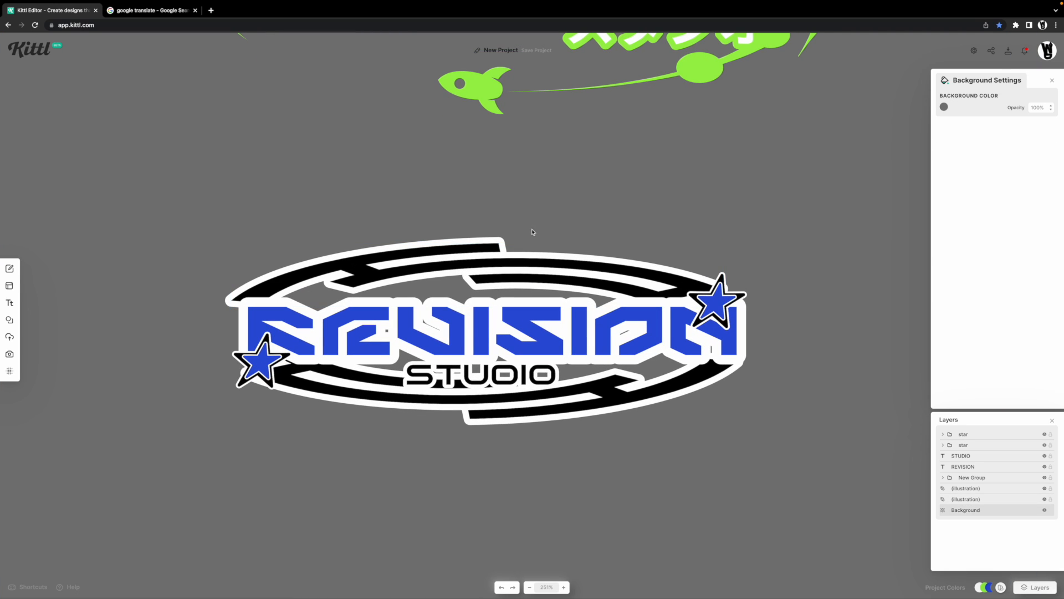
{"action": "left_click_drag", "start_coordinate": [484, 227], "coordinate": [499, 204]}
{"action": "scroll", "coordinate": [500, 207], "scroll_direction": "down", "scroll_amount": 10}
{"action": "scroll", "coordinate": [520, 310], "scroll_direction": "up", "scroll_amount": 10}
{"action": "left_click_drag", "start_coordinate": [807, 500], "coordinate": [575, 197]}
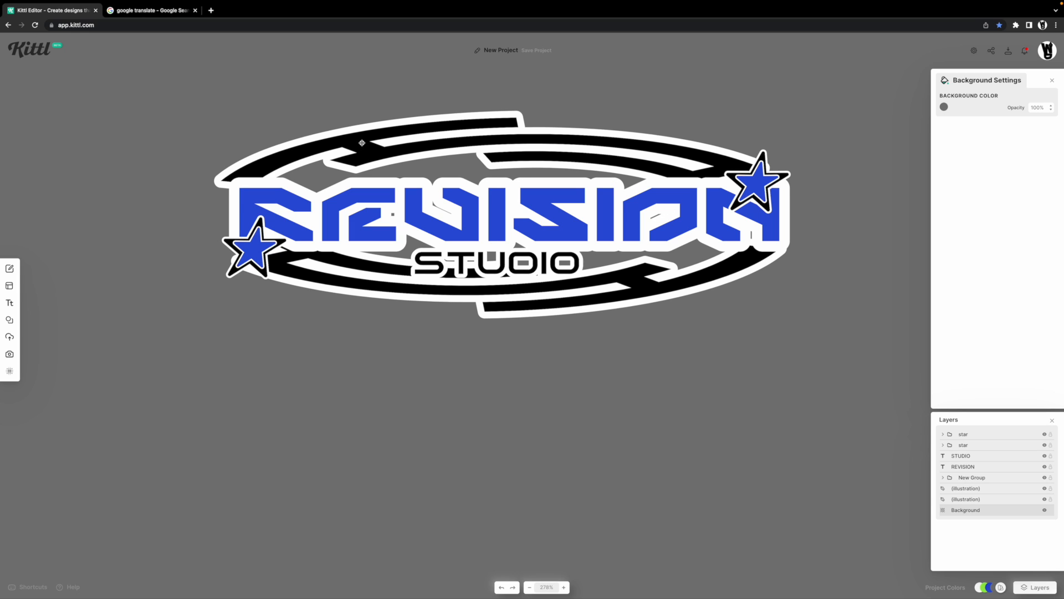
{"action": "scroll", "coordinate": [378, 147], "scroll_direction": "down", "scroll_amount": 4}
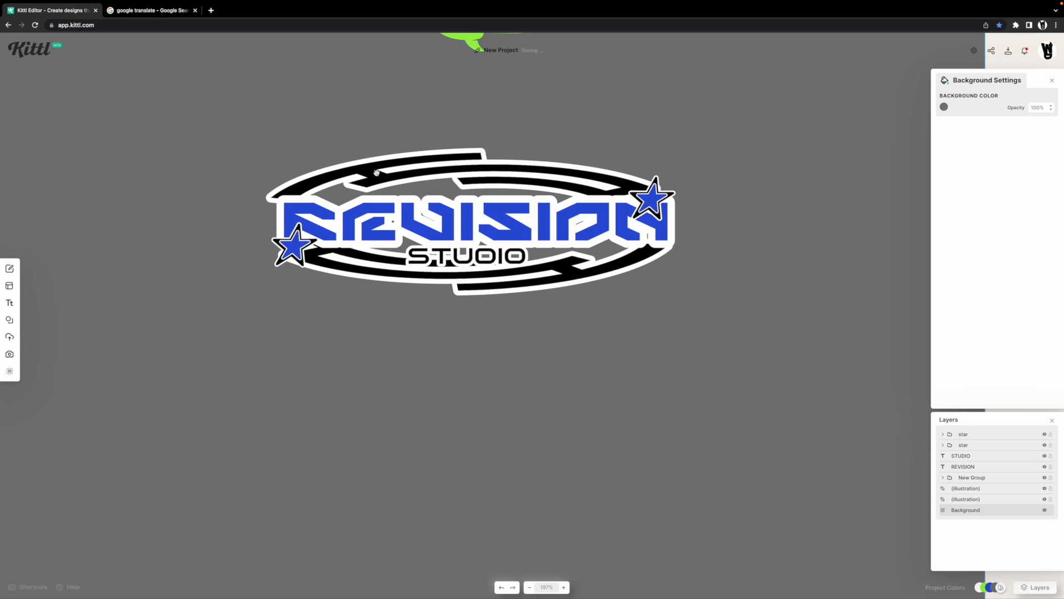
{"action": "left_click_drag", "start_coordinate": [377, 173], "coordinate": [380, 204]}
Group all parts of the blue REVISION STUDIO logo and name the group design 2
{"action": "left_click_drag", "start_coordinate": [229, 143], "coordinate": [719, 330]}
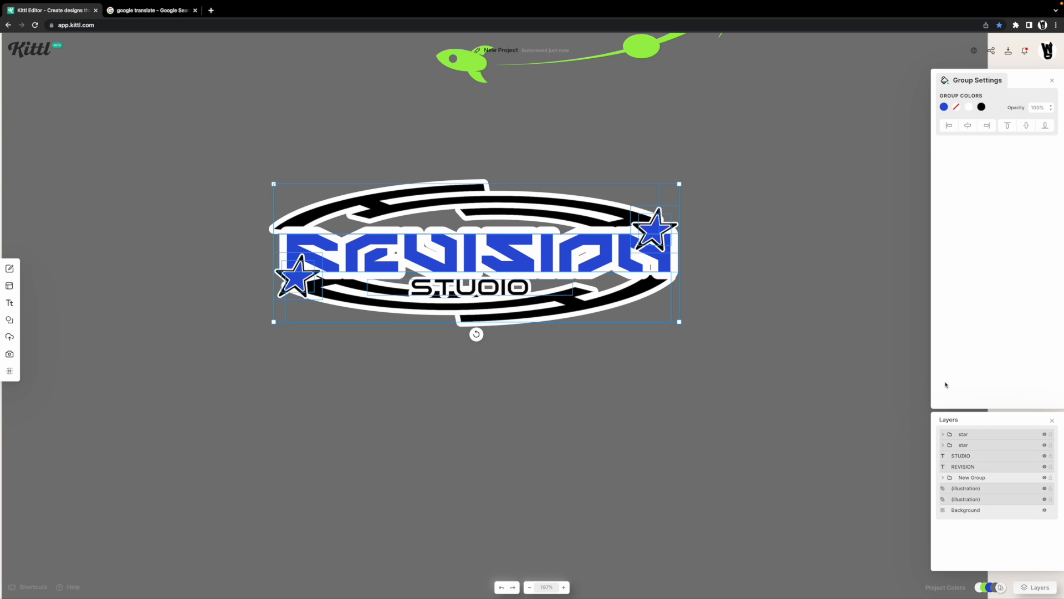
{"action": "key", "text": "super+g"}
{"action": "double_click", "coordinate": [973, 436]}
{"action": "type", "text": "design 2"}
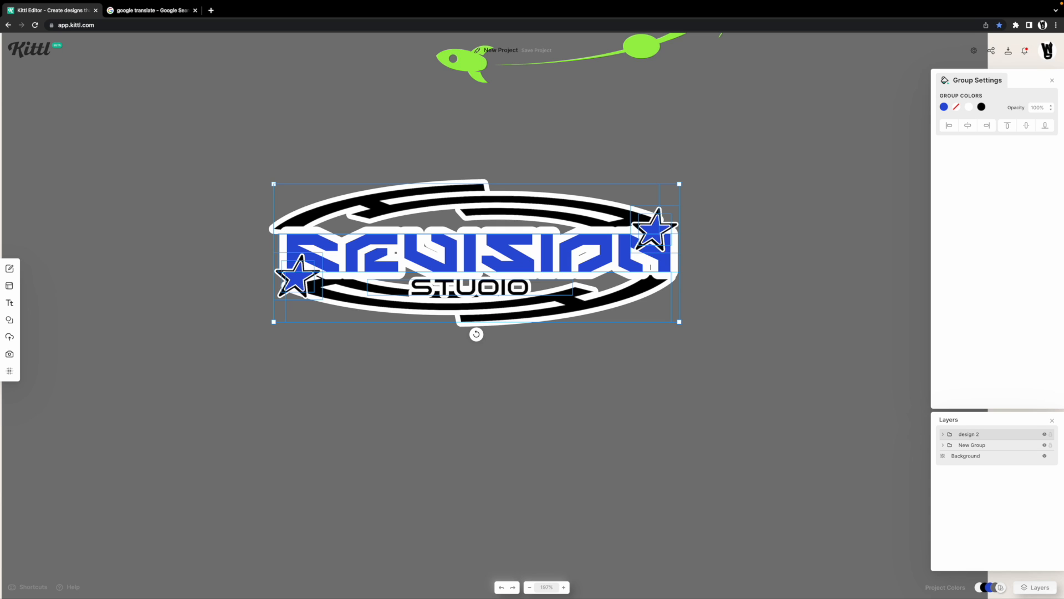
{"action": "left_click", "coordinate": [691, 432]}
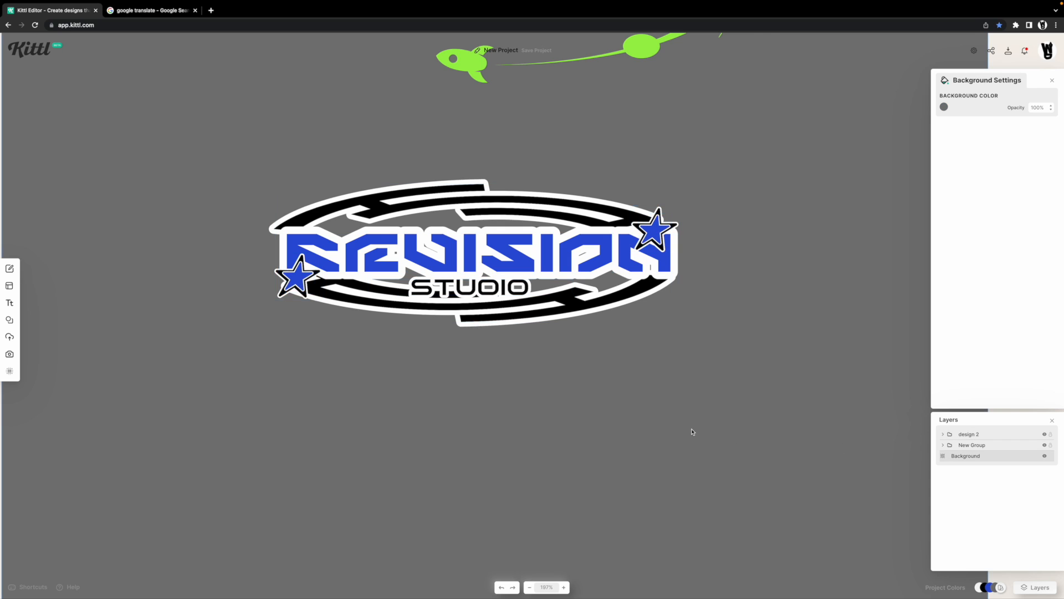
Duplicate the logo below the original as the design 2 bottom group, and lock only the design 2 top group
{"action": "scroll", "coordinate": [468, 361], "scroll_direction": "down", "scroll_amount": 3}
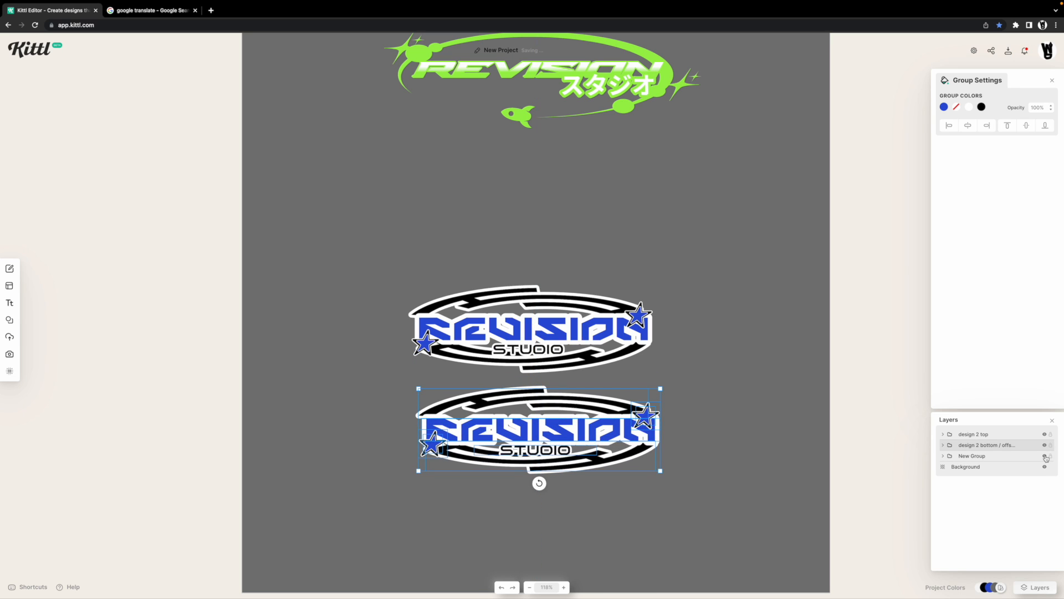
{"action": "left_click", "coordinate": [1050, 445]}
{"action": "left_click", "coordinate": [388, 288]}
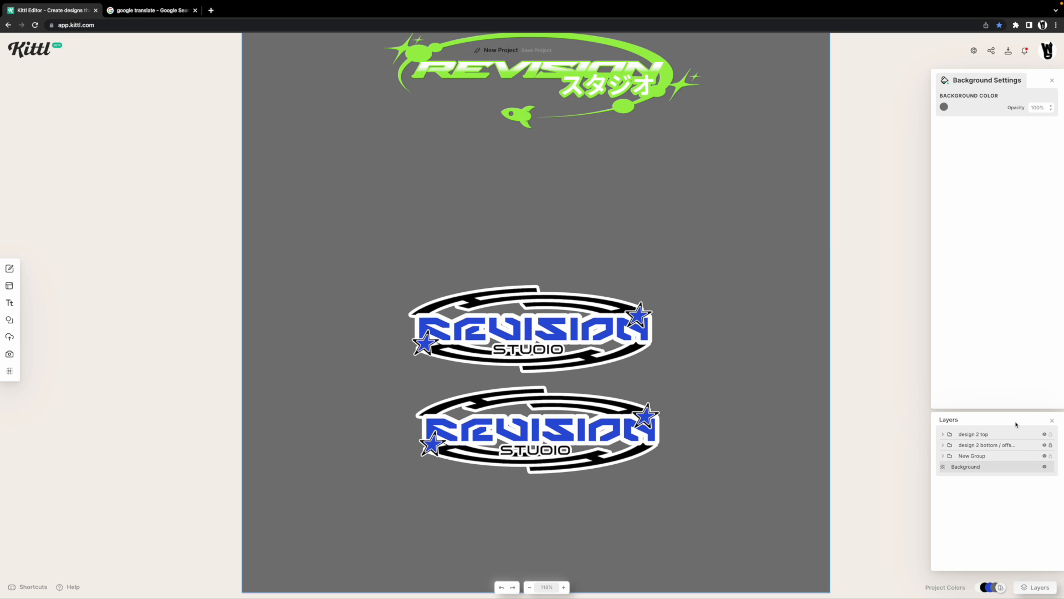
{"action": "left_click", "coordinate": [1027, 436]}
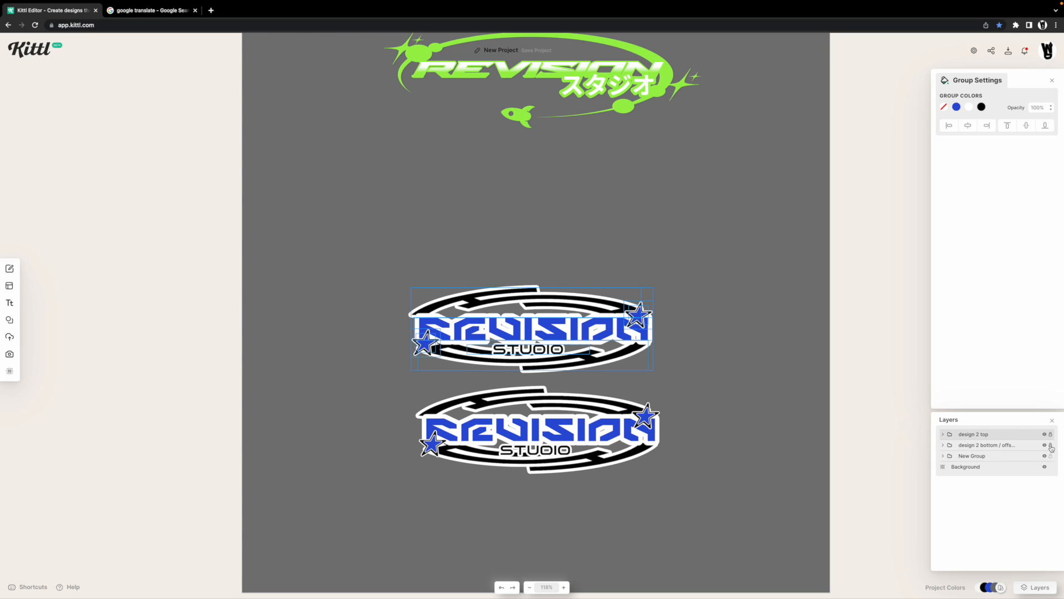
{"action": "left_click", "coordinate": [1051, 445]}
{"action": "scroll", "coordinate": [582, 330], "scroll_direction": "down", "scroll_amount": 1}
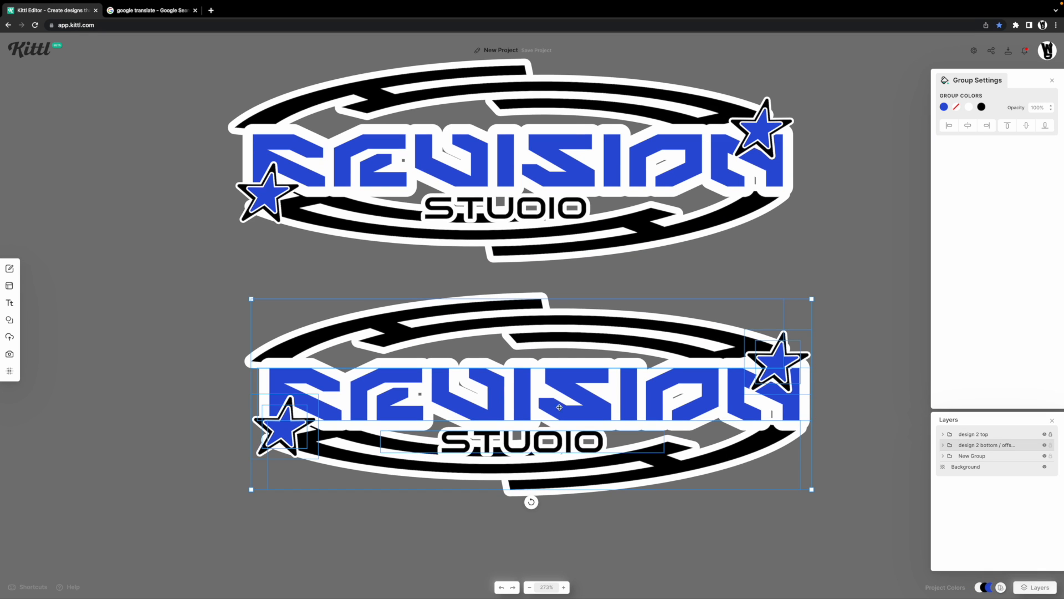
Set the border weight of the upper arc in the design 2 bottom logo to 33
{"action": "double_click", "coordinate": [646, 324]}
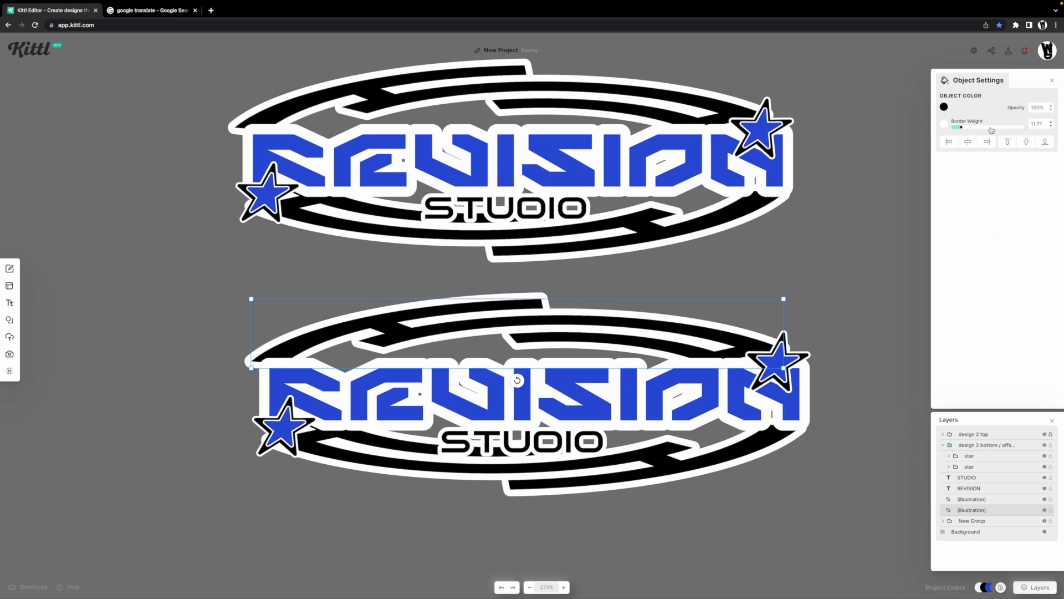
{"action": "left_click_drag", "start_coordinate": [964, 128], "coordinate": [977, 128]}
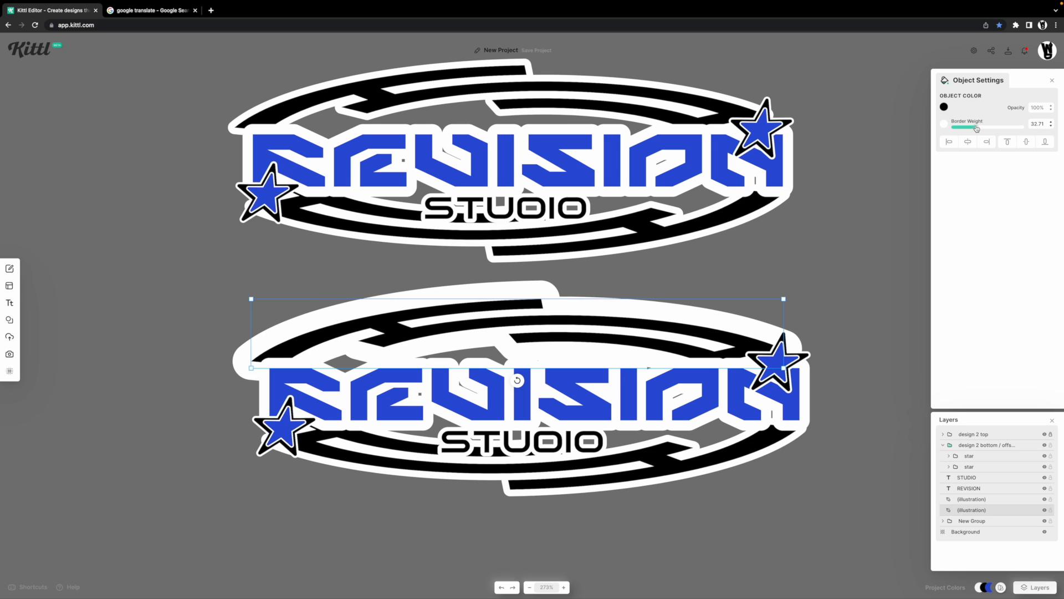
{"action": "left_click", "coordinate": [1047, 122]}
{"action": "type", "text": "35"}
{"action": "key", "text": "Return"}
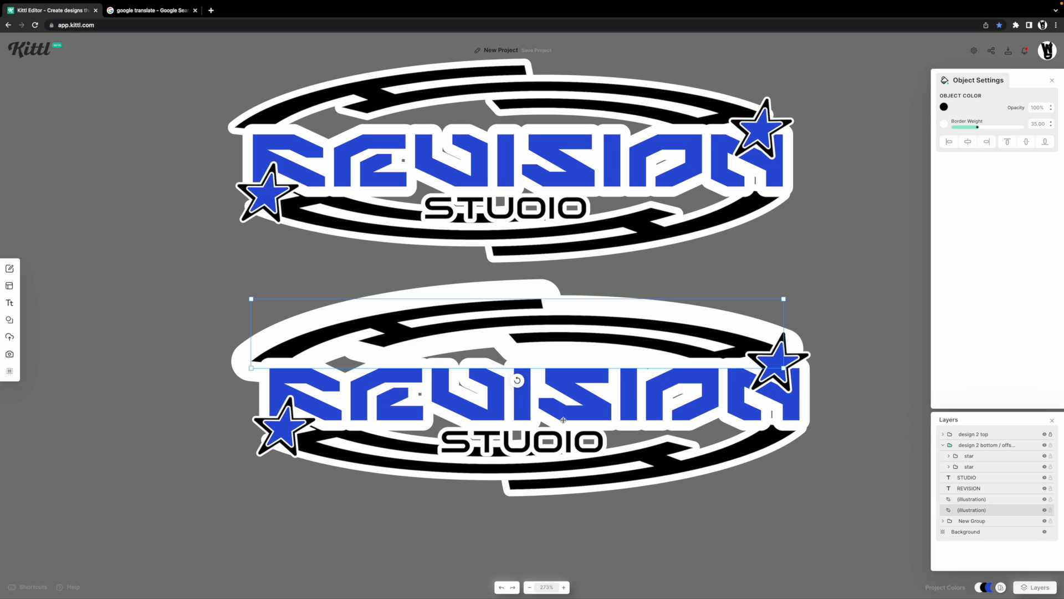
Set the border weight of the lower arc in the design 2 bottom logo to 33 as well
{"action": "left_click", "coordinate": [679, 480]}
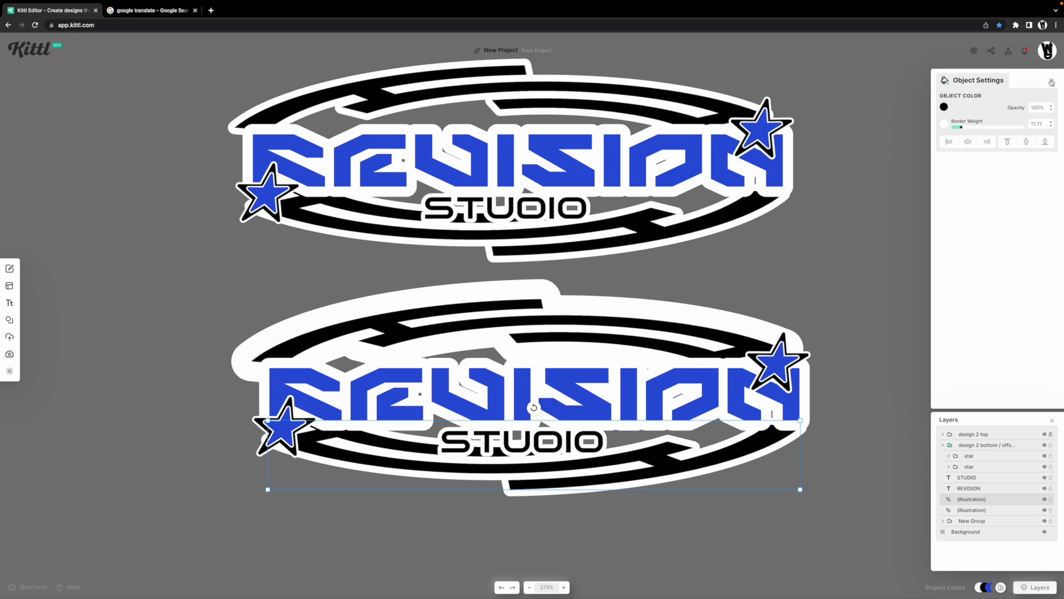
{"action": "left_click", "coordinate": [1042, 123]}
{"action": "type", "text": "35"}
{"action": "key", "text": "Return"}
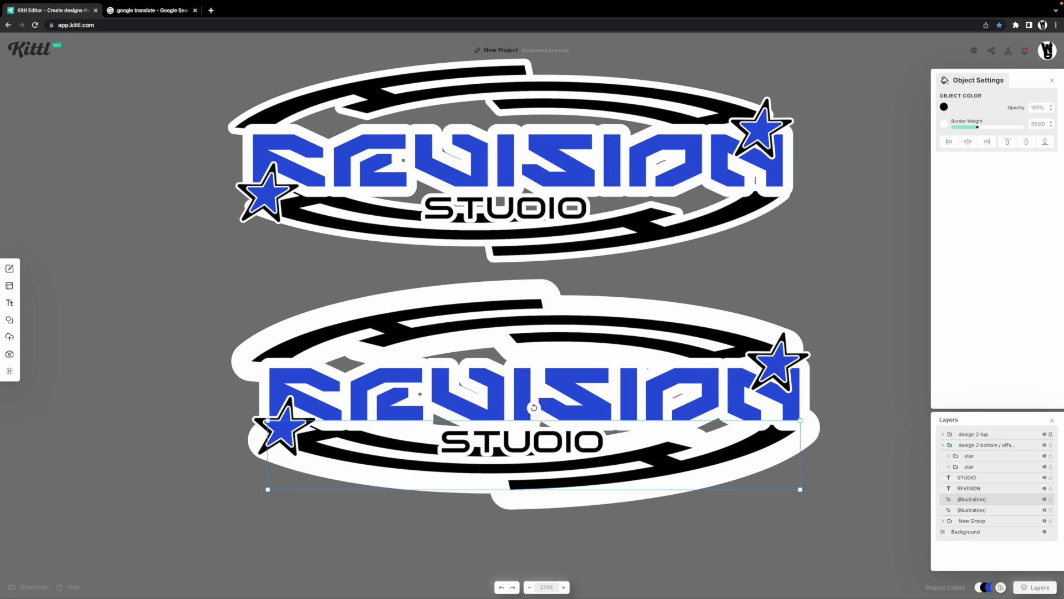
{"action": "left_click", "coordinate": [837, 362]}
{"action": "left_click", "coordinate": [800, 354]}
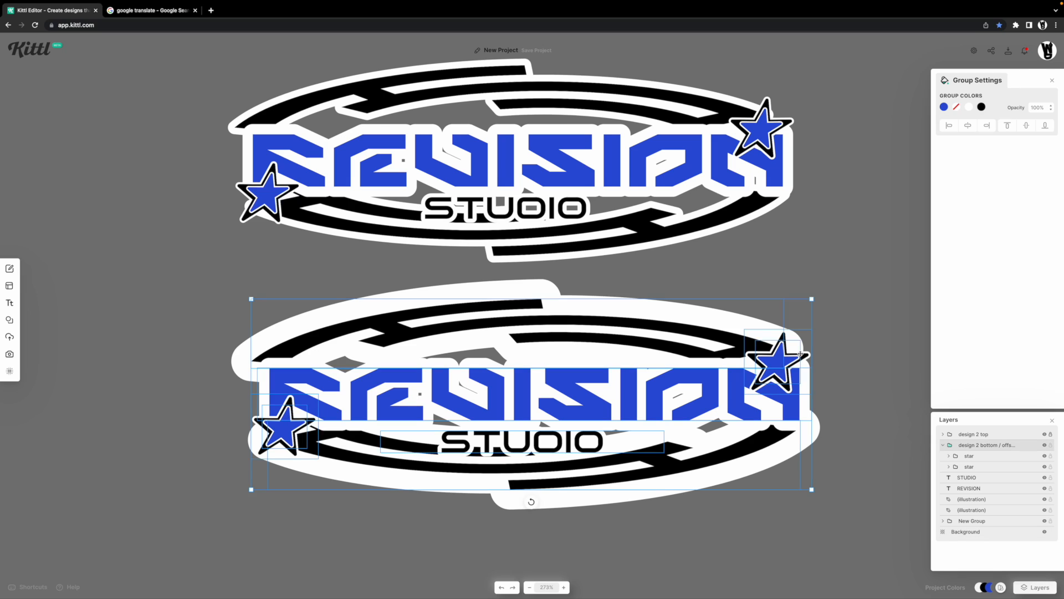
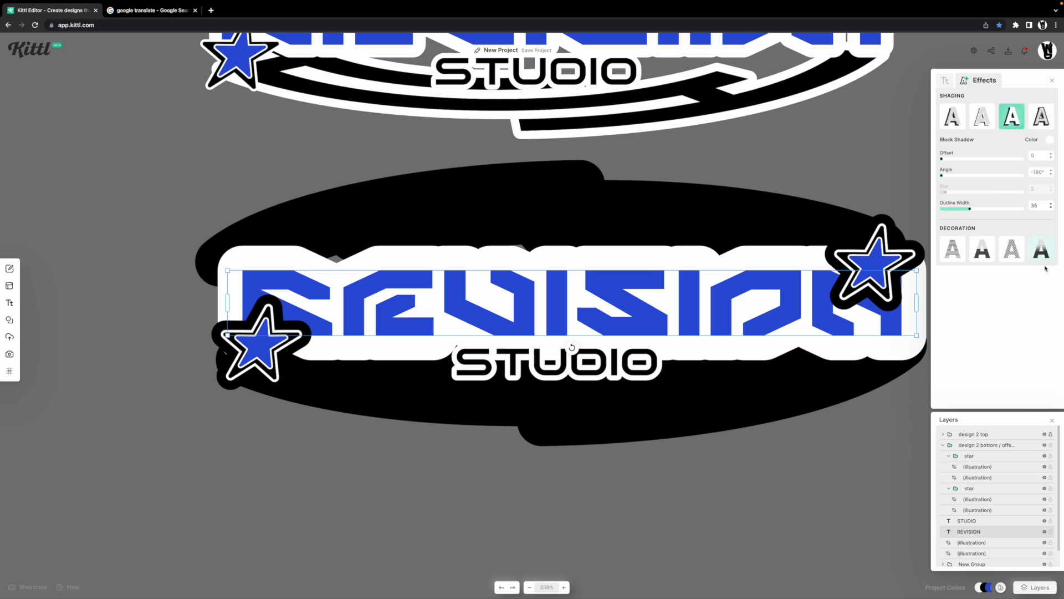
Increase the outline width of the bottom logo's REVISION text to 48 and make its block shadow colour black
{"action": "left_click_drag", "start_coordinate": [970, 209], "coordinate": [982, 210]}
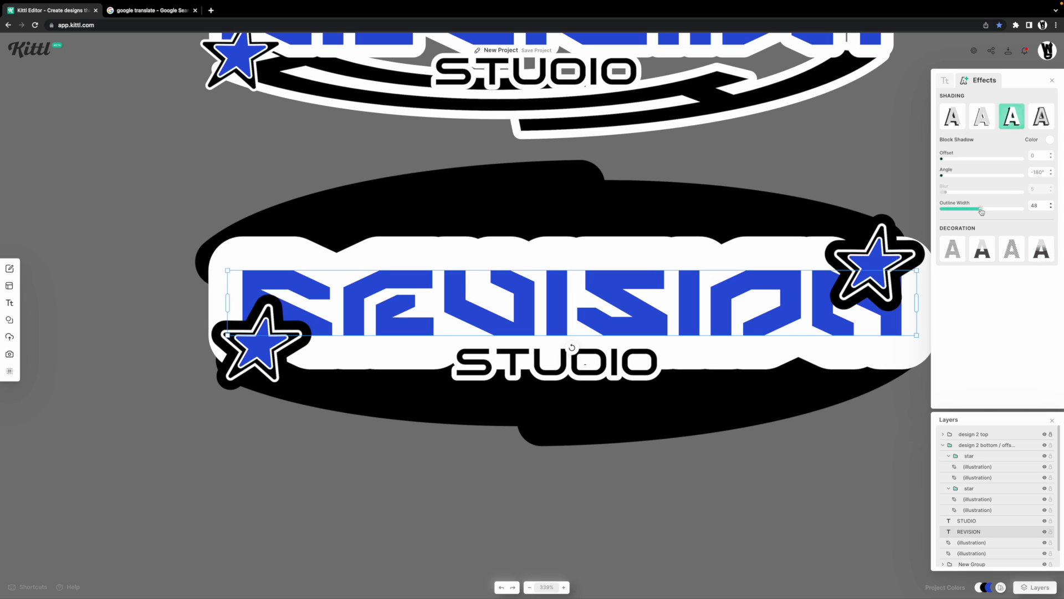
{"action": "left_click", "coordinate": [1050, 140]}
{"action": "left_click_drag", "start_coordinate": [968, 215], "coordinate": [712, 416]}
{"action": "left_click", "coordinate": [678, 521]}
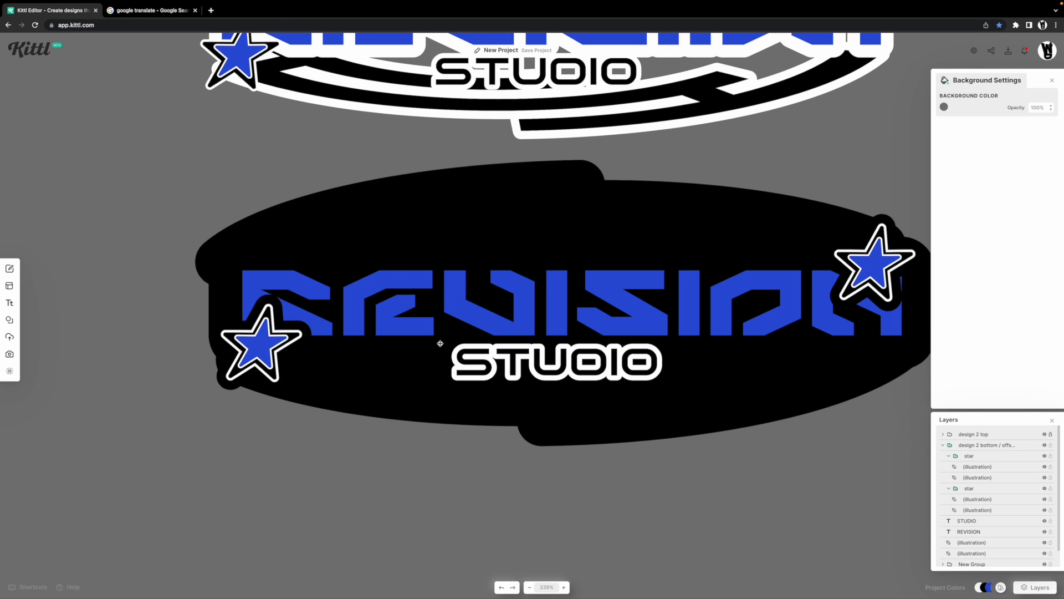
Ungroup the thick black bottom logo and send its elements to the back of the layer stack
{"action": "scroll", "coordinate": [382, 389], "scroll_direction": "down", "scroll_amount": 5}
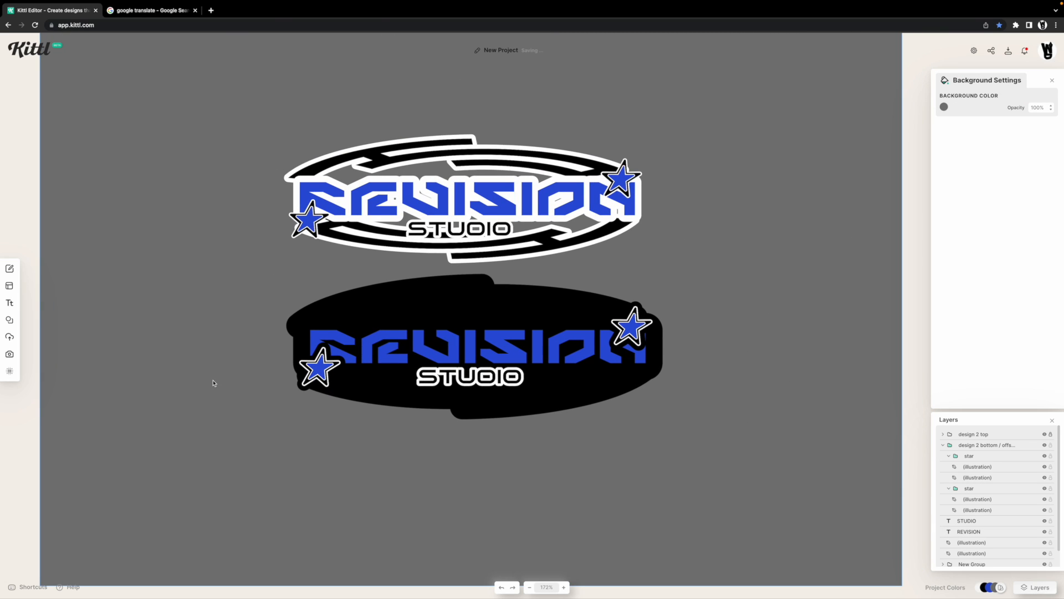
{"action": "left_click_drag", "start_coordinate": [198, 300], "coordinate": [685, 486]}
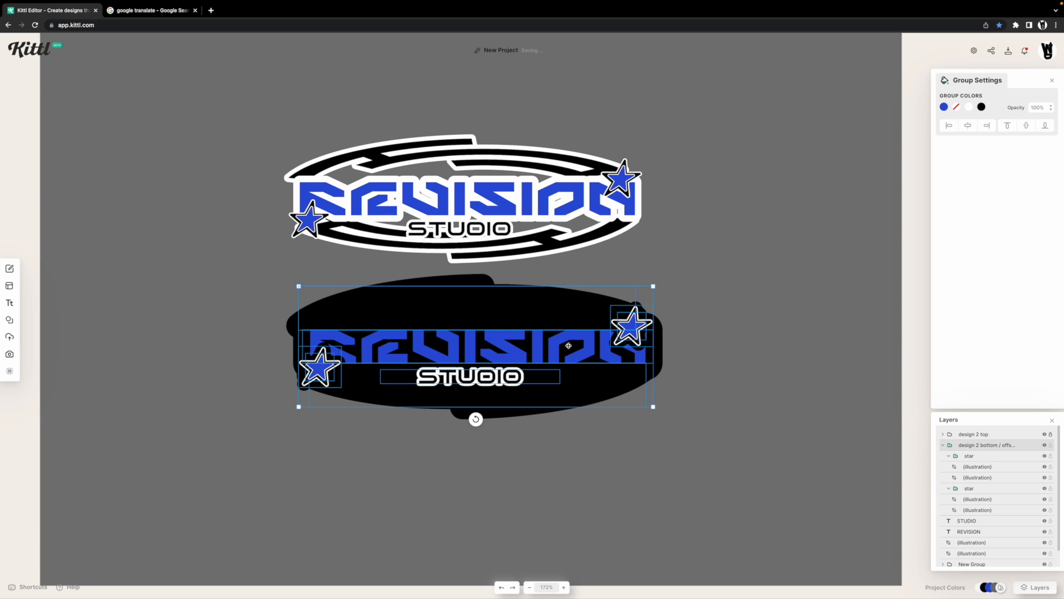
{"action": "key", "text": "super+shift+g"}
{"action": "left_click_drag", "start_coordinate": [585, 398], "coordinate": [610, 445]}
{"action": "left_click_drag", "start_coordinate": [763, 468], "coordinate": [339, 388]}
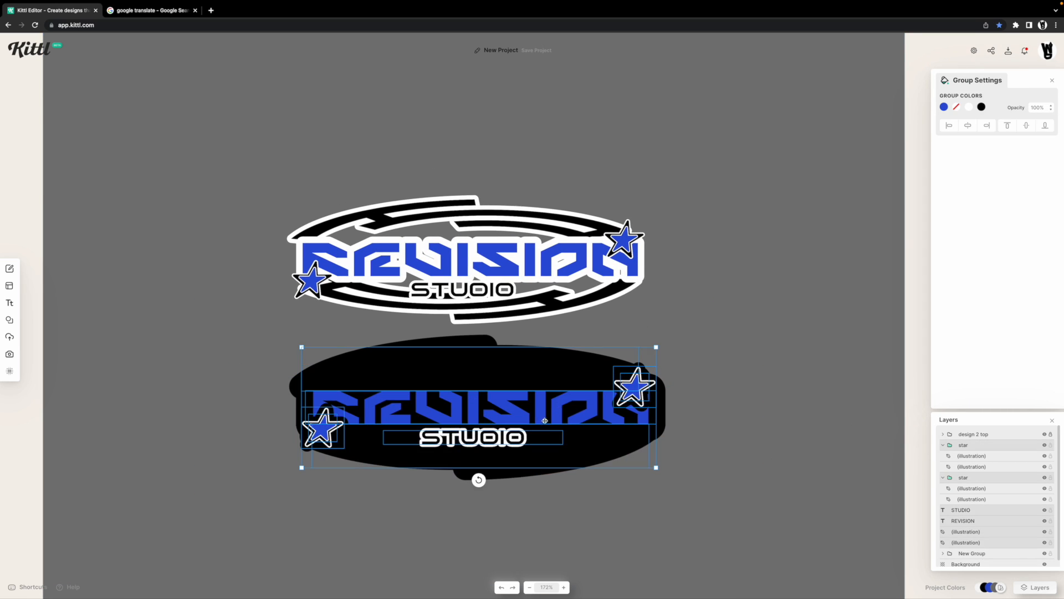
{"action": "right_click", "coordinate": [547, 422]}
{"action": "left_click", "coordinate": [597, 546]}
{"action": "left_click", "coordinate": [707, 488]}
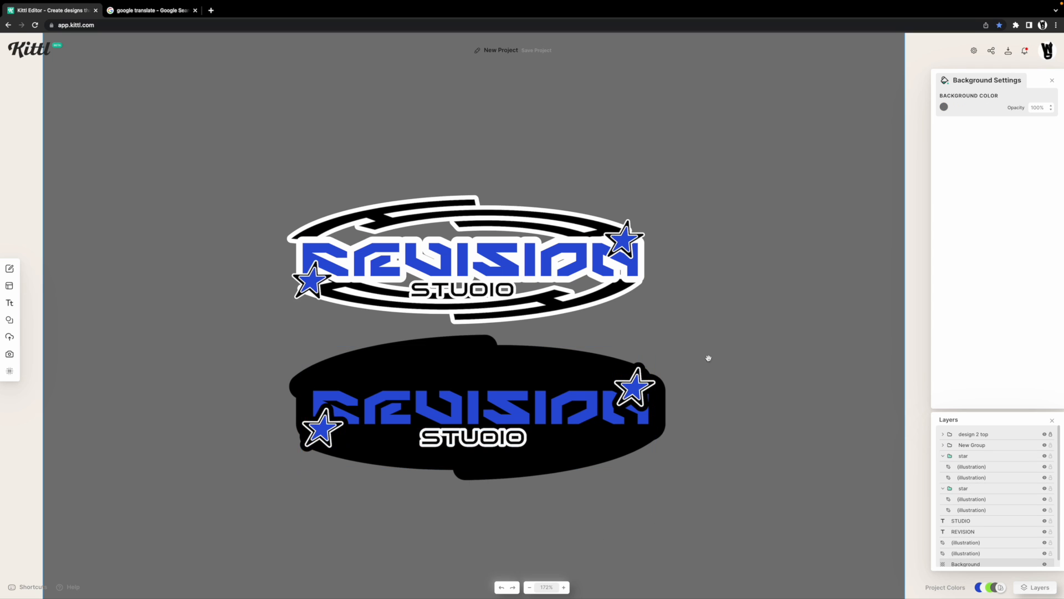
Move all elements of the black bottom logo slightly further down, away from the original logo
{"action": "left_click_drag", "start_coordinate": [248, 370], "coordinate": [703, 491]}
{"action": "left_click_drag", "start_coordinate": [584, 419], "coordinate": [580, 444]}
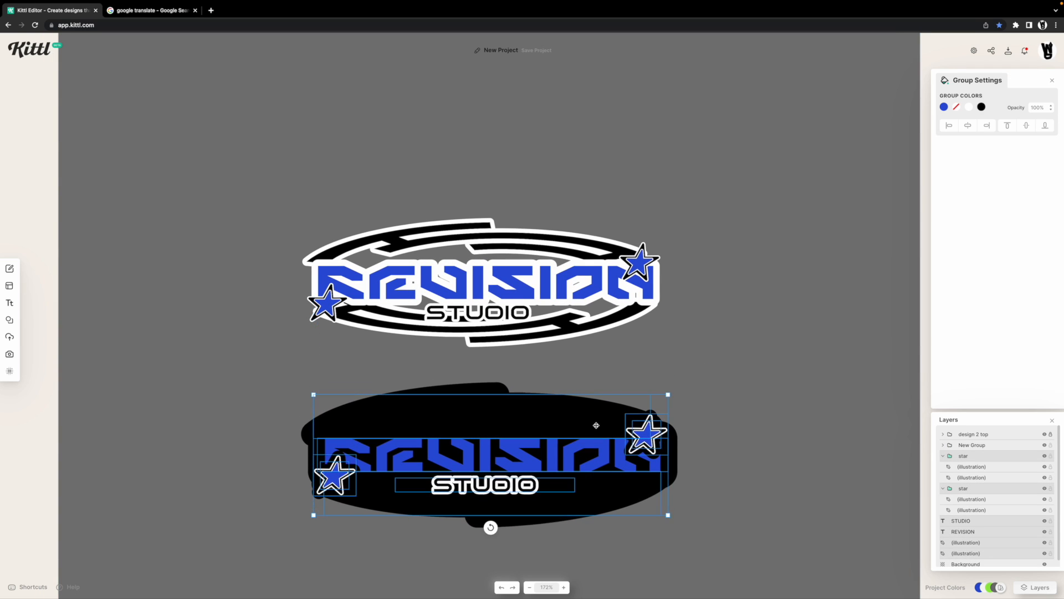
{"action": "left_click", "coordinate": [658, 347]}
{"action": "scroll", "coordinate": [613, 283], "scroll_direction": "up", "scroll_amount": 2}
{"action": "scroll", "coordinate": [612, 282], "scroll_direction": "left", "scroll_amount": 1}
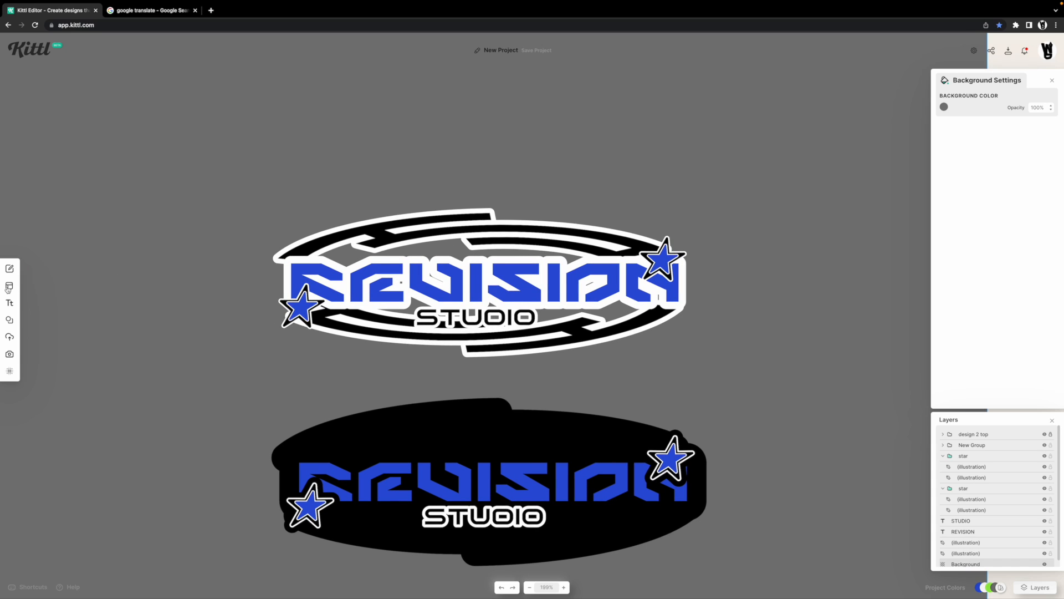
Show the full basic shapes collection in the elements library
{"action": "left_click", "coordinate": [10, 319]}
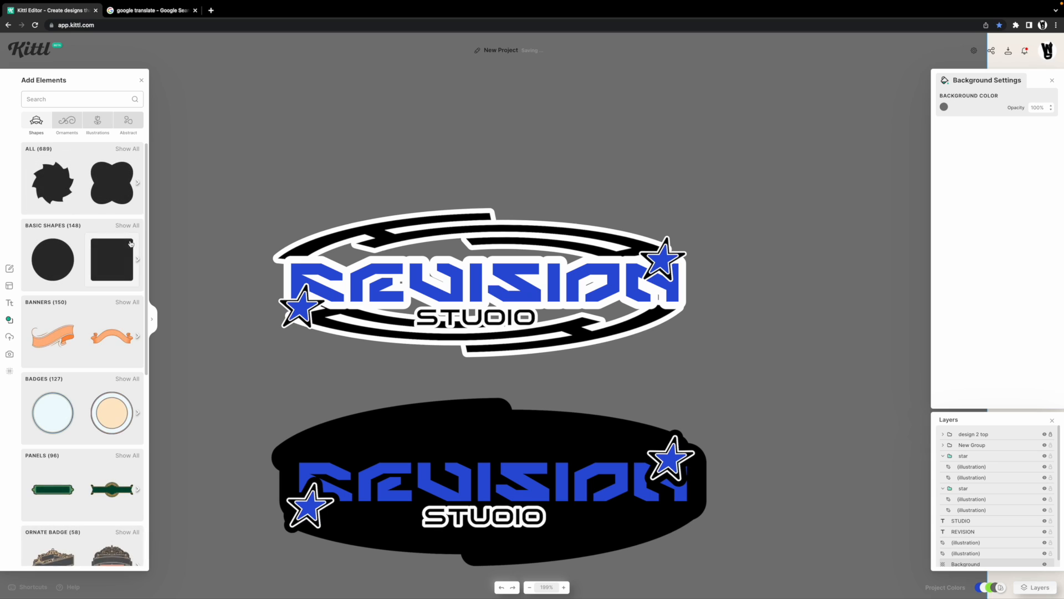
{"action": "left_click", "coordinate": [127, 226]}
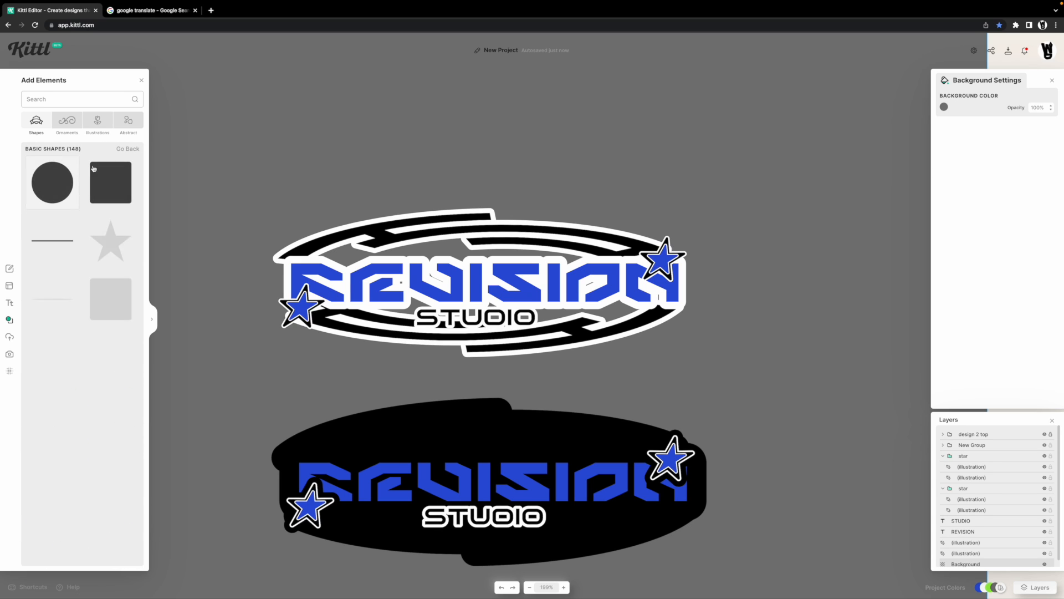
{"action": "left_click", "coordinate": [111, 182]}
{"action": "left_click_drag", "start_coordinate": [532, 482], "coordinate": [524, 205]}
{"action": "left_click_drag", "start_coordinate": [572, 178], "coordinate": [499, 321]}
{"action": "left_click_drag", "start_coordinate": [651, 282], "coordinate": [661, 282]}
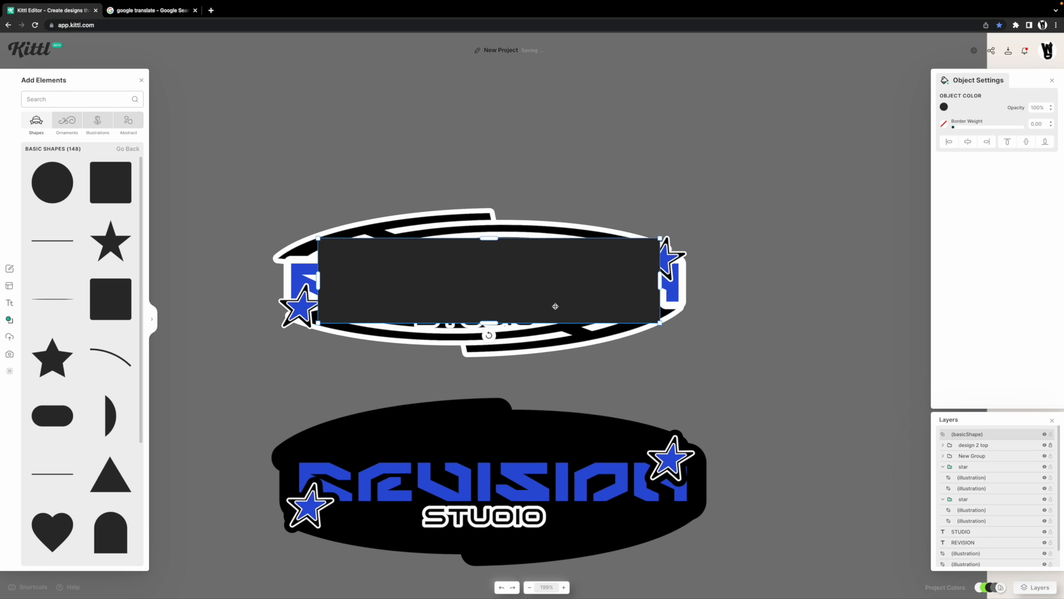
{"action": "key", "text": "Delete"}
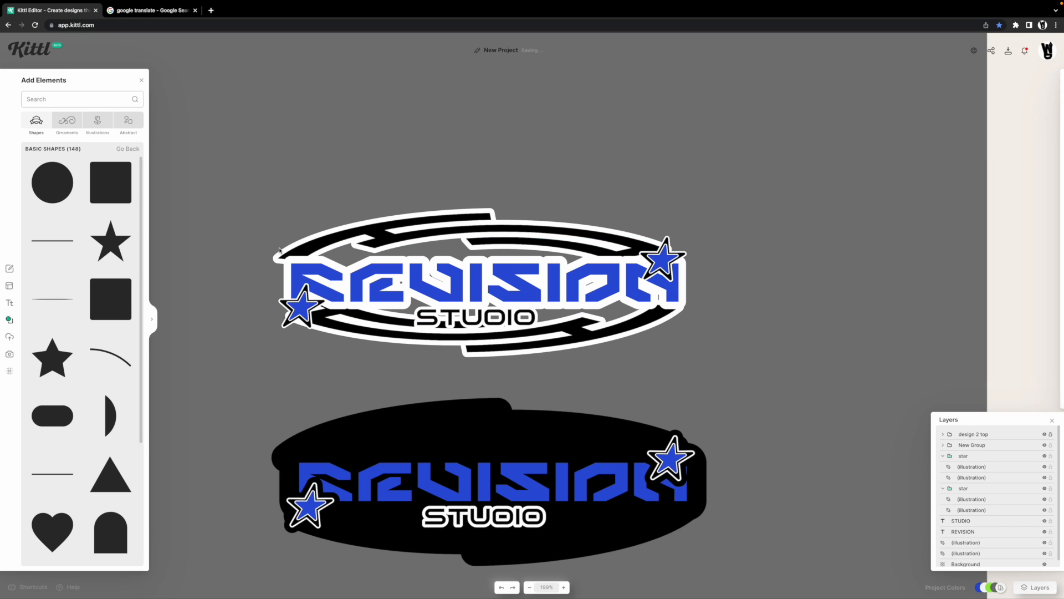
Add a circle, shrink it to fit inside the upper logo's oval, and repeat it as six overlapping circles across the logo
{"action": "left_click", "coordinate": [53, 186]}
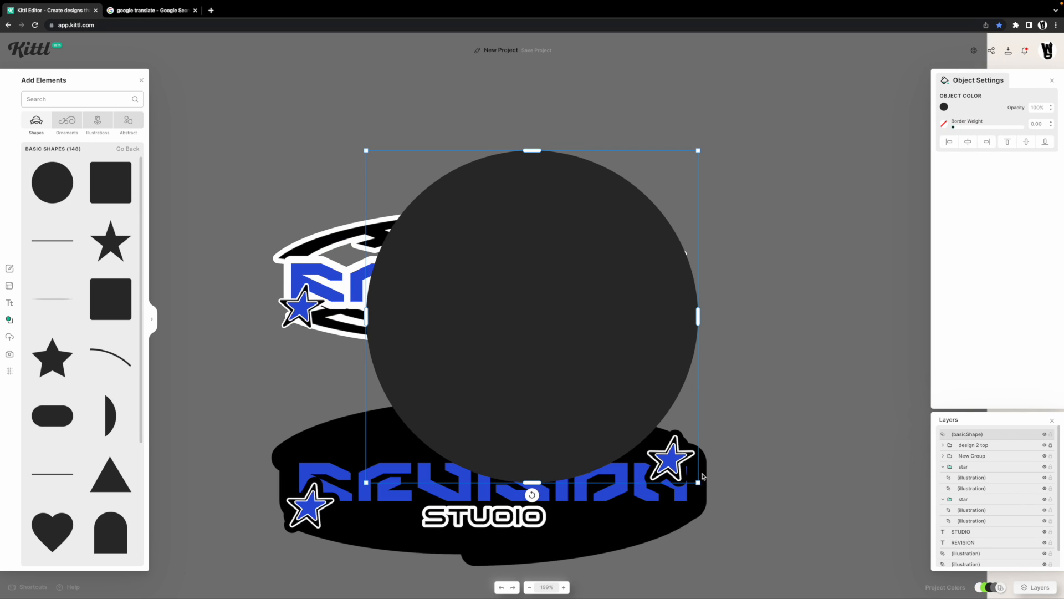
{"action": "left_click_drag", "start_coordinate": [698, 478], "coordinate": [458, 242]}
{"action": "left_click_drag", "start_coordinate": [414, 208], "coordinate": [428, 288]}
{"action": "left_click_drag", "start_coordinate": [469, 327], "coordinate": [480, 339]}
{"action": "left_click_drag", "start_coordinate": [428, 299], "coordinate": [425, 295]}
{"action": "left_click_drag", "start_coordinate": [425, 295], "coordinate": [482, 298]}
{"action": "left_click_drag", "start_coordinate": [482, 298], "coordinate": [542, 301]}
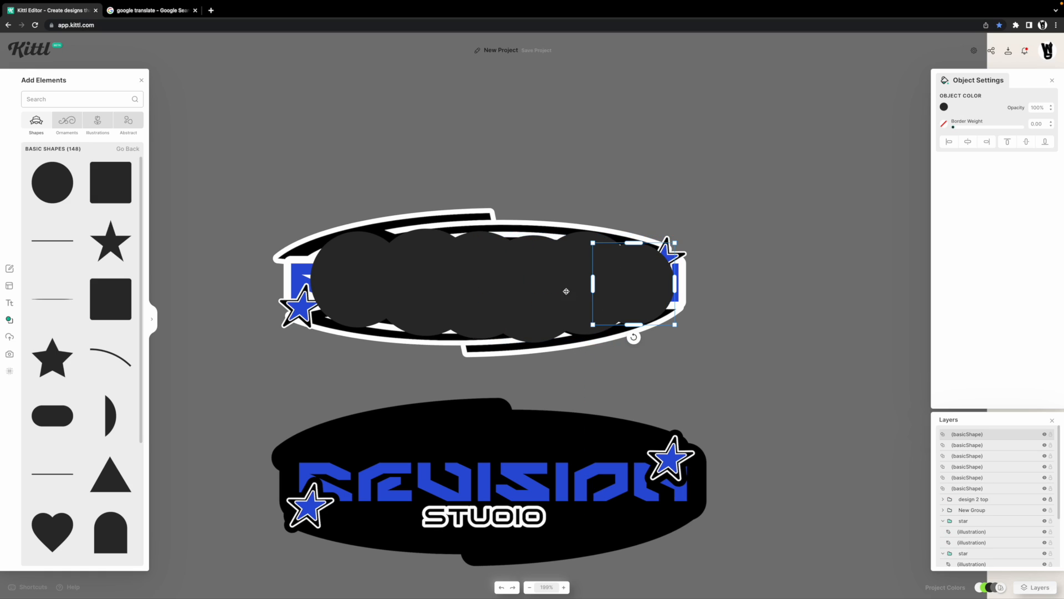
Select all six overlapping circles on the upper logo and group them
{"action": "left_click", "coordinate": [565, 291], "text": "shift"}
{"action": "left_click", "coordinate": [527, 299], "text": "shift"}
{"action": "left_click", "coordinate": [474, 295], "text": "shift"}
{"action": "left_click", "coordinate": [414, 290], "text": "shift"}
{"action": "left_click", "coordinate": [358, 279], "text": "shift"}
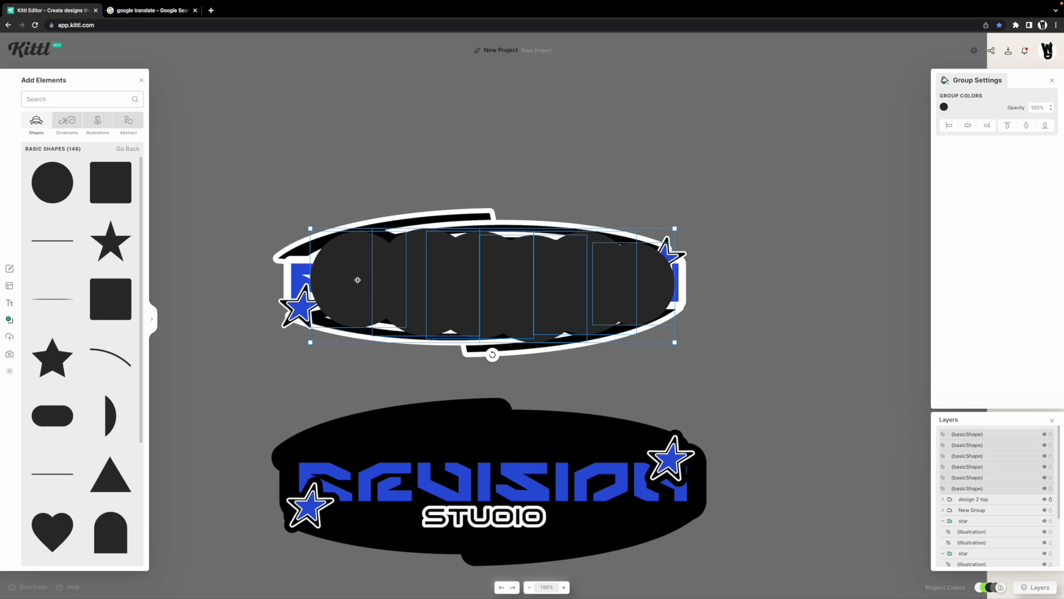
{"action": "key", "text": "ctrl+g"}
Recolour the circle group white and send it to the back so it fills the oval behind the upper logo
{"action": "left_click", "coordinate": [944, 108]}
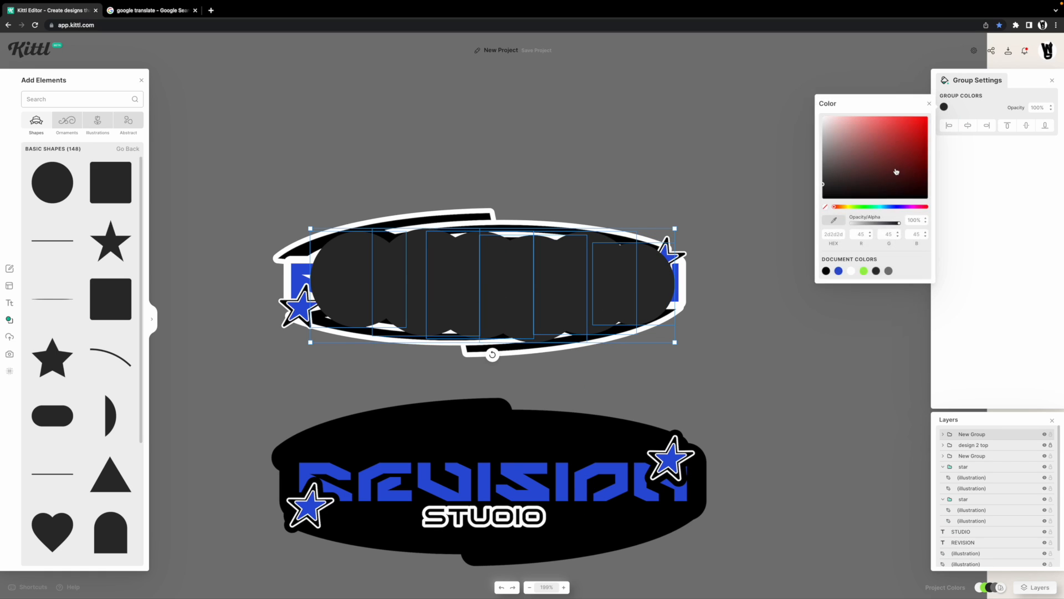
{"action": "left_click", "coordinate": [851, 270]}
{"action": "right_click", "coordinate": [596, 274]}
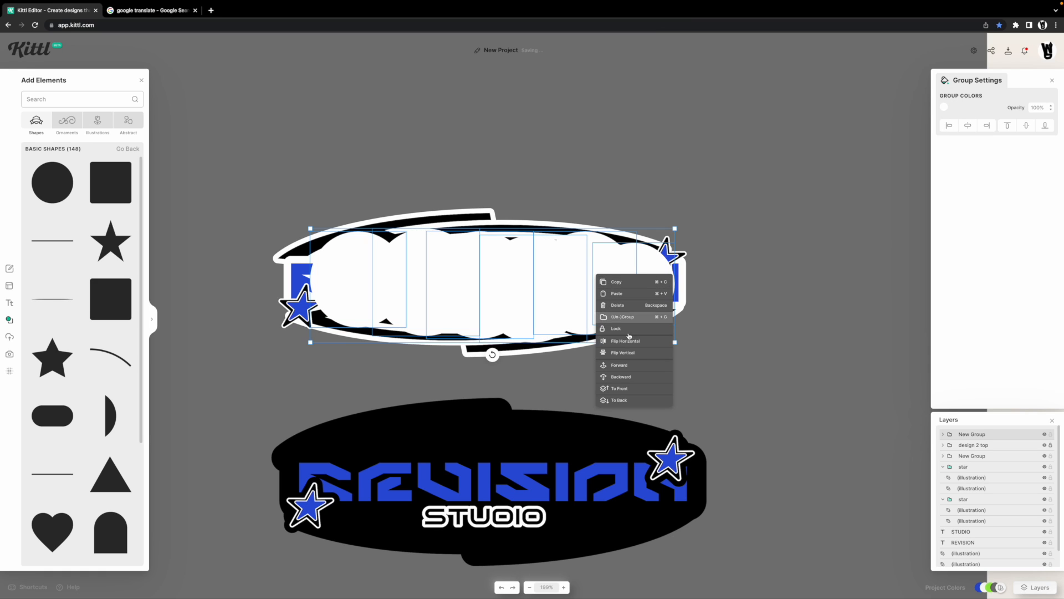
{"action": "left_click", "coordinate": [632, 405]}
{"action": "scroll", "coordinate": [723, 329], "scroll_direction": "down", "scroll_amount": 2}
{"action": "left_click", "coordinate": [724, 330]}
Group all elements of the black bottom logo and send the group to the back
{"action": "left_click_drag", "start_coordinate": [278, 345], "coordinate": [696, 513]}
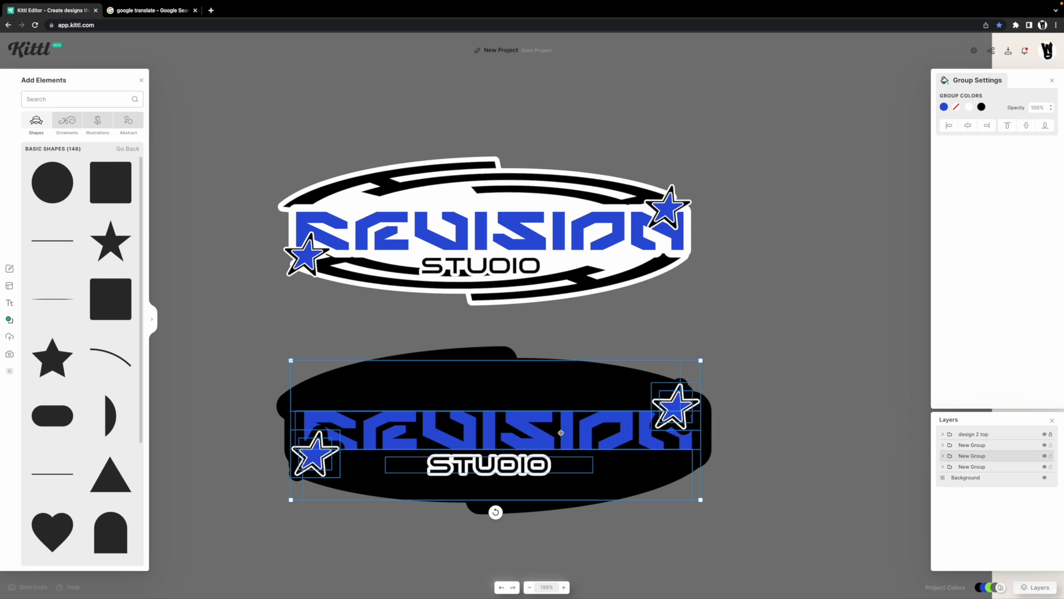
{"action": "key", "text": "Escape"}
{"action": "left_click_drag", "start_coordinate": [737, 518], "coordinate": [242, 345]}
{"action": "key", "text": "ctrl+g"}
{"action": "right_click", "coordinate": [673, 433]}
{"action": "left_click", "coordinate": [703, 559]}
{"action": "left_click", "coordinate": [732, 539]}
{"action": "scroll", "coordinate": [736, 537], "scroll_direction": "up", "scroll_amount": 1}
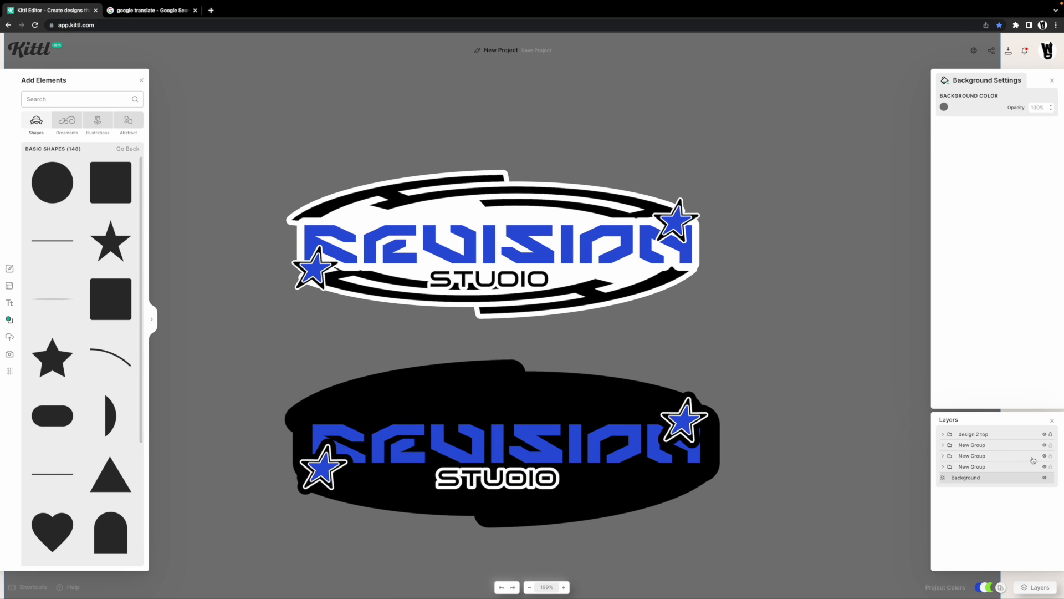
Rename the white circle group as Layer fill and the black bottom logo group as offset
{"action": "double_click", "coordinate": [982, 456]}
{"action": "double_click", "coordinate": [963, 455]}
{"action": "left_click", "coordinate": [985, 456]}
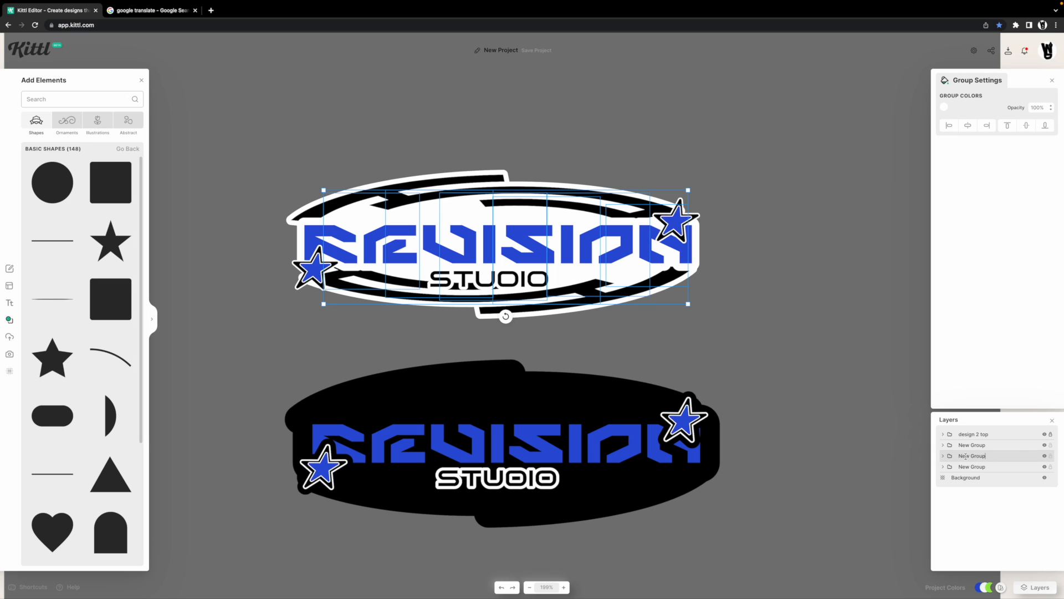
{"action": "key", "text": "BackSpace"}
{"action": "key", "text": "BackSpace"}
{"action": "key", "text": "BackSpace"}
{"action": "left_click", "coordinate": [980, 470]}
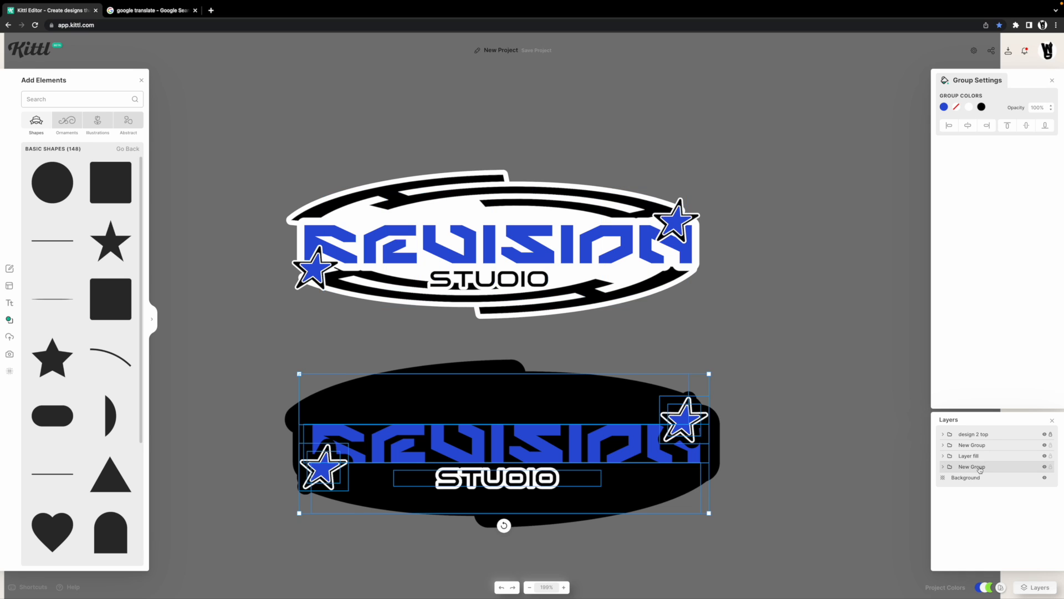
{"action": "double_click", "coordinate": [976, 468]}
{"action": "type", "text": "o"}
Send the offset logo to the back and move it up directly behind the original logo
{"action": "left_click", "coordinate": [342, 347]}
{"action": "scroll", "coordinate": [342, 347], "scroll_direction": "left", "scroll_amount": 1}
{"action": "left_click_drag", "start_coordinate": [268, 337], "coordinate": [738, 494]}
{"action": "right_click", "coordinate": [559, 435]}
{"action": "left_click", "coordinate": [583, 561]}
{"action": "left_click_drag", "start_coordinate": [536, 442], "coordinate": [542, 306]}
{"action": "left_click", "coordinate": [662, 399]}
{"action": "scroll", "coordinate": [662, 399], "scroll_direction": "right", "scroll_amount": 1}
Select the stacked logo layers and align them on their vertical and horizontal centres
{"action": "left_click_drag", "start_coordinate": [741, 461], "coordinate": [435, 210]}
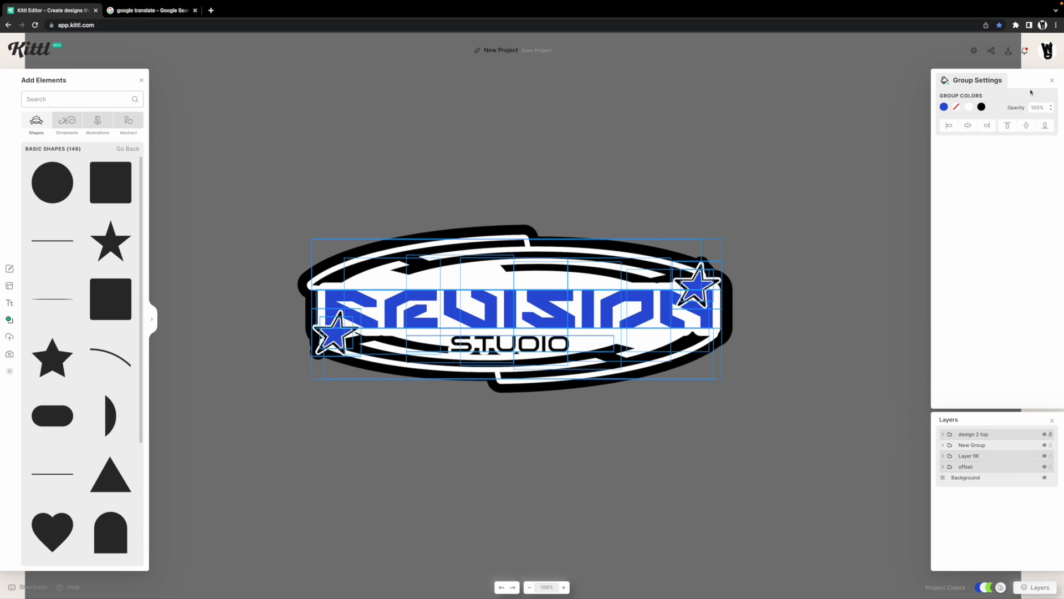
{"action": "left_click", "coordinate": [1026, 125]}
{"action": "left_click", "coordinate": [968, 128]}
{"action": "left_click", "coordinate": [575, 173]}
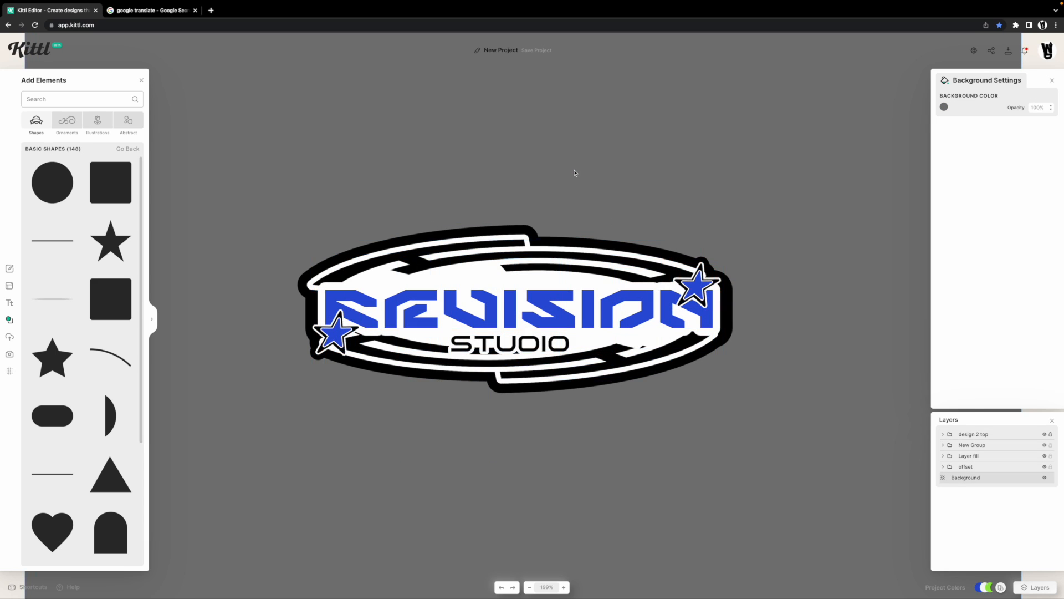
Examine the assembled logo up close, especially the star and outlines at its right end
{"action": "scroll", "coordinate": [575, 173], "scroll_direction": "down", "scroll_amount": 10}
{"action": "left_click_drag", "start_coordinate": [614, 232], "coordinate": [611, 242]}
{"action": "scroll", "coordinate": [542, 304], "scroll_direction": "up", "scroll_amount": 10}
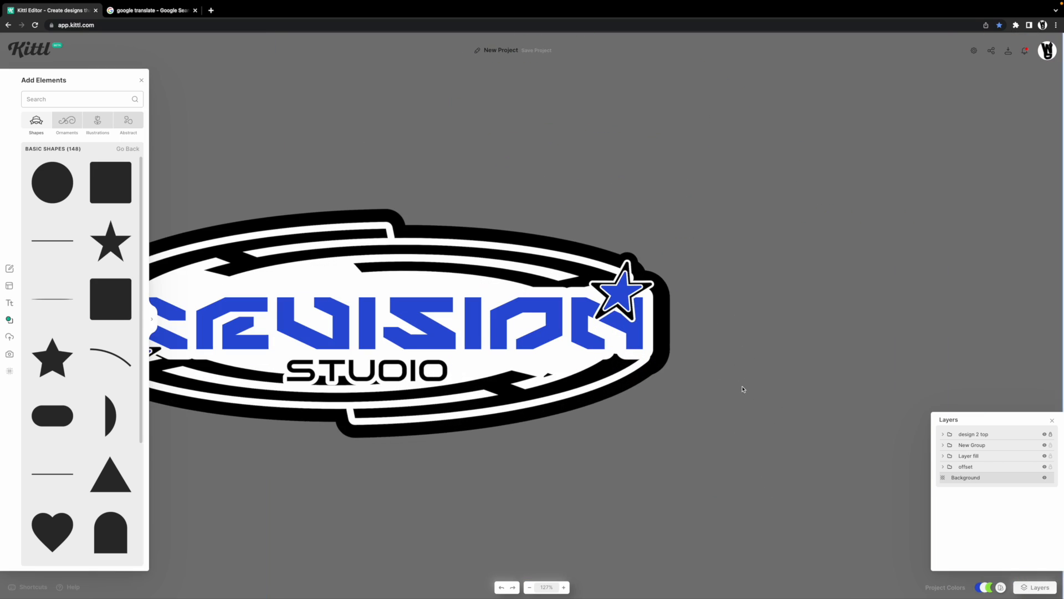
{"action": "left_click", "coordinate": [625, 283]}
{"action": "scroll", "coordinate": [688, 294], "scroll_direction": "down", "scroll_amount": 2}
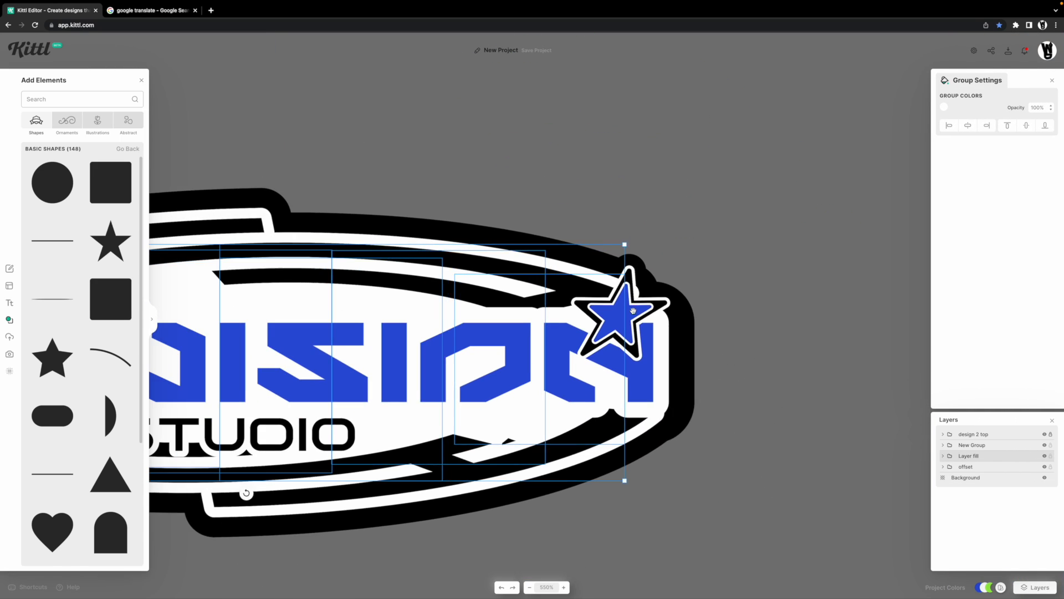
{"action": "scroll", "coordinate": [688, 293], "scroll_direction": "down", "scroll_amount": 5}
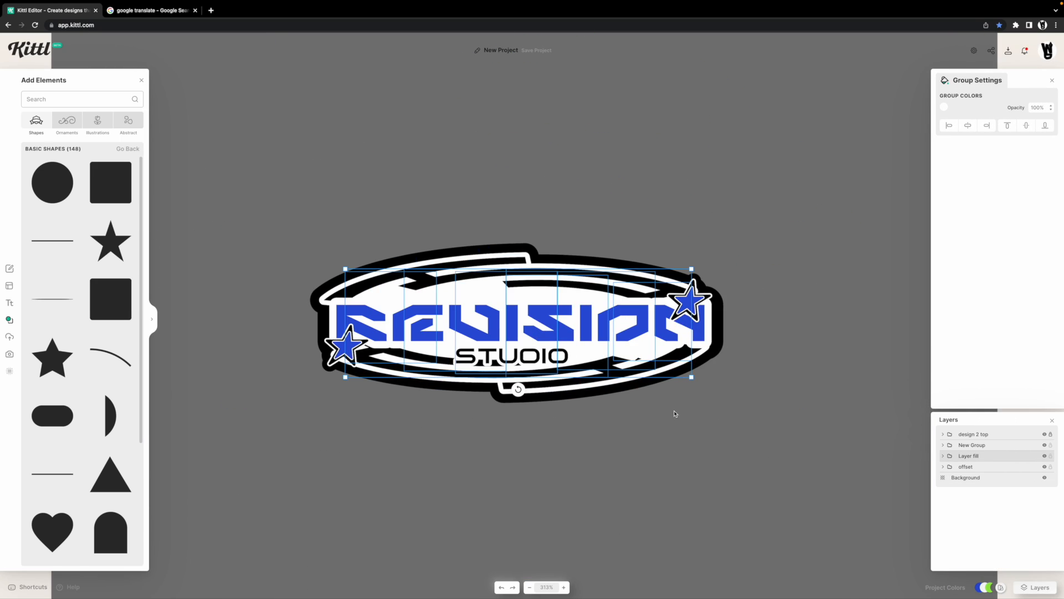
{"action": "left_click", "coordinate": [767, 396]}
{"action": "left_click_drag", "start_coordinate": [767, 397], "coordinate": [746, 405]}
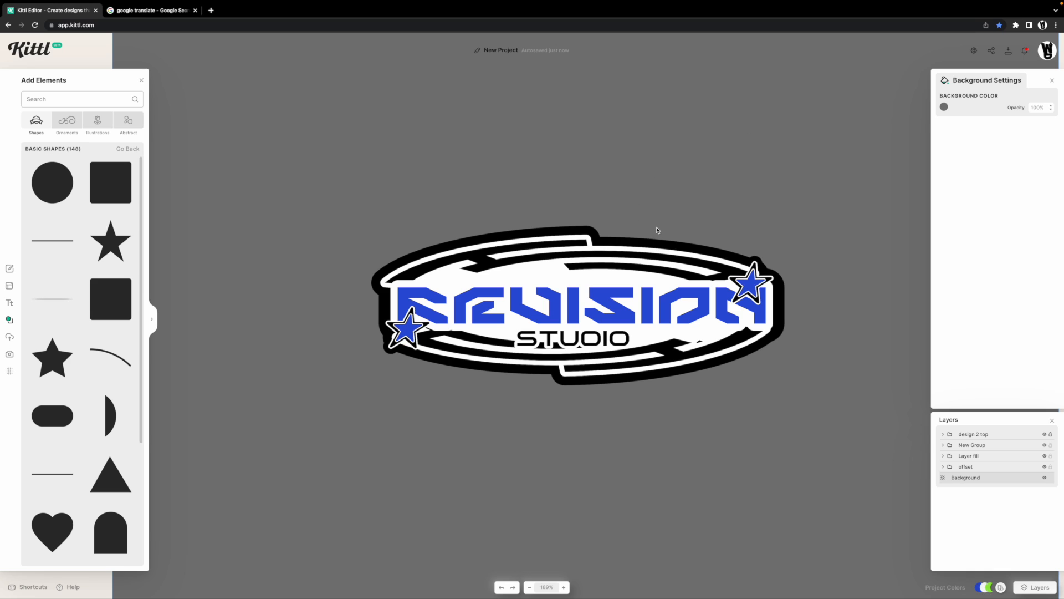
Move the design 2 logo up to sit just below the green REVISION logo
{"action": "left_click", "coordinate": [633, 249]}
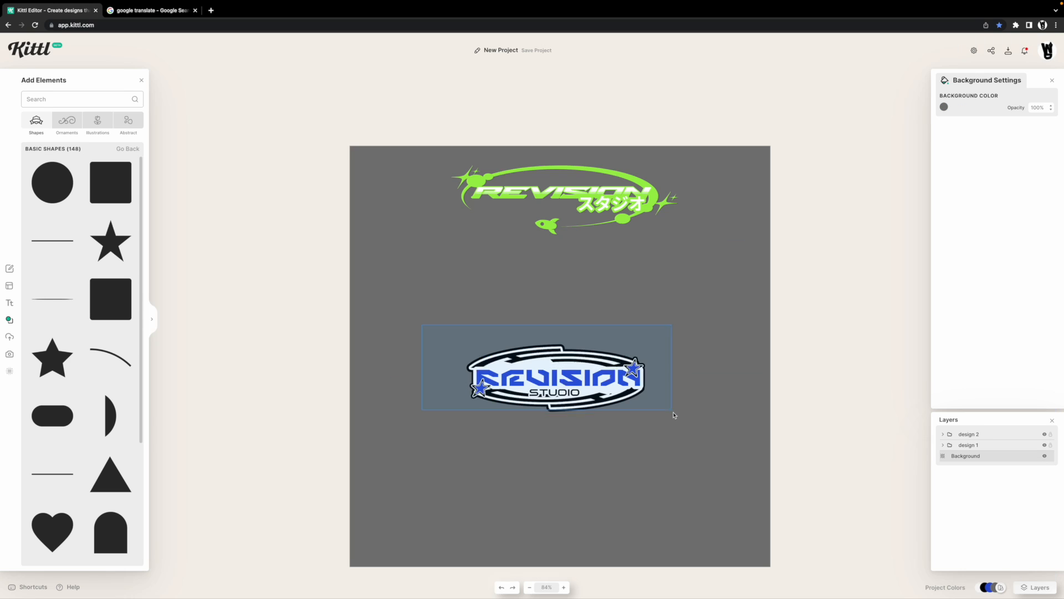
{"action": "left_click", "coordinate": [625, 429]}
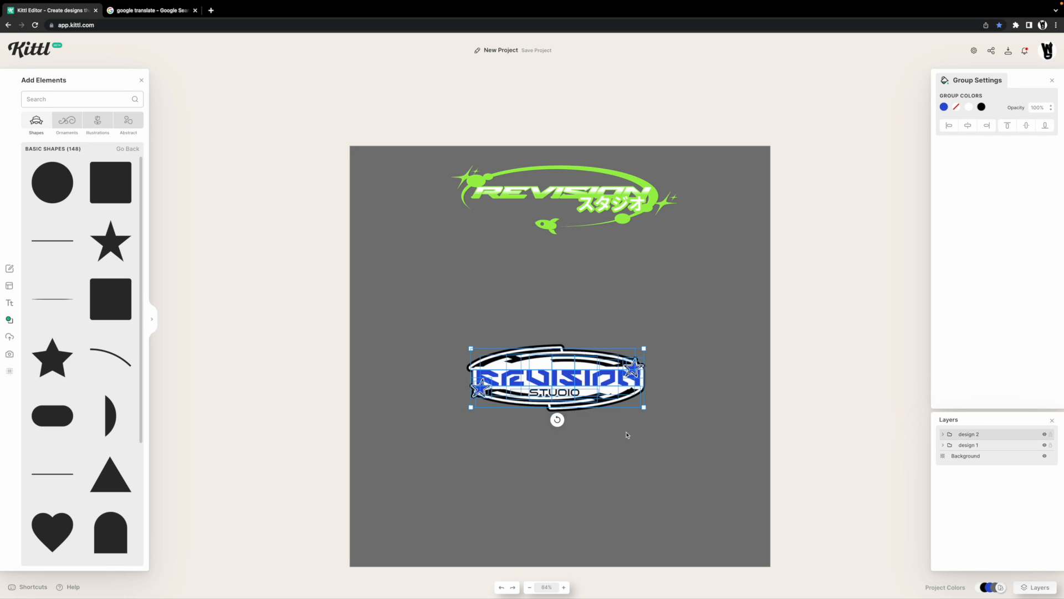
{"action": "scroll", "coordinate": [580, 438], "scroll_direction": "up", "scroll_amount": 3}
{"action": "left_click_drag", "start_coordinate": [580, 438], "coordinate": [577, 281]}
{"action": "left_click", "coordinate": [668, 450]}
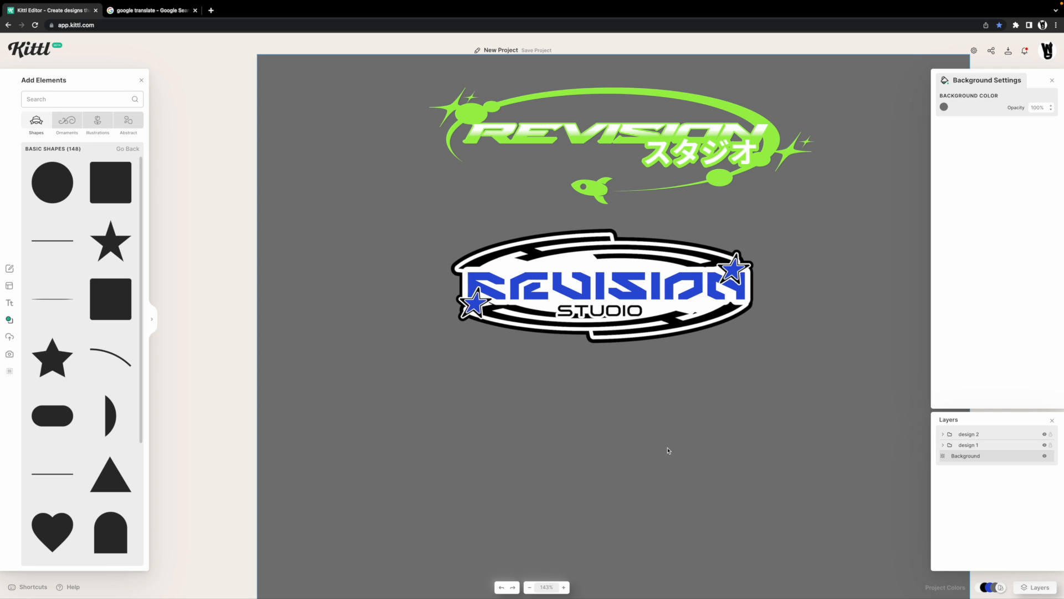
Select the design 2 logo and inspect the details around its upper right star
{"action": "scroll", "coordinate": [575, 322], "scroll_direction": "right", "scroll_amount": 1}
{"action": "scroll", "coordinate": [575, 322], "scroll_direction": "up", "scroll_amount": 1}
{"action": "scroll", "coordinate": [499, 297], "scroll_direction": "right", "scroll_amount": 1}
{"action": "scroll", "coordinate": [498, 297], "scroll_direction": "up", "scroll_amount": 1}
{"action": "left_click_drag", "start_coordinate": [364, 271], "coordinate": [772, 408]}
{"action": "scroll", "coordinate": [685, 337], "scroll_direction": "up", "scroll_amount": 6}
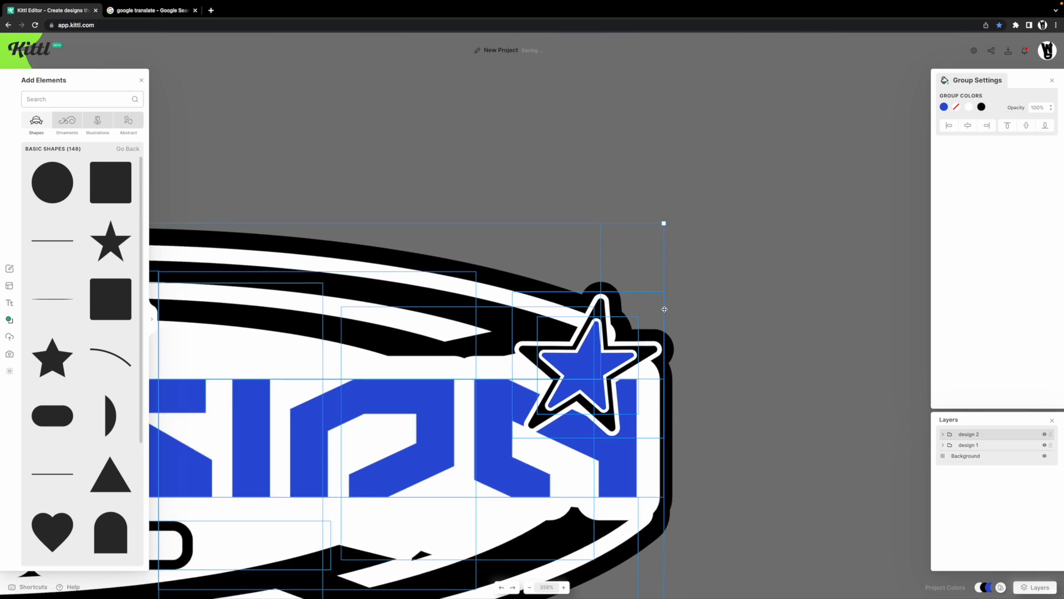
{"action": "scroll", "coordinate": [607, 329], "scroll_direction": "down", "scroll_amount": 2}
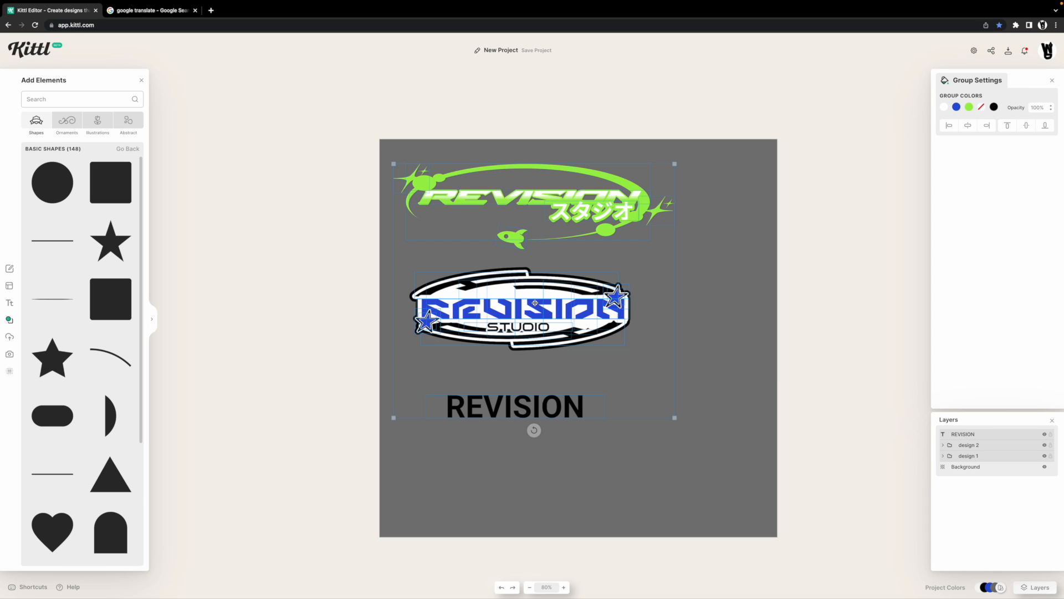
Set the typeface of the plain black REVISION text below the badge to Brinky Mono
{"action": "left_click", "coordinate": [648, 366]}
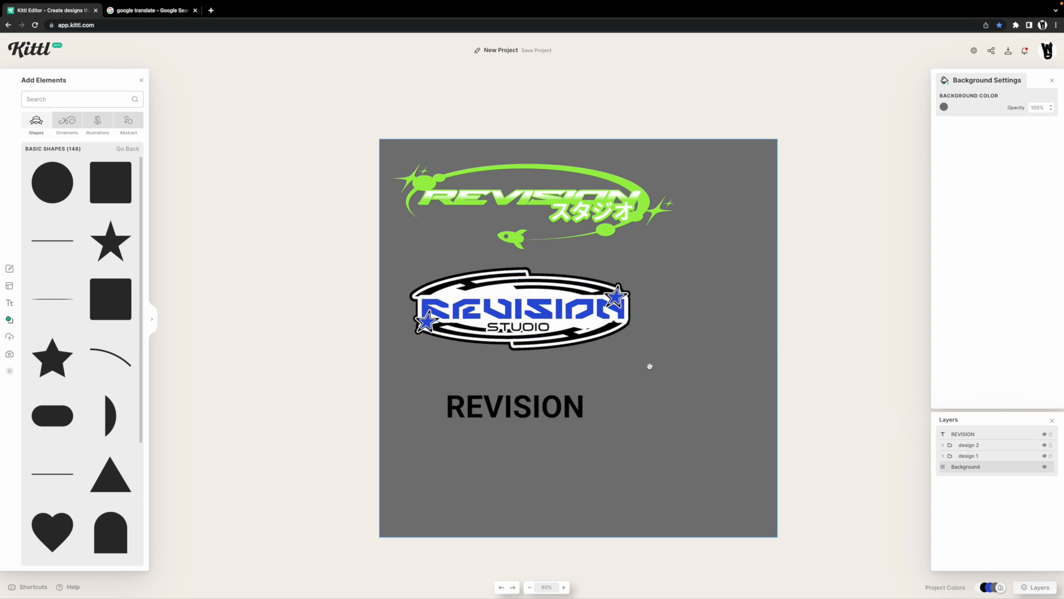
{"action": "left_click_drag", "start_coordinate": [649, 366], "coordinate": [654, 304]}
{"action": "scroll", "coordinate": [539, 317], "scroll_direction": "up", "scroll_amount": 5}
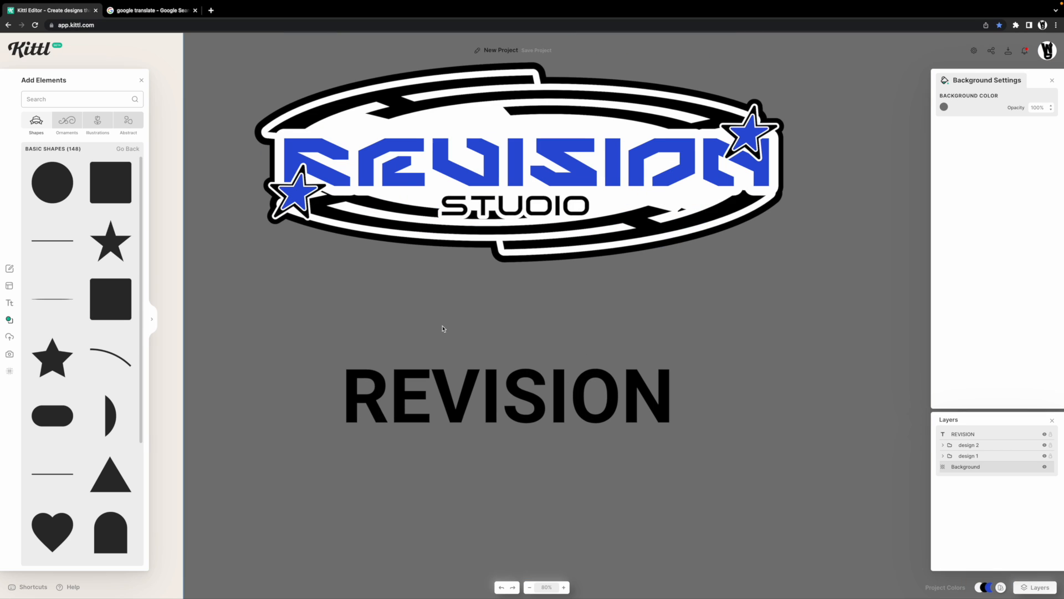
{"action": "scroll", "coordinate": [486, 261], "scroll_direction": "down", "scroll_amount": 2}
{"action": "left_click", "coordinate": [475, 294]}
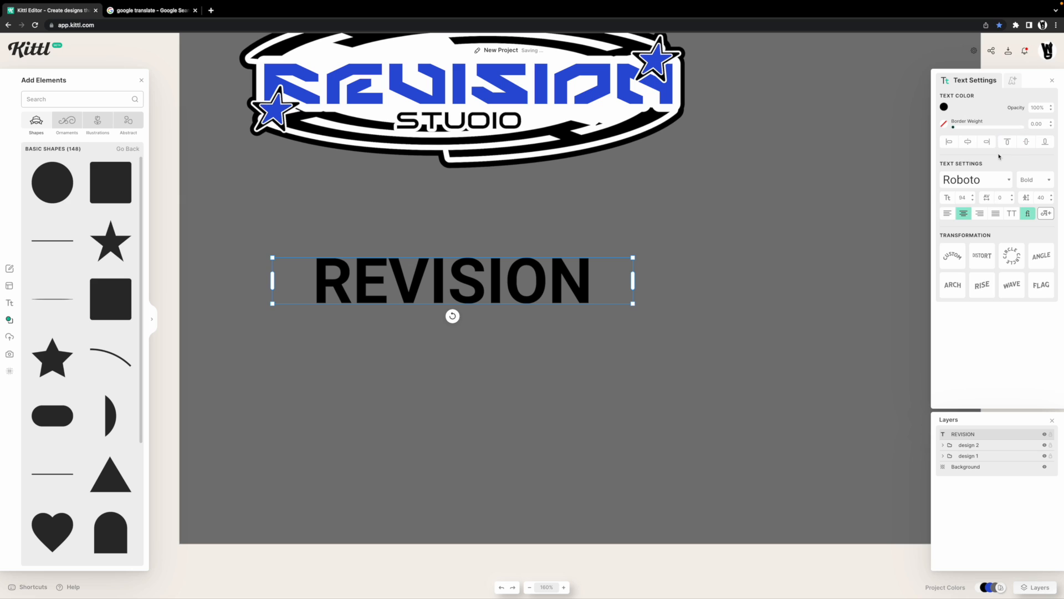
{"action": "left_click", "coordinate": [975, 180]}
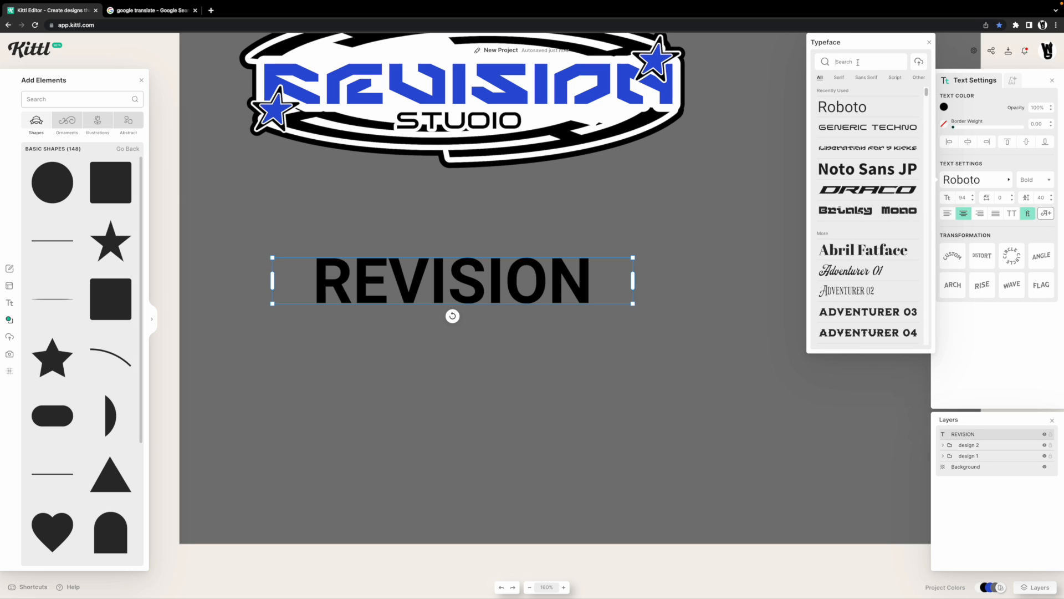
{"action": "type", "text": "BRIN"}
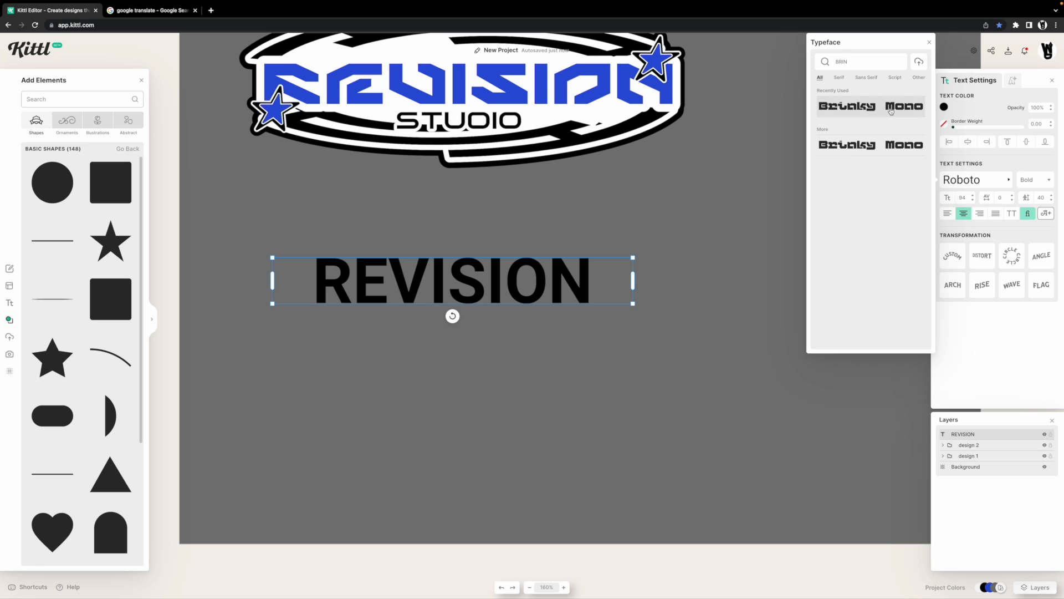
{"action": "left_click", "coordinate": [870, 106]}
Widen the REVISION text box until the word fits on one line, then shift it slightly left under the badge
{"action": "left_click", "coordinate": [575, 320]}
{"action": "left_click", "coordinate": [575, 313]}
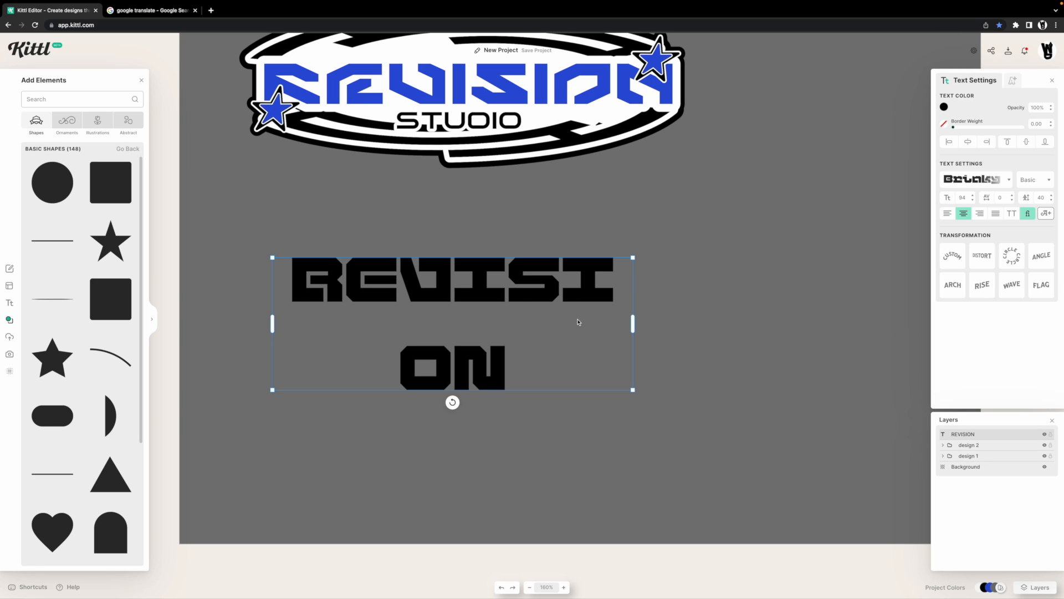
{"action": "left_click_drag", "start_coordinate": [633, 319], "coordinate": [729, 317]}
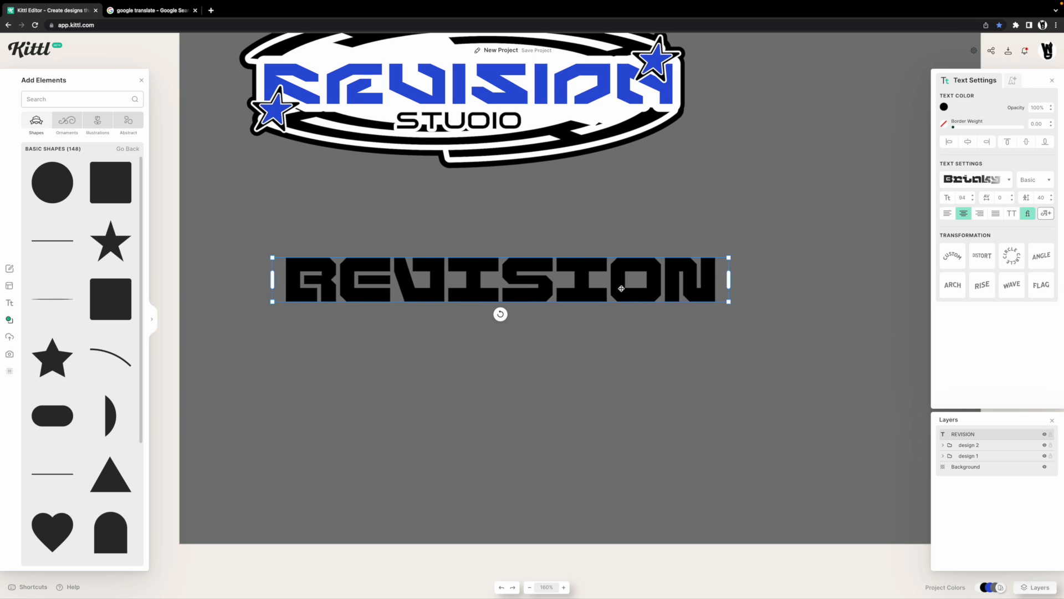
{"action": "left_click_drag", "start_coordinate": [621, 289], "coordinate": [580, 297]}
Apply a black Block Shadow with an outline at a -90° angle to the REVISION text
{"action": "left_click", "coordinate": [1012, 82]}
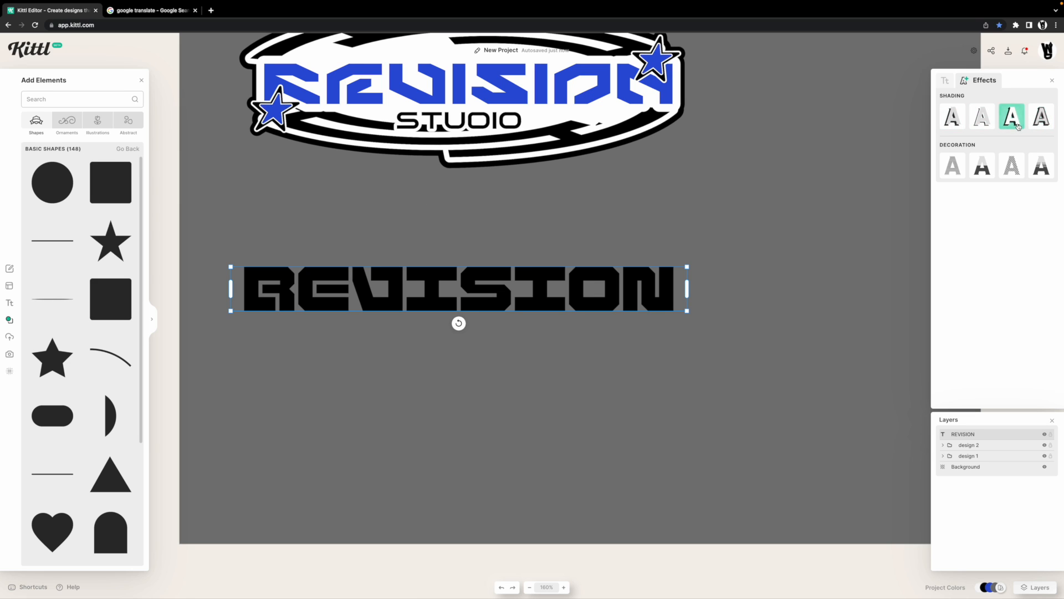
{"action": "left_click", "coordinate": [1001, 126]}
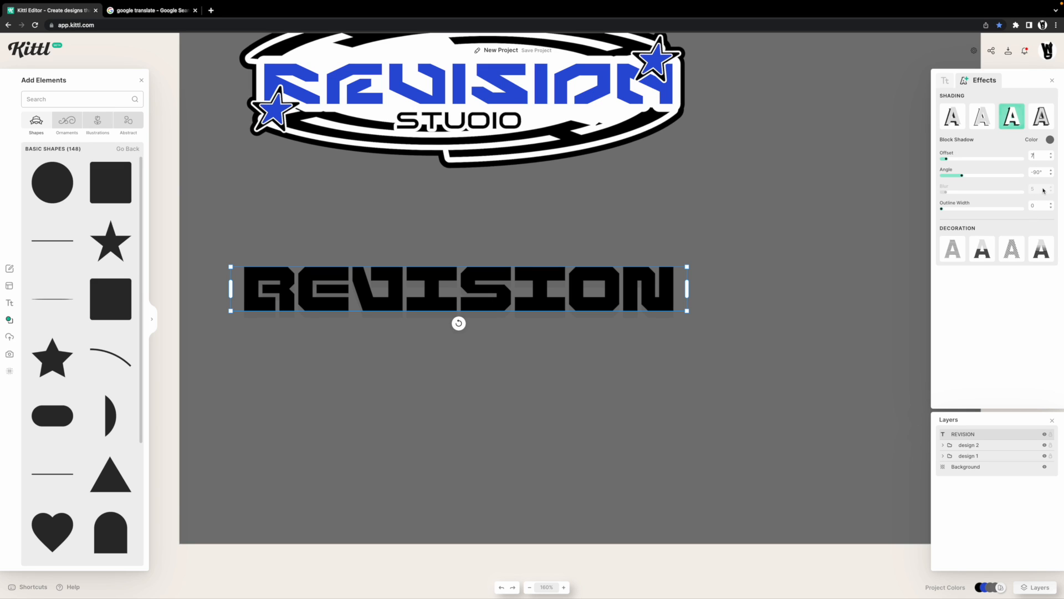
{"action": "left_click", "coordinate": [1044, 173]}
{"action": "left_click", "coordinate": [1053, 143]}
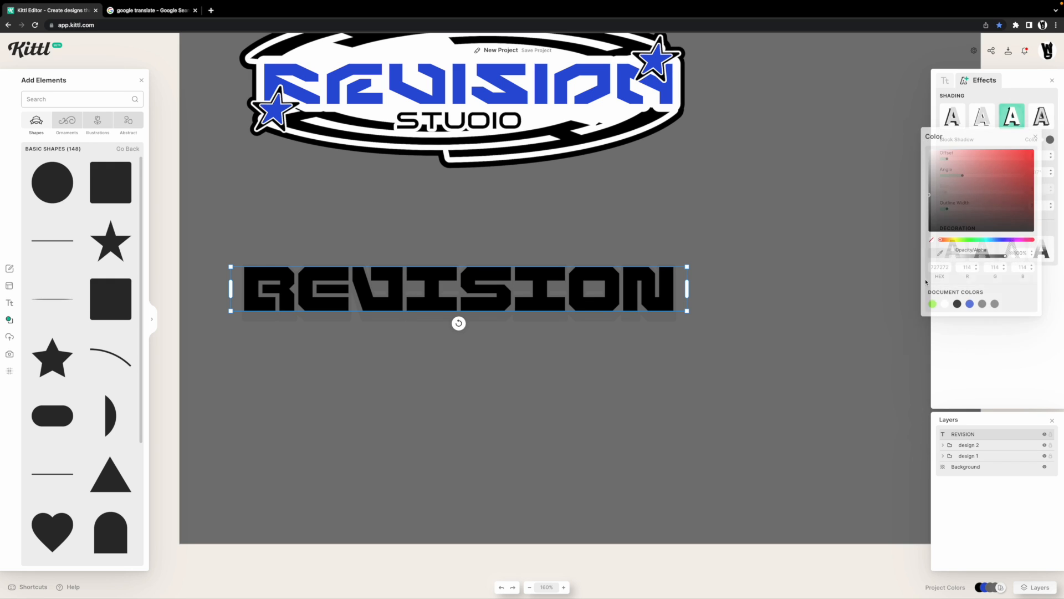
{"action": "left_click", "coordinate": [960, 218]}
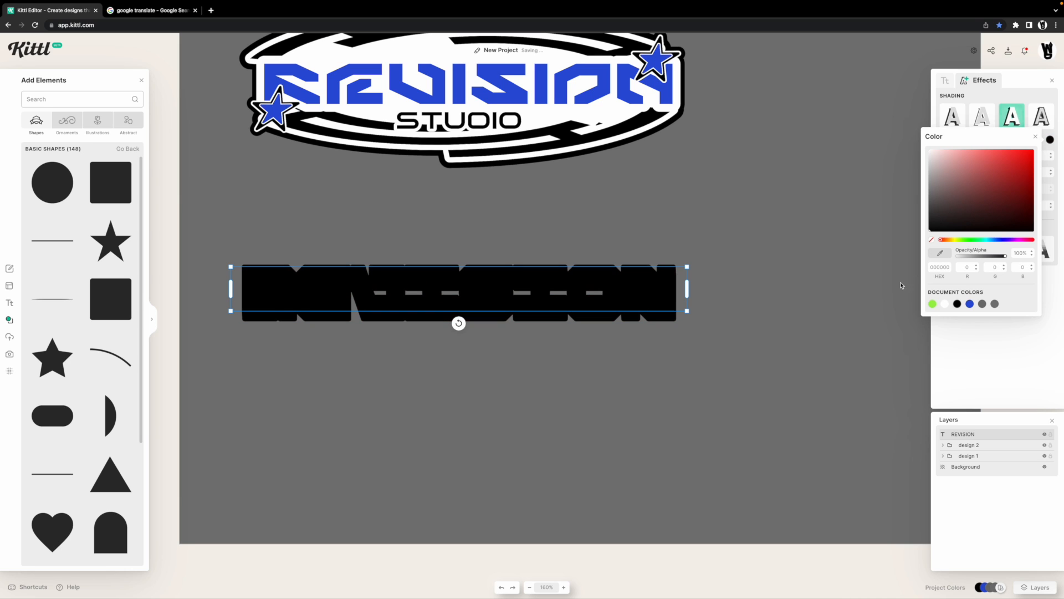
{"action": "left_click", "coordinate": [777, 340]}
{"action": "left_click", "coordinate": [580, 275]}
{"action": "left_click", "coordinate": [956, 106]}
{"action": "left_click", "coordinate": [908, 136]}
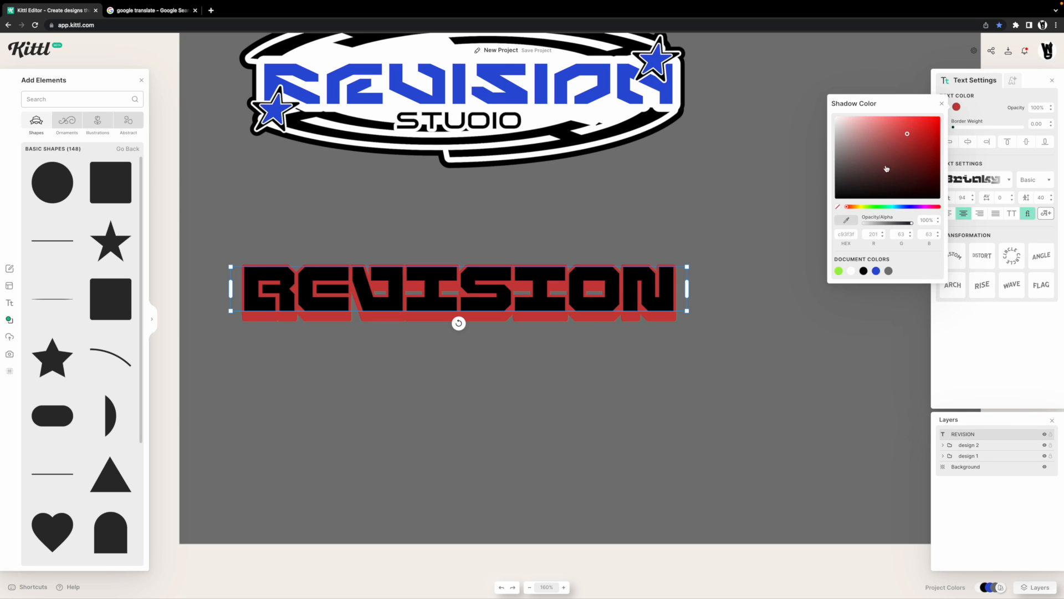
{"action": "left_click", "coordinate": [863, 271]}
{"action": "left_click", "coordinate": [942, 104]}
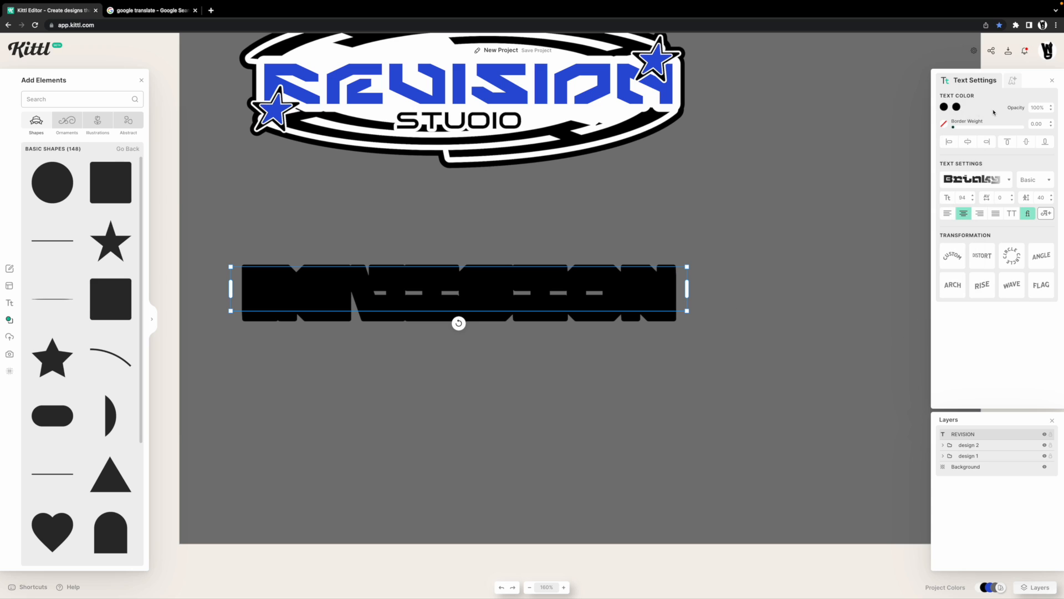
Set the REVISION text's fill colour to pink (fc73fa), leaving the shadow black
{"action": "left_click", "coordinate": [945, 107]}
{"action": "left_click", "coordinate": [912, 207]}
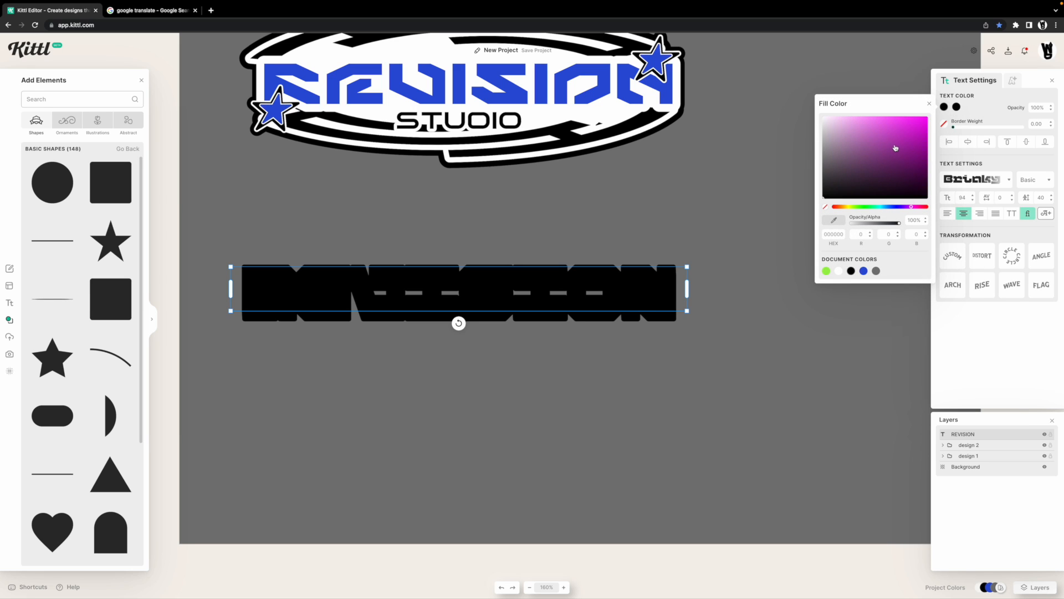
{"action": "left_click", "coordinate": [878, 122]}
{"action": "left_click", "coordinate": [684, 200]}
Search the elements library for "heart" and browse the available heart graphics
{"action": "left_click", "coordinate": [77, 99]}
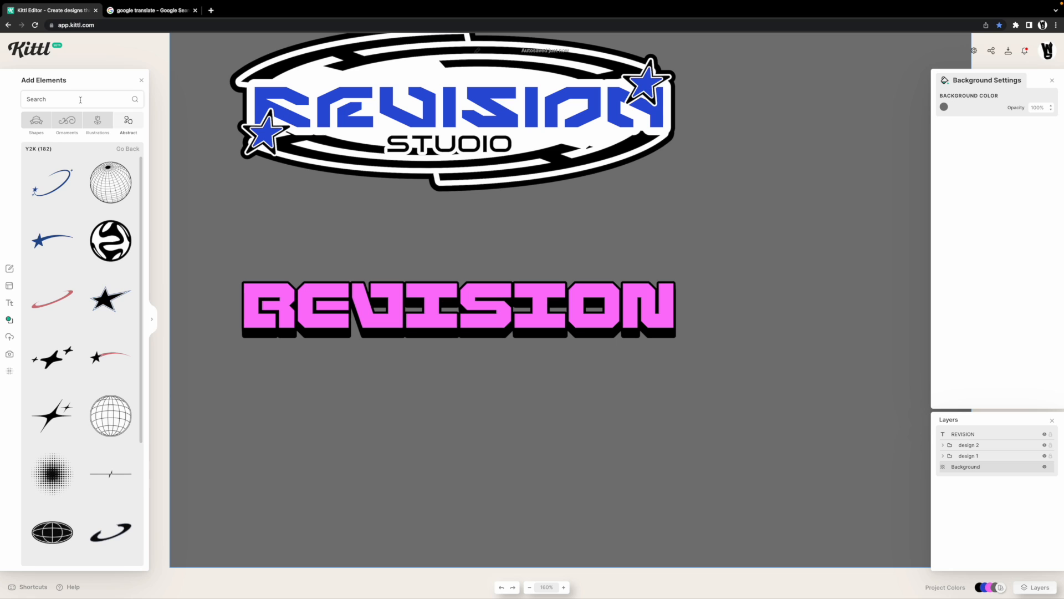
{"action": "type", "text": "HE"}
{"action": "key", "text": "BackSpace"}
{"action": "key", "text": "BackSpace"}
{"action": "type", "text": "heart"}
{"action": "key", "text": "Return"}
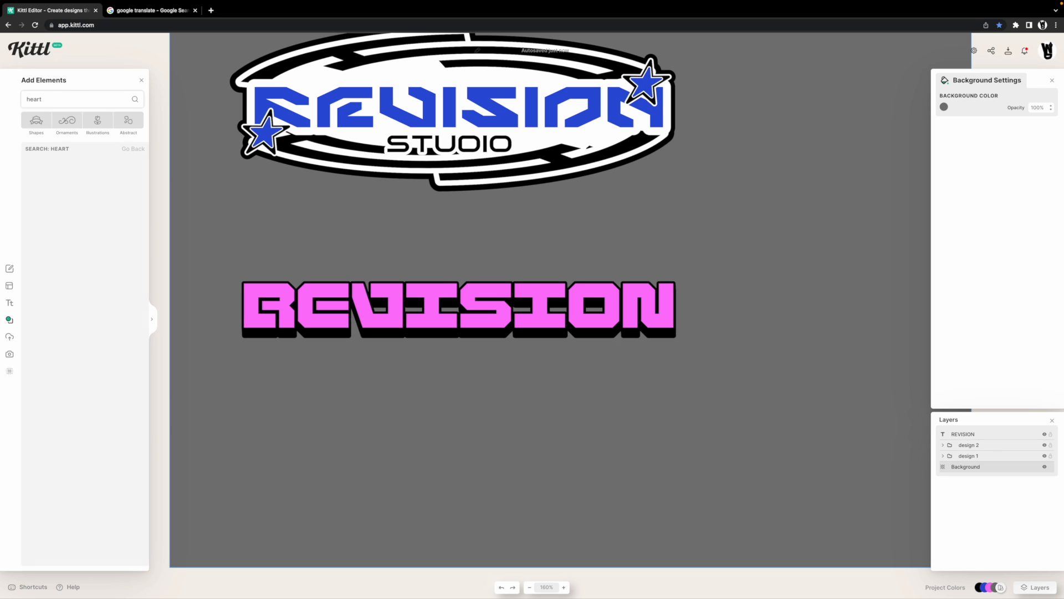
{"action": "scroll", "coordinate": [89, 237], "scroll_direction": "down", "scroll_amount": 5}
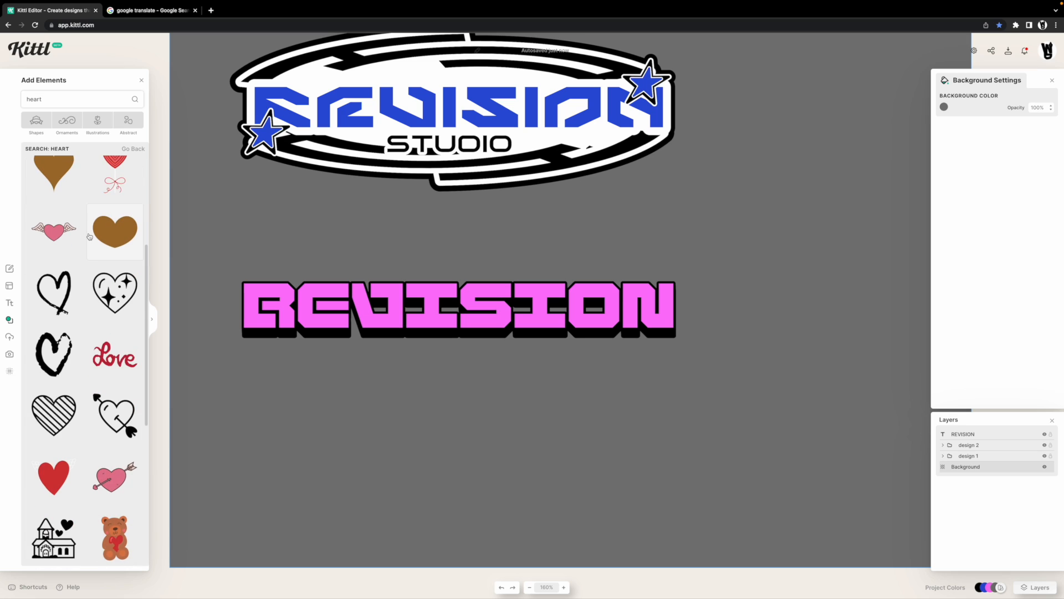
{"action": "scroll", "coordinate": [86, 235], "scroll_direction": "down", "scroll_amount": 10}
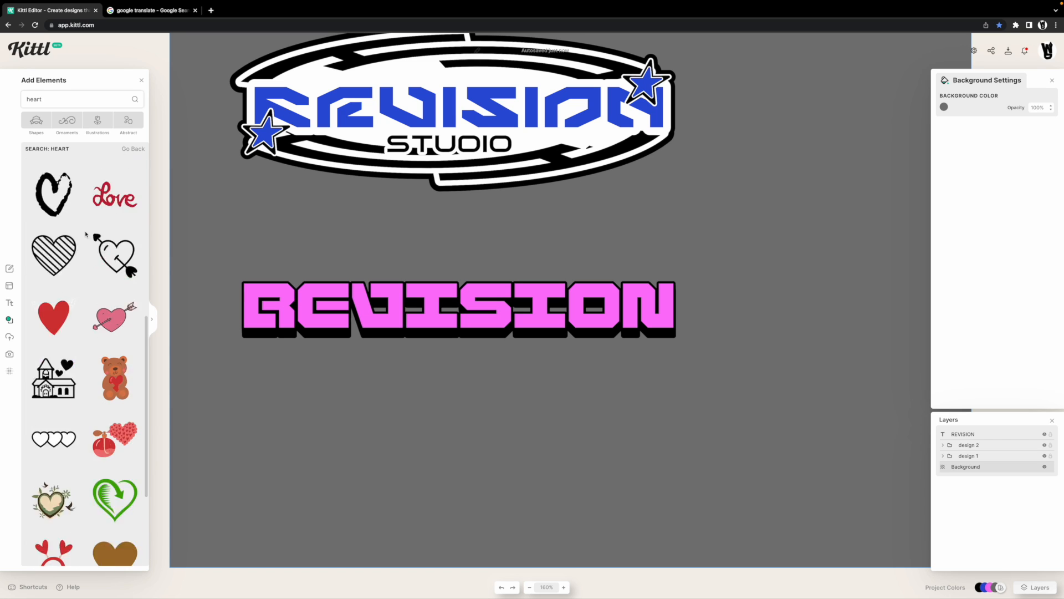
{"action": "scroll", "coordinate": [86, 234], "scroll_direction": "down", "scroll_amount": 9}
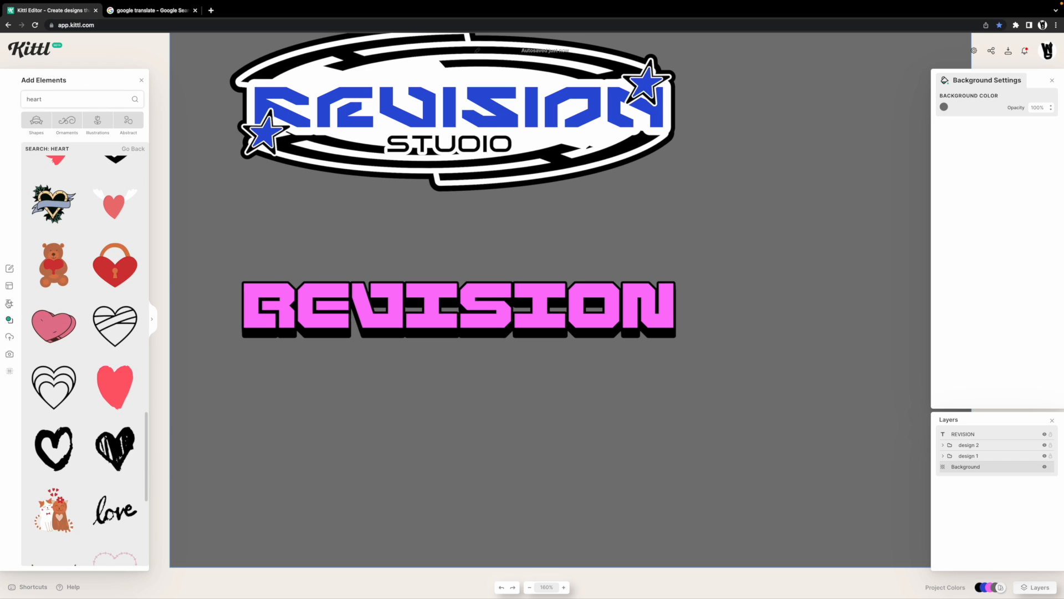
{"action": "left_click", "coordinate": [9, 320]}
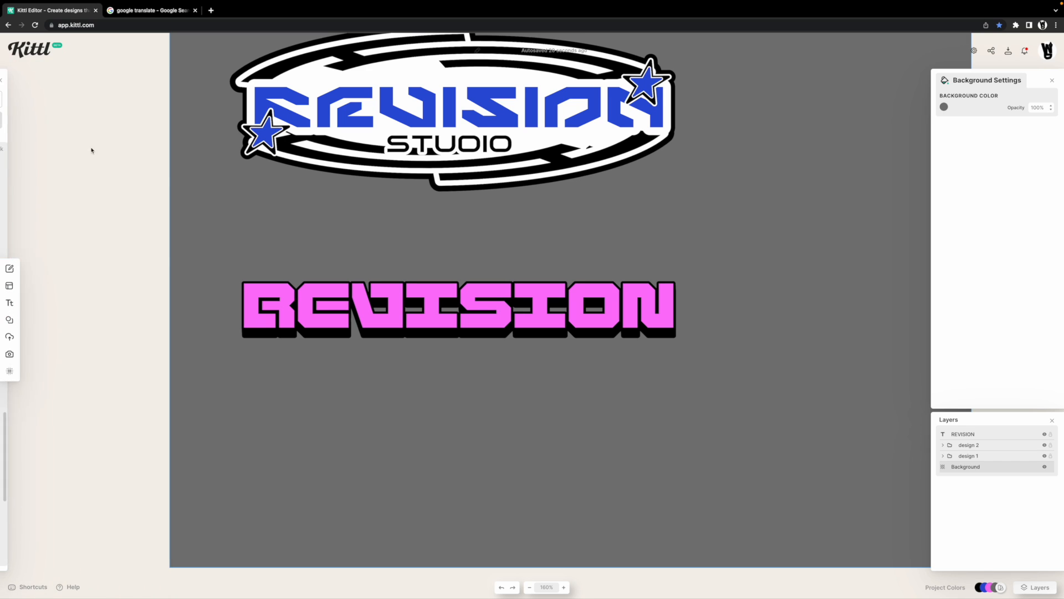
{"action": "left_click", "coordinate": [10, 320]}
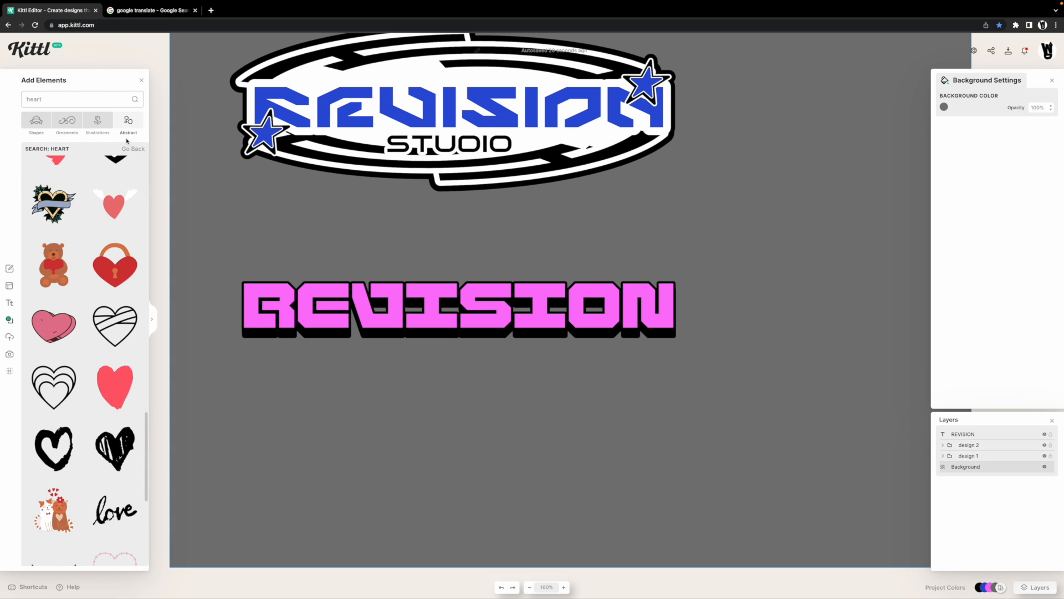
Add the white heart with a thick black outline from the Y2K elements, shrink it and place it below REVISION
{"action": "left_click", "coordinate": [129, 147]}
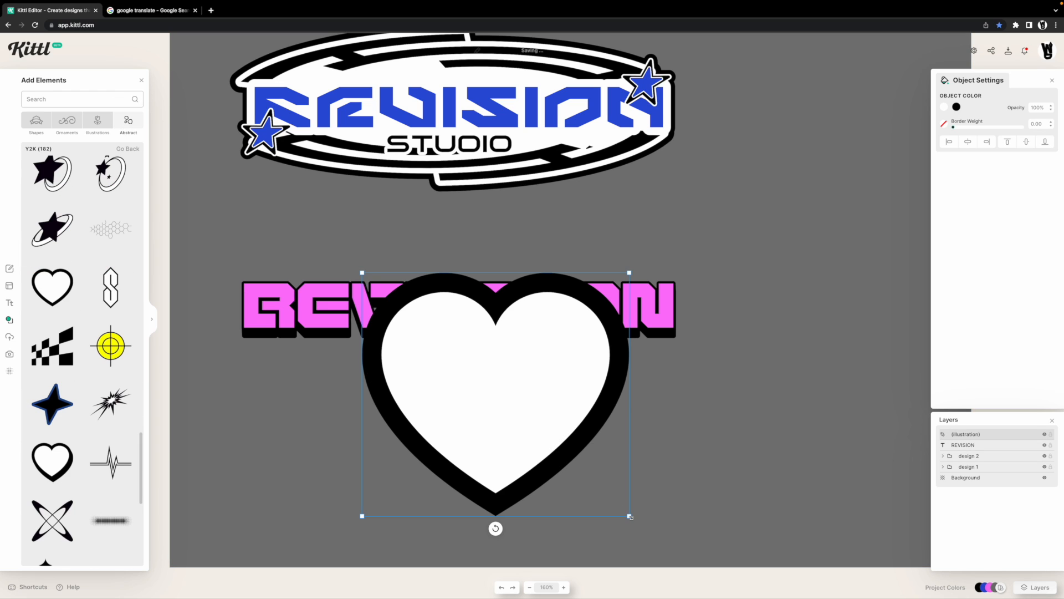
{"action": "left_click_drag", "start_coordinate": [630, 516], "coordinate": [486, 388]}
{"action": "left_click_drag", "start_coordinate": [410, 337], "coordinate": [349, 440]}
Add the blue curved tail graphic from the Y2K elements, then shrink, rotate and position it trailing right from the heart
{"action": "scroll", "coordinate": [97, 384], "scroll_direction": "up", "scroll_amount": 3}
{"action": "scroll", "coordinate": [94, 381], "scroll_direction": "down", "scroll_amount": 4}
{"action": "scroll", "coordinate": [91, 379], "scroll_direction": "down", "scroll_amount": 2}
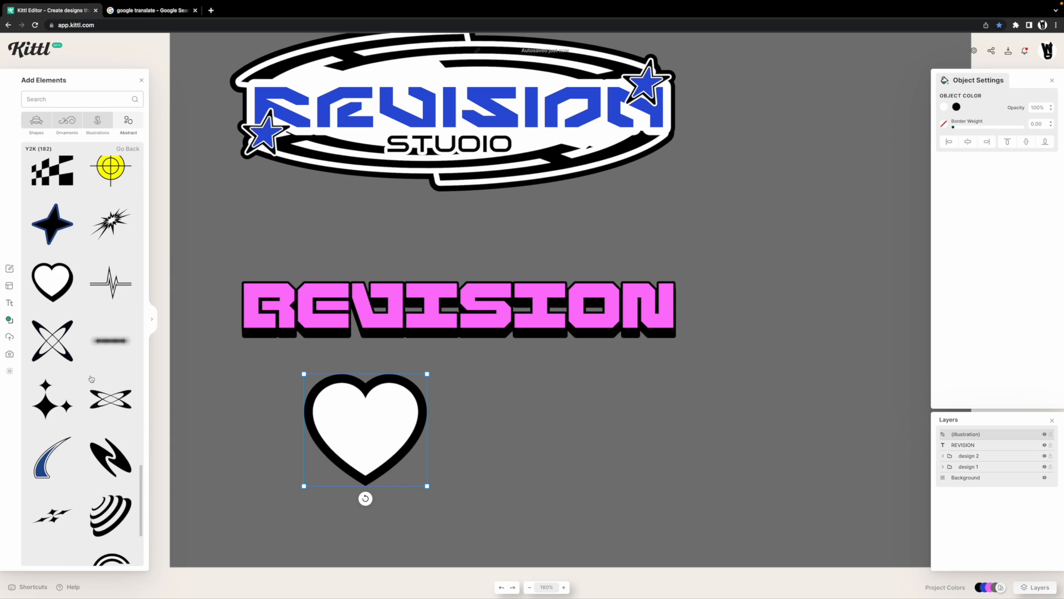
{"action": "left_click", "coordinate": [76, 449]}
{"action": "left_click_drag", "start_coordinate": [481, 408], "coordinate": [436, 420]}
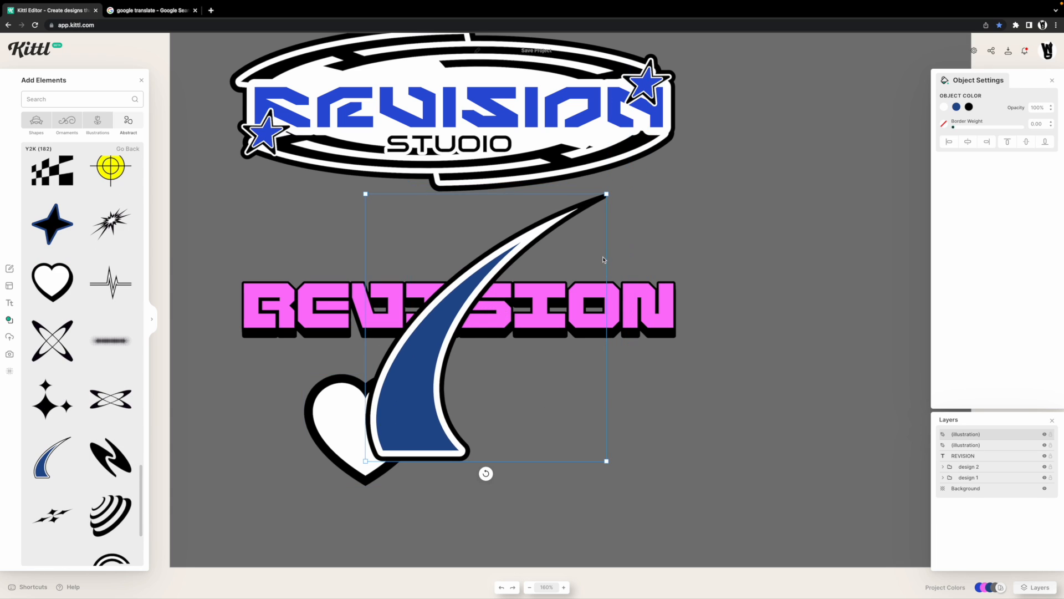
{"action": "left_click_drag", "start_coordinate": [485, 473], "coordinate": [364, 396]}
{"action": "left_click_drag", "start_coordinate": [427, 497], "coordinate": [438, 411]}
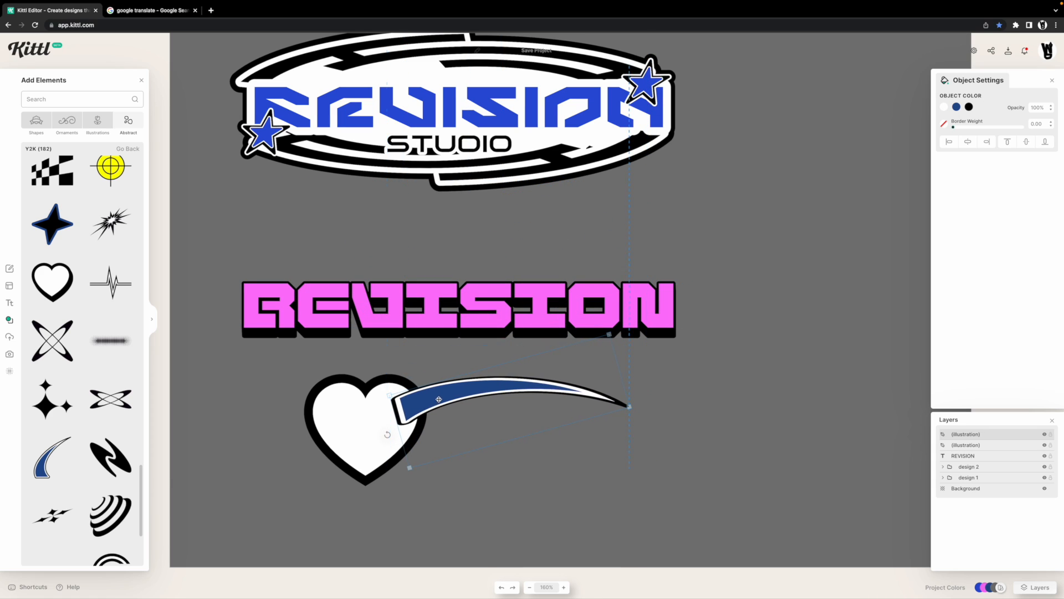
Shrink and tilt the heart, and bring it in front of the tail so it covers the wide end
{"action": "left_click", "coordinate": [372, 444]}
{"action": "left_click_drag", "start_coordinate": [428, 486], "coordinate": [396, 470]}
{"action": "right_click", "coordinate": [378, 421]}
{"action": "left_click", "coordinate": [413, 525]}
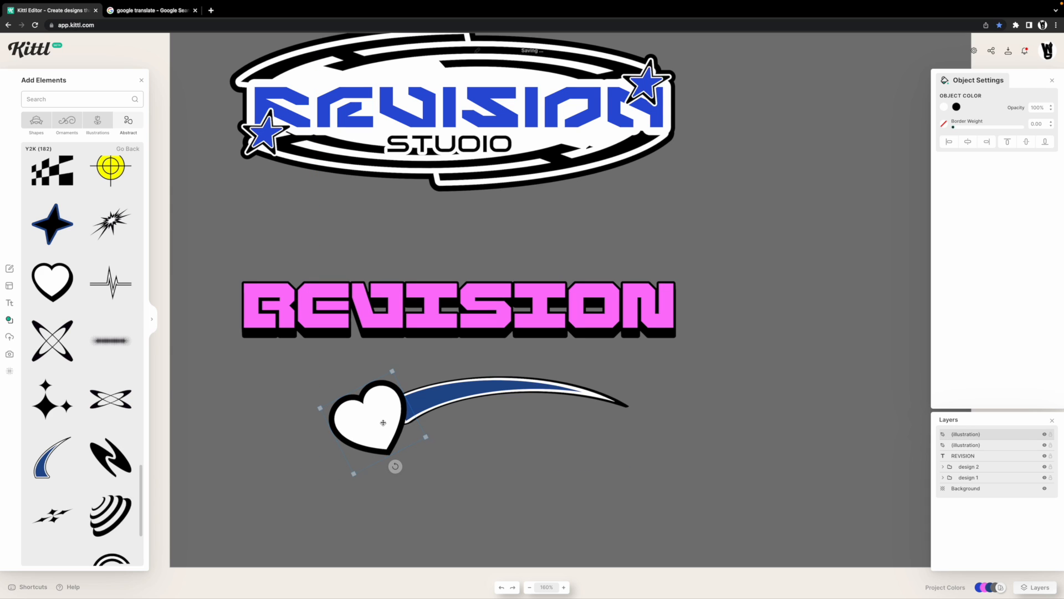
{"action": "left_click", "coordinate": [547, 463]}
Adjust the blue tail's rotation slightly so its tip points lower while its wide end stays behind the heart
{"action": "scroll", "coordinate": [509, 444], "scroll_direction": "down", "scroll_amount": 5}
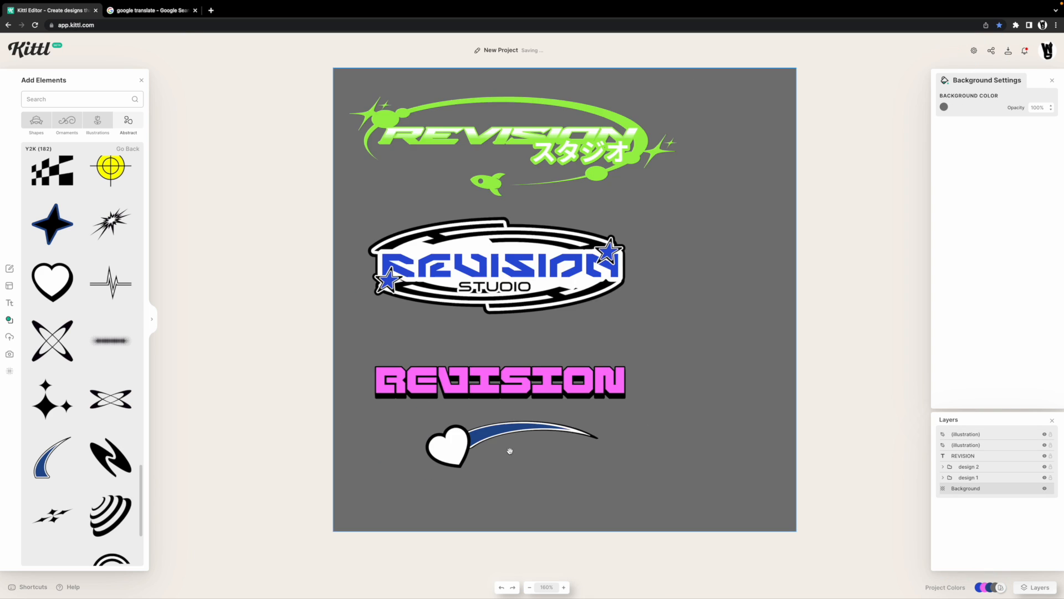
{"action": "left_click_drag", "start_coordinate": [603, 499], "coordinate": [603, 499]}
{"action": "left_click_drag", "start_coordinate": [499, 453], "coordinate": [492, 448]}
{"action": "left_click", "coordinate": [469, 466]}
{"action": "scroll", "coordinate": [452, 456], "scroll_direction": "up", "scroll_amount": 5}
{"action": "left_click", "coordinate": [450, 456]}
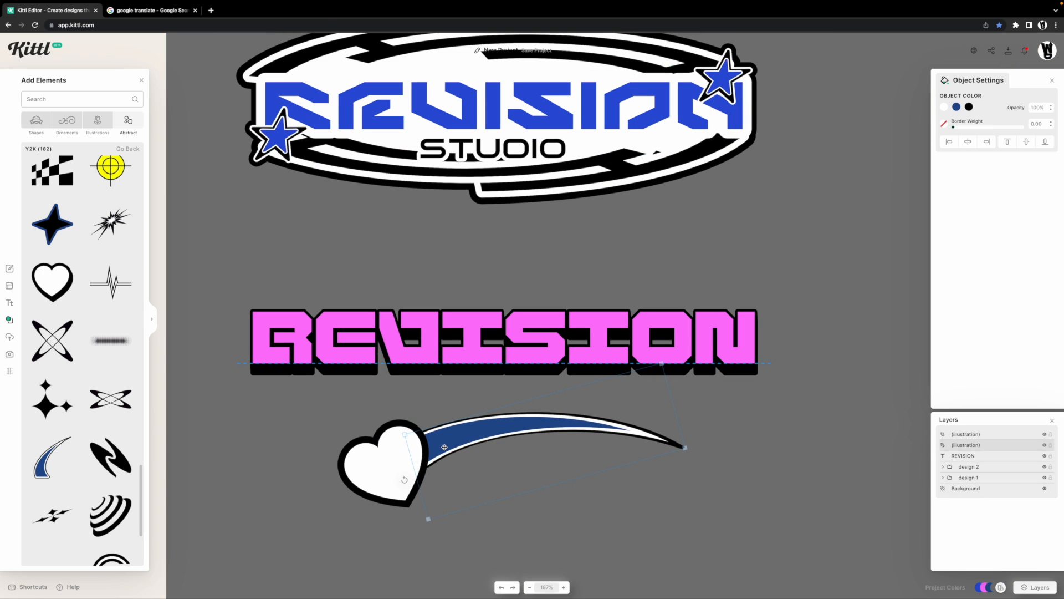
{"action": "scroll", "coordinate": [534, 476], "scroll_direction": "down", "scroll_amount": 1}
{"action": "left_click", "coordinate": [533, 476]}
{"action": "scroll", "coordinate": [468, 404], "scroll_direction": "down", "scroll_amount": 1}
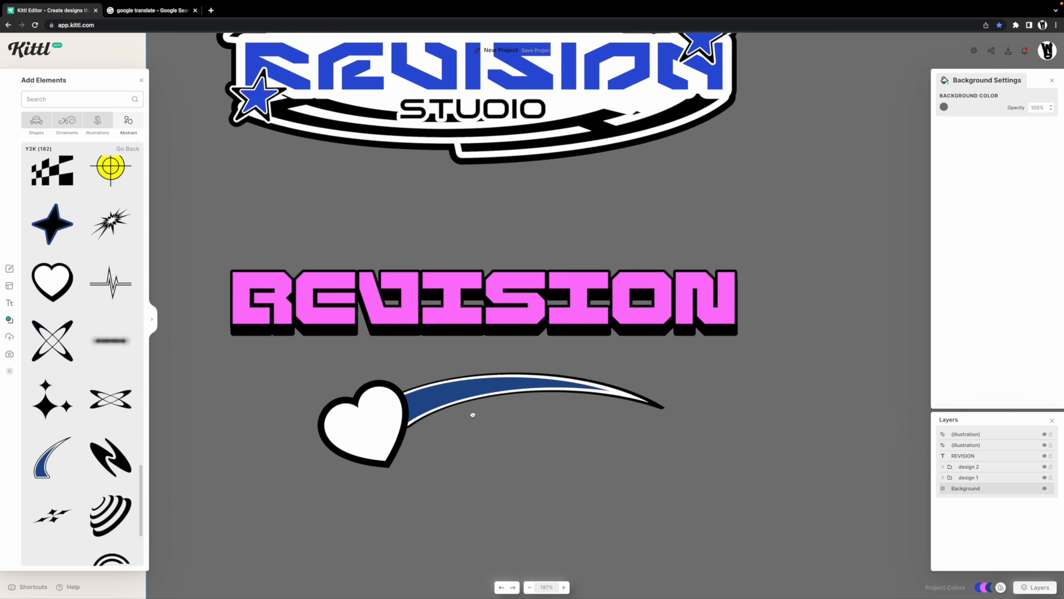
{"action": "left_click", "coordinate": [466, 404]}
{"action": "left_click", "coordinate": [444, 472]}
{"action": "scroll", "coordinate": [443, 473], "scroll_direction": "down", "scroll_amount": 1}
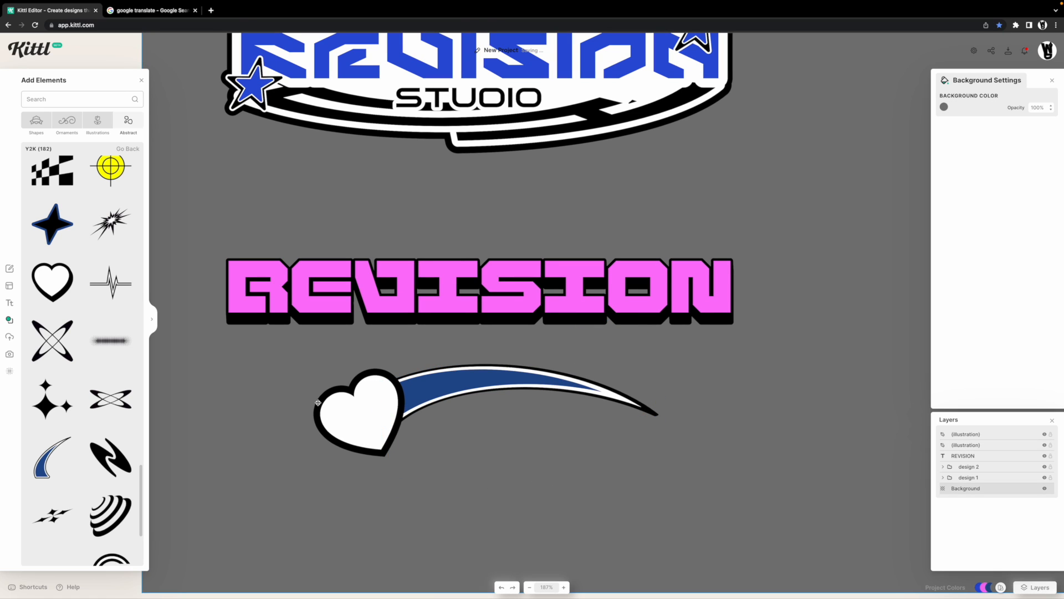
Change the heart's white fill to the pink document colour used in the REVISION text
{"action": "left_click", "coordinate": [351, 423]}
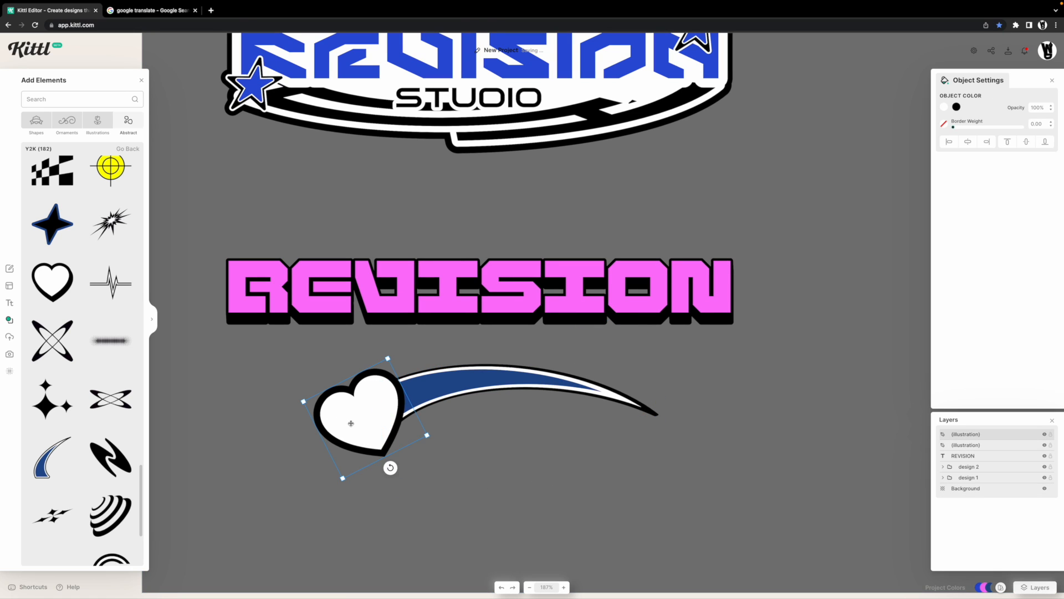
{"action": "left_click", "coordinate": [956, 108]}
{"action": "left_click", "coordinate": [980, 107]}
{"action": "left_click", "coordinate": [944, 107]}
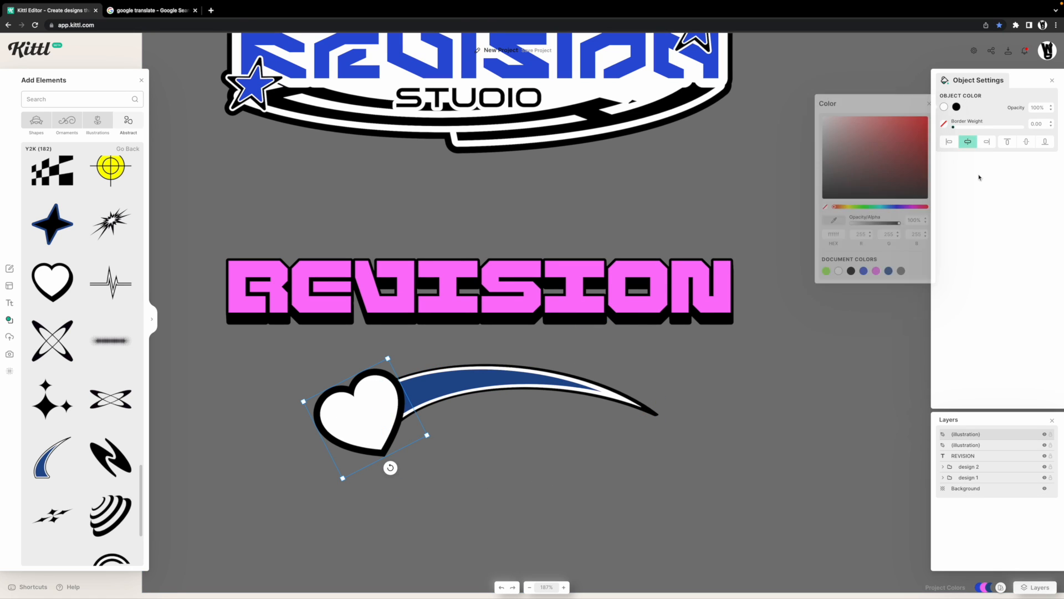
{"action": "left_click", "coordinate": [876, 271]}
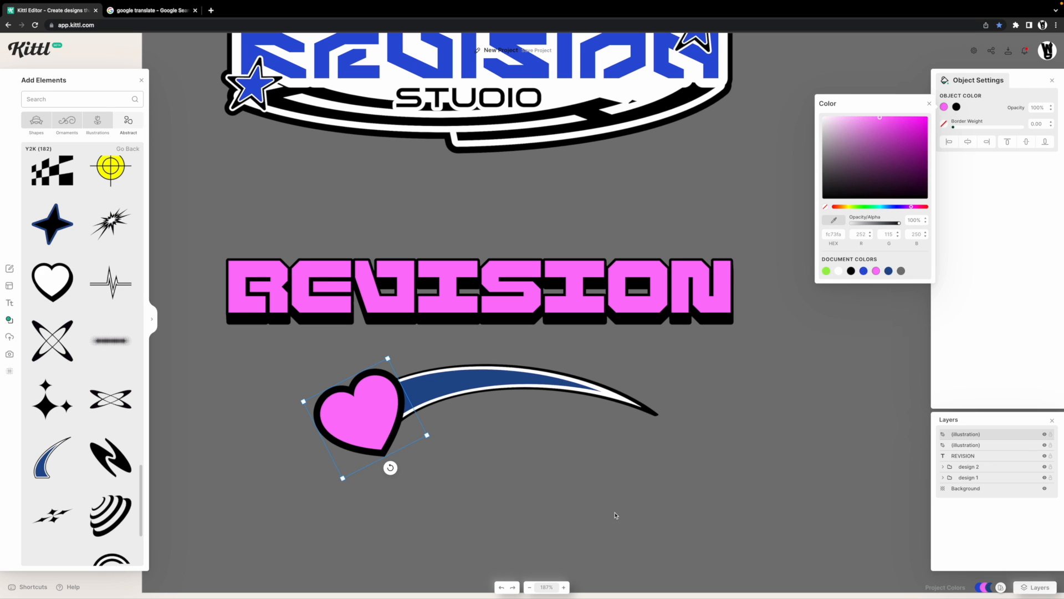
{"action": "left_click", "coordinate": [555, 439]}
Change the curved tail's blue fill to the black document colour
{"action": "scroll", "coordinate": [556, 439], "scroll_direction": "down", "scroll_amount": 1}
{"action": "left_click", "coordinate": [497, 364]}
{"action": "scroll", "coordinate": [497, 363], "scroll_direction": "up", "scroll_amount": 2}
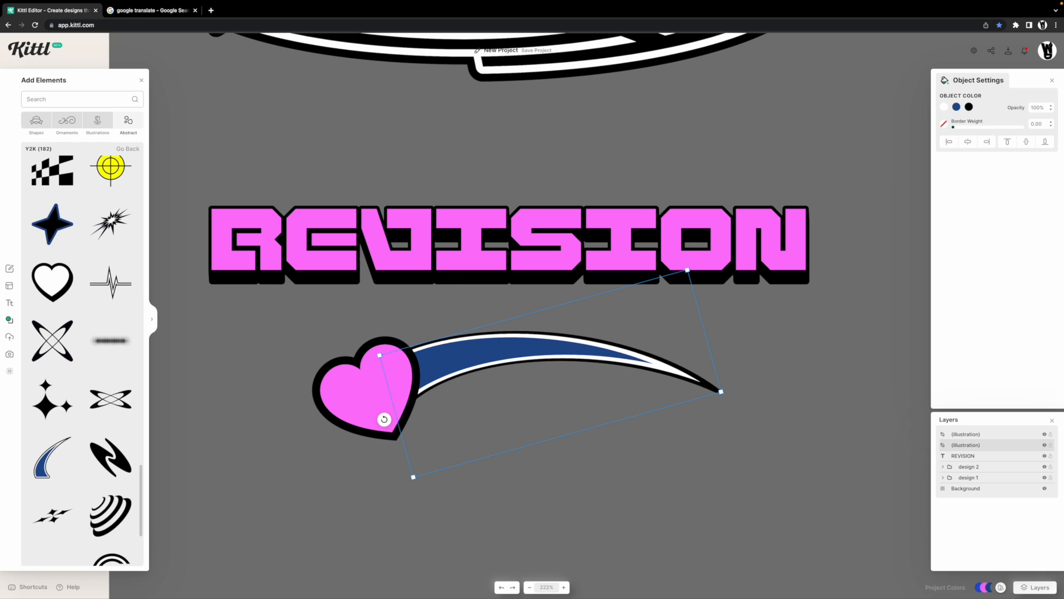
{"action": "left_click", "coordinate": [957, 107]}
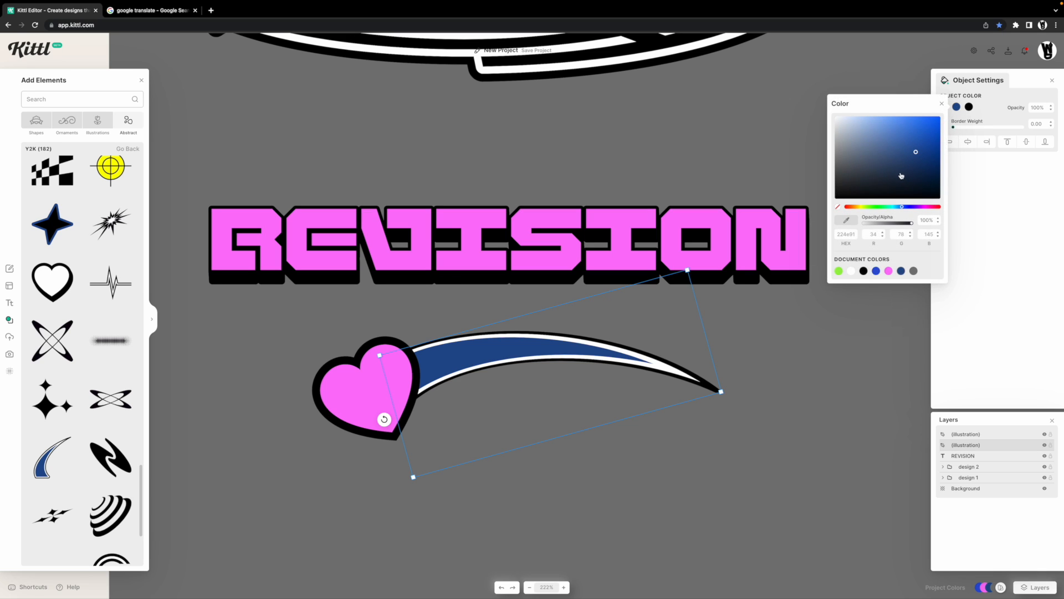
{"action": "left_click", "coordinate": [863, 271]}
{"action": "left_click", "coordinate": [928, 127]}
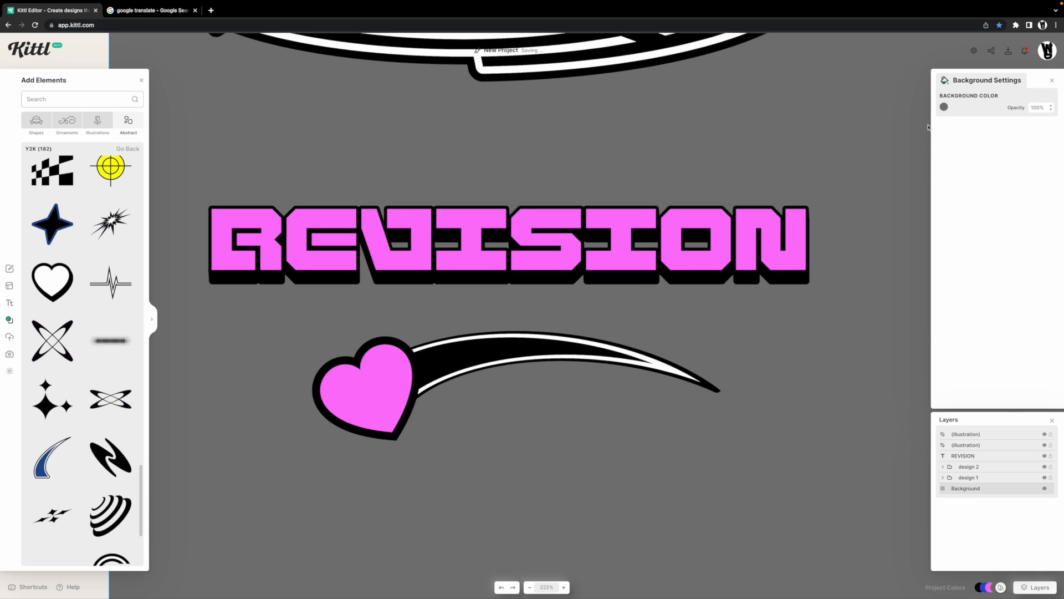
Try the black document colour on the curved tail's white stripes
{"action": "left_click", "coordinate": [626, 355]}
{"action": "left_click", "coordinate": [943, 107]}
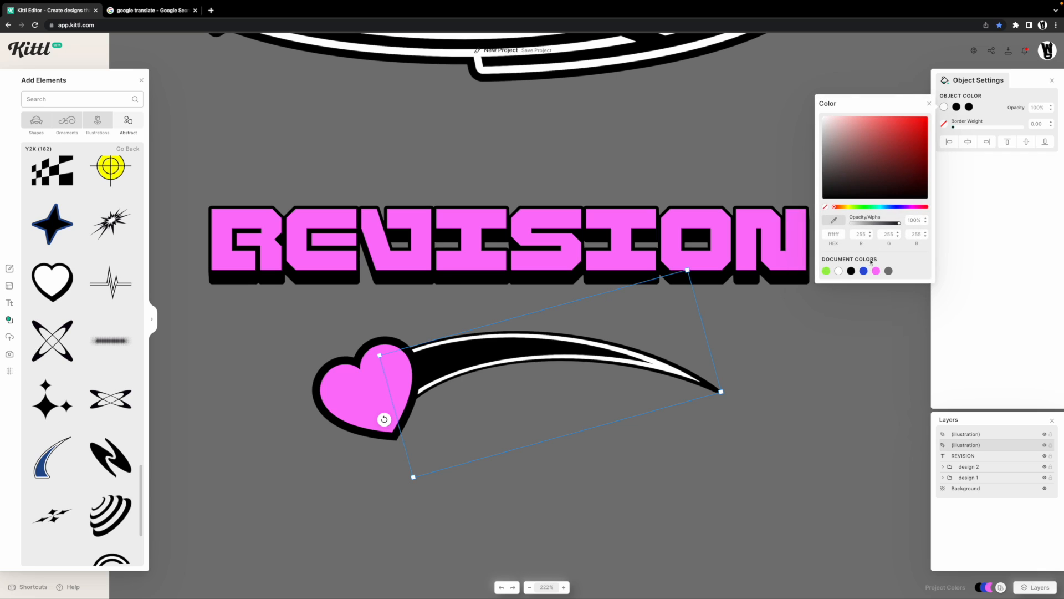
{"action": "left_click", "coordinate": [852, 272]}
{"action": "left_click", "coordinate": [776, 428]}
{"action": "left_click_drag", "start_coordinate": [753, 339], "coordinate": [742, 288]}
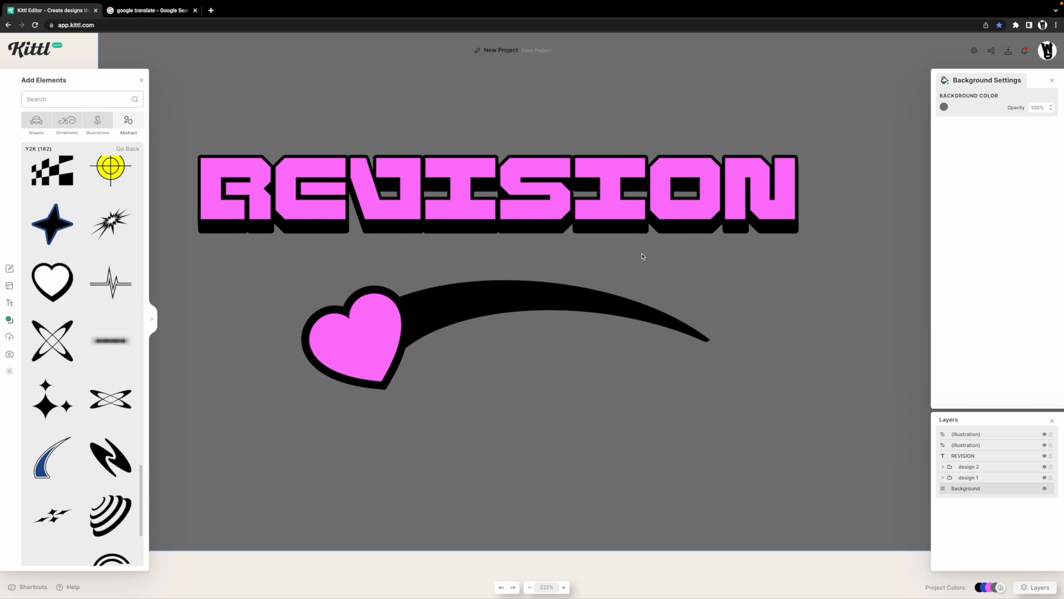
{"action": "scroll", "coordinate": [616, 282], "scroll_direction": "down", "scroll_amount": 3}
Set the first colour of the curved tail, used for its inner stripes, to no fill
{"action": "left_click", "coordinate": [667, 330]}
{"action": "scroll", "coordinate": [670, 327], "scroll_direction": "up", "scroll_amount": 3}
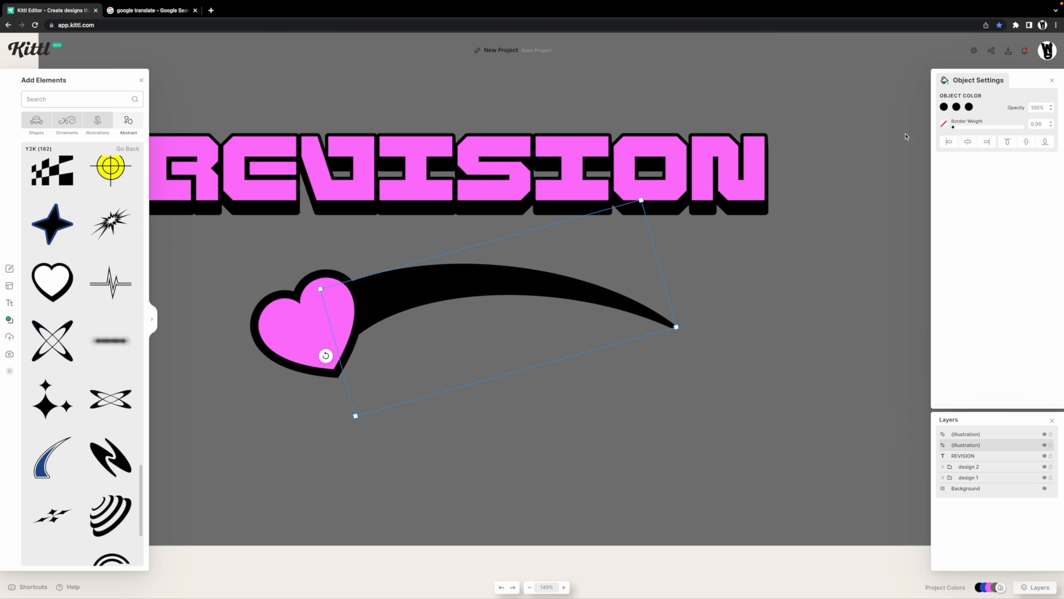
{"action": "left_click", "coordinate": [945, 107]}
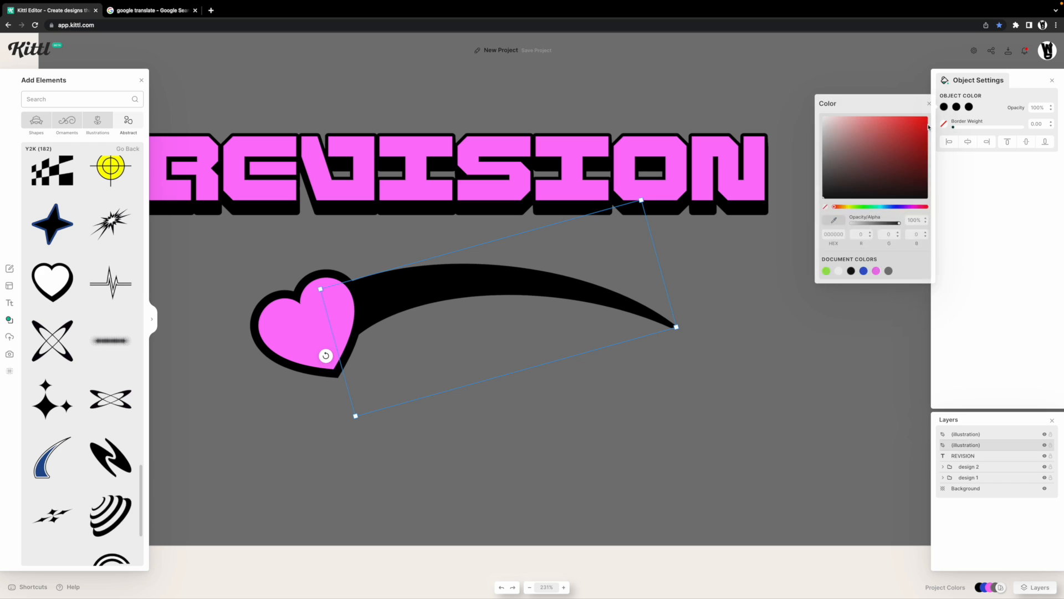
{"action": "left_click", "coordinate": [826, 207]}
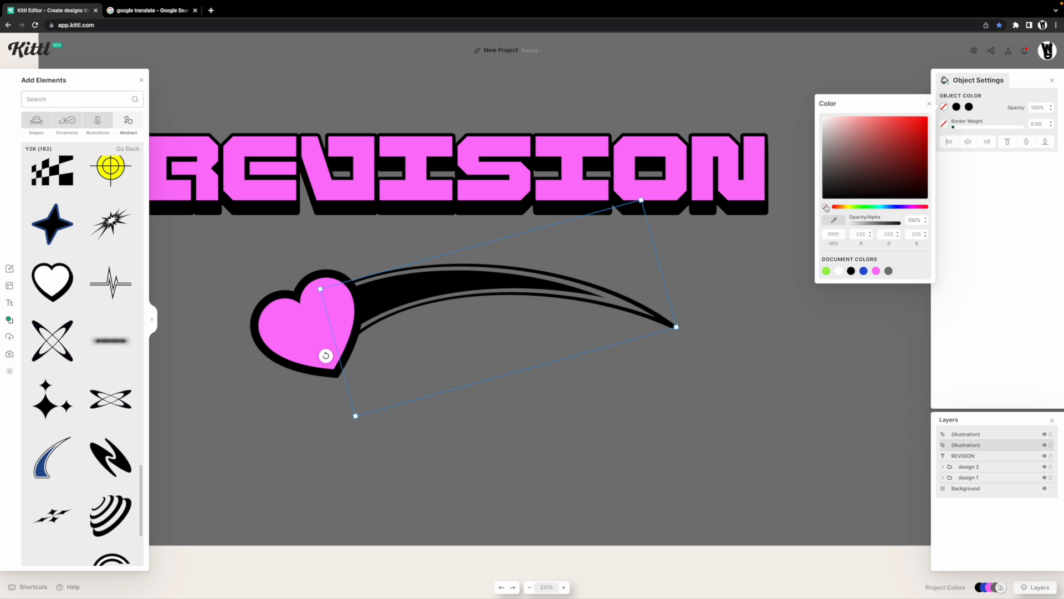
{"action": "left_click", "coordinate": [554, 327]}
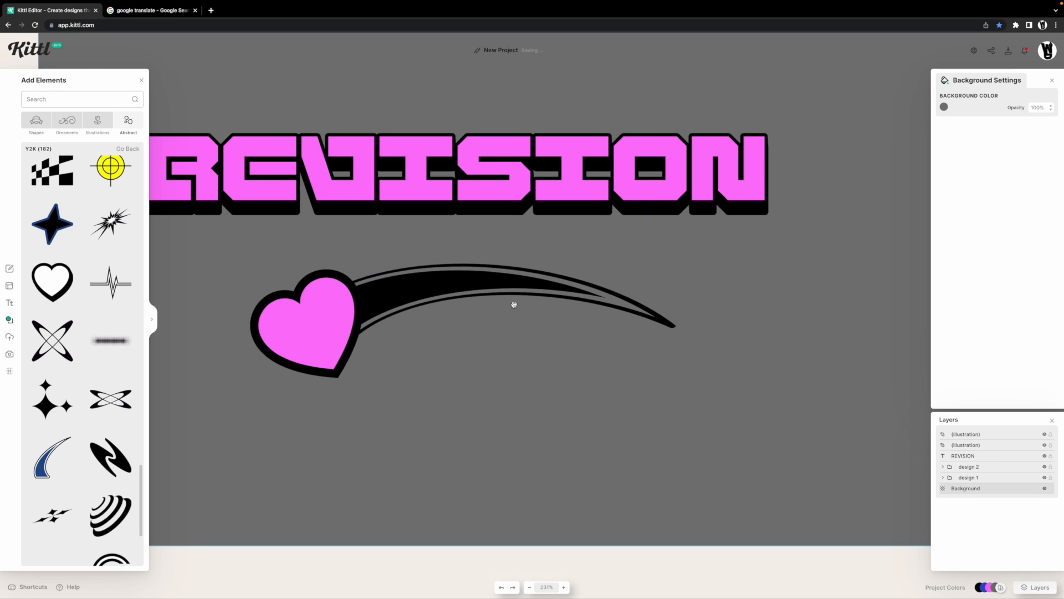
Group the heart with its tail, enlarge the group and place it over the REVISION text with the heart at the first letter
{"action": "scroll", "coordinate": [537, 292], "scroll_direction": "left", "scroll_amount": 2}
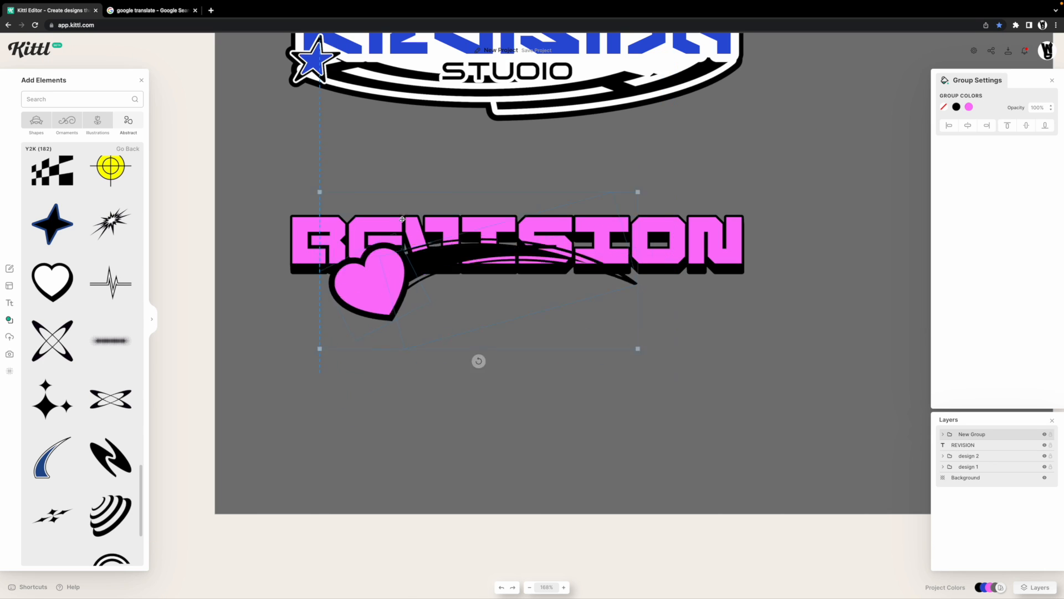
{"action": "left_click_drag", "start_coordinate": [402, 219], "coordinate": [342, 153]}
{"action": "scroll", "coordinate": [342, 153], "scroll_direction": "right", "scroll_amount": 2}
{"action": "left_click_drag", "start_coordinate": [552, 283], "coordinate": [753, 331]}
{"action": "left_click_drag", "start_coordinate": [328, 242], "coordinate": [285, 198]}
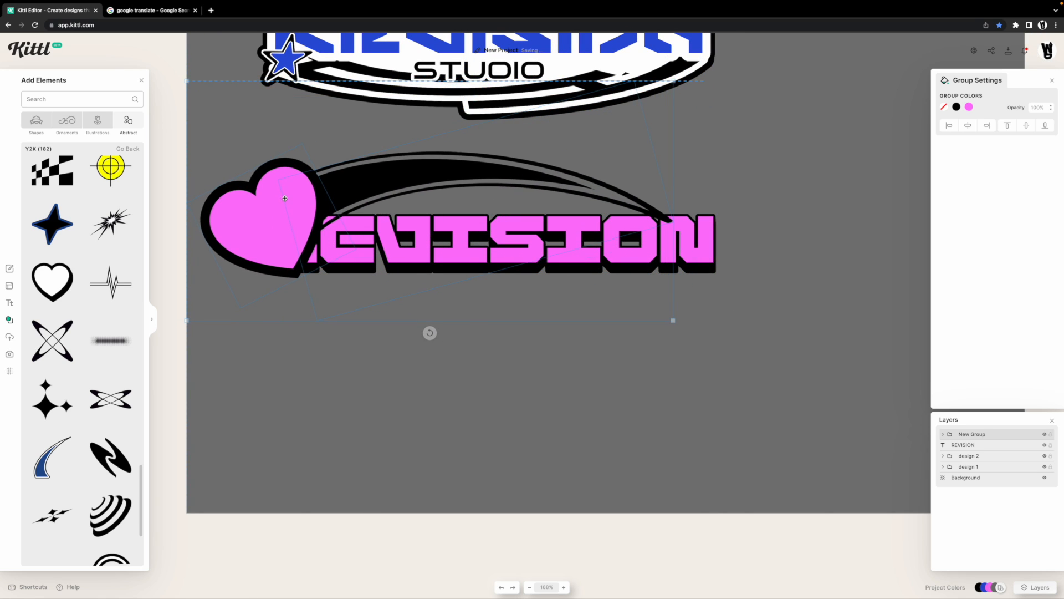
{"action": "left_click", "coordinate": [613, 360]}
{"action": "left_click_drag", "start_coordinate": [287, 197], "coordinate": [274, 273]}
{"action": "left_click", "coordinate": [501, 456]}
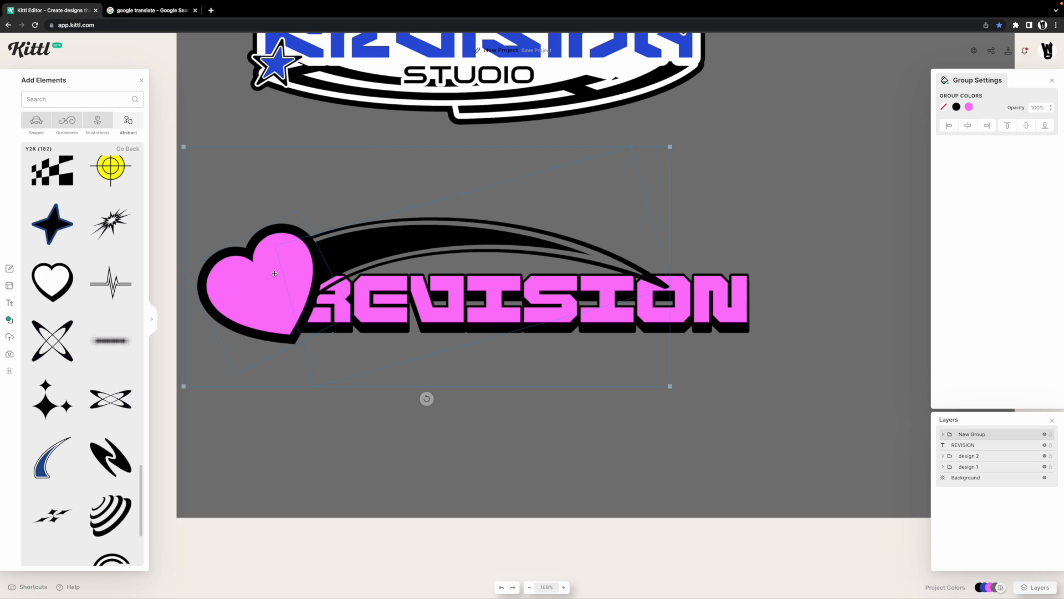
Send the heart-and-tail group behind the REVISION text, then shrink it slightly and shift it so the heart peeks out around the R
{"action": "right_click", "coordinate": [275, 274]}
{"action": "left_click", "coordinate": [299, 404]}
{"action": "left_click", "coordinate": [288, 373]}
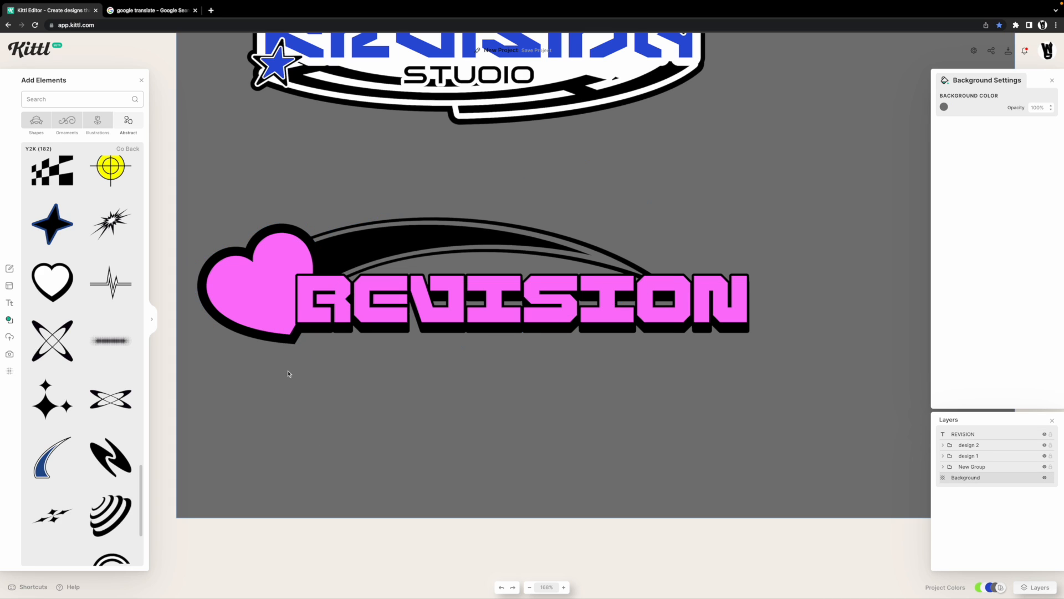
{"action": "left_click_drag", "start_coordinate": [271, 315], "coordinate": [388, 254]}
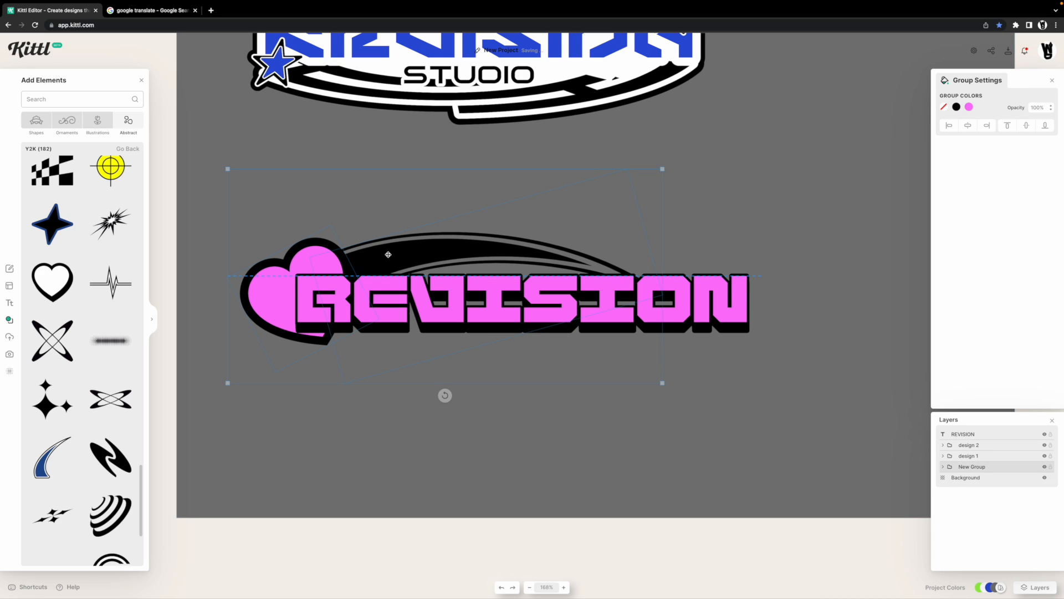
{"action": "left_click_drag", "start_coordinate": [388, 254], "coordinate": [388, 264]}
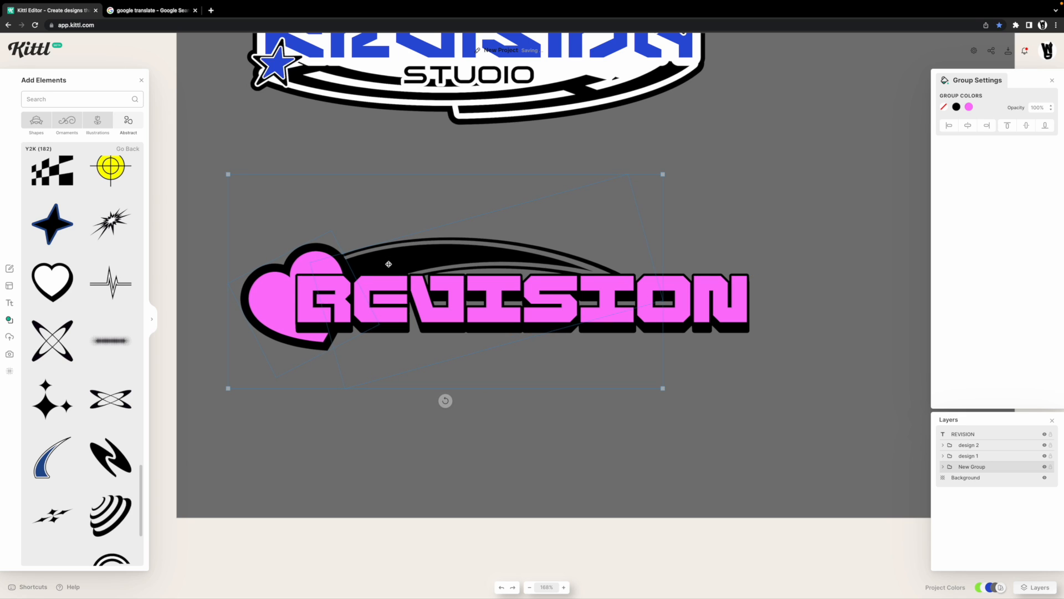
{"action": "left_click", "coordinate": [471, 363]}
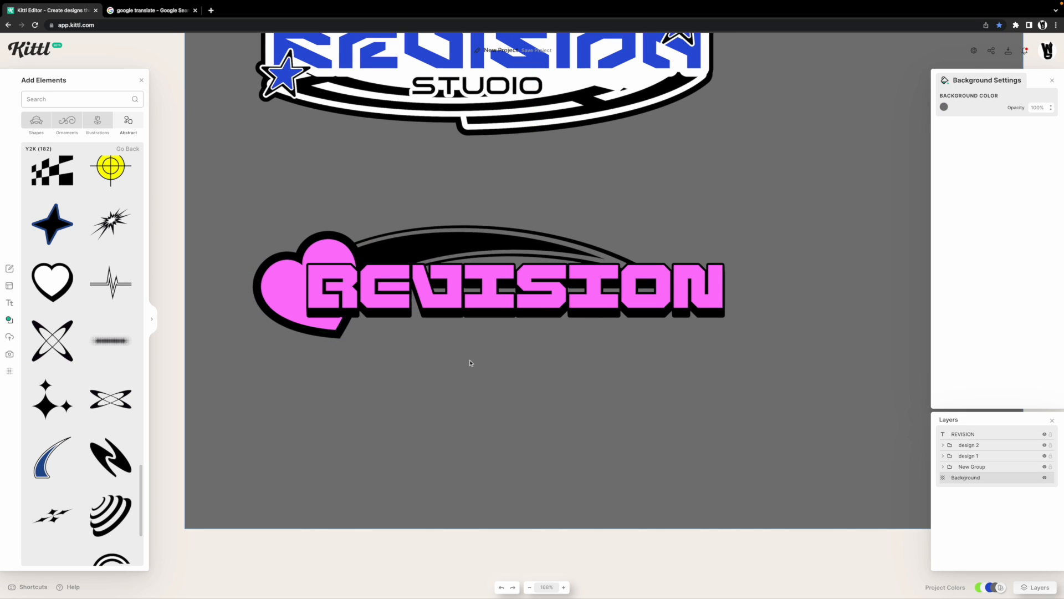
Add the outlined white heart from the Y2K elements and place it small below the REVISION text
{"action": "left_click_drag", "start_coordinate": [494, 364], "coordinate": [439, 386]}
{"action": "scroll", "coordinate": [85, 314], "scroll_direction": "up", "scroll_amount": 3}
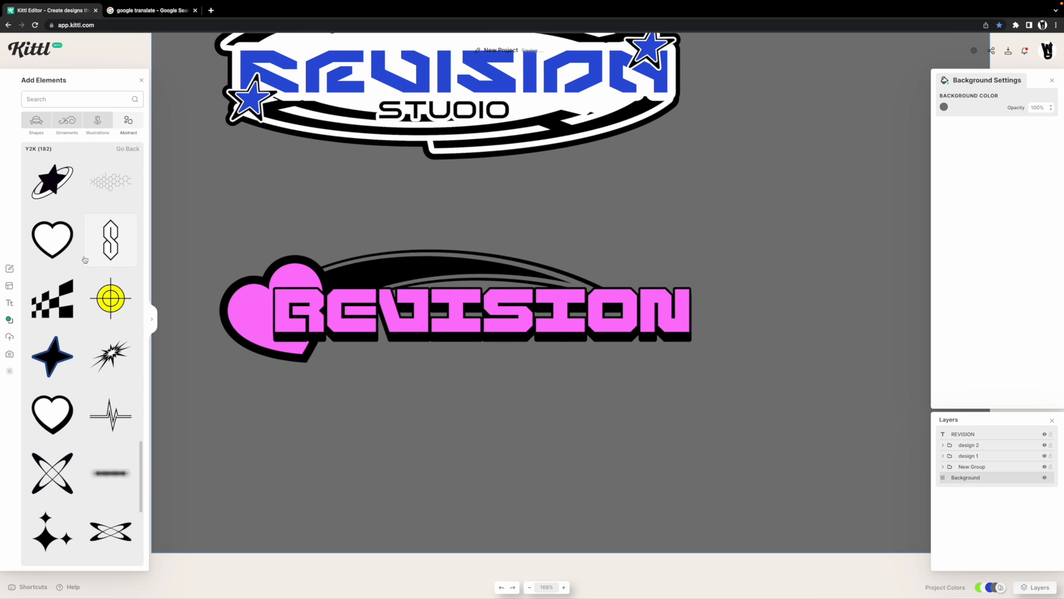
{"action": "left_click", "coordinate": [65, 253]}
{"action": "left_click_drag", "start_coordinate": [583, 433], "coordinate": [473, 406]}
{"action": "scroll", "coordinate": [473, 406], "scroll_direction": "up", "scroll_amount": 3}
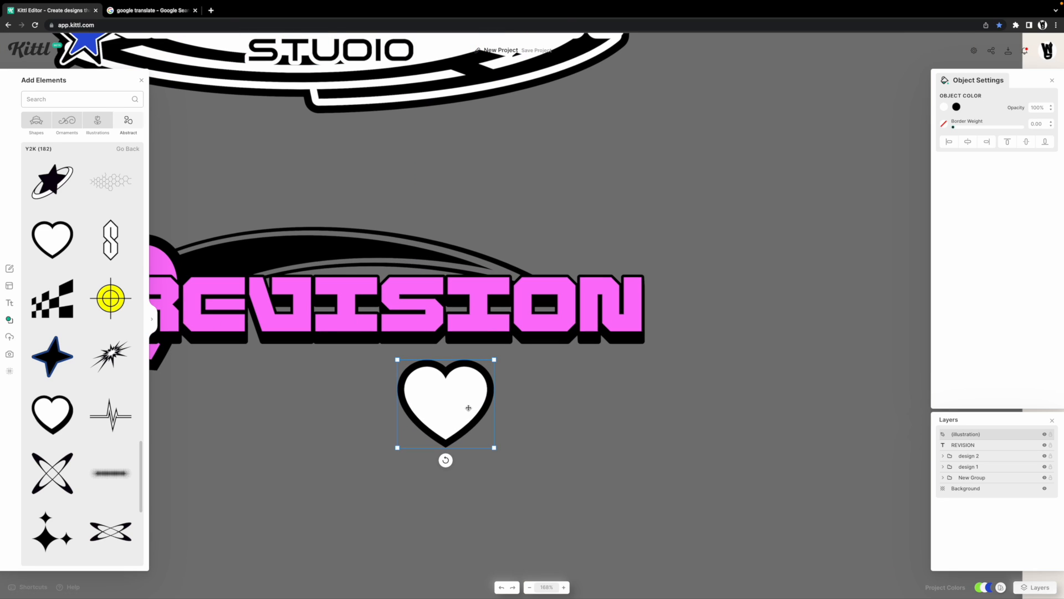
Duplicate the small heart twice to the right to form an overlapping row, and group the three hearts
{"action": "key", "text": "ctrl+d"}
{"action": "left_click_drag", "start_coordinate": [474, 412], "coordinate": [518, 411]}
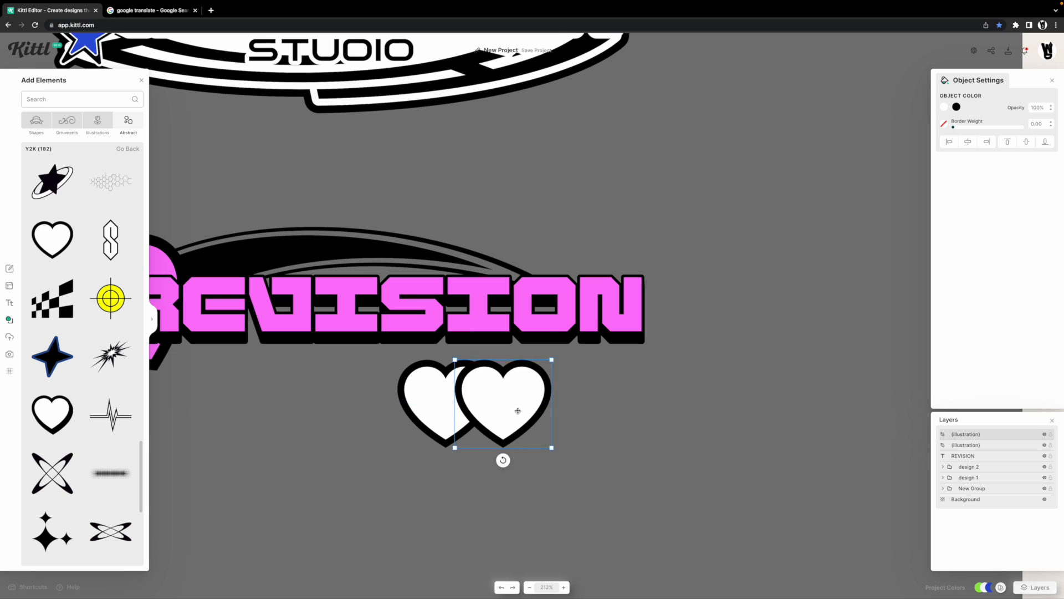
{"action": "key", "text": "ctrl+d"}
{"action": "left_click_drag", "start_coordinate": [519, 411], "coordinate": [559, 410]}
{"action": "left_click_drag", "start_coordinate": [637, 469], "coordinate": [403, 393]}
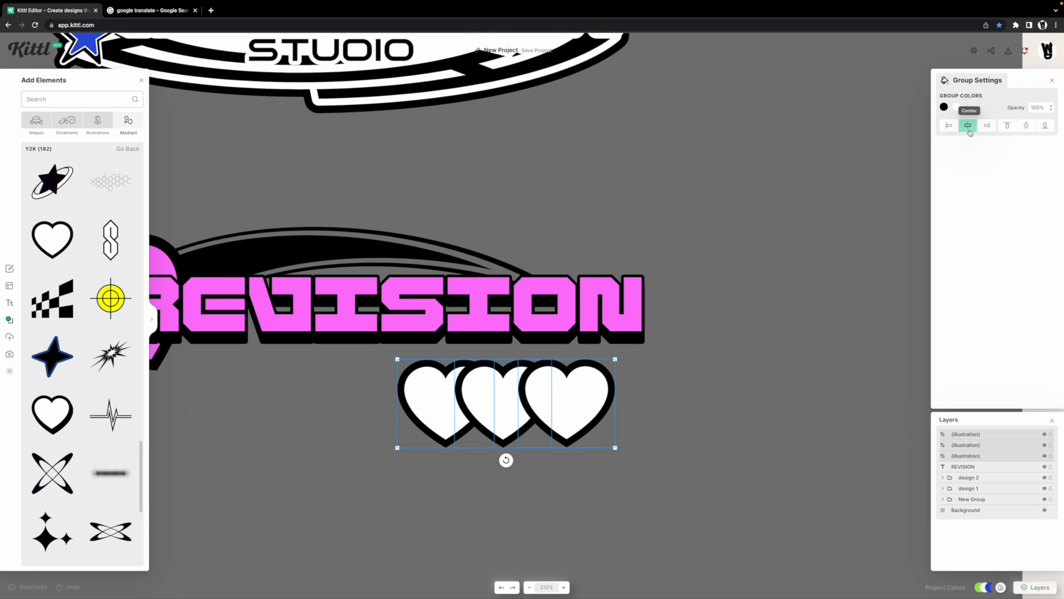
Fill the two outer hearts of the row with the pink document colour and keep their outlines black
{"action": "left_click", "coordinate": [838, 270]}
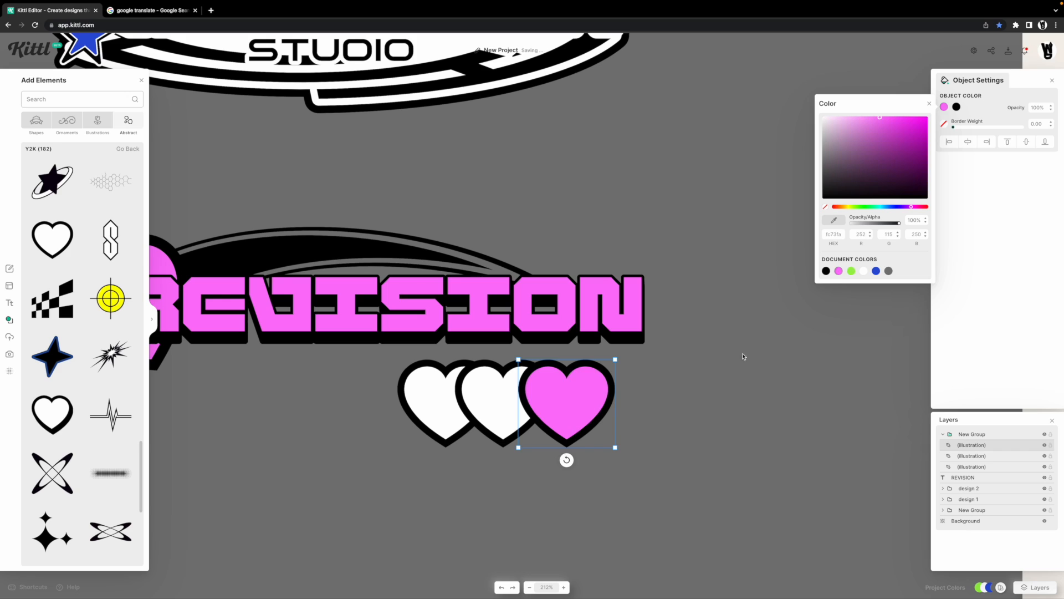
{"action": "left_click", "coordinate": [695, 387]}
{"action": "left_click", "coordinate": [436, 410]}
{"action": "left_click", "coordinate": [436, 409]}
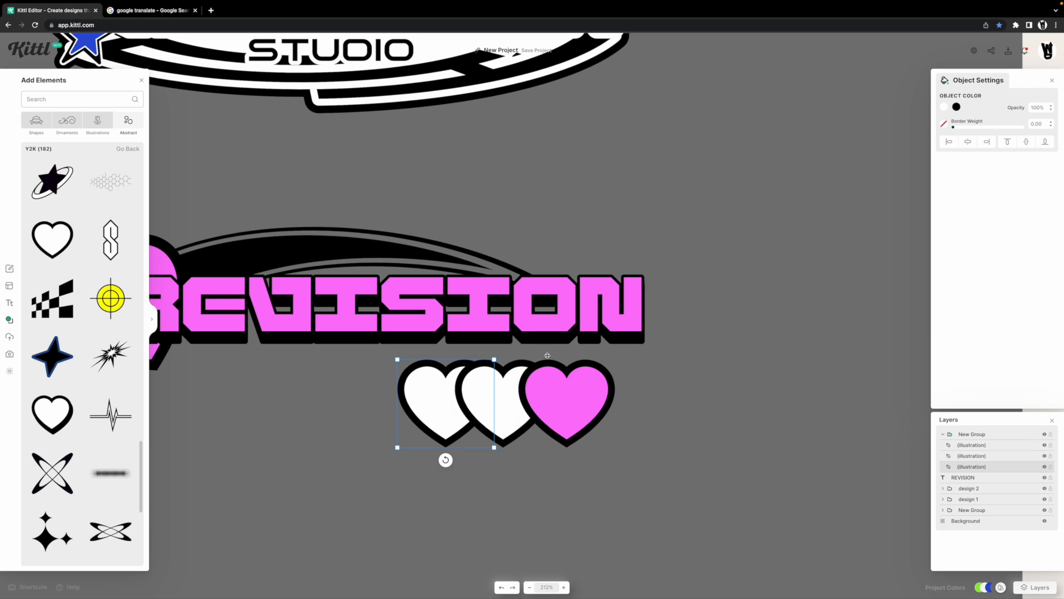
{"action": "left_click", "coordinate": [956, 107]}
{"action": "left_click", "coordinate": [851, 271]}
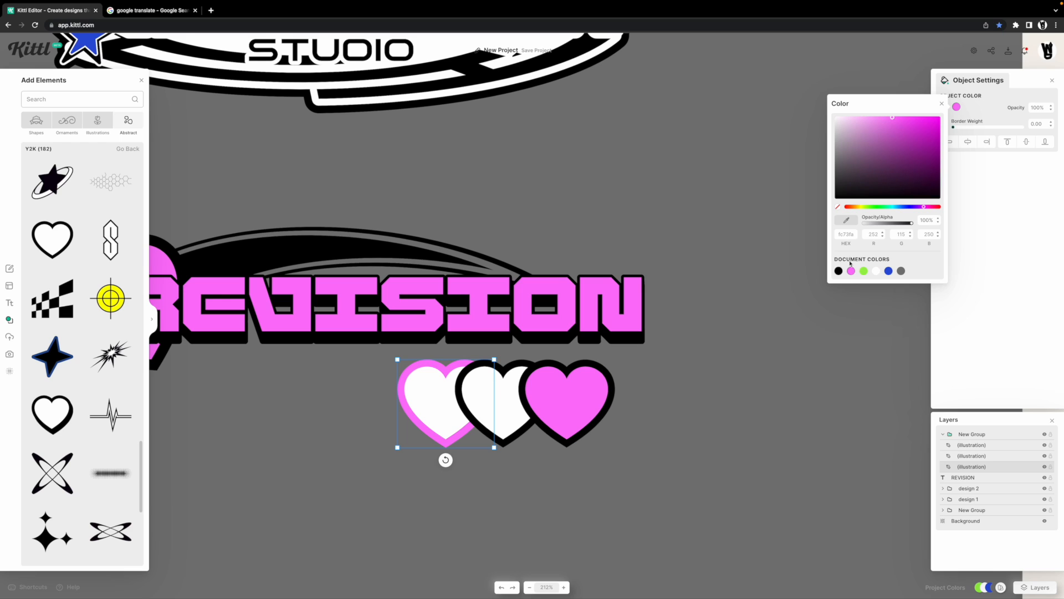
{"action": "left_click", "coordinate": [839, 271]}
{"action": "left_click", "coordinate": [941, 103]}
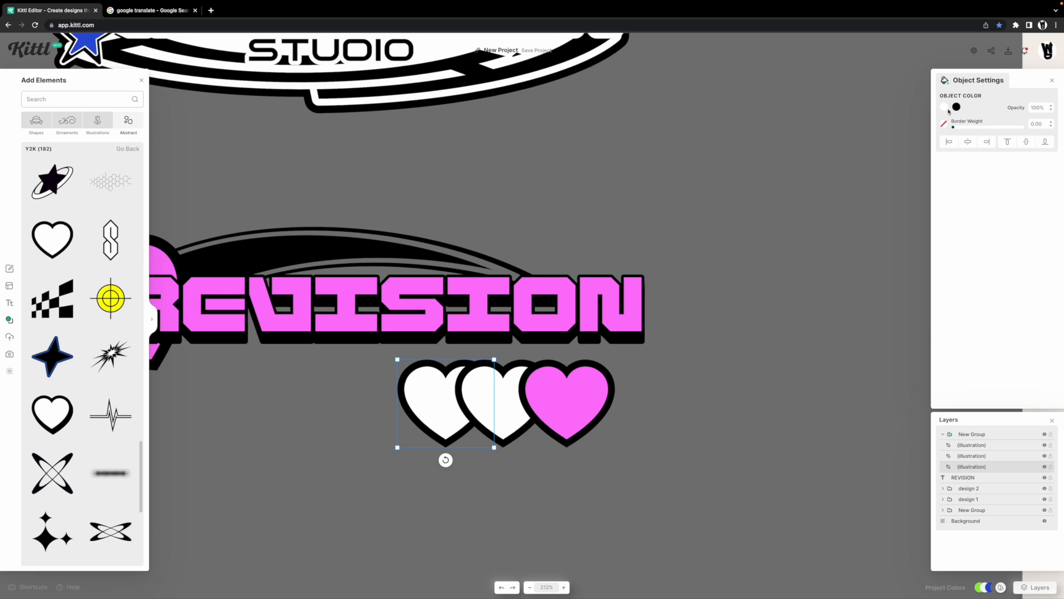
{"action": "left_click", "coordinate": [943, 107]}
{"action": "left_click", "coordinate": [839, 271]}
{"action": "left_click", "coordinate": [746, 368]}
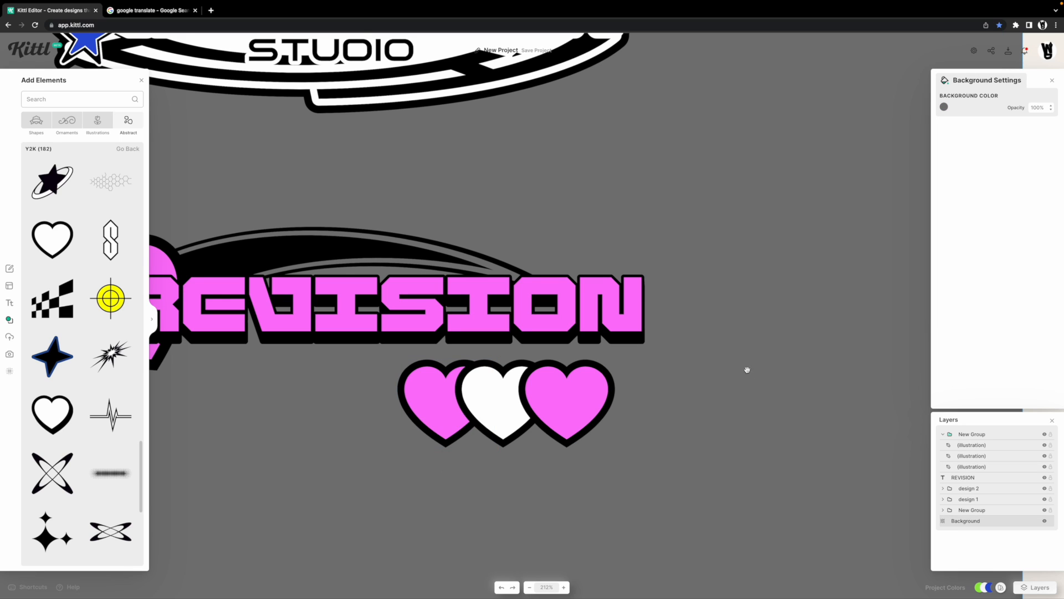
Shrink the row of three hearts and place it directly below the last letters of REVISION, aligned with the text's right end
{"action": "scroll", "coordinate": [805, 271], "scroll_direction": "down", "scroll_amount": 3}
{"action": "left_click_drag", "start_coordinate": [433, 338], "coordinate": [430, 339]}
{"action": "left_click_drag", "start_coordinate": [596, 390], "coordinate": [597, 348]}
{"action": "left_click_drag", "start_coordinate": [564, 321], "coordinate": [626, 322]}
{"action": "left_click", "coordinate": [610, 390]}
{"action": "scroll", "coordinate": [598, 359], "scroll_direction": "left", "scroll_amount": 3}
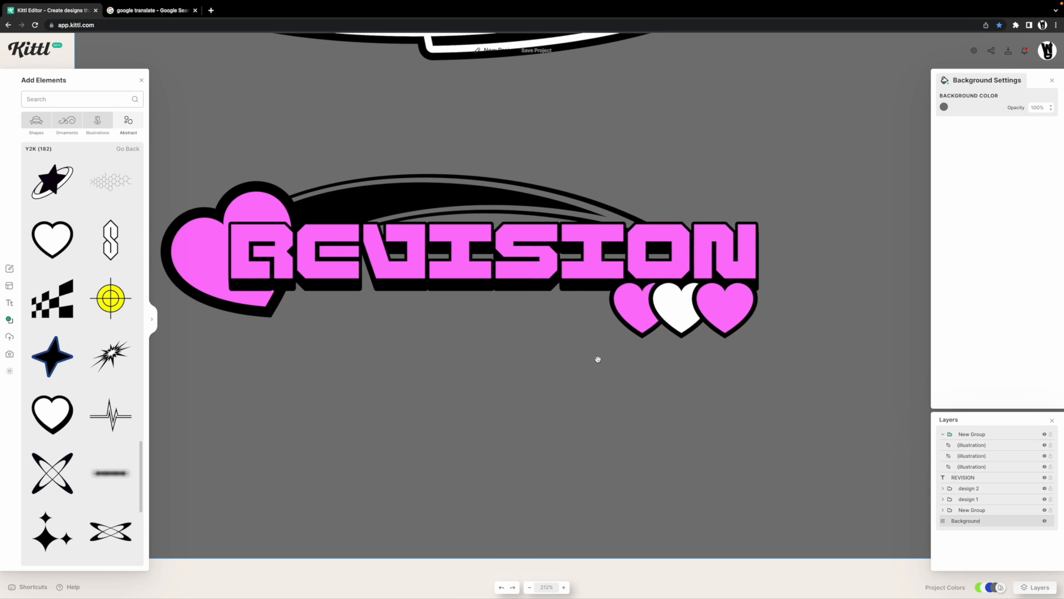
{"action": "left_click_drag", "start_coordinate": [515, 330], "coordinate": [554, 333]}
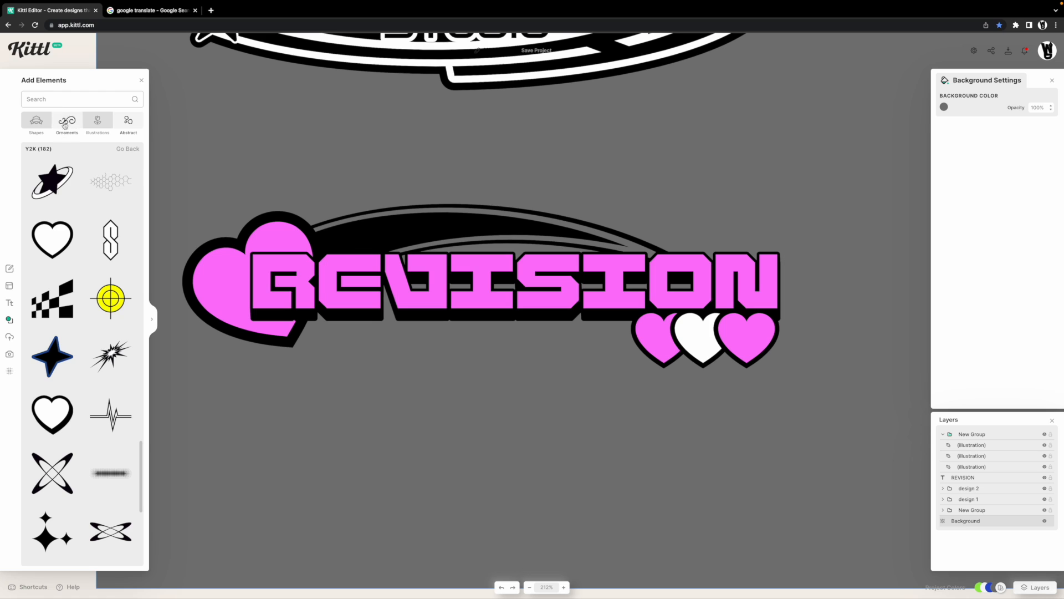
Add a square from the basic shapes and turn it into a wide bar below REVISION, between the large heart and the small hearts
{"action": "left_click", "coordinate": [10, 307]}
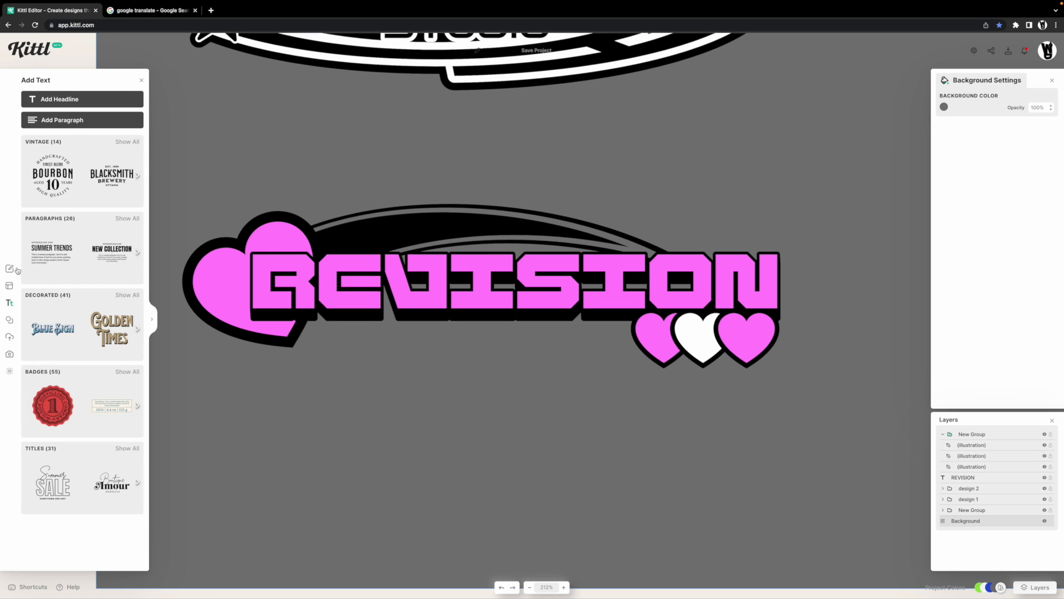
{"action": "left_click", "coordinate": [9, 320]}
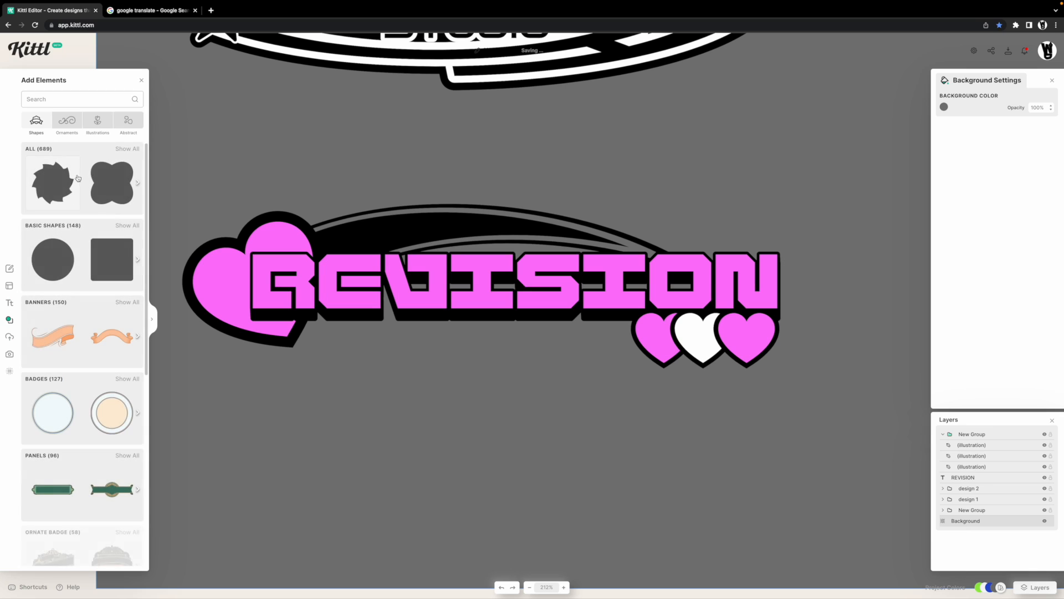
{"action": "left_click", "coordinate": [117, 229]}
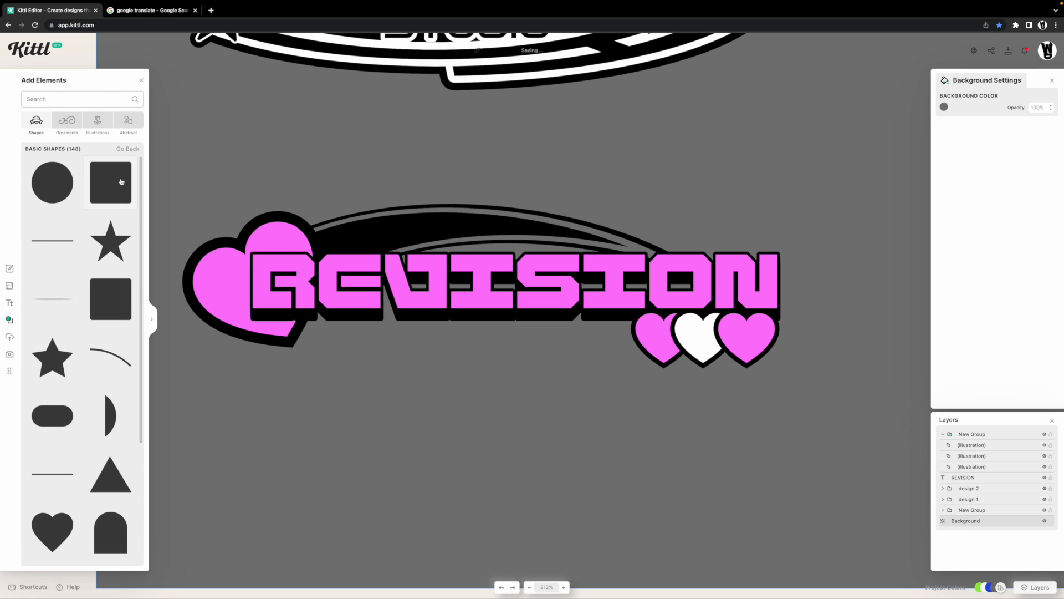
{"action": "left_click", "coordinate": [121, 182]}
{"action": "left_click_drag", "start_coordinate": [537, 496], "coordinate": [467, 368]}
{"action": "scroll", "coordinate": [538, 208], "scroll_direction": "up", "scroll_amount": 1}
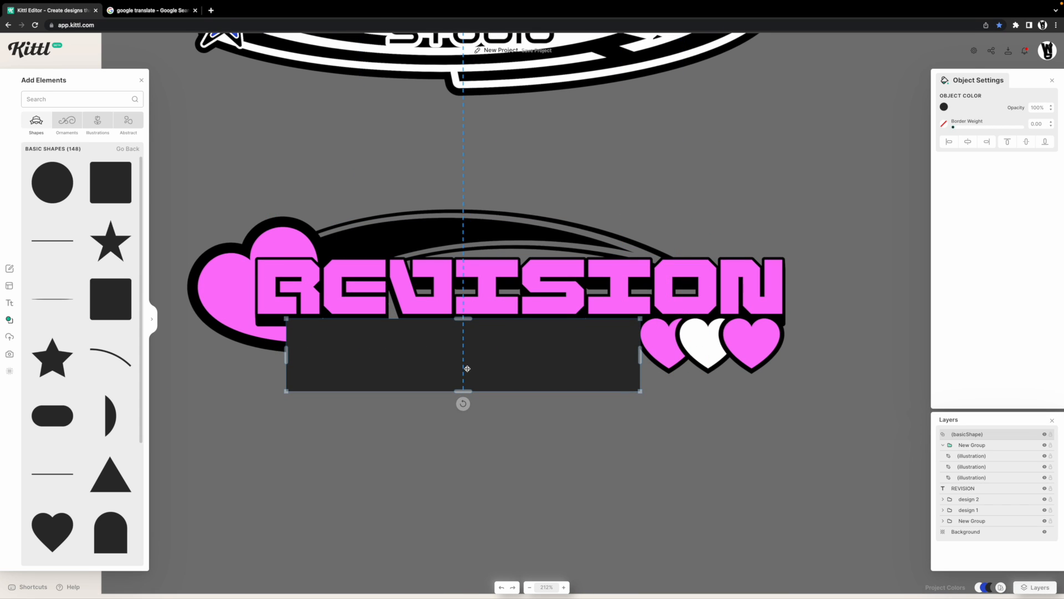
Send the bar behind the other logo elements and nudge it up under the REVISION text's shadow
{"action": "right_click", "coordinate": [488, 349]}
{"action": "left_click", "coordinate": [527, 475]}
{"action": "left_click_drag", "start_coordinate": [557, 371], "coordinate": [557, 368]}
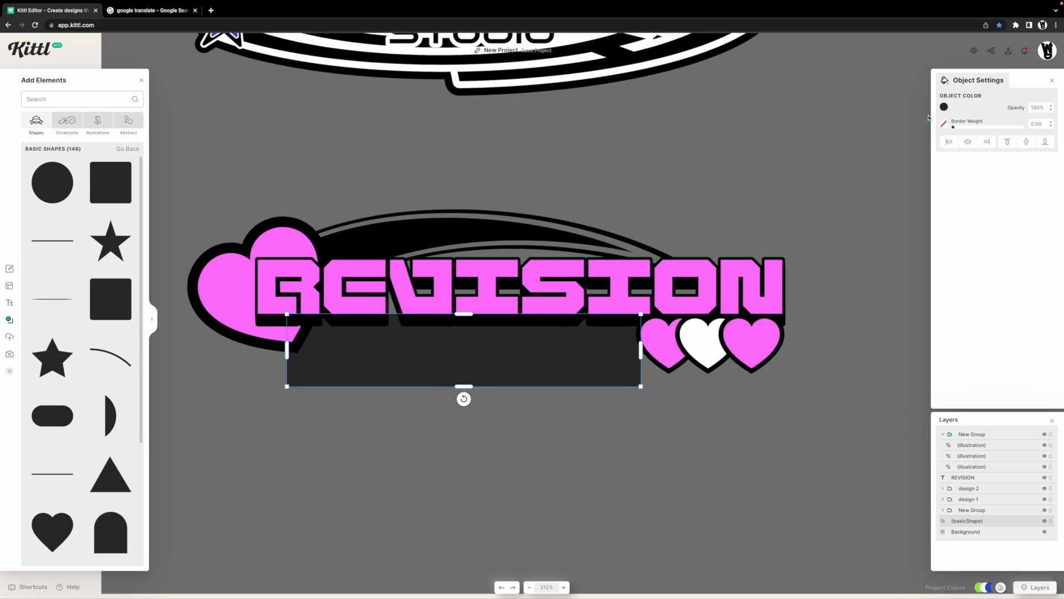
Fill the bar black and reduce its height to a narrow strip beneath the REVISION text
{"action": "left_click_drag", "start_coordinate": [874, 173], "coordinate": [802, 234]}
{"action": "left_click", "coordinate": [641, 399]}
{"action": "left_click", "coordinate": [571, 373]}
{"action": "left_click_drag", "start_coordinate": [459, 386], "coordinate": [468, 354]}
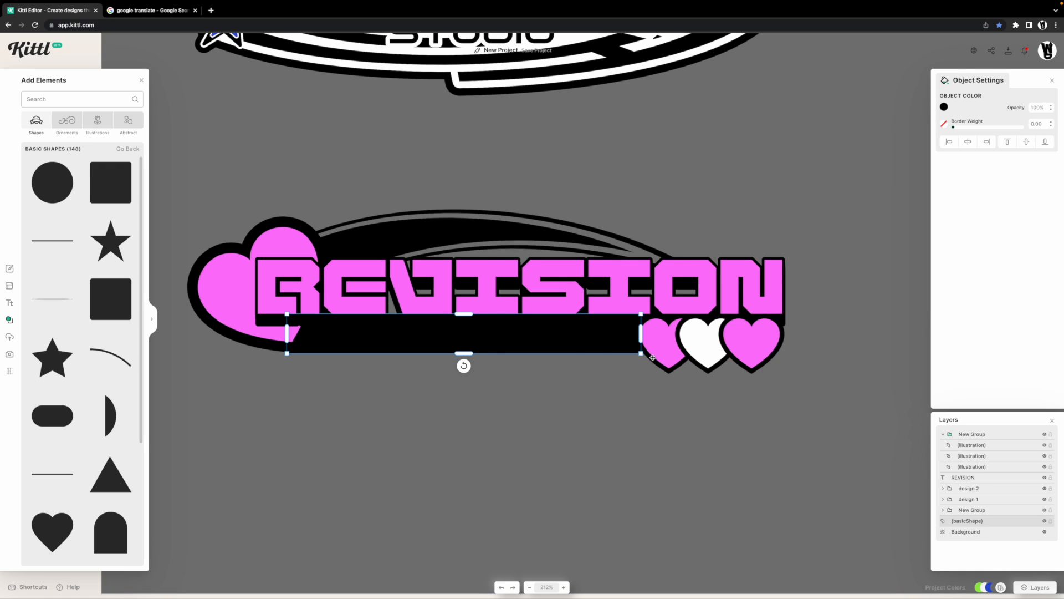
{"action": "mouse_move", "coordinate": [645, 355]}
{"action": "left_mouse_down"}
{"action": "mouse_move", "coordinate": [686, 365]}
{"action": "mouse_move", "coordinate": [651, 364]}
{"action": "left_mouse_up"}
{"action": "left_click", "coordinate": [448, 398]}
Enlarge the large pink heart inside its group so its lower outline runs into the bottom edge of the black bar
{"action": "left_click", "coordinate": [347, 351]}
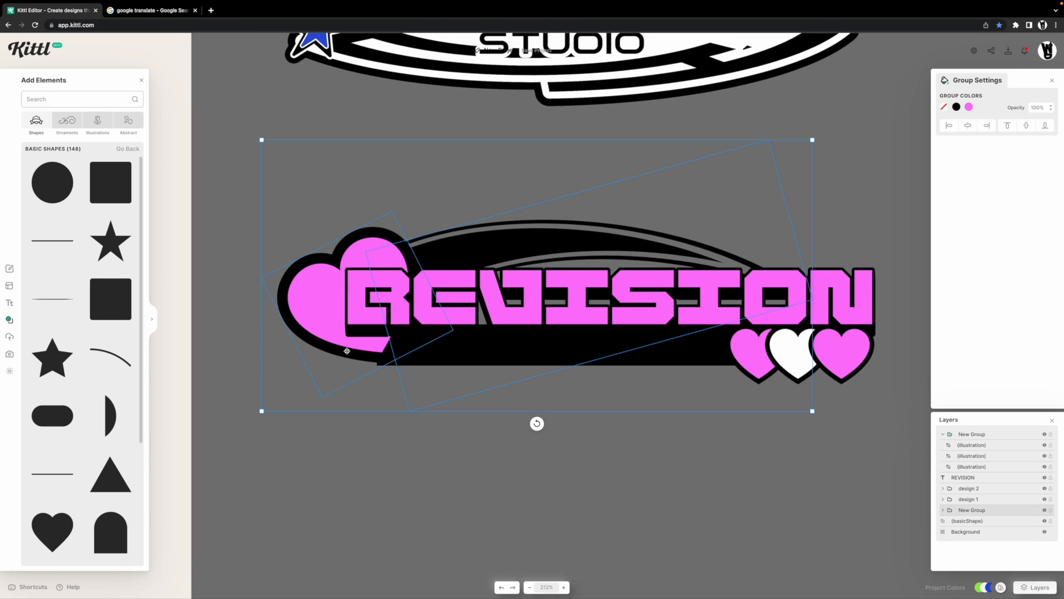
{"action": "left_click", "coordinate": [347, 350]}
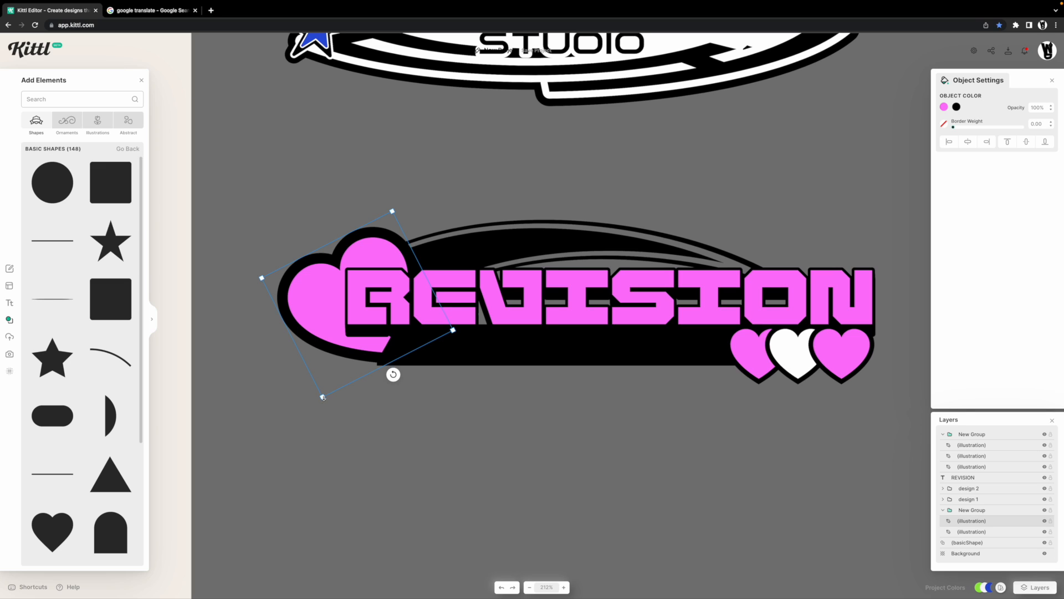
{"action": "left_click_drag", "start_coordinate": [323, 396], "coordinate": [320, 417]}
{"action": "scroll", "coordinate": [650, 400], "scroll_direction": "down", "scroll_amount": 5}
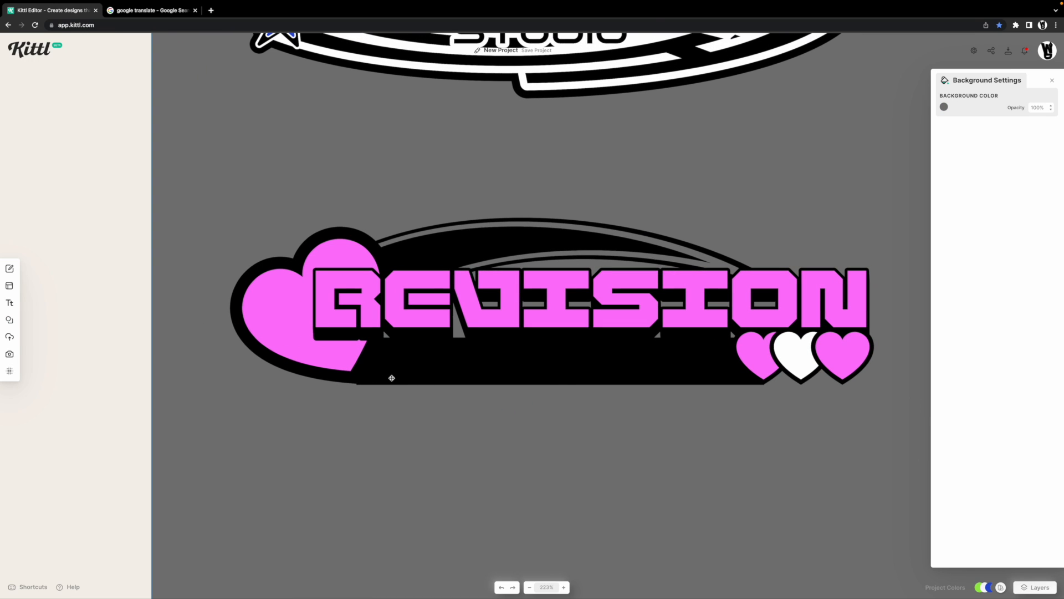
{"action": "left_click", "coordinate": [392, 378]}
{"action": "scroll", "coordinate": [348, 378], "scroll_direction": "up", "scroll_amount": 5}
{"action": "left_click", "coordinate": [355, 379]}
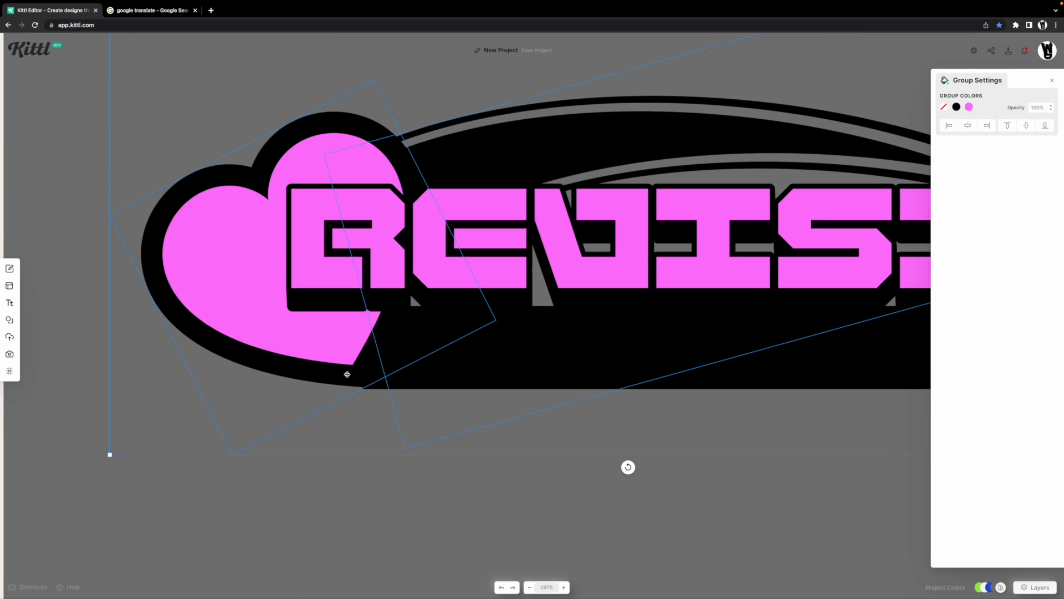
{"action": "left_click", "coordinate": [520, 429]}
Add the text CLUB in the Generic Techno typeface on a single line below the pink logo
{"action": "scroll", "coordinate": [520, 429], "scroll_direction": "down", "scroll_amount": 5}
{"action": "key", "text": "t"}
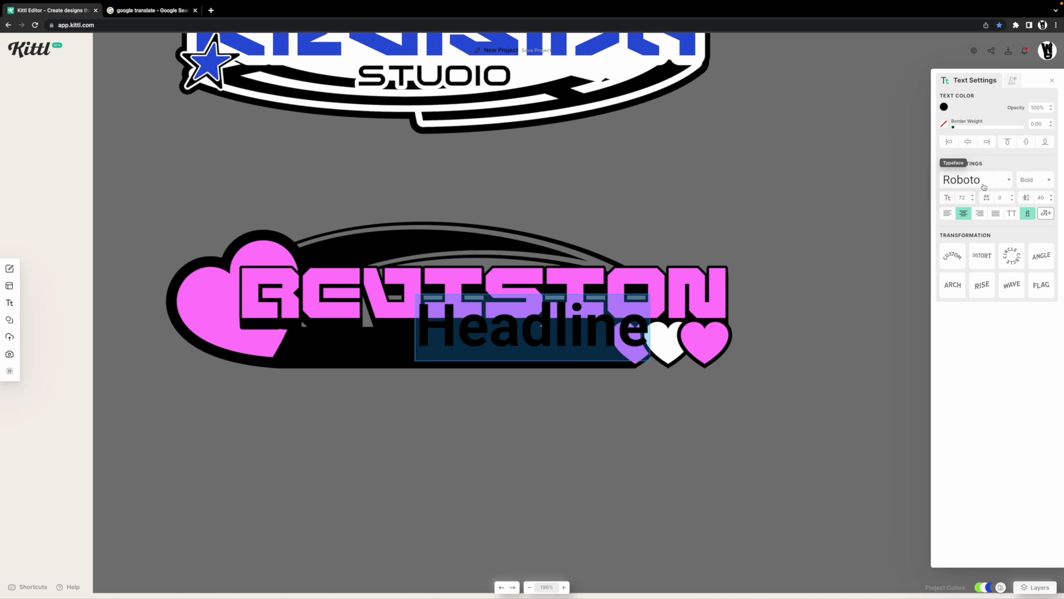
{"action": "type", "text": "club"}
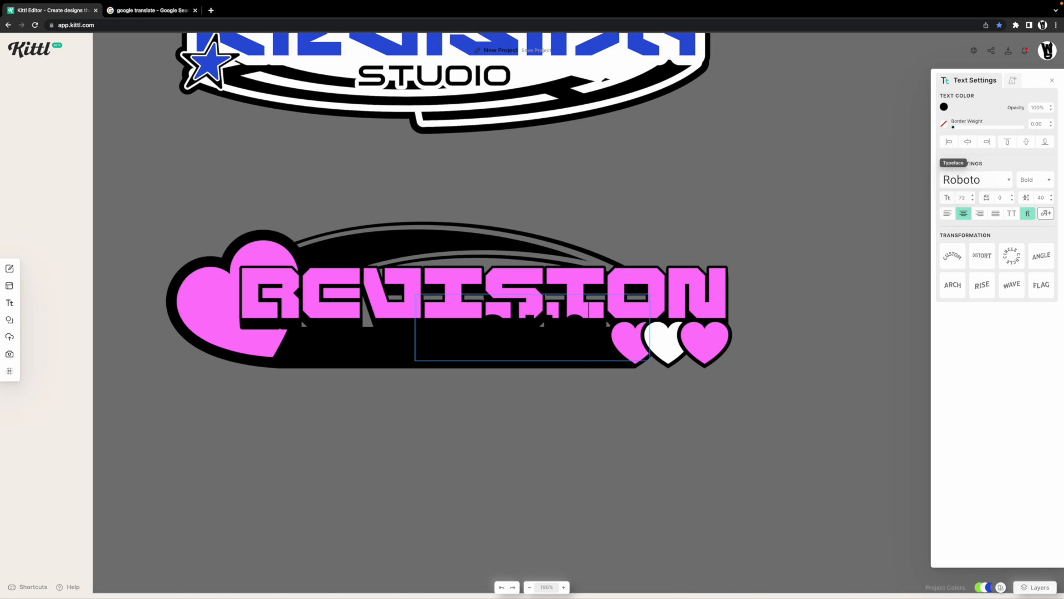
{"action": "left_click", "coordinate": [990, 181]}
{"action": "left_click", "coordinate": [868, 127]}
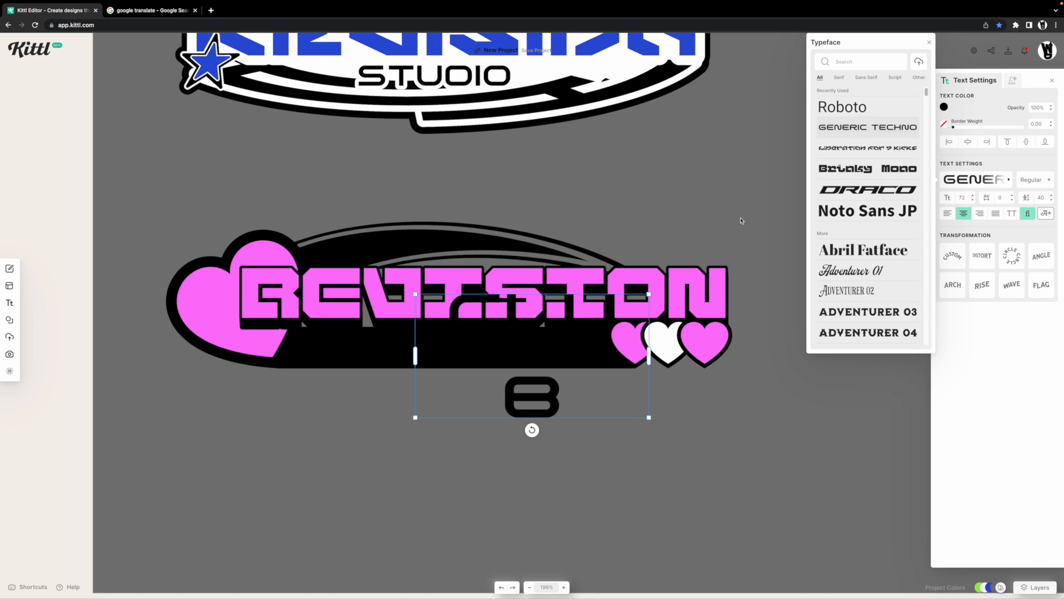
{"action": "left_click_drag", "start_coordinate": [651, 357], "coordinate": [748, 351]}
{"action": "left_click_drag", "start_coordinate": [674, 334], "coordinate": [523, 449]}
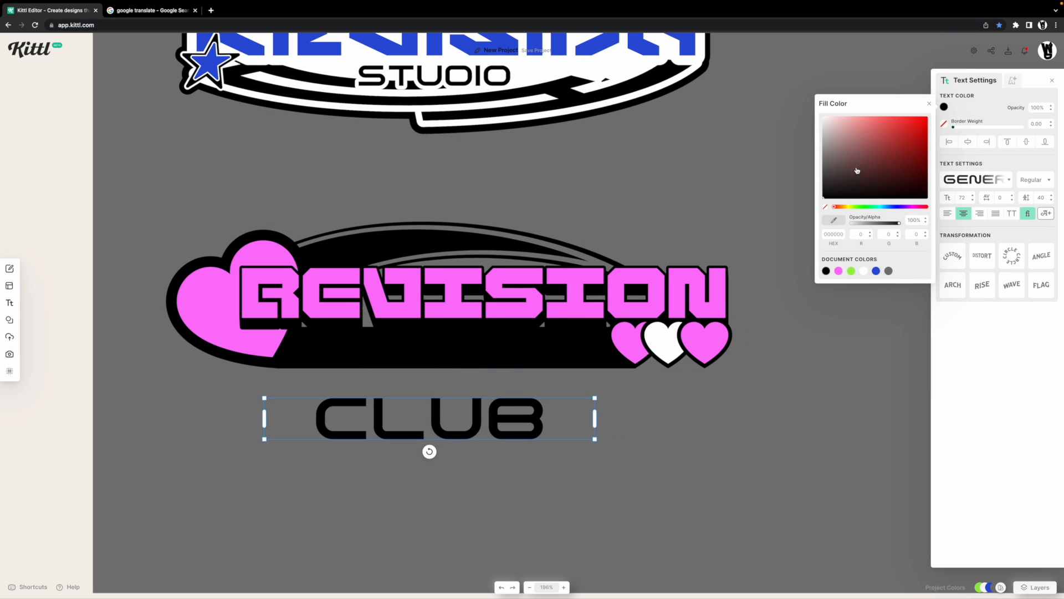
Fill the CLUB text white and bring it to the front of the layer stack
{"action": "left_click", "coordinate": [866, 271]}
{"action": "left_click", "coordinate": [635, 404]}
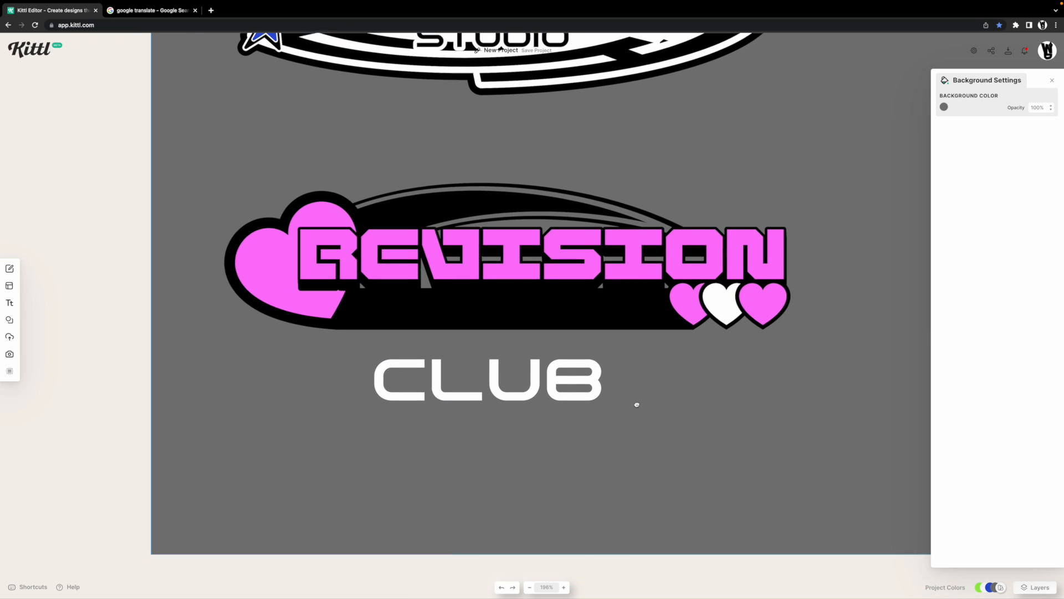
{"action": "left_click", "coordinate": [503, 391]}
{"action": "right_click", "coordinate": [511, 381]}
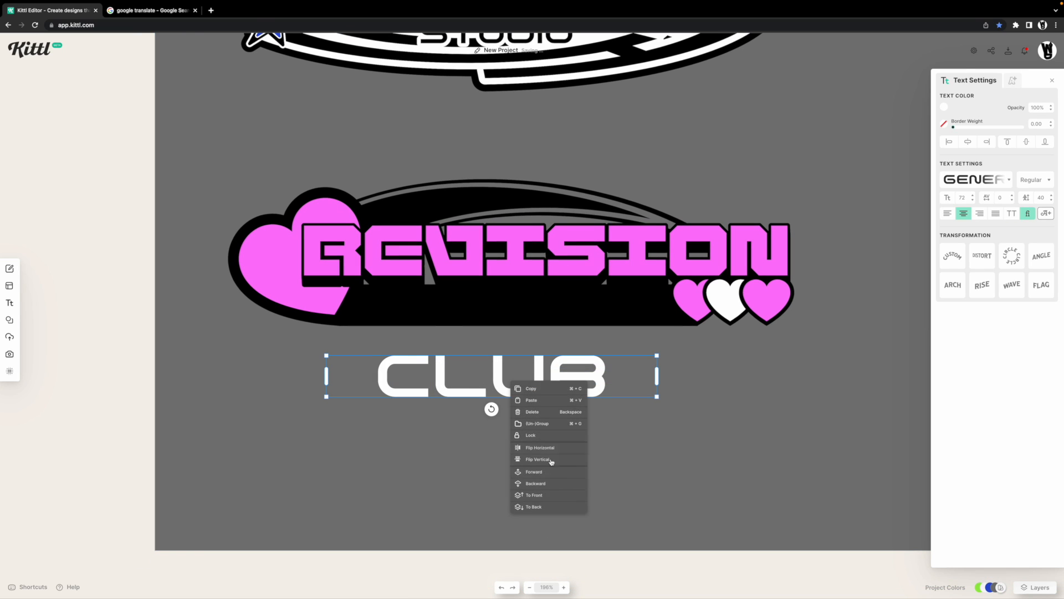
{"action": "left_click", "coordinate": [543, 493]}
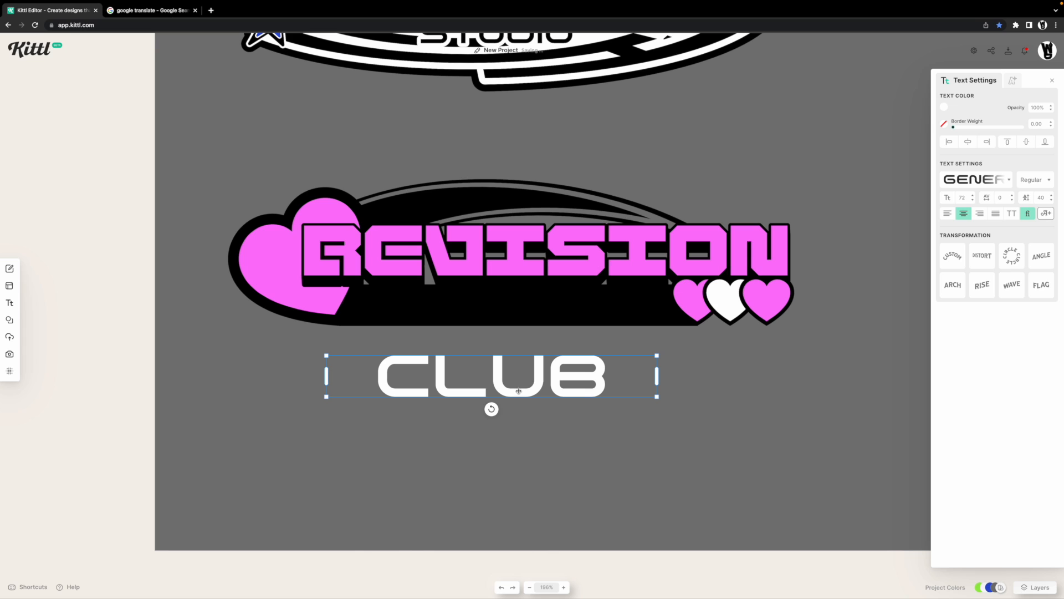
Move the CLUB text onto the black bar and scale it down to fit the bar's height
{"action": "left_click_drag", "start_coordinate": [519, 392], "coordinate": [524, 321]}
{"action": "left_click_drag", "start_coordinate": [645, 323], "coordinate": [578, 317]}
{"action": "left_click_drag", "start_coordinate": [492, 310], "coordinate": [535, 314]}
Change the bar text to LOVERS CLUB and fit it on one line between the large heart and the three small hearts
{"action": "double_click", "coordinate": [535, 315]}
{"action": "left_click", "coordinate": [452, 340]}
{"action": "type", "text": "LOVERS"}
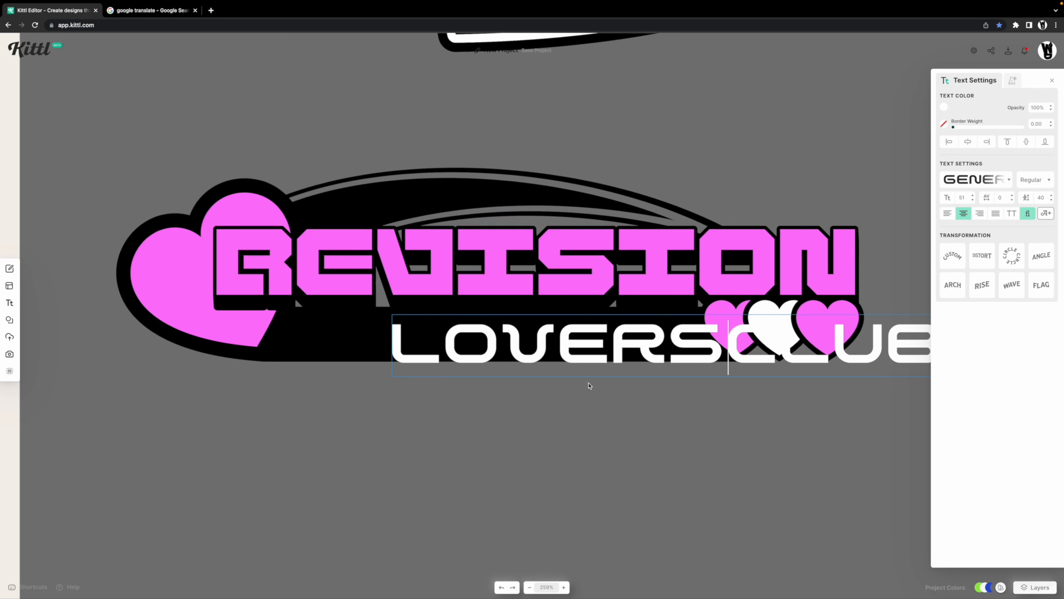
{"action": "key", "text": "Return"}
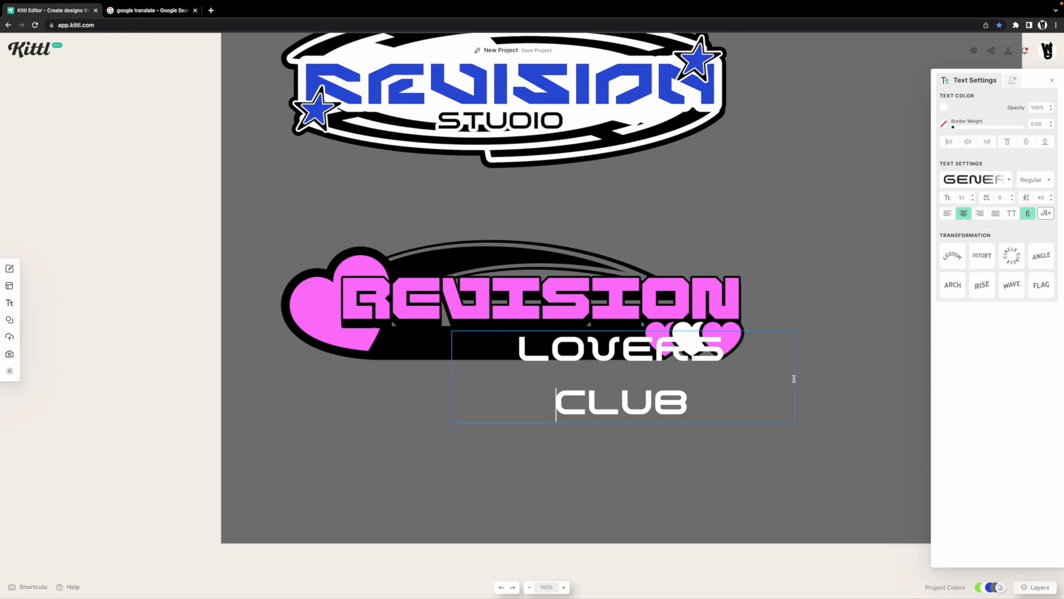
{"action": "left_click", "coordinate": [622, 484]}
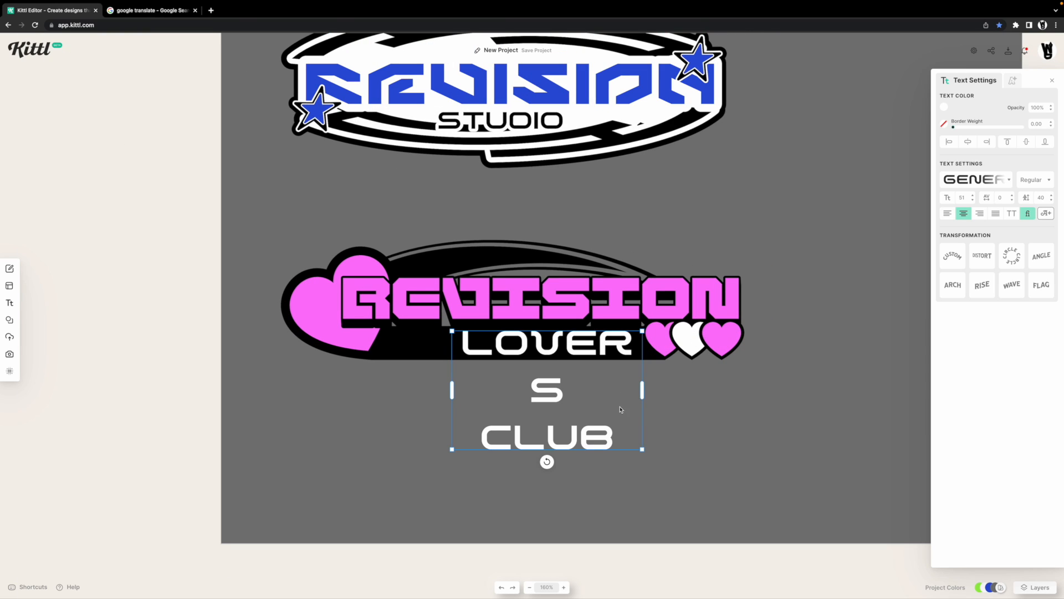
{"action": "left_click_drag", "start_coordinate": [642, 388], "coordinate": [609, 361]}
{"action": "left_click", "coordinate": [625, 441]}
Group the whole pink logo as DESIGN 3 and duplicate it directly below, naming the two groups DESIGN 3 TOP and DESIGN 3 BOTTON
{"action": "scroll", "coordinate": [601, 355], "scroll_direction": "down", "scroll_amount": 1}
{"action": "scroll", "coordinate": [600, 354], "scroll_direction": "right", "scroll_amount": 1}
{"action": "scroll", "coordinate": [592, 373], "scroll_direction": "down", "scroll_amount": 5}
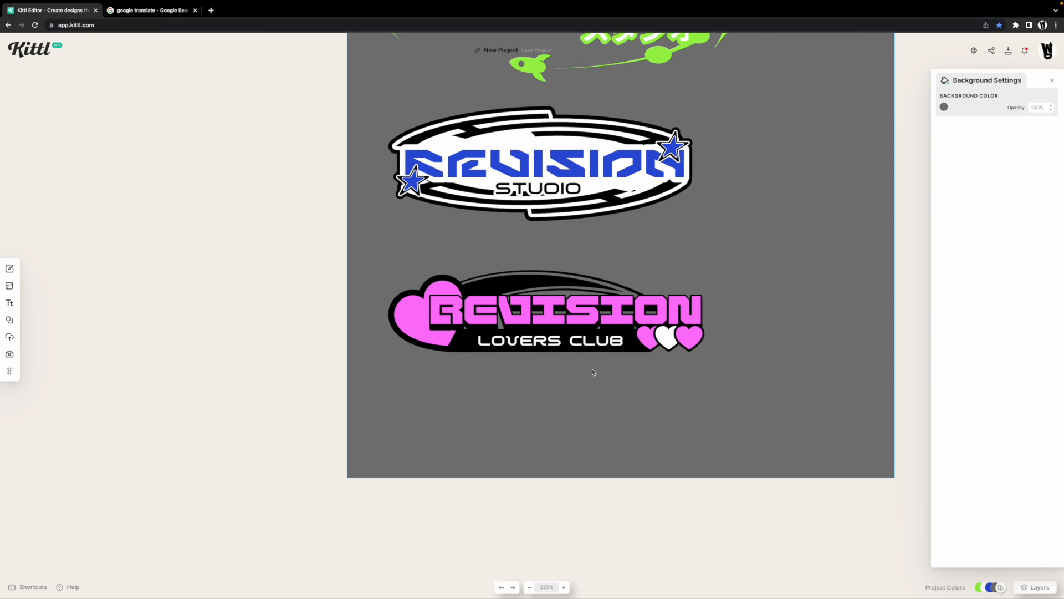
{"action": "scroll", "coordinate": [592, 372], "scroll_direction": "down", "scroll_amount": 2}
{"action": "scroll", "coordinate": [592, 372], "scroll_direction": "up", "scroll_amount": 1}
{"action": "left_click", "coordinate": [547, 385]}
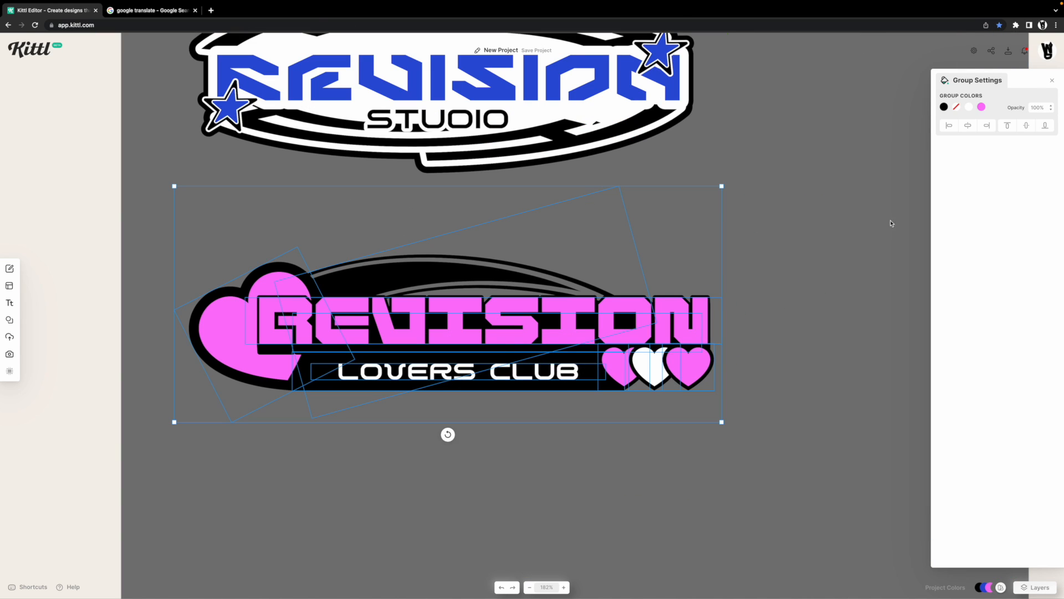
{"action": "left_click", "coordinate": [1026, 588]}
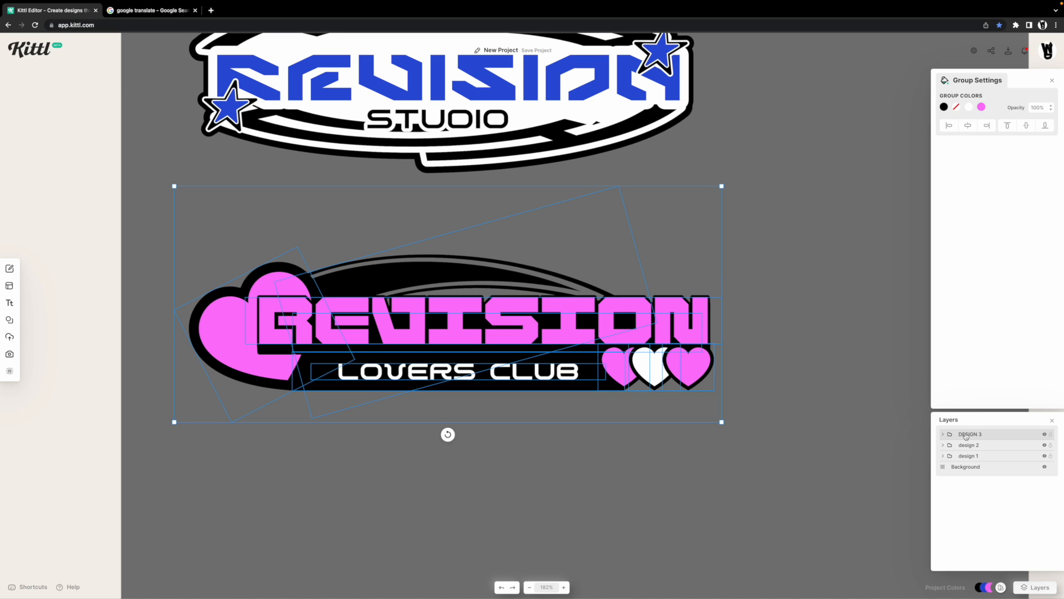
{"action": "left_click_drag", "start_coordinate": [668, 356], "coordinate": [663, 470]}
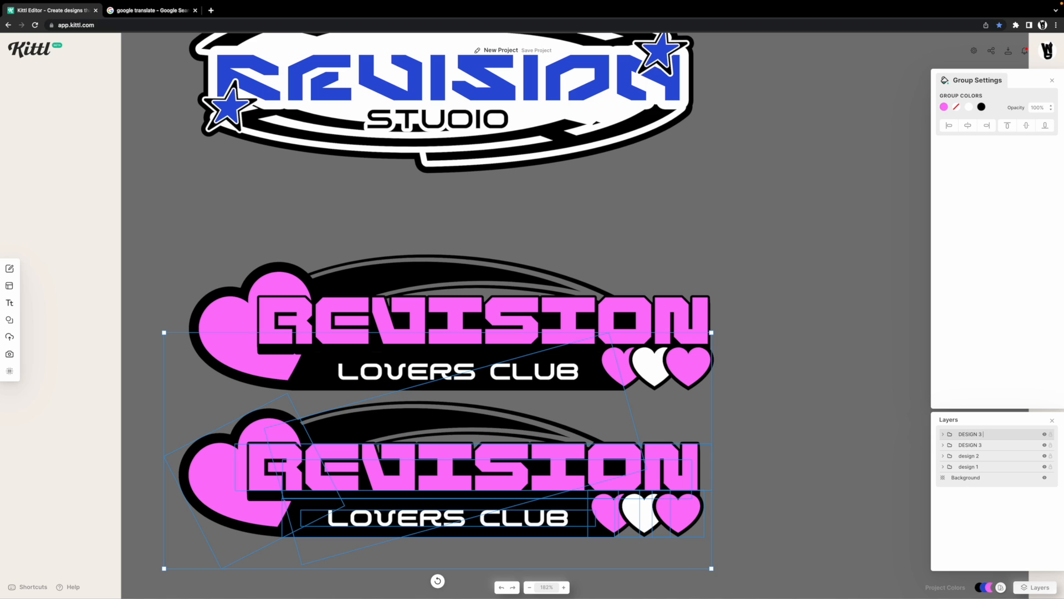
Give the swoosh and the large heart in the DESIGN 3 BOTTON copy a border weight of 20
{"action": "left_click_drag", "start_coordinate": [957, 127], "coordinate": [963, 130]}
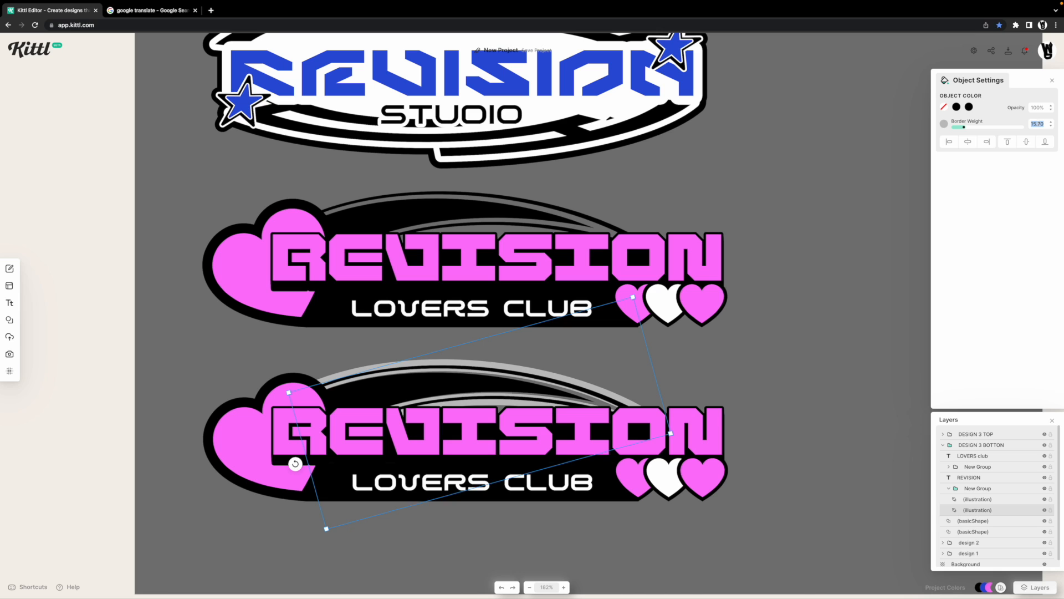
{"action": "left_click_drag", "start_coordinate": [454, 355], "coordinate": [494, 340]}
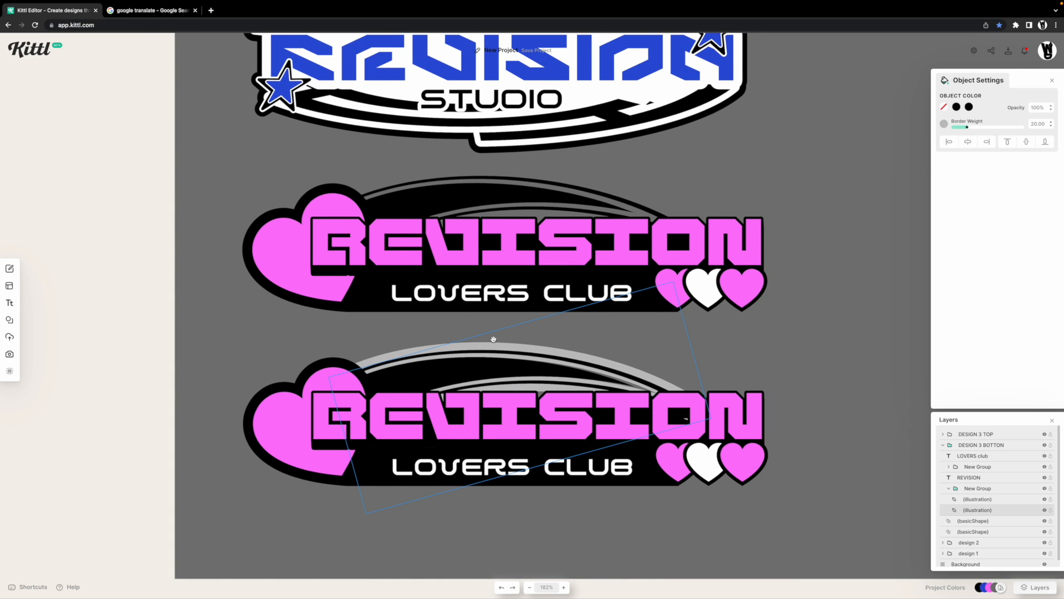
{"action": "left_click", "coordinate": [321, 363]}
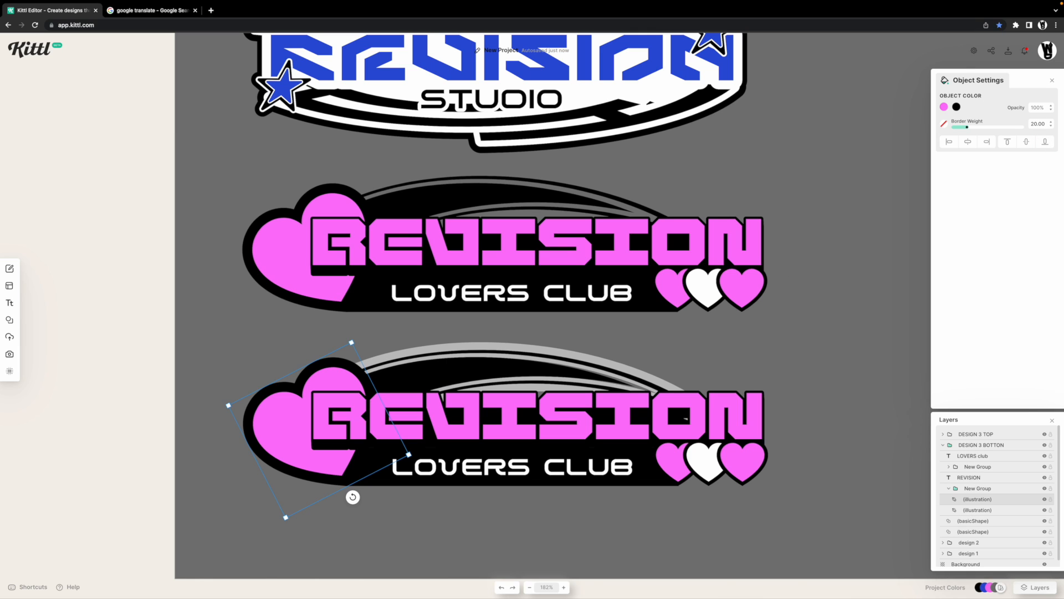
{"action": "key", "text": "Return"}
{"action": "left_click_drag", "start_coordinate": [646, 382], "coordinate": [630, 352]}
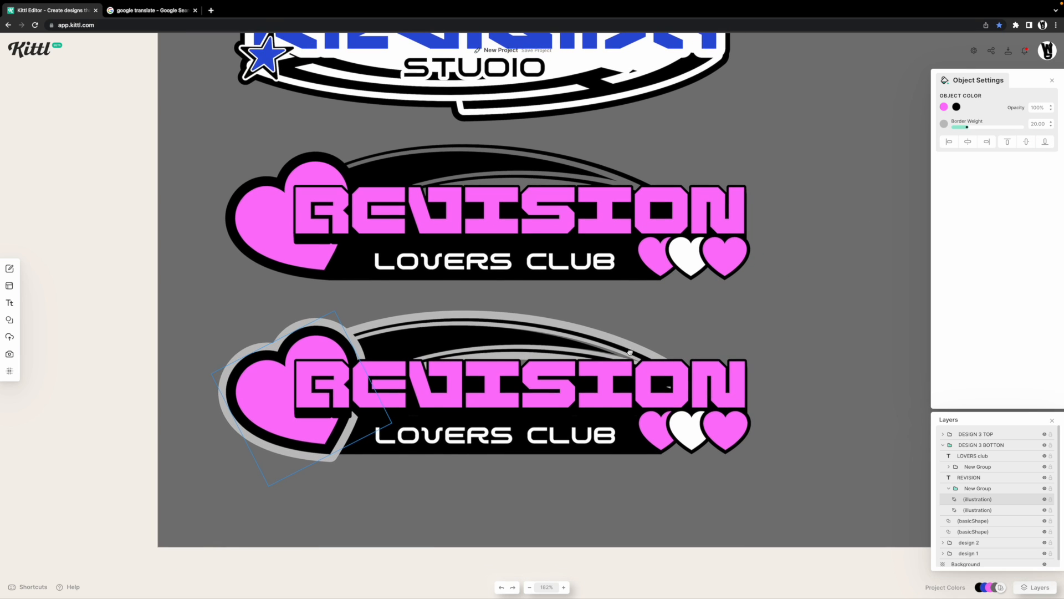
Outline the elements of the DESIGN 3 BOTTON copy in thick pink and name its group OFFSET
{"action": "left_click", "coordinate": [516, 329]}
{"action": "left_click", "coordinate": [318, 327], "text": "shift"}
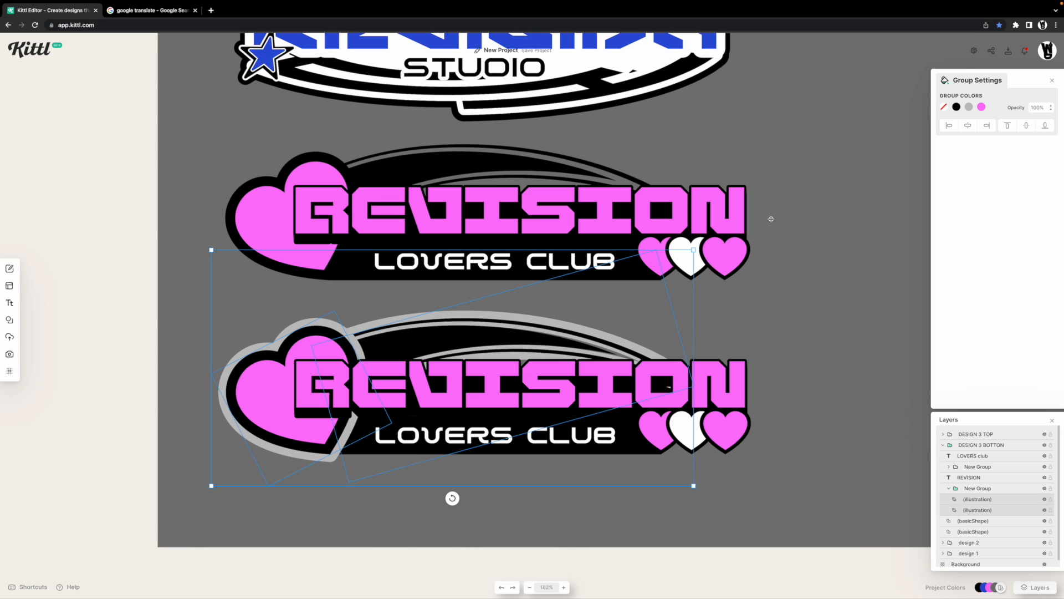
{"action": "left_click", "coordinate": [759, 331]}
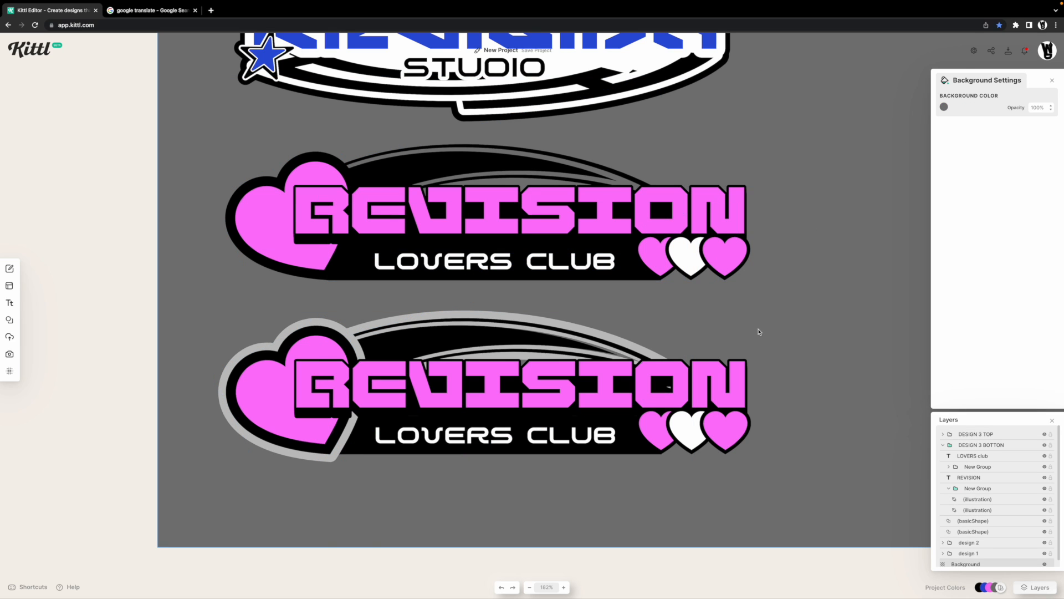
{"action": "left_click", "coordinate": [500, 333]}
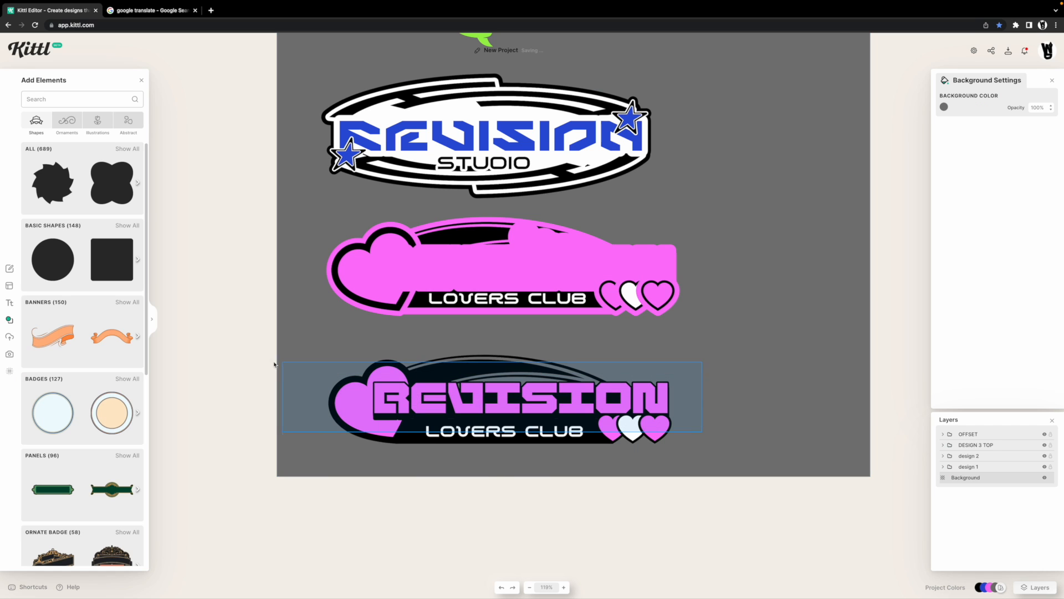
Bring the DESIGN 3 TOP group to the front and place it over the pink OFFSET group
{"action": "left_click", "coordinate": [424, 407]}
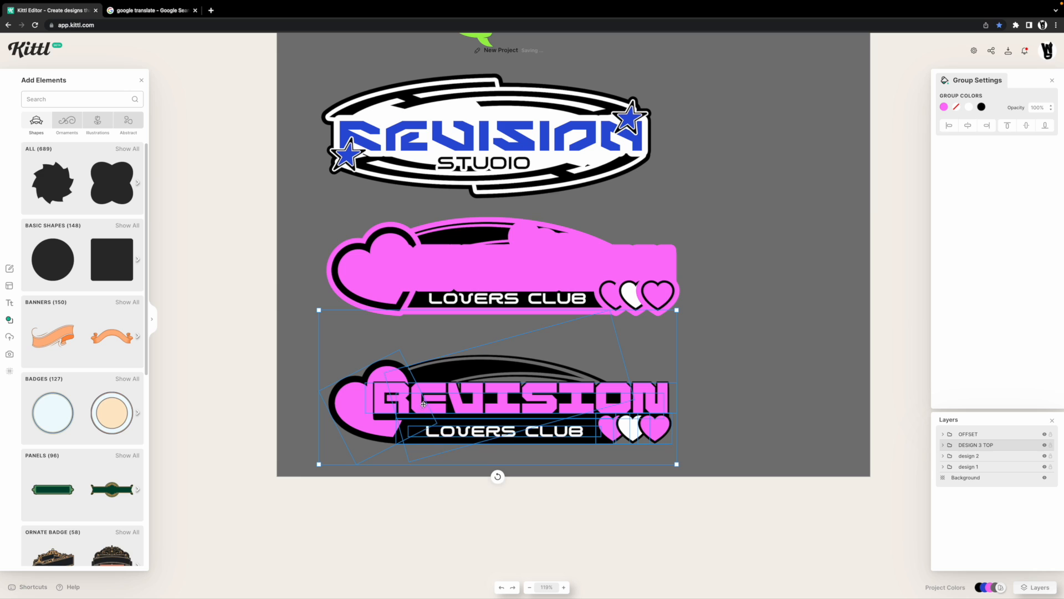
{"action": "right_click", "coordinate": [424, 406]}
{"action": "left_click", "coordinate": [441, 518]}
{"action": "left_click_drag", "start_coordinate": [491, 435], "coordinate": [512, 294]}
Centre-align DESIGN 3 TOP with OFFSET and move both down a little, away from the blue STUDIO logo
{"action": "left_click", "coordinate": [729, 390]}
{"action": "left_click", "coordinate": [375, 248]}
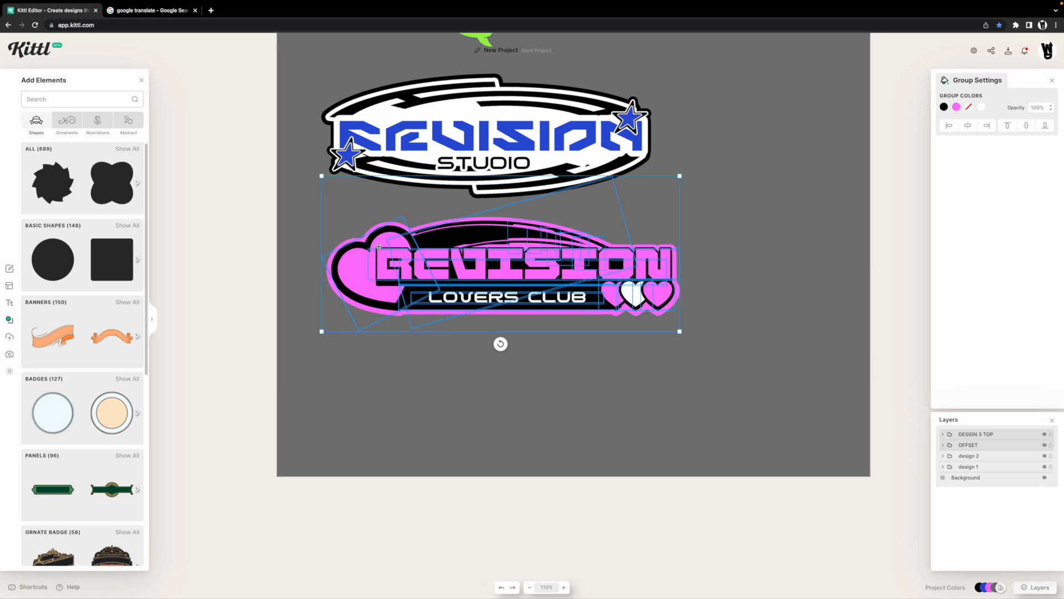
{"action": "left_click", "coordinate": [1006, 126]}
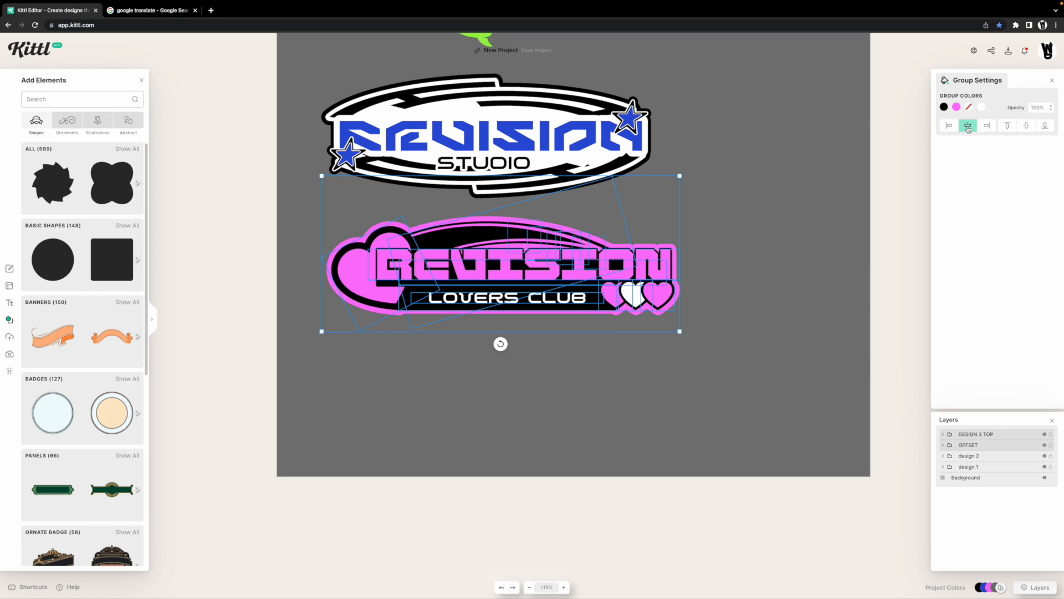
{"action": "left_click", "coordinate": [755, 290]}
{"action": "scroll", "coordinate": [715, 316], "scroll_direction": "up", "scroll_amount": 3}
{"action": "left_click_drag", "start_coordinate": [721, 377], "coordinate": [314, 274]}
{"action": "left_click_drag", "start_coordinate": [470, 335], "coordinate": [467, 369]}
{"action": "left_click", "coordinate": [507, 454]}
Add the round halftone dot pattern from the Y2K set of abstract elements
{"action": "left_click", "coordinate": [134, 127]}
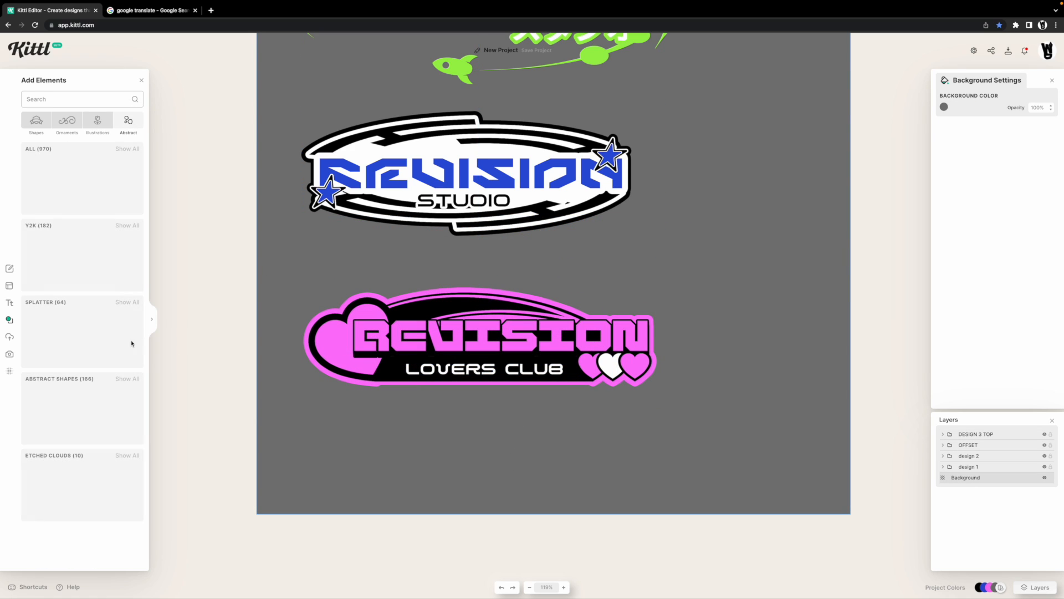
{"action": "left_click", "coordinate": [127, 226]}
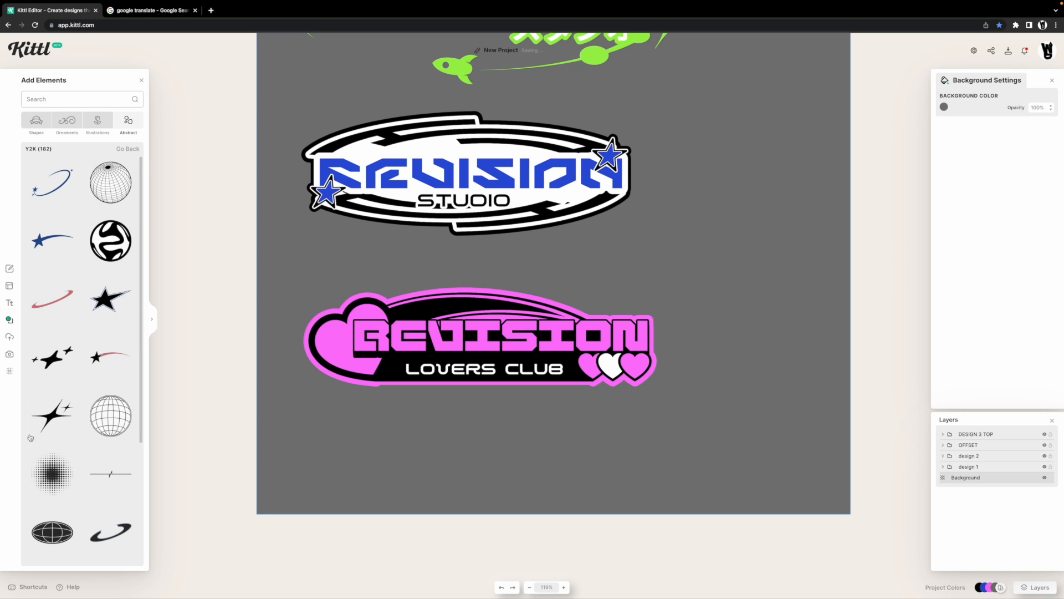
{"action": "scroll", "coordinate": [83, 310], "scroll_direction": "down", "scroll_amount": 1}
{"action": "left_click", "coordinate": [52, 457]}
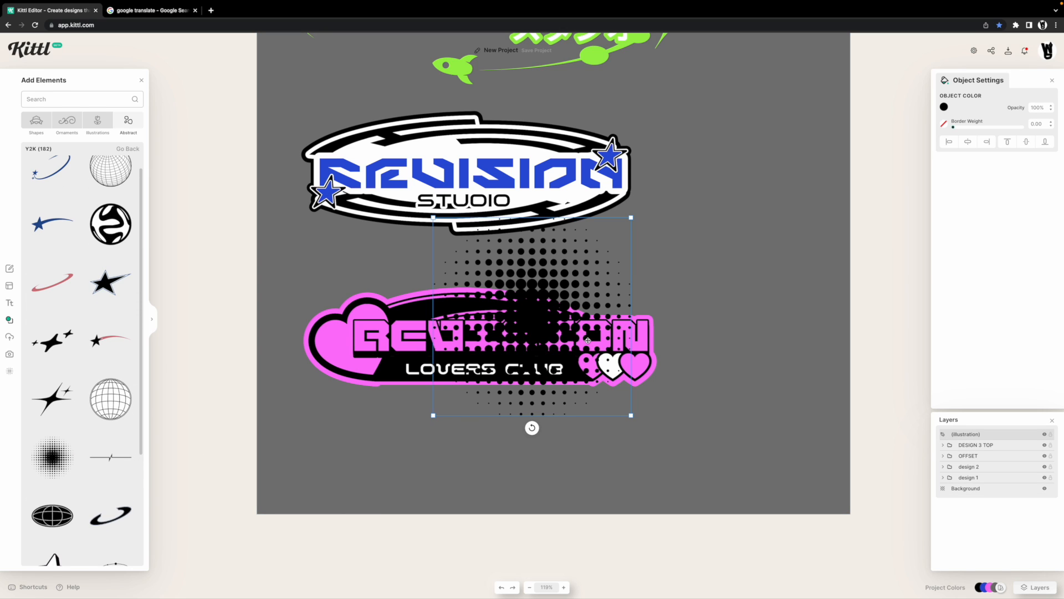
Shrink the halftone pattern and position it around the large heart at the logo's left end
{"action": "left_click_drag", "start_coordinate": [587, 339], "coordinate": [438, 385]}
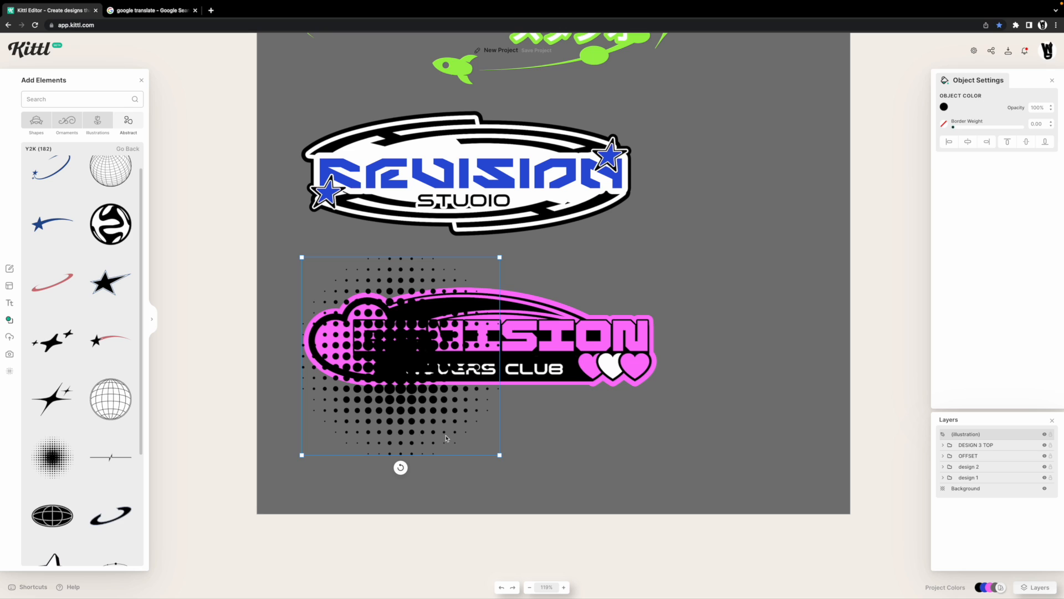
{"action": "left_click_drag", "start_coordinate": [501, 456], "coordinate": [416, 372]}
{"action": "left_click_drag", "start_coordinate": [366, 315], "coordinate": [361, 336]}
{"action": "left_click_drag", "start_coordinate": [412, 277], "coordinate": [434, 255]}
{"action": "left_click_drag", "start_coordinate": [387, 284], "coordinate": [369, 295]}
Send the halftone pattern behind the logo and fill it with the logo's pink
{"action": "right_click", "coordinate": [369, 295]}
{"action": "left_click", "coordinate": [419, 423]}
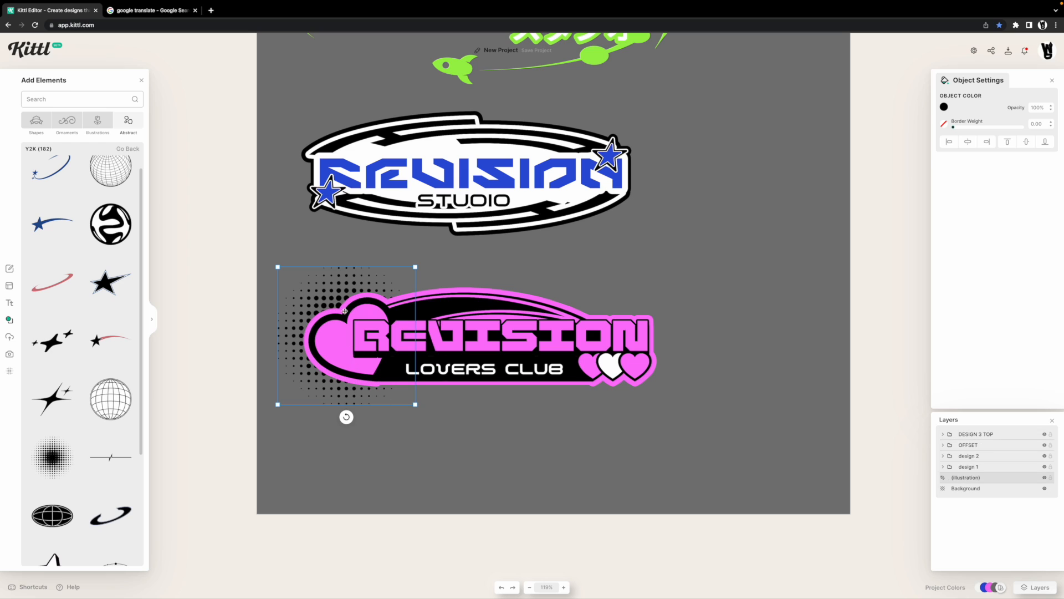
{"action": "left_click", "coordinate": [945, 108]}
{"action": "left_click", "coordinate": [876, 271]}
{"action": "left_click", "coordinate": [591, 418]}
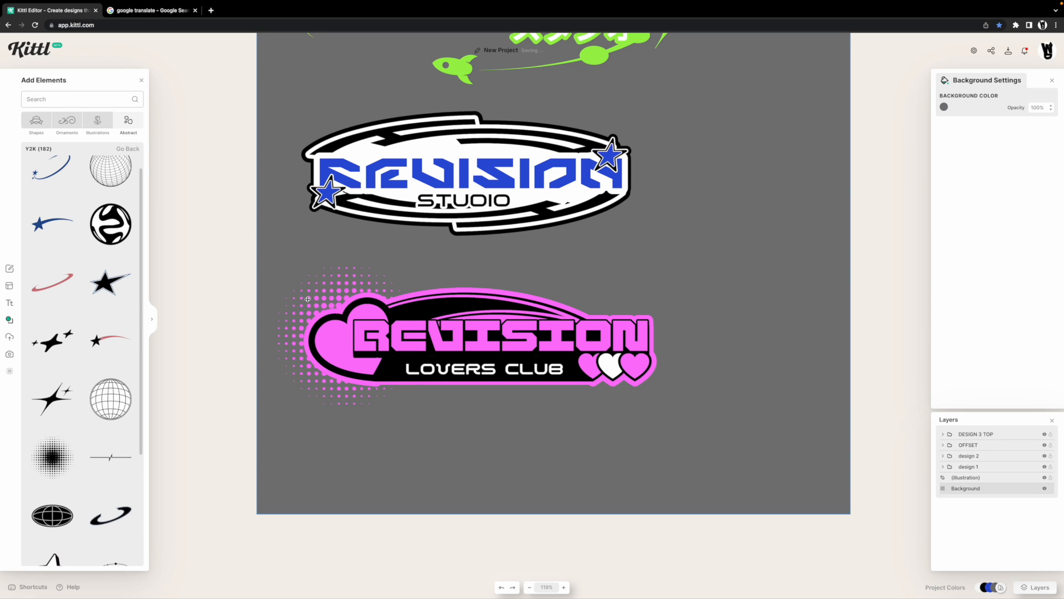
Nudge the halftone around the large heart and place a smaller copy behind the upper end of the logo, above the small hearts
{"action": "left_click_drag", "start_coordinate": [307, 299], "coordinate": [321, 297]}
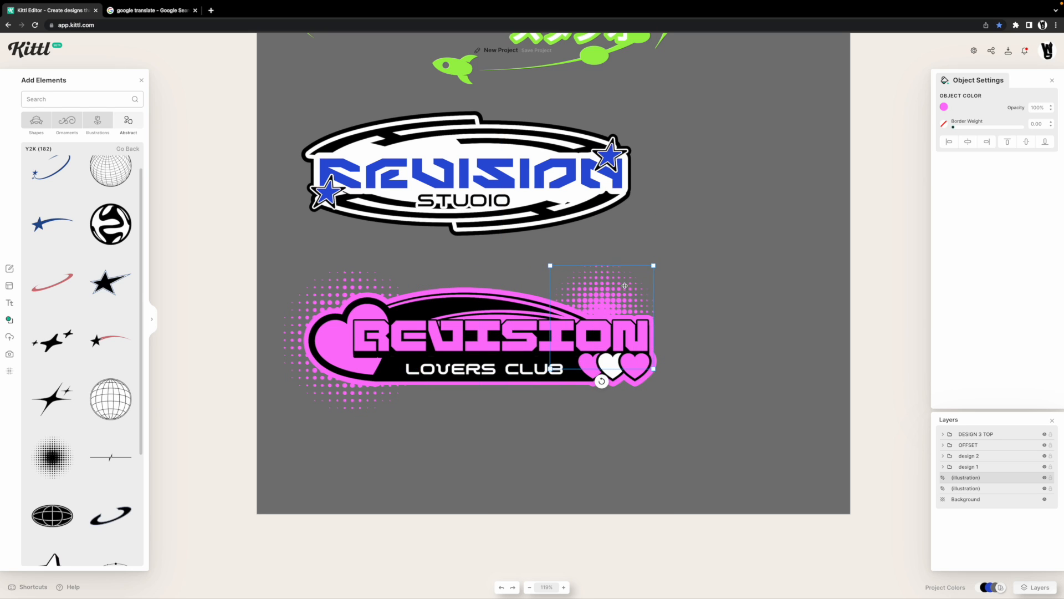
{"action": "left_click", "coordinate": [700, 321]}
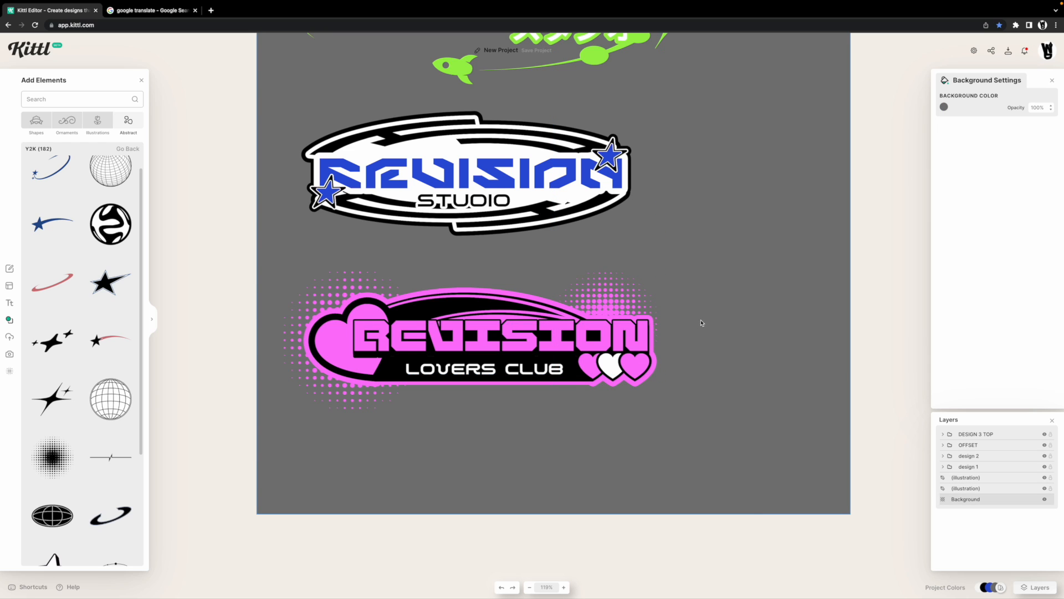
{"action": "scroll", "coordinate": [638, 324], "scroll_direction": "down", "scroll_amount": 3}
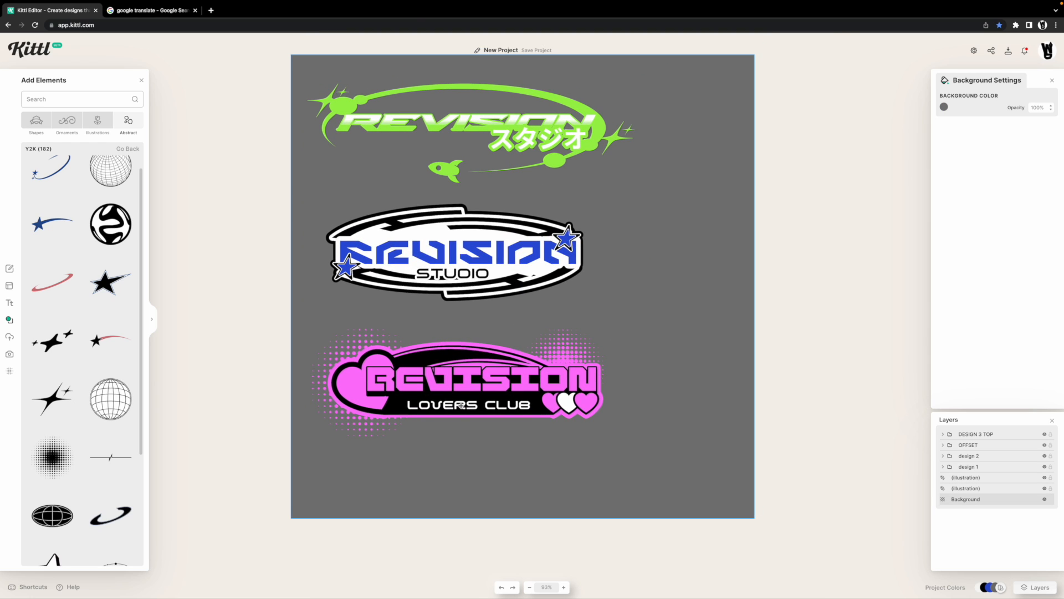
{"action": "left_click", "coordinate": [574, 350]}
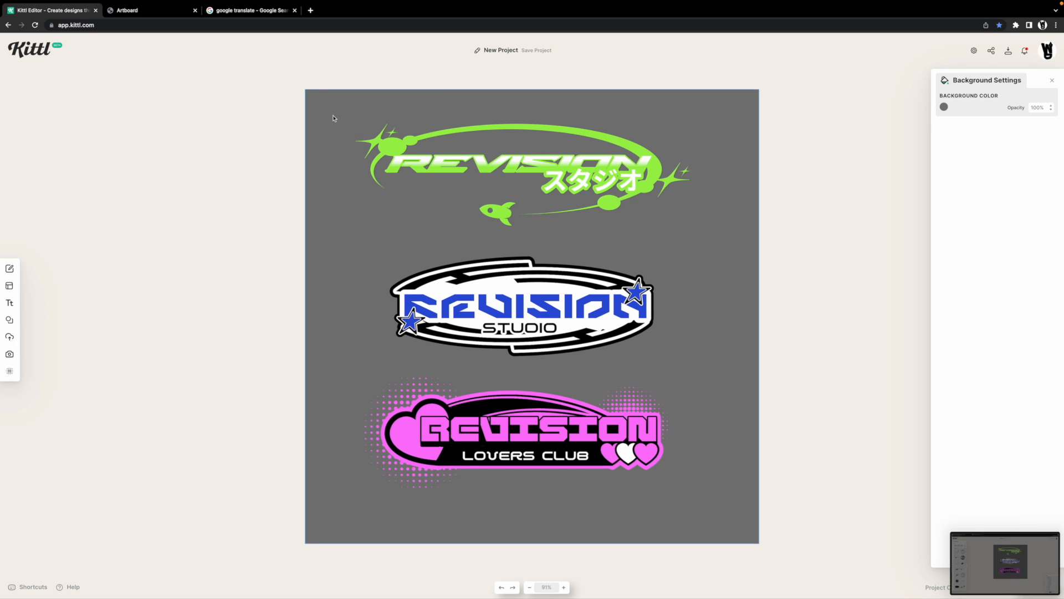
Shrink all three logos together and move them to the artboard's upper-left area
{"action": "left_click_drag", "start_coordinate": [334, 118], "coordinate": [561, 348]}
{"action": "left_click_drag", "start_coordinate": [492, 254], "coordinate": [459, 255]}
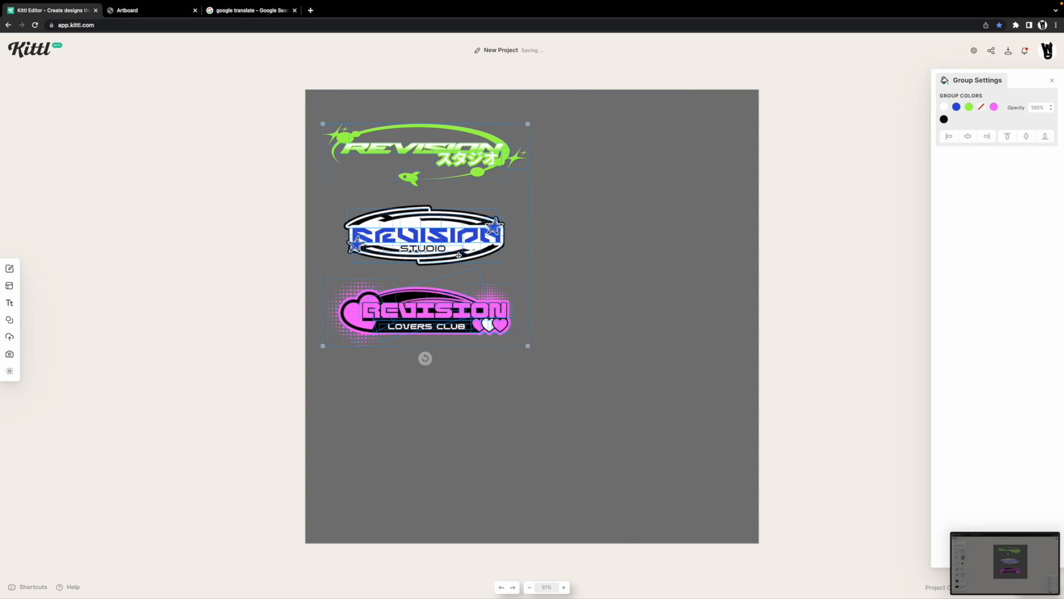
{"action": "left_click", "coordinate": [628, 302]}
{"action": "left_click_drag", "start_coordinate": [628, 301], "coordinate": [484, 358]}
{"action": "left_click", "coordinate": [270, 201]}
{"action": "left_click", "coordinate": [270, 203]}
Duplicate the green REVISION logo and place the copy beside the original
{"action": "left_click", "coordinate": [482, 264]}
{"action": "key", "text": "ctrl+v"}
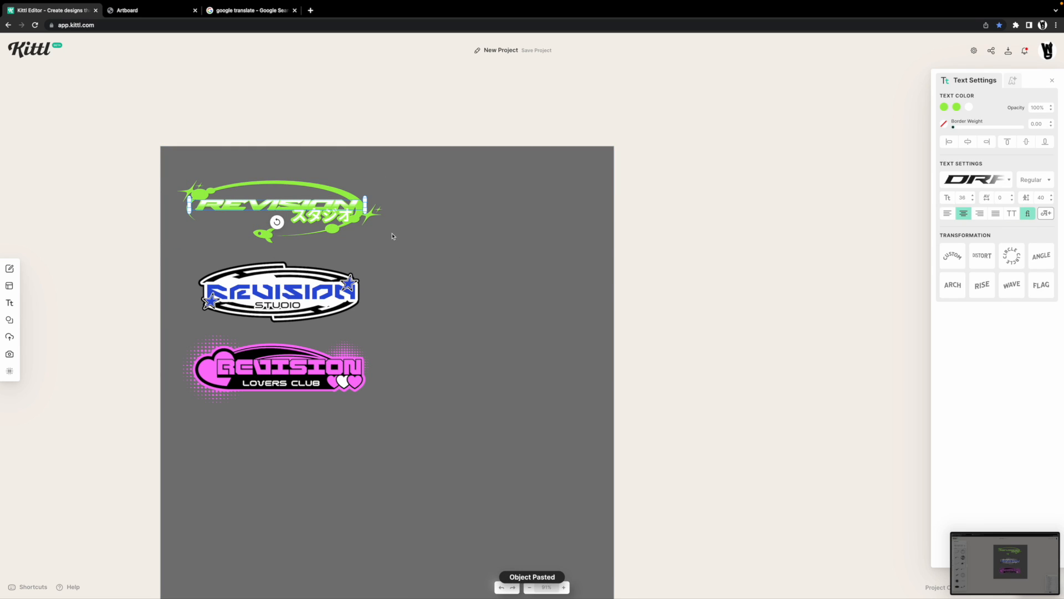
{"action": "left_click", "coordinate": [392, 236]}
{"action": "left_click", "coordinate": [291, 213]}
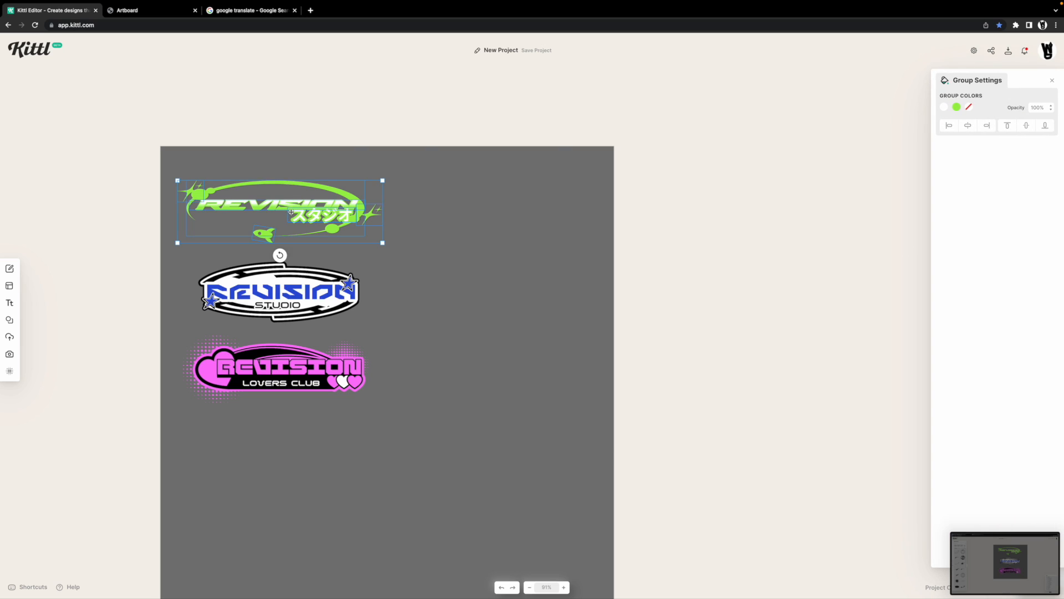
{"action": "left_click_drag", "start_coordinate": [292, 210], "coordinate": [552, 221], "text": "alt"}
Delete the orbit ring, rocket and sparkles from the green copy, keeping only the REVISION and スタジオ lettering
{"action": "scroll", "coordinate": [488, 217], "scroll_direction": "up", "scroll_amount": 6}
{"action": "left_click", "coordinate": [650, 282]}
{"action": "key", "text": "Delete"}
{"action": "left_click", "coordinate": [480, 300]}
{"action": "key", "text": "Delete"}
{"action": "left_click", "coordinate": [326, 204]}
{"action": "key", "text": "Delete"}
{"action": "left_click", "coordinate": [692, 252]}
{"action": "key", "text": "Delete"}
Add the Y2K wireframe globe behind the start of the copied lettering, recolour the lettering's green to black and shrink the globe
{"action": "left_click", "coordinate": [9, 319]}
{"action": "left_click", "coordinate": [111, 254]}
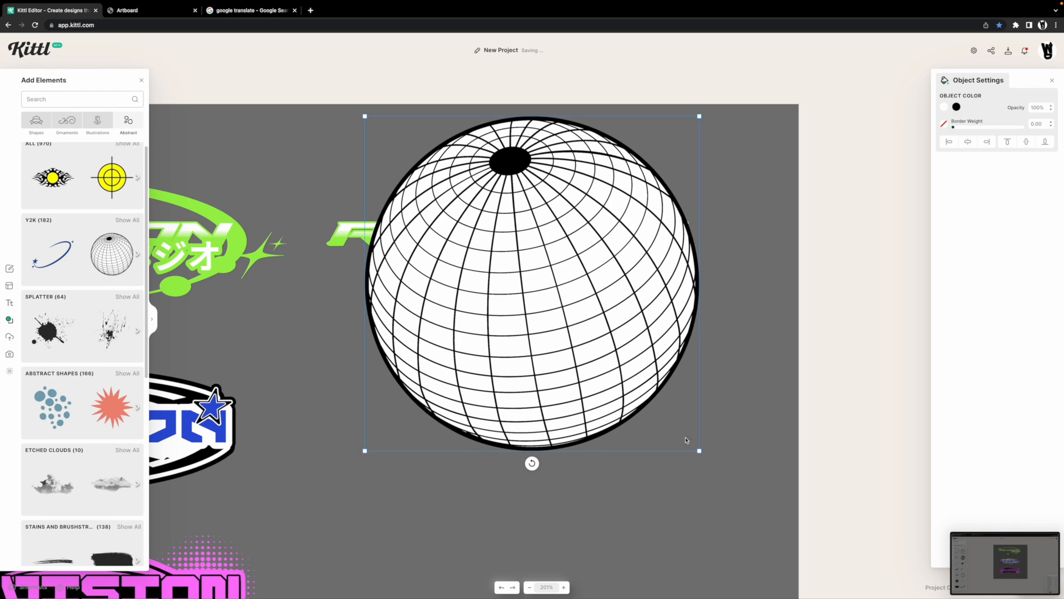
{"action": "left_click_drag", "start_coordinate": [445, 282], "coordinate": [393, 263]}
{"action": "left_click", "coordinate": [957, 106]}
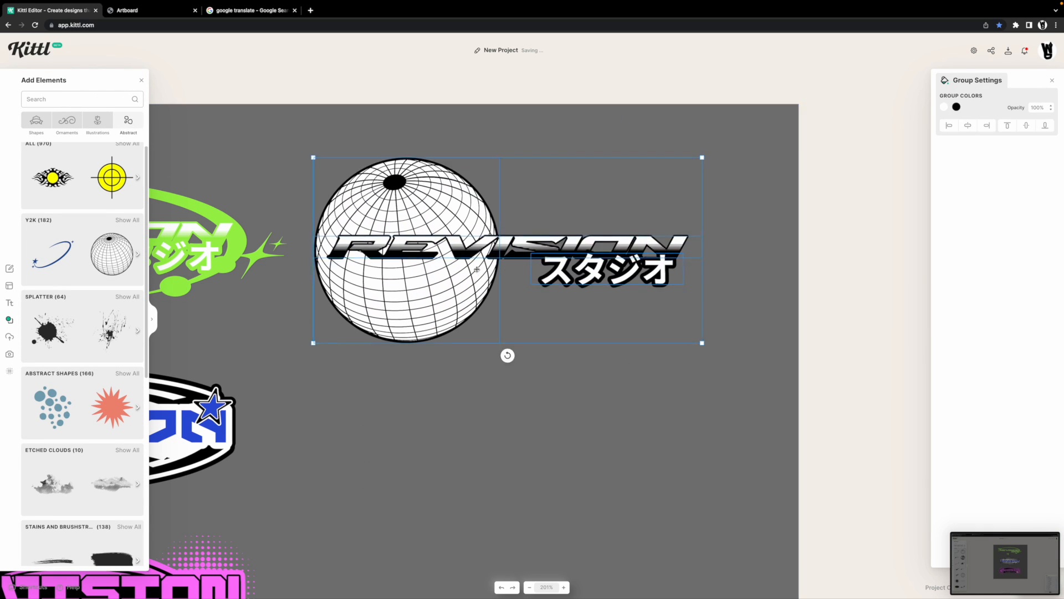
{"action": "left_click_drag", "start_coordinate": [498, 329], "coordinate": [449, 305]}
{"action": "left_click", "coordinate": [355, 360]}
Add the black liquid blob from the Y2K set, send it to the back and fit it behind the globe and lettering
{"action": "left_click", "coordinate": [127, 220]}
{"action": "scroll", "coordinate": [98, 367], "scroll_direction": "down", "scroll_amount": 20}
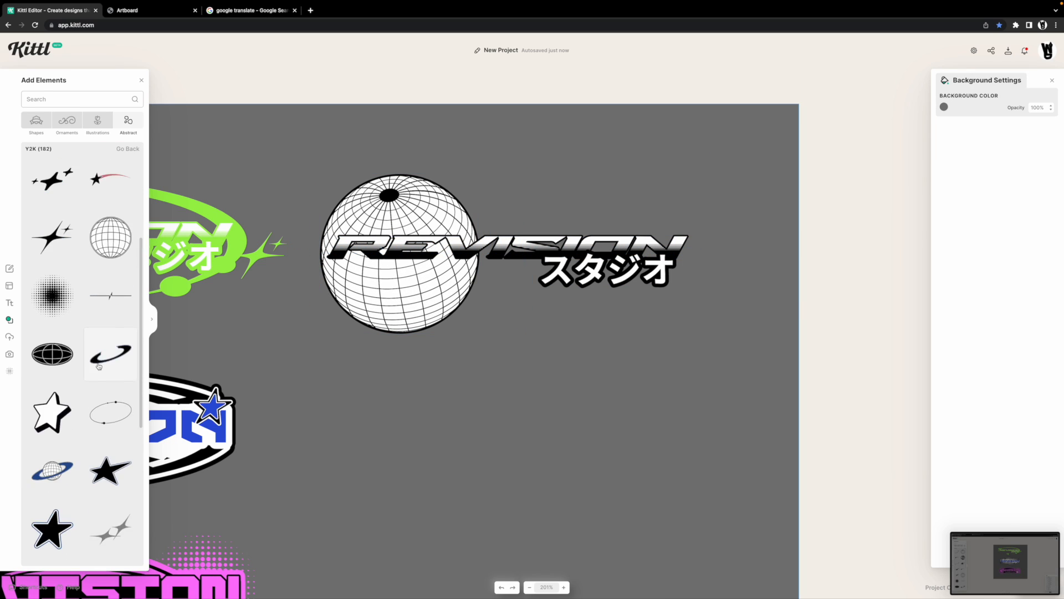
{"action": "scroll", "coordinate": [98, 366], "scroll_direction": "down", "scroll_amount": 1}
{"action": "left_click", "coordinate": [111, 376]}
{"action": "right_click", "coordinate": [628, 278]}
{"action": "left_click", "coordinate": [650, 404]}
{"action": "left_click_drag", "start_coordinate": [525, 354], "coordinate": [498, 155]}
{"action": "left_click_drag", "start_coordinate": [708, 297], "coordinate": [650, 279]}
{"action": "left_click_drag", "start_coordinate": [495, 160], "coordinate": [511, 158]}
{"action": "left_click_drag", "start_coordinate": [604, 219], "coordinate": [647, 258]}
Set the REVISION text's fading color cut to a weight of 6% and a distance of 58%
{"action": "scroll", "coordinate": [626, 347], "scroll_direction": "up", "scroll_amount": 2}
{"action": "scroll", "coordinate": [627, 333], "scroll_direction": "up", "scroll_amount": 1}
{"action": "left_click", "coordinate": [703, 236]}
{"action": "left_click", "coordinate": [999, 308]}
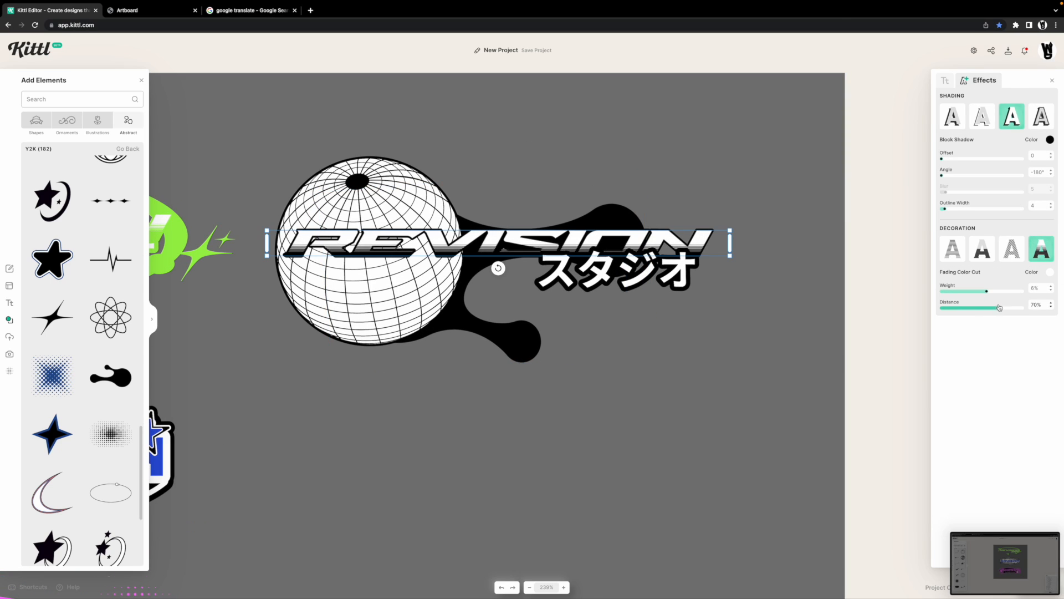
{"action": "left_click", "coordinate": [1015, 291]}
{"action": "left_click", "coordinate": [782, 322]}
Duplicate the whole globe logo and place the copy directly below the original
{"action": "scroll", "coordinate": [776, 266], "scroll_direction": "down", "scroll_amount": 3}
{"action": "left_click_drag", "start_coordinate": [435, 152], "coordinate": [715, 339]}
{"action": "key", "text": "super+d"}
{"action": "left_click_drag", "start_coordinate": [584, 213], "coordinate": [584, 383]}
Give the copied globe and blob a thick border, with a weight of 14.90 on the globe
{"action": "scroll", "coordinate": [513, 311], "scroll_direction": "down", "scroll_amount": 2}
{"action": "left_click", "coordinate": [514, 311]}
{"action": "left_click_drag", "start_coordinate": [942, 128], "coordinate": [961, 128]}
{"action": "left_click", "coordinate": [679, 325]}
Widen the outline of the copied REVISION text and colour it white
{"action": "left_click", "coordinate": [721, 343]}
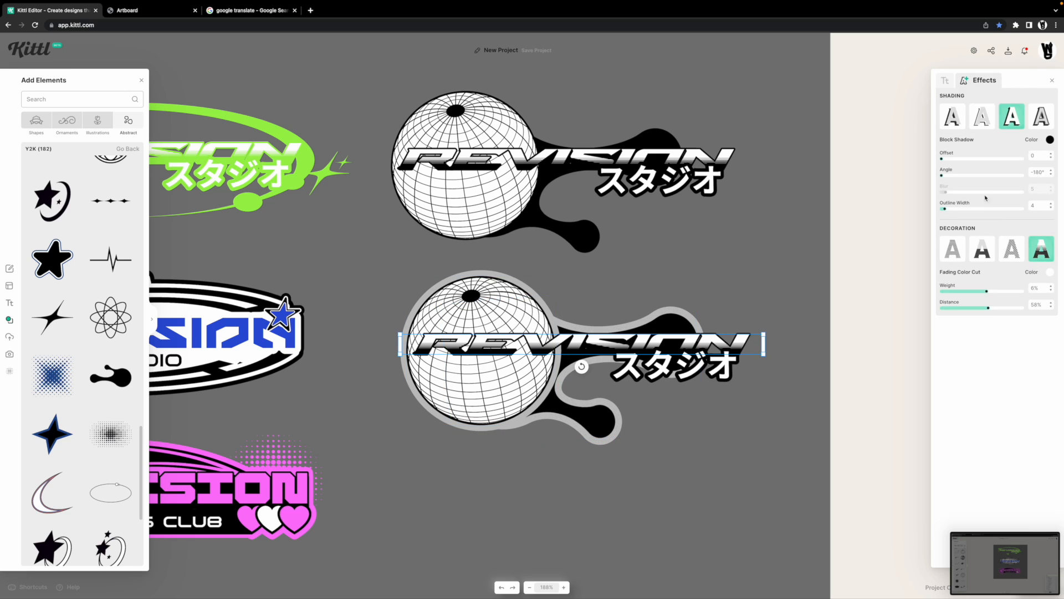
{"action": "left_click_drag", "start_coordinate": [952, 210], "coordinate": [957, 210]}
{"action": "left_click", "coordinate": [1050, 140]}
{"action": "left_click", "coordinate": [957, 303]}
Colour the borders of the copied blob and globe white
{"action": "left_click", "coordinate": [673, 325]}
{"action": "left_click", "coordinate": [944, 123]}
{"action": "left_click", "coordinate": [850, 287]}
{"action": "left_click", "coordinate": [488, 391]}
{"action": "left_click", "coordinate": [944, 106]}
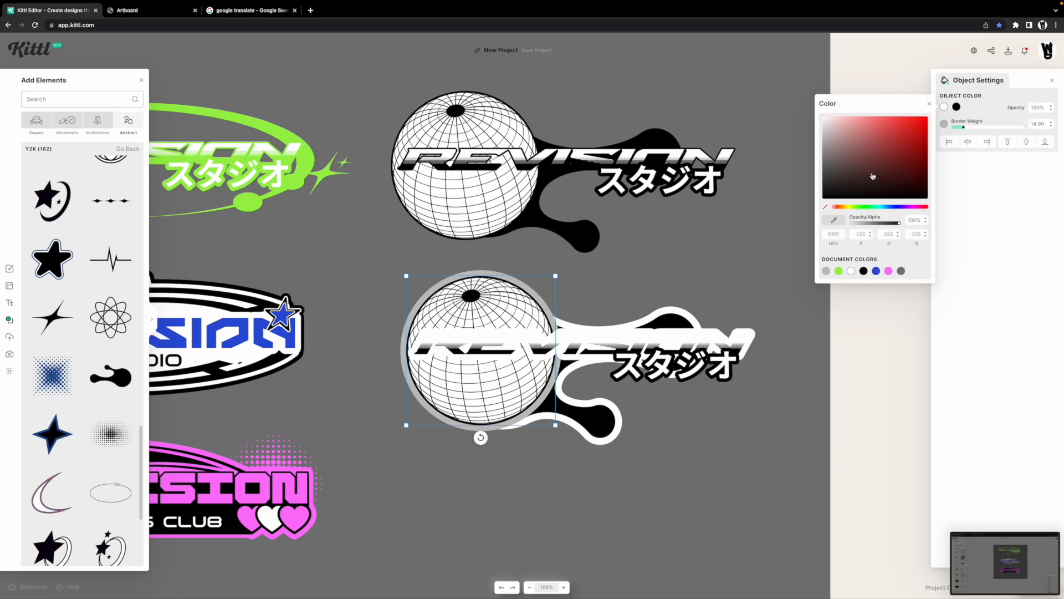
{"action": "left_click", "coordinate": [851, 270]}
Widen the outline of the copied スタジオ text and colour it white
{"action": "left_click", "coordinate": [655, 380]}
{"action": "left_click", "coordinate": [1012, 80]}
{"action": "left_click_drag", "start_coordinate": [952, 210], "coordinate": [958, 211]}
{"action": "left_click", "coordinate": [1049, 139]}
{"action": "left_click", "coordinate": [946, 304]}
Send the white-outlined copy to the back and align it behind the original globe logo as its offset outline
{"action": "left_click_drag", "start_coordinate": [787, 471], "coordinate": [388, 277]}
{"action": "right_click", "coordinate": [635, 345]}
{"action": "left_click", "coordinate": [668, 451]}
{"action": "left_click_drag", "start_coordinate": [654, 355], "coordinate": [639, 170]}
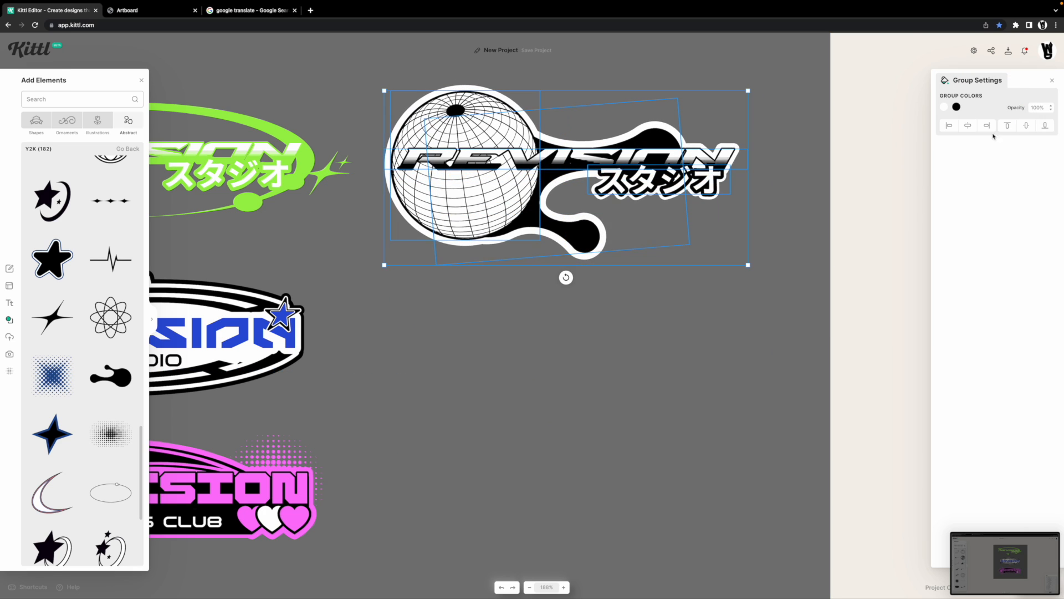
Duplicate the blue REVISION STUDIO logo and place the copy below the globe logo
{"action": "scroll", "coordinate": [525, 138], "scroll_direction": "left", "scroll_amount": 2}
{"action": "left_click", "coordinate": [524, 138]}
{"action": "scroll", "coordinate": [521, 277], "scroll_direction": "down", "scroll_amount": 4}
{"action": "left_click_drag", "start_coordinate": [388, 380], "coordinate": [388, 412]}
{"action": "left_click", "coordinate": [387, 283]}
{"action": "left_click_drag", "start_coordinate": [388, 283], "coordinate": [388, 304]}
{"action": "left_click_drag", "start_coordinate": [388, 304], "coordinate": [659, 304]}
Delete the frame, stars and STUDIO text from the blue copy, keeping only the REVISION lettering
{"action": "left_click", "coordinate": [693, 387]}
{"action": "left_click", "coordinate": [659, 302]}
{"action": "key", "text": "Delete"}
{"action": "left_click", "coordinate": [668, 277]}
{"action": "key", "text": "Delete"}
{"action": "left_click", "coordinate": [687, 384]}
{"action": "key", "text": "Delete"}
{"action": "left_click", "coordinate": [660, 406]}
Place the Y2K shooting star with a curved tail behind the blue REVISION lettering and fill it white
{"action": "scroll", "coordinate": [111, 377], "scroll_direction": "up", "scroll_amount": 20}
{"action": "left_click_drag", "start_coordinate": [52, 241], "coordinate": [643, 294]}
{"action": "scroll", "coordinate": [681, 272], "scroll_direction": "up", "scroll_amount": 5}
{"action": "left_click", "coordinate": [598, 375]}
{"action": "key", "text": "Delete"}
{"action": "left_click_drag", "start_coordinate": [449, 285], "coordinate": [444, 294]}
{"action": "left_click", "coordinate": [944, 107]}
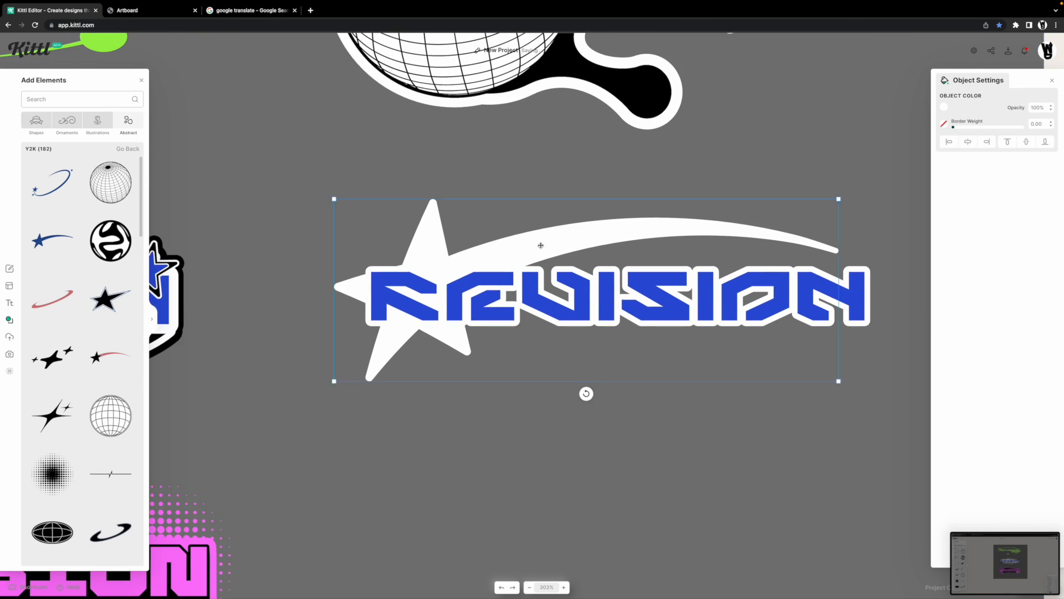
{"action": "scroll", "coordinate": [538, 222], "scroll_direction": "down", "scroll_amount": 5}
{"action": "left_click", "coordinate": [377, 188]}
{"action": "scroll", "coordinate": [84, 287], "scroll_direction": "down", "scroll_amount": 15}
{"action": "left_click_drag", "start_coordinate": [54, 265], "coordinate": [736, 225]}
{"action": "left_click_drag", "start_coordinate": [736, 225], "coordinate": [400, 255]}
{"action": "key", "text": "Delete"}
{"action": "left_click", "coordinate": [736, 225]}
{"action": "key", "text": "Delete"}
Add the tall tribal flame from the Y2K set, lay it horizontally along the lettering and send it behind the text
{"action": "scroll", "coordinate": [56, 434], "scroll_direction": "down", "scroll_amount": 15}
{"action": "scroll", "coordinate": [55, 434], "scroll_direction": "down", "scroll_amount": 4}
{"action": "left_click", "coordinate": [52, 364]}
{"action": "left_click_drag", "start_coordinate": [533, 481], "coordinate": [368, 316]}
{"action": "left_click_drag", "start_coordinate": [532, 316], "coordinate": [615, 266]}
{"action": "key", "text": "super+["}
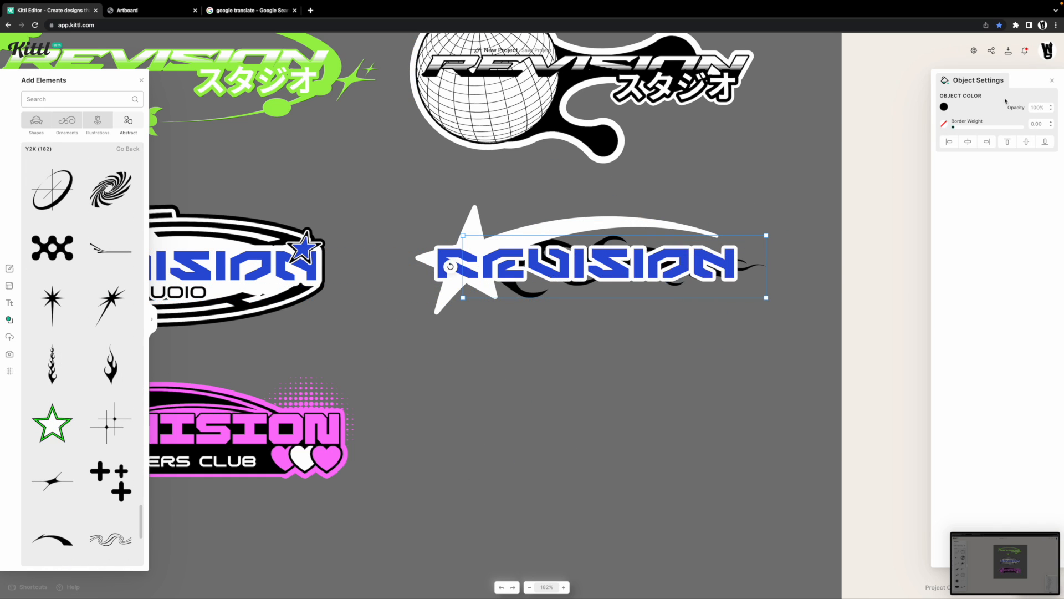
Fill the flame with white and adjust its position behind the lettering
{"action": "left_click", "coordinate": [944, 107]}
{"action": "left_click", "coordinate": [829, 277]}
{"action": "left_click", "coordinate": [798, 281]}
{"action": "scroll", "coordinate": [798, 281], "scroll_direction": "up", "scroll_amount": 1}
{"action": "left_click_drag", "start_coordinate": [523, 310], "coordinate": [516, 315]}
{"action": "left_click", "coordinate": [685, 328]}
Duplicate the shooting star logo and place the copy below the original
{"action": "left_click", "coordinate": [510, 254]}
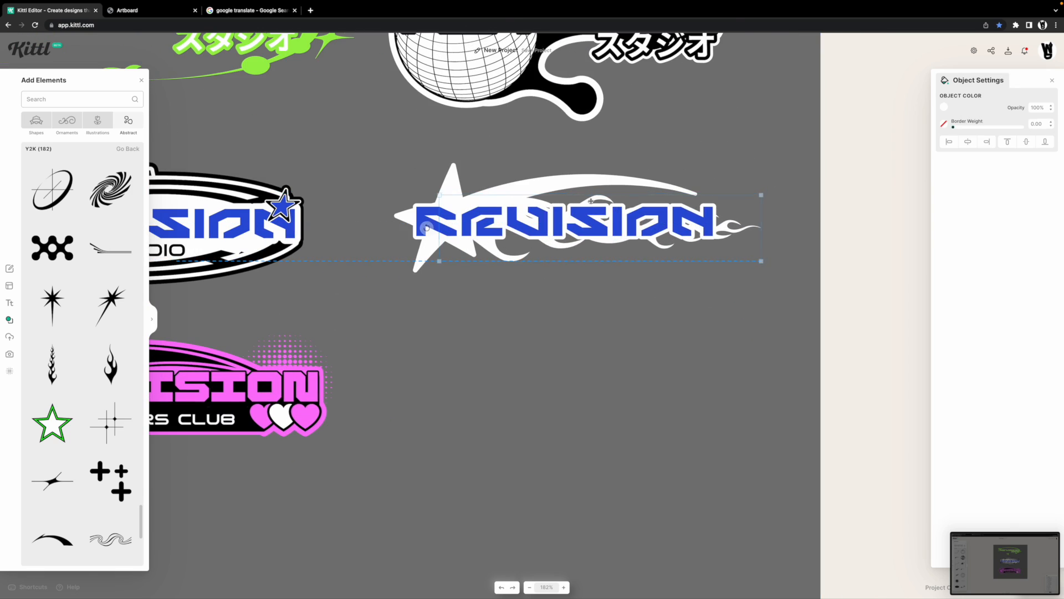
{"action": "scroll", "coordinate": [610, 266], "scroll_direction": "down", "scroll_amount": 3}
{"action": "left_click_drag", "start_coordinate": [490, 222], "coordinate": [788, 327]}
{"action": "left_click_drag", "start_coordinate": [637, 274], "coordinate": [633, 383]}
{"action": "left_click", "coordinate": [645, 432]}
{"action": "left_click_drag", "start_coordinate": [645, 406], "coordinate": [581, 379]}
Give the copied star and flame a thick border, with a weight of 14.00 on the star
{"action": "scroll", "coordinate": [477, 326], "scroll_direction": "up", "scroll_amount": 5}
{"action": "left_click", "coordinate": [477, 333]}
{"action": "left_click_drag", "start_coordinate": [952, 127], "coordinate": [961, 128]}
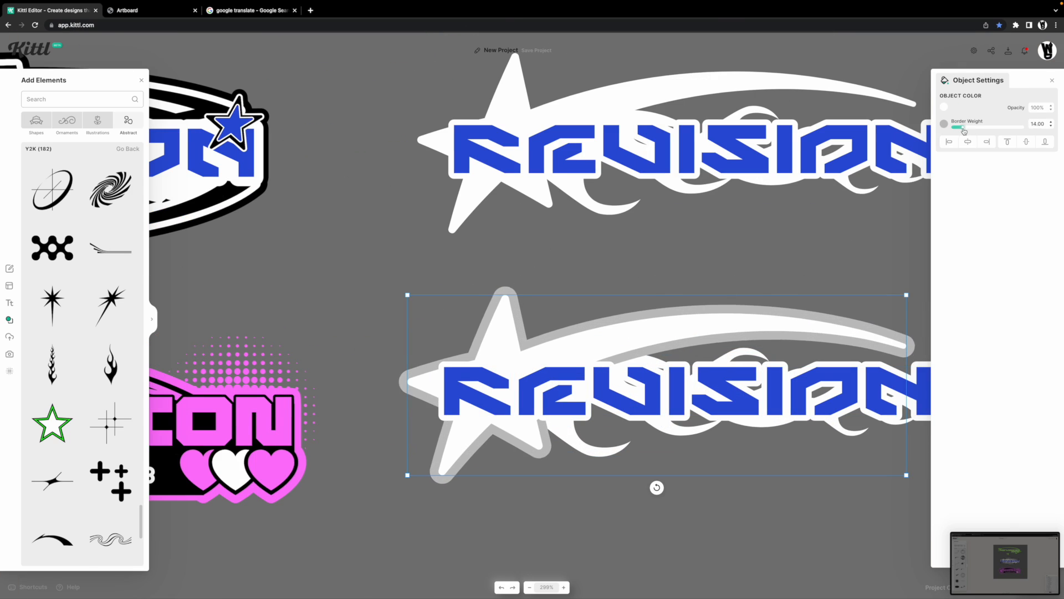
{"action": "left_click_drag", "start_coordinate": [665, 449], "coordinate": [623, 348]}
{"action": "left_click", "coordinate": [615, 329]}
{"action": "left_click_drag", "start_coordinate": [952, 127], "coordinate": [961, 128]}
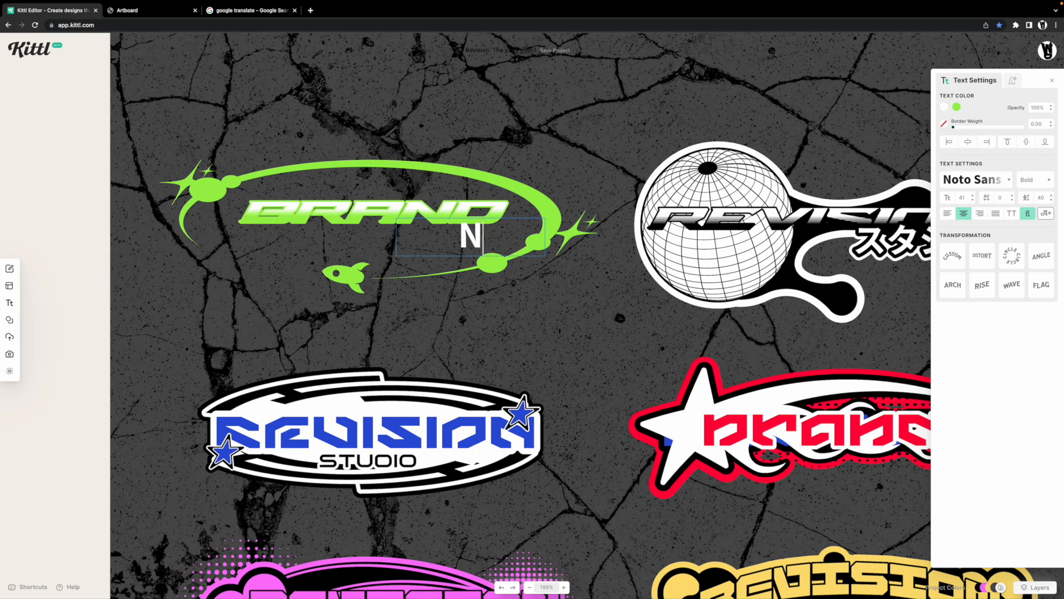
Replace the Japanese subtitle in the green logo with NAME
{"action": "type", "text": "CANEM"}
{"action": "scroll", "coordinate": [506, 239], "scroll_direction": "down", "scroll_amount": 1}
{"action": "left_click", "coordinate": [546, 288]}
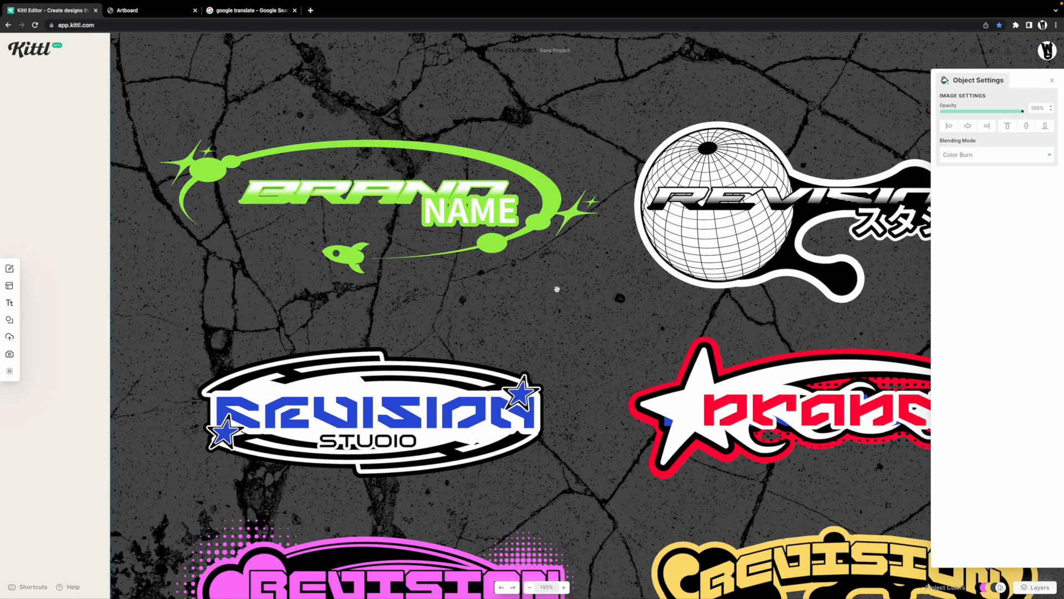
Replace REVISION in the globe logo with BRAND
{"action": "scroll", "coordinate": [553, 290], "scroll_direction": "right", "scroll_amount": 2}
{"action": "double_click", "coordinate": [743, 198]}
{"action": "double_click", "coordinate": [742, 198]}
{"action": "type", "text": "BRAND"}
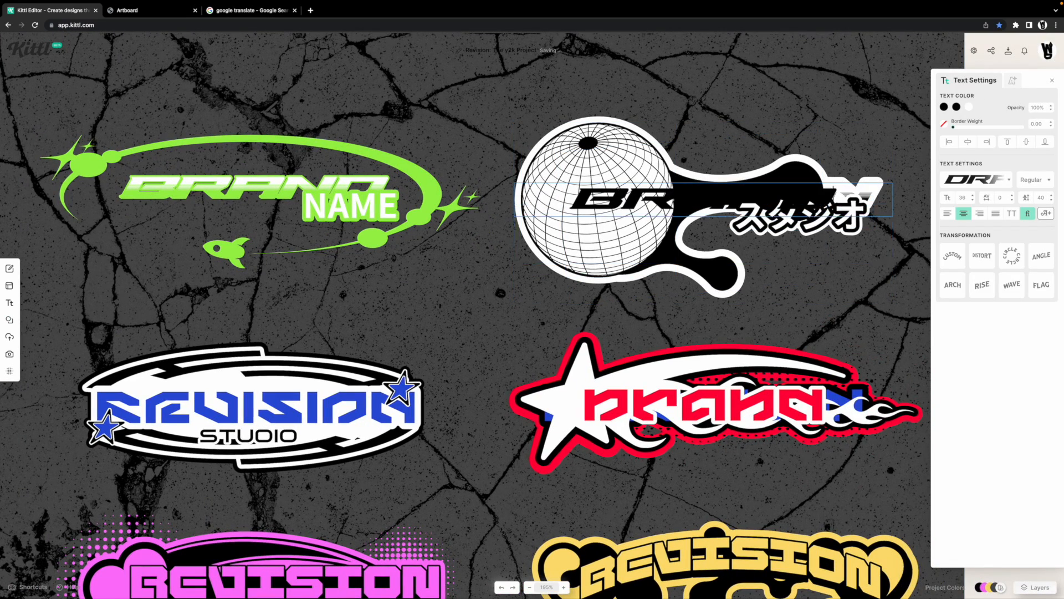
{"action": "left_click", "coordinate": [484, 166]}
Strip the copied pink logo down to the REVISION lettering, large heart and swoosh by deleting its outline, halftones, subtitle and small hearts
{"action": "scroll", "coordinate": [546, 249], "scroll_direction": "down", "scroll_amount": 5}
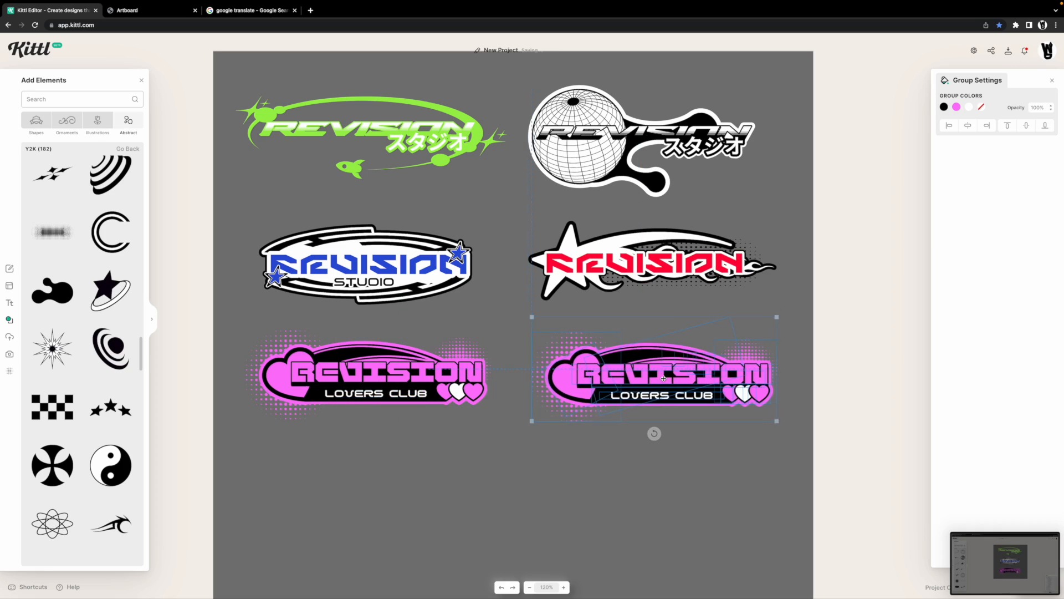
{"action": "left_click", "coordinate": [563, 428]}
{"action": "scroll", "coordinate": [563, 446], "scroll_direction": "up", "scroll_amount": 1}
{"action": "left_click_drag", "start_coordinate": [614, 368], "coordinate": [465, 453]}
{"action": "left_click_drag", "start_coordinate": [535, 366], "coordinate": [405, 494]}
{"action": "left_click_drag", "start_coordinate": [490, 324], "coordinate": [729, 408]}
{"action": "key", "text": "Delete"}
{"action": "left_click_drag", "start_coordinate": [604, 443], "coordinate": [360, 538]}
{"action": "left_click_drag", "start_coordinate": [477, 505], "coordinate": [615, 378]}
{"action": "left_click", "coordinate": [708, 439]}
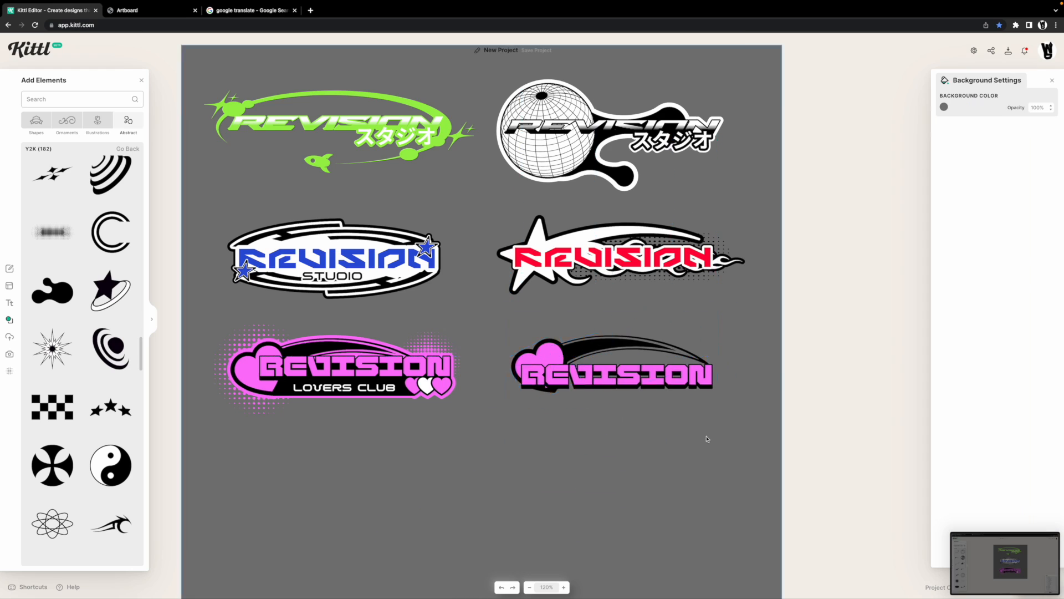
Tuck the heart behind the first letters and place a copy of the heart and swoosh, rotated 180°, below the last letters
{"action": "scroll", "coordinate": [638, 398], "scroll_direction": "up", "scroll_amount": 10}
{"action": "left_click", "coordinate": [377, 294]}
{"action": "left_click_drag", "start_coordinate": [843, 449], "coordinate": [701, 383]}
{"action": "left_click_drag", "start_coordinate": [355, 291], "coordinate": [519, 329]}
{"action": "left_click_drag", "start_coordinate": [661, 442], "coordinate": [661, 202]}
{"action": "left_click_drag", "start_coordinate": [660, 233], "coordinate": [670, 283]}
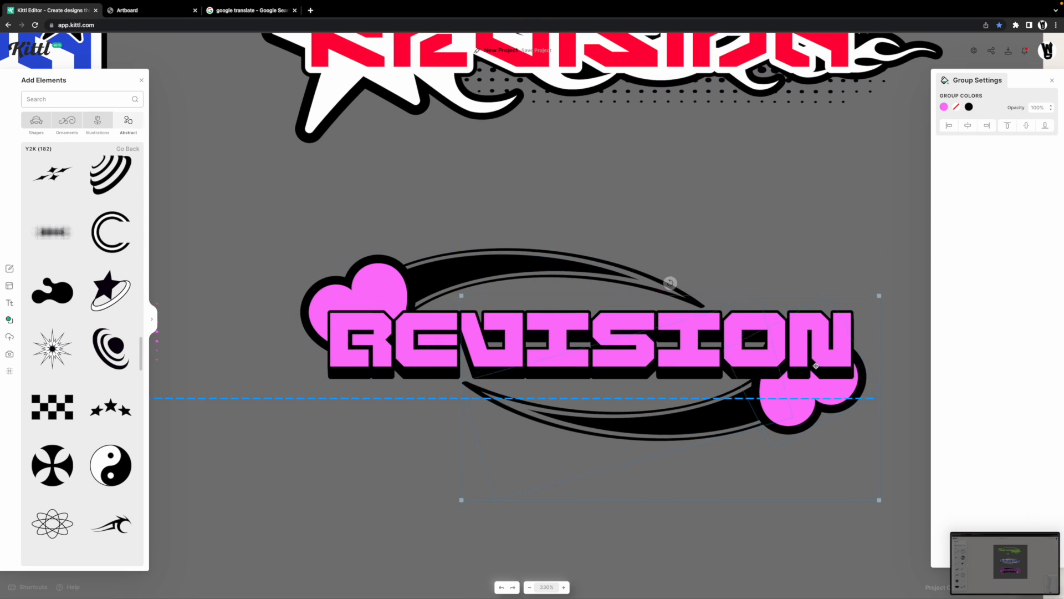
Fine-tune the position of the rotated heart and swoosh beneath the REVISION lettering
{"action": "scroll", "coordinate": [720, 255], "scroll_direction": "down", "scroll_amount": 4}
{"action": "left_click_drag", "start_coordinate": [438, 221], "coordinate": [833, 401]}
{"action": "scroll", "coordinate": [574, 288], "scroll_direction": "down", "scroll_amount": 10}
{"action": "left_click", "coordinate": [577, 224]}
{"action": "scroll", "coordinate": [575, 287], "scroll_direction": "up", "scroll_amount": 10}
{"action": "left_click_drag", "start_coordinate": [692, 313], "coordinate": [693, 309]}
{"action": "left_click", "coordinate": [654, 396]}
Add the black connected-blob element from the Y2K set to the copied pink logo and send it behind the REVISION lettering
{"action": "scroll", "coordinate": [654, 355], "scroll_direction": "left", "scroll_amount": 1}
{"action": "scroll", "coordinate": [97, 350], "scroll_direction": "up", "scroll_amount": 12}
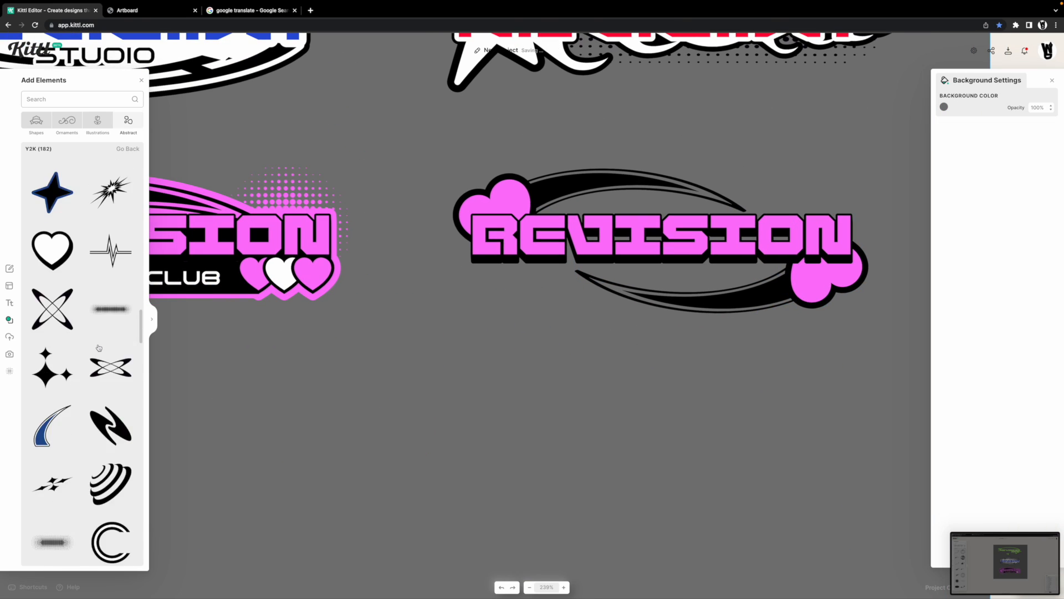
{"action": "scroll", "coordinate": [98, 350], "scroll_direction": "down", "scroll_amount": 20}
{"action": "left_click_drag", "start_coordinate": [125, 299], "coordinate": [929, 406]}
{"action": "left_click_drag", "start_coordinate": [875, 341], "coordinate": [731, 233]}
{"action": "right_click", "coordinate": [732, 232]}
{"action": "left_click", "coordinate": [755, 359]}
Delete the hearts and swooshes around the REVISION lettering, enlarge the black blob and center it behind the letters
{"action": "left_click", "coordinate": [743, 302]}
{"action": "key", "text": "Delete"}
{"action": "left_click", "coordinate": [604, 284]}
{"action": "left_click_drag", "start_coordinate": [788, 297], "coordinate": [827, 313]}
{"action": "left_click_drag", "start_coordinate": [769, 205], "coordinate": [756, 200]}
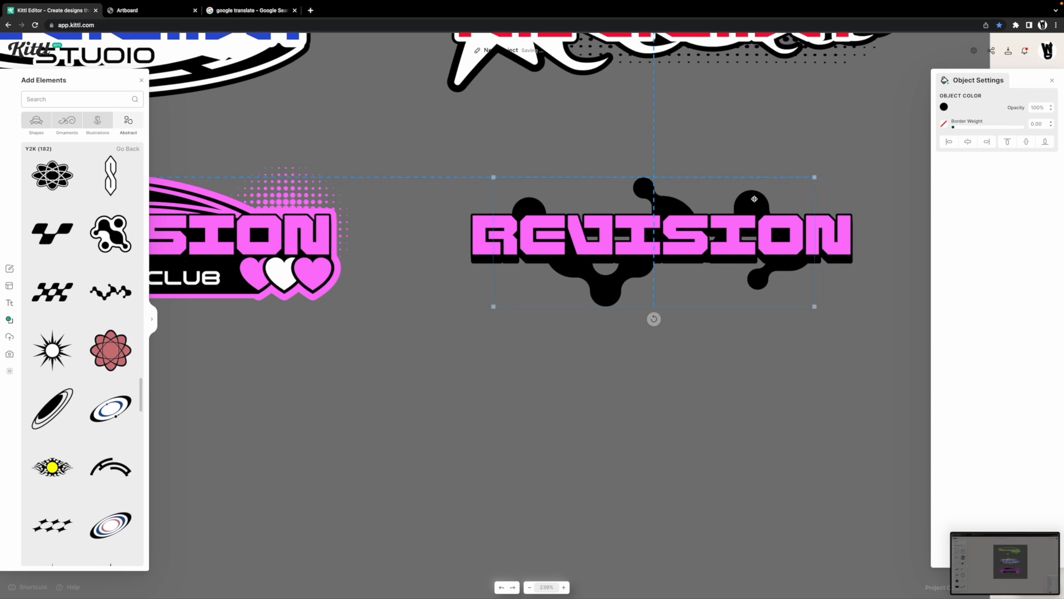
Copy the LOVERS CLUB subtitle from the original pink logo and place the copy below the new REVISION lettering
{"action": "scroll", "coordinate": [620, 241], "scroll_direction": "down", "scroll_amount": 6}
{"action": "left_click", "coordinate": [324, 262]}
{"action": "key", "text": "super+c"}
{"action": "key", "text": "super+v"}
{"action": "left_click", "coordinate": [586, 325]}
{"action": "mouse_move", "coordinate": [271, 298]}
{"action": "left_mouse_down"}
{"action": "mouse_move", "coordinate": [579, 314]}
{"action": "mouse_move", "coordinate": [604, 326]}
{"action": "mouse_move", "coordinate": [596, 355]}
{"action": "left_mouse_up"}
Try a custom transformation that bends the copied LOVERS CLUB subtitle along the blob beneath the lettering
{"action": "left_click", "coordinate": [570, 315]}
{"action": "left_click", "coordinate": [953, 255]}
{"action": "scroll", "coordinate": [582, 310], "scroll_direction": "up", "scroll_amount": 6}
{"action": "left_click", "coordinate": [576, 216]}
{"action": "left_click", "coordinate": [952, 255]}
{"action": "left_click_drag", "start_coordinate": [557, 221], "coordinate": [558, 214]}
{"action": "left_click", "coordinate": [665, 304]}
{"action": "double_click", "coordinate": [643, 219]}
{"action": "left_click", "coordinate": [968, 310]}
{"action": "left_click_drag", "start_coordinate": [794, 221], "coordinate": [793, 253]}
{"action": "left_click_drag", "start_coordinate": [714, 250], "coordinate": [729, 284]}
{"action": "scroll", "coordinate": [728, 284], "scroll_direction": "down", "scroll_amount": 5}
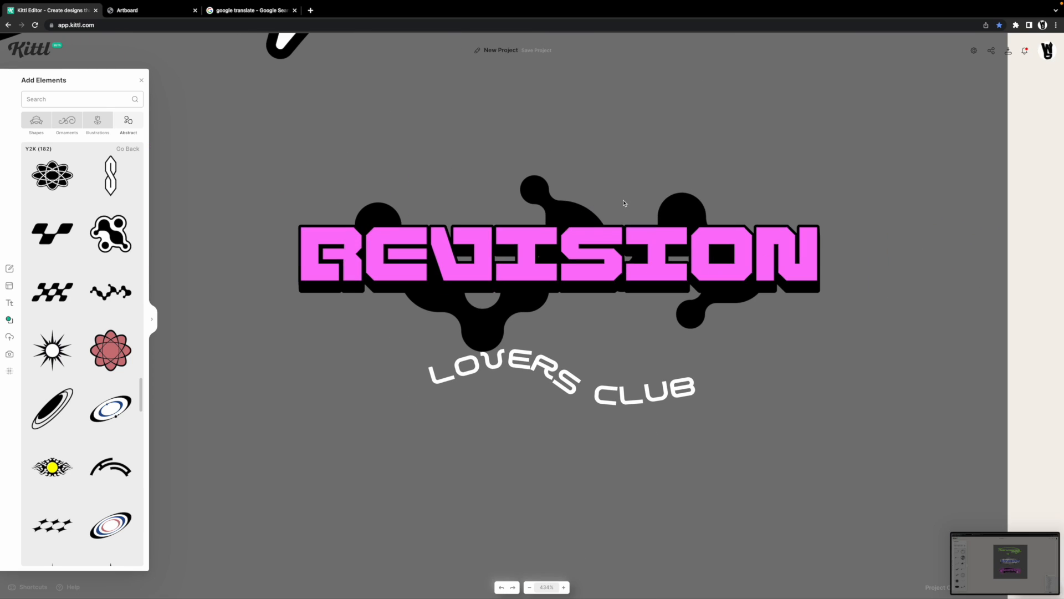
Apply an Arch transformation to the REVISION lettering and delete the LOVERS CLUB subtitle below it
{"action": "left_click", "coordinate": [556, 292]}
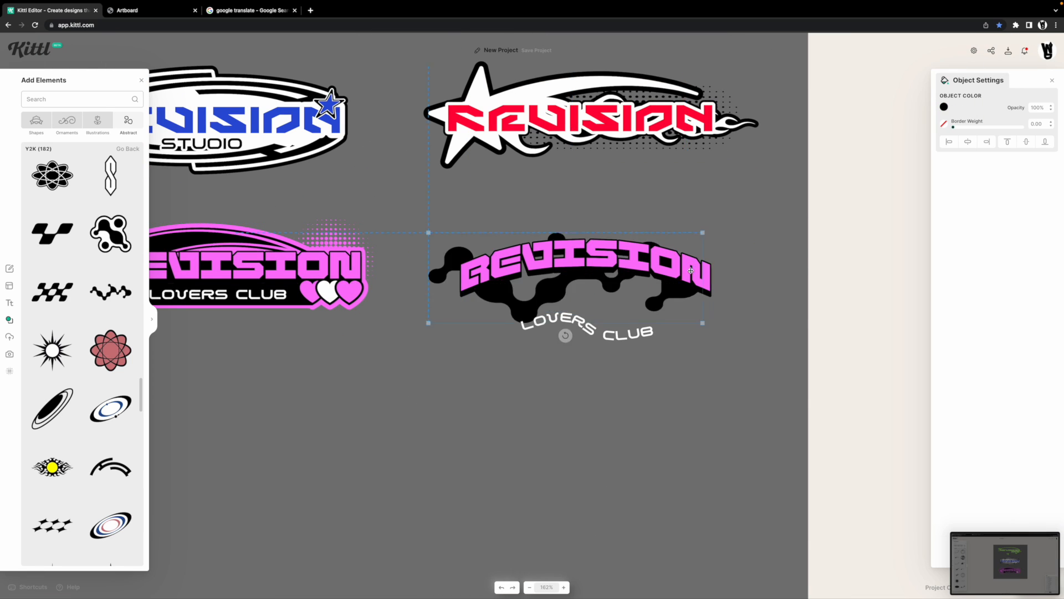
{"action": "left_click", "coordinate": [629, 332]}
{"action": "key", "text": "Delete"}
Search the elements for "love heart y2k" and place a white heart with black outline behind each end of the arched lettering
{"action": "scroll", "coordinate": [83, 249], "scroll_direction": "down", "scroll_amount": 5}
{"action": "left_click", "coordinate": [77, 100]}
{"action": "type", "text": "love heart y2k"}
{"action": "key", "text": "Return"}
{"action": "left_click", "coordinate": [115, 183]}
{"action": "left_click_drag", "start_coordinate": [667, 444], "coordinate": [468, 257]}
{"action": "left_click_drag", "start_coordinate": [434, 223], "coordinate": [529, 269]}
{"action": "key", "text": "super+["}
{"action": "left_click", "coordinate": [432, 377]}
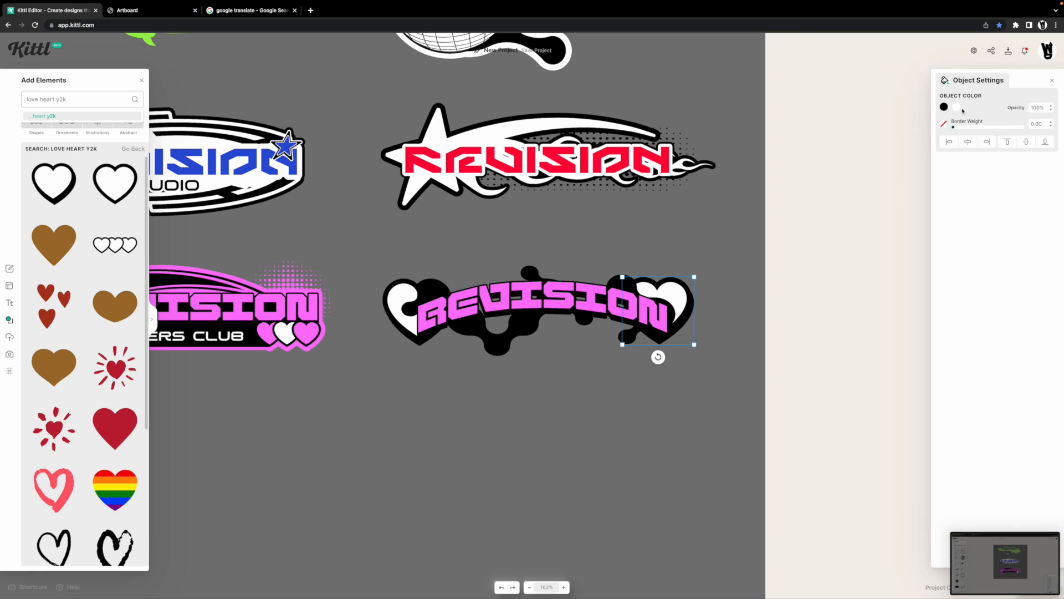
Recolor the white fill of both hearts with the pink document color
{"action": "left_click", "coordinate": [956, 107]}
{"action": "left_click", "coordinate": [914, 271]}
{"action": "left_click", "coordinate": [460, 297]}
{"action": "left_click", "coordinate": [944, 107]}
{"action": "left_click", "coordinate": [851, 271]}
{"action": "key", "text": "ctrl+z"}
{"action": "left_click", "coordinate": [460, 297]}
{"action": "left_click", "coordinate": [956, 107]}
{"action": "left_click", "coordinate": [863, 272]}
Change the arched REVISION lettering from pink to golden yellow
{"action": "left_click", "coordinate": [602, 294]}
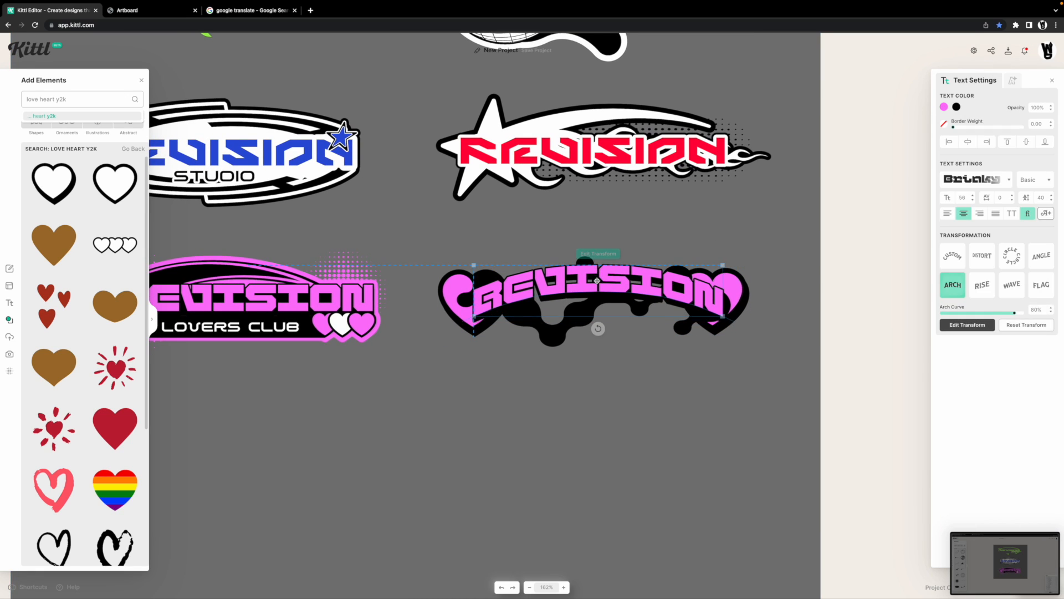
{"action": "scroll", "coordinate": [665, 421], "scroll_direction": "down", "scroll_amount": 5}
{"action": "left_click", "coordinate": [727, 399]}
{"action": "left_click", "coordinate": [616, 341]}
{"action": "left_click", "coordinate": [944, 107]}
{"action": "left_click", "coordinate": [846, 207]}
Recolor the fill of both hearts with the golden yellow document color
{"action": "left_click", "coordinate": [720, 345]}
{"action": "left_click", "coordinate": [956, 107]}
{"action": "left_click", "coordinate": [882, 271]}
{"action": "left_click", "coordinate": [501, 347]}
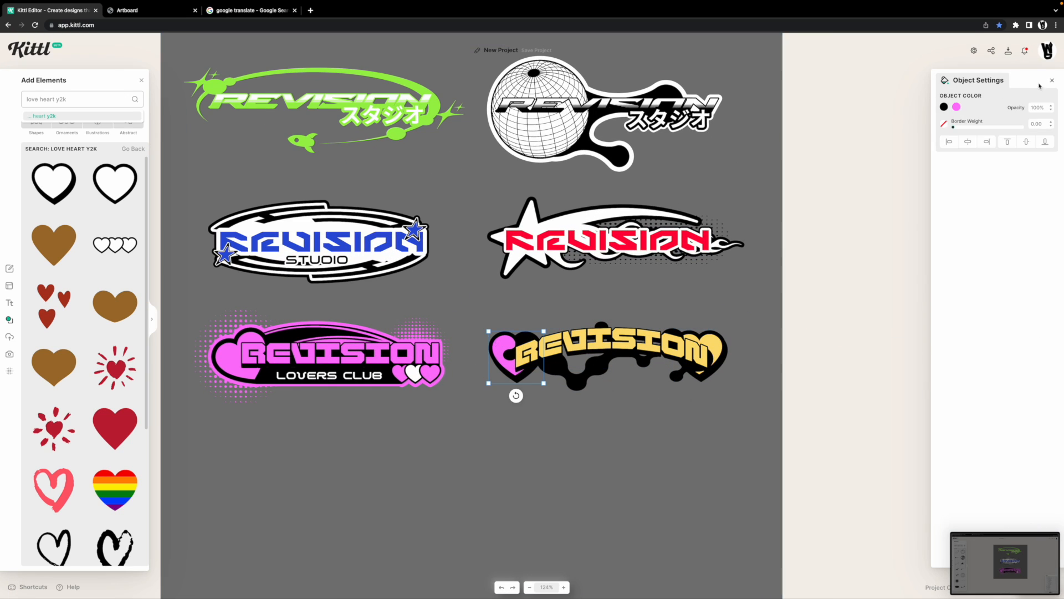
{"action": "left_click", "coordinate": [956, 107]}
{"action": "left_click", "coordinate": [881, 271]}
{"action": "left_click", "coordinate": [582, 413]}
Return to the abstract Y2K element set and look through it for another decoration for the yellow logo
{"action": "scroll", "coordinate": [582, 377], "scroll_direction": "right", "scroll_amount": 1}
{"action": "scroll", "coordinate": [571, 366], "scroll_direction": "up", "scroll_amount": 3}
{"action": "left_click", "coordinate": [133, 149]}
{"action": "left_click", "coordinate": [128, 121]}
{"action": "left_click", "coordinate": [129, 149]}
{"action": "scroll", "coordinate": [382, 310], "scroll_direction": "up", "scroll_amount": 4}
{"action": "left_click", "coordinate": [133, 226]}
{"action": "scroll", "coordinate": [424, 332], "scroll_direction": "down", "scroll_amount": 4}
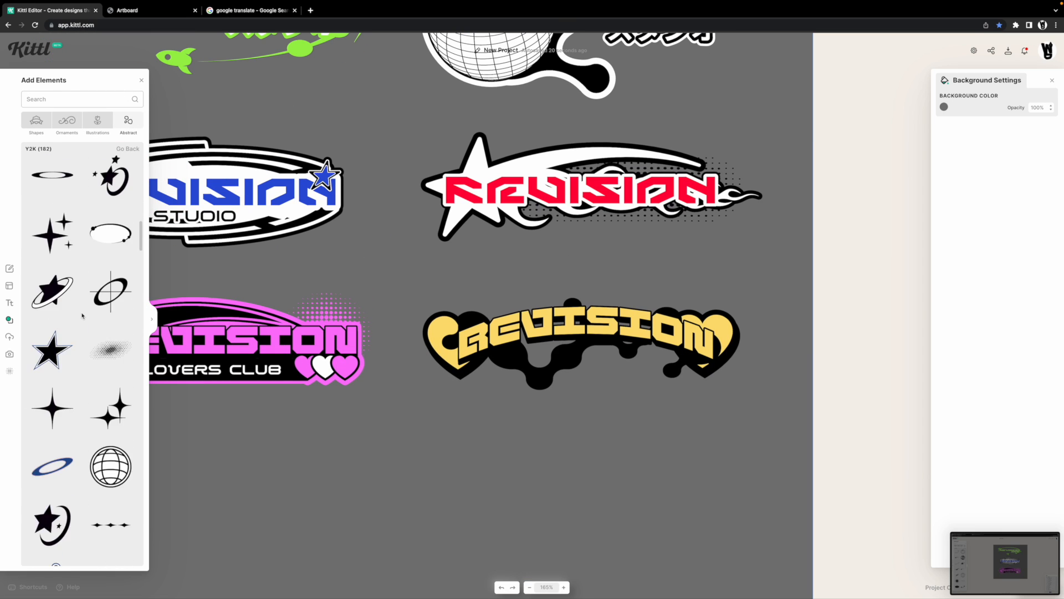
{"action": "scroll", "coordinate": [82, 315], "scroll_direction": "down", "scroll_amount": 5}
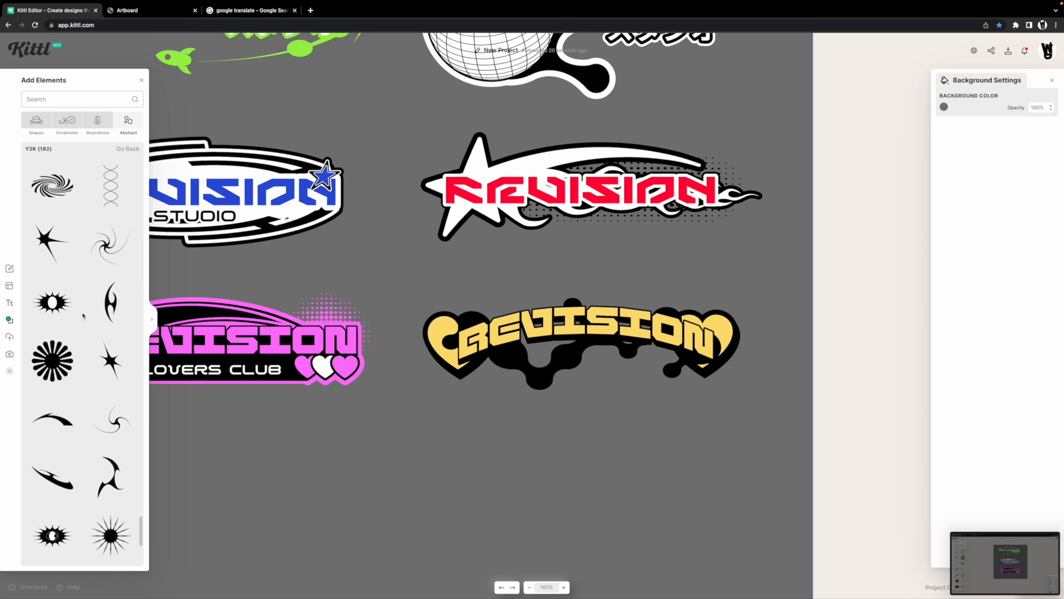
{"action": "scroll", "coordinate": [76, 311], "scroll_direction": "down", "scroll_amount": 1}
{"action": "scroll", "coordinate": [83, 311], "scroll_direction": "up", "scroll_amount": 10}
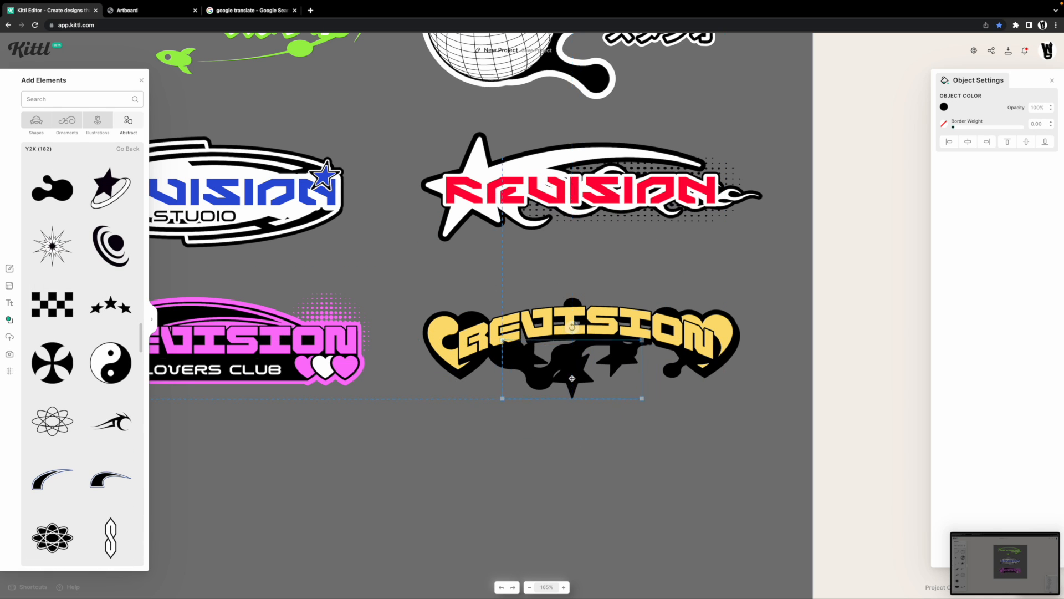
Try the black three-star ornament enlarged behind the arched REVISION lettering
{"action": "left_click_drag", "start_coordinate": [649, 318], "coordinate": [652, 319]}
{"action": "key", "text": "super+["}
{"action": "scroll", "coordinate": [649, 318], "scroll_direction": "right", "scroll_amount": 1}
{"action": "left_click", "coordinate": [944, 107]}
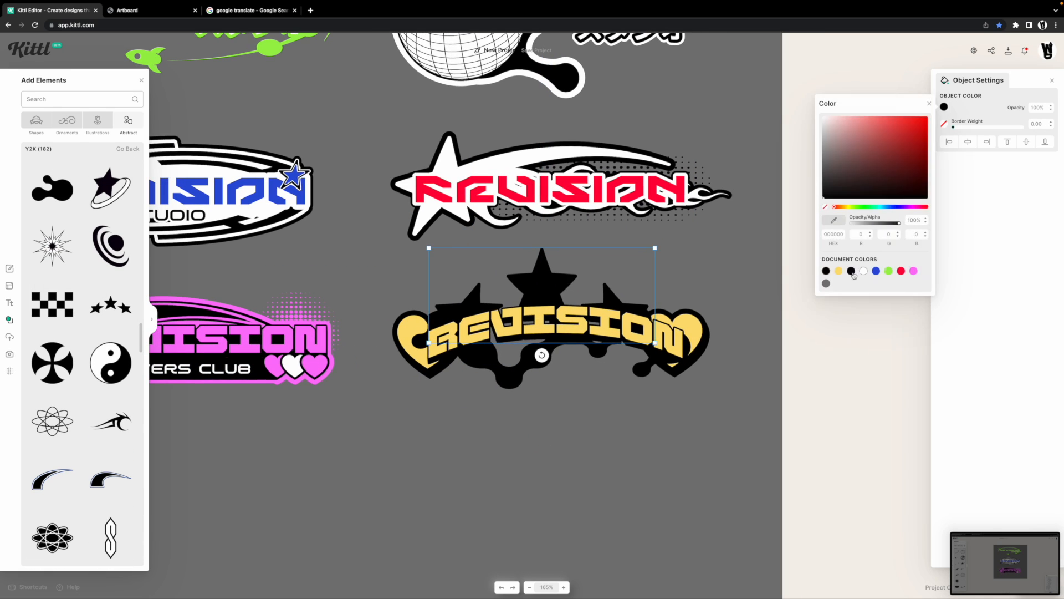
{"action": "left_click", "coordinate": [850, 271]}
{"action": "left_click", "coordinate": [539, 281]}
{"action": "left_click", "coordinate": [944, 107]}
{"action": "left_click", "coordinate": [796, 283]}
Try a border around the three-star ornament and delete the ornament
{"action": "left_click", "coordinate": [554, 286]}
{"action": "left_click", "coordinate": [944, 123]}
{"action": "left_click", "coordinate": [777, 263]}
{"action": "left_click", "coordinate": [555, 286]}
{"action": "left_click_drag", "start_coordinate": [953, 127], "coordinate": [958, 129]}
{"action": "scroll", "coordinate": [555, 286], "scroll_direction": "down", "scroll_amount": 1}
{"action": "key", "text": "BackSpace"}
Try another Y2K element behind the yellow REVISION lettering and delete it
{"action": "scroll", "coordinate": [52, 310], "scroll_direction": "up", "scroll_amount": 3}
{"action": "left_click_drag", "start_coordinate": [52, 223], "coordinate": [574, 313]}
{"action": "key", "text": "super+["}
{"action": "key", "text": "BackSpace"}
Try the triple-sparkle element at both ends of the yellow logo and delete both instances
{"action": "scroll", "coordinate": [52, 348], "scroll_direction": "up", "scroll_amount": 10}
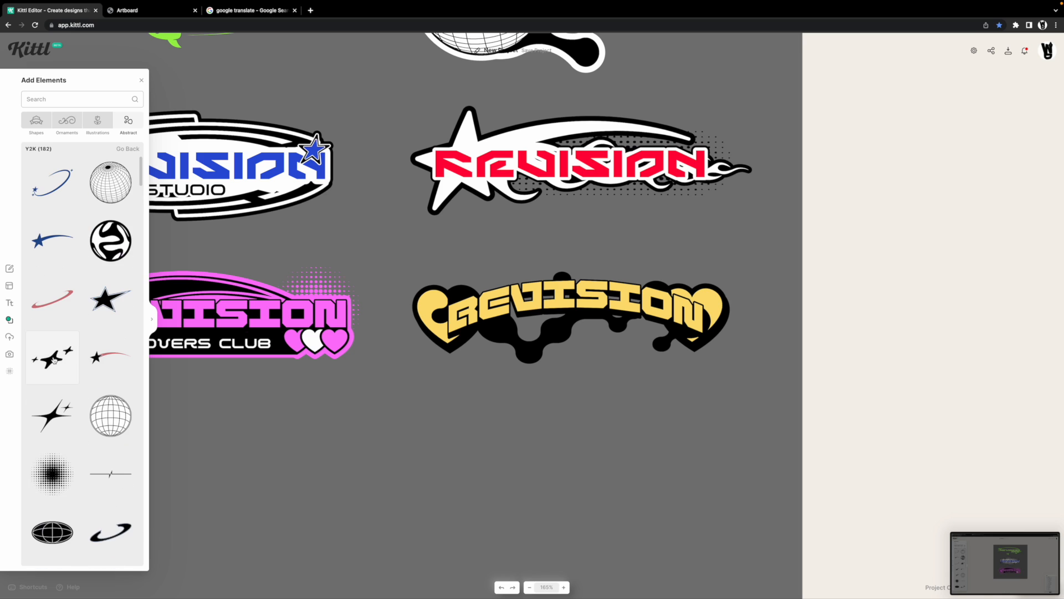
{"action": "left_click_drag", "start_coordinate": [53, 358], "coordinate": [448, 336]}
{"action": "left_click", "coordinate": [638, 444]}
{"action": "scroll", "coordinate": [638, 432], "scroll_direction": "down", "scroll_amount": 5}
{"action": "left_click_drag", "start_coordinate": [534, 350], "coordinate": [686, 435]}
{"action": "left_click", "coordinate": [686, 435]}
{"action": "scroll", "coordinate": [666, 382], "scroll_direction": "up", "scroll_amount": 8}
{"action": "left_click", "coordinate": [735, 344]}
{"action": "key", "text": "BackSpace"}
{"action": "left_click_drag", "start_coordinate": [362, 390], "coordinate": [599, 390]}
{"action": "left_click", "coordinate": [365, 332]}
{"action": "key", "text": "BackSpace"}
Duplicate the complete yellow logo below the original and give the copy's elements a thick black border, with weight 14.40 on the hearts
{"action": "scroll", "coordinate": [460, 250], "scroll_direction": "down", "scroll_amount": 5}
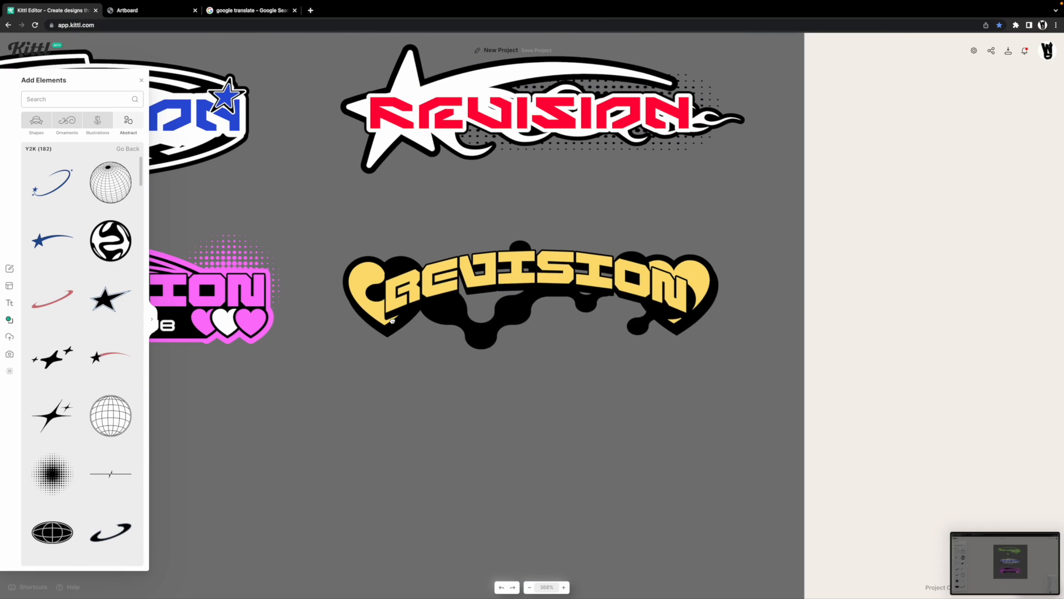
{"action": "left_click_drag", "start_coordinate": [330, 225], "coordinate": [738, 357]}
{"action": "left_click_drag", "start_coordinate": [554, 277], "coordinate": [560, 410]}
{"action": "left_click", "coordinate": [748, 502]}
{"action": "left_click", "coordinate": [588, 404]}
{"action": "left_click", "coordinate": [725, 410]}
Change the border color of both hearts in the duplicated logo to golden yellow
{"action": "left_click", "coordinate": [944, 123]}
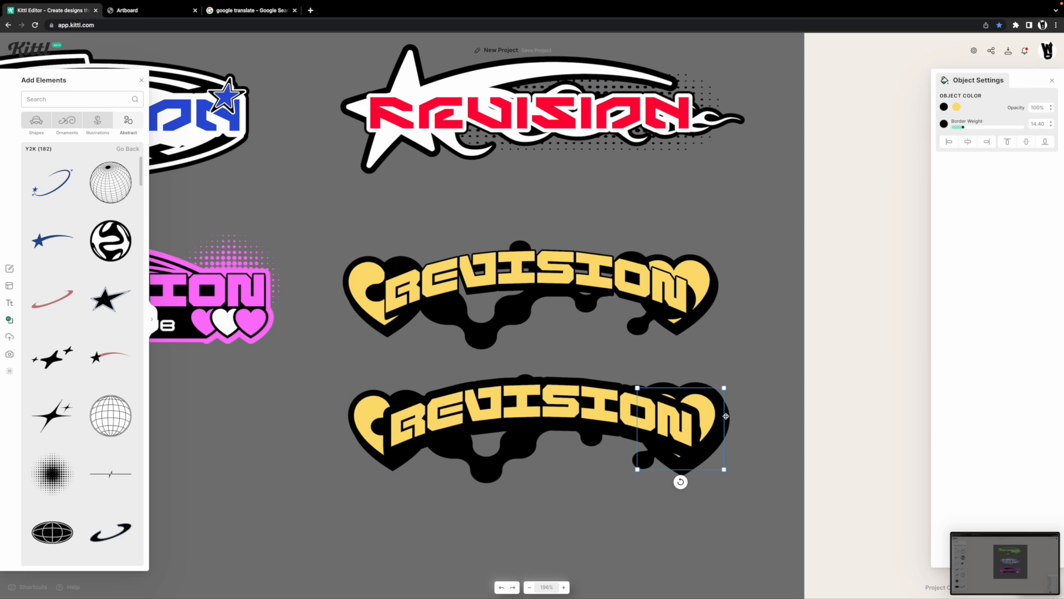
{"action": "left_click", "coordinate": [944, 123]}
{"action": "left_click", "coordinate": [826, 287]}
{"action": "left_click", "coordinate": [656, 506]}
{"action": "scroll", "coordinate": [656, 507], "scroll_direction": "down", "scroll_amount": 2}
{"action": "left_click", "coordinate": [745, 311]}
{"action": "left_click", "coordinate": [944, 123]}
{"action": "left_click", "coordinate": [840, 286]}
{"action": "left_click", "coordinate": [404, 311]}
{"action": "left_click", "coordinate": [387, 300]}
{"action": "left_click", "coordinate": [944, 123]}
{"action": "left_click", "coordinate": [840, 286]}
Set the duplicated lettering's shadow color and the blob's border color to golden yellow
{"action": "left_click", "coordinate": [596, 302]}
{"action": "left_click", "coordinate": [1013, 80]}
{"action": "left_click", "coordinate": [1051, 141]}
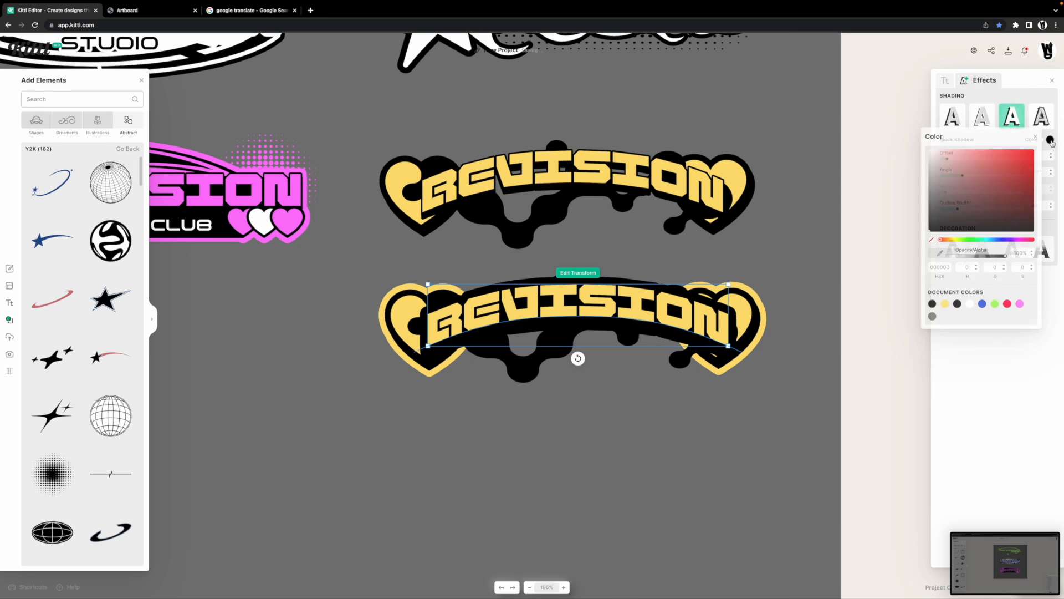
{"action": "left_click", "coordinate": [946, 304]}
{"action": "left_click", "coordinate": [680, 359]}
{"action": "left_click", "coordinate": [944, 123]}
{"action": "left_click", "coordinate": [840, 287]}
Stack the original logo and its yellow-outlined copy, aligning both to their horizontal and vertical centers
{"action": "left_click", "coordinate": [605, 427]}
{"action": "left_click_drag", "start_coordinate": [605, 312], "coordinate": [600, 180]}
{"action": "left_click_drag", "start_coordinate": [745, 298], "coordinate": [724, 347]}
{"action": "key", "text": "super+z"}
{"action": "left_click_drag", "start_coordinate": [770, 313], "coordinate": [346, 176]}
{"action": "left_click", "coordinate": [554, 361], "text": "shift"}
{"action": "left_click", "coordinate": [968, 126]}
{"action": "left_click", "coordinate": [1026, 125]}
Nudge the globe logo and the blue STUDIO logo slightly downward to even out the six-logo layout
{"action": "scroll", "coordinate": [654, 333], "scroll_direction": "down", "scroll_amount": 5}
{"action": "left_click", "coordinate": [657, 471]}
{"action": "left_click", "coordinate": [657, 181]}
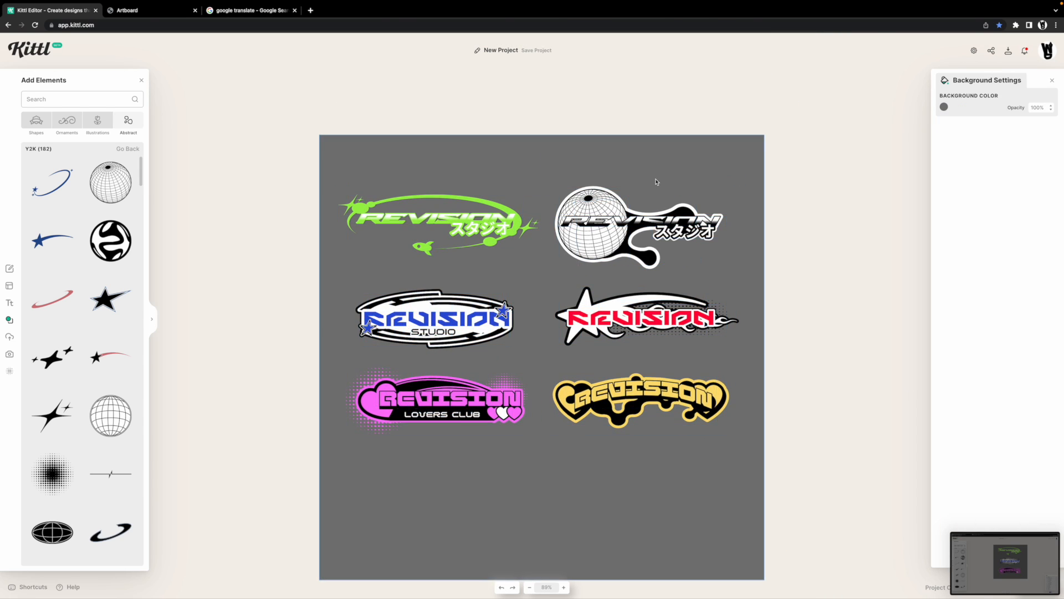
{"action": "left_click_drag", "start_coordinate": [593, 235], "coordinate": [593, 241]}
{"action": "left_click_drag", "start_coordinate": [435, 319], "coordinate": [434, 325]}
{"action": "left_click", "coordinate": [547, 342]}
{"action": "scroll", "coordinate": [547, 342], "scroll_direction": "down", "scroll_amount": 2}
{"action": "scroll", "coordinate": [548, 342], "scroll_direction": "up", "scroll_amount": 5}
Leave the editor for the Kittl home page and browse the design templates there
{"action": "left_click", "coordinate": [29, 49]}
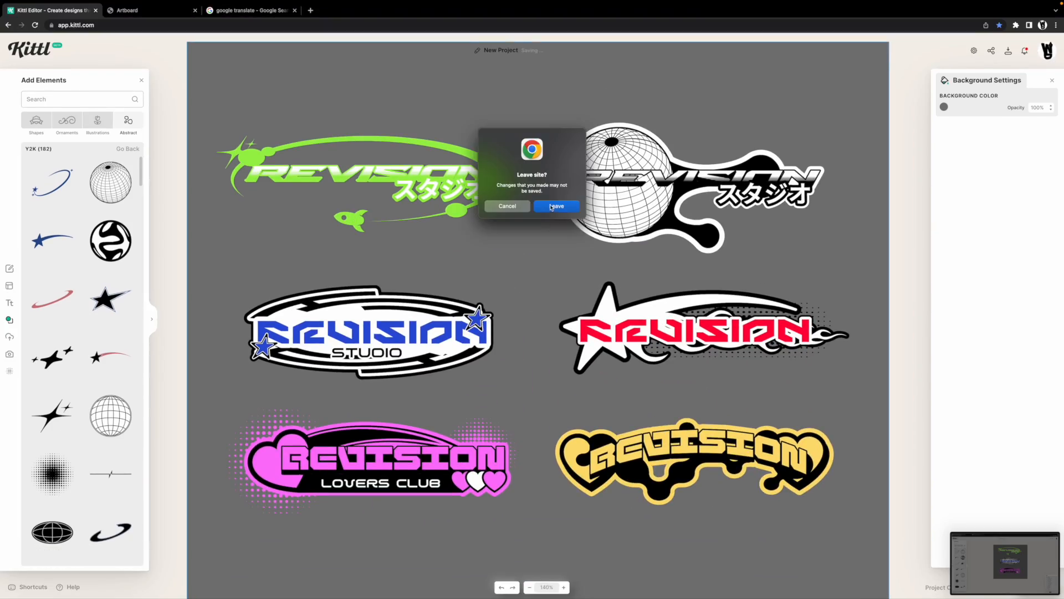
{"action": "left_click", "coordinate": [557, 206]}
{"action": "scroll", "coordinate": [365, 205], "scroll_direction": "down", "scroll_amount": 15}
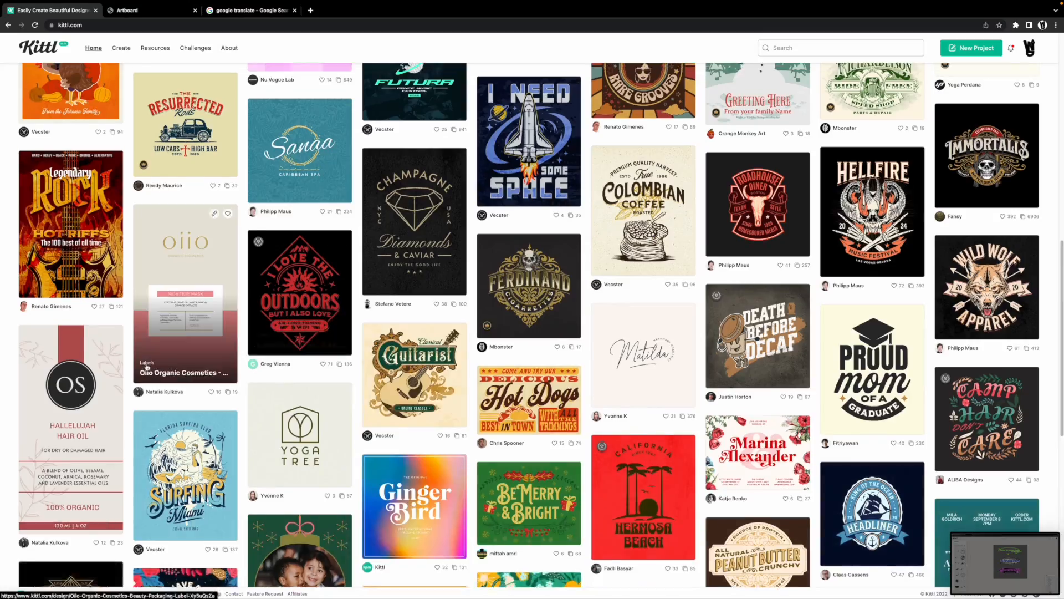